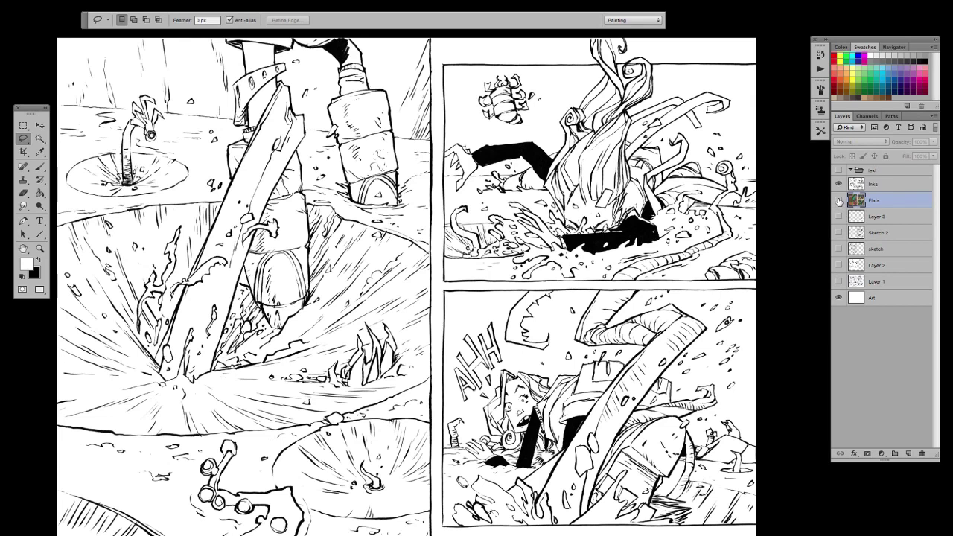
Step: Compare the Flats layer on its own, the inks without flats, and both layers shown together
{"action": "left_click", "coordinate": [839, 201], "text": "alt"}
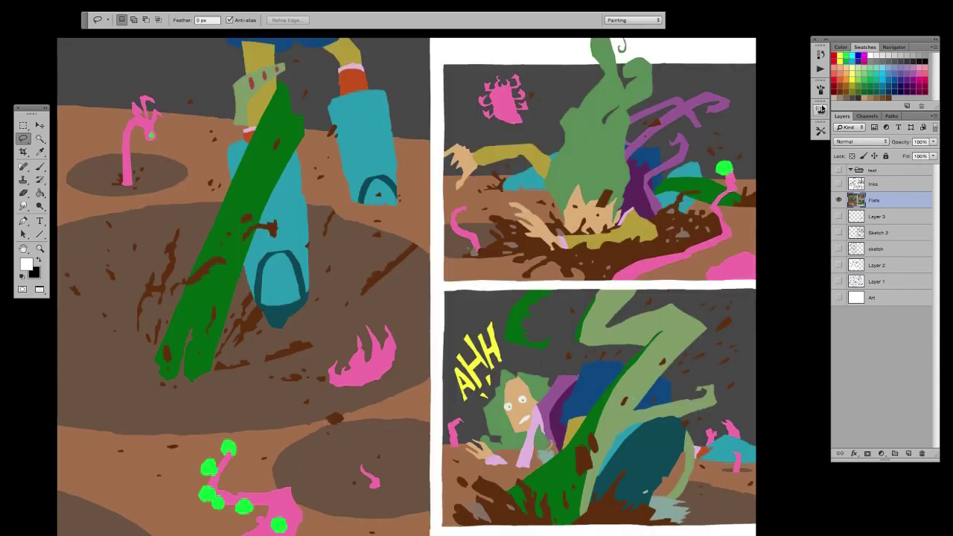
{"action": "key", "text": "ctrl+minus"}
{"action": "key", "text": "ctrl+minus"}
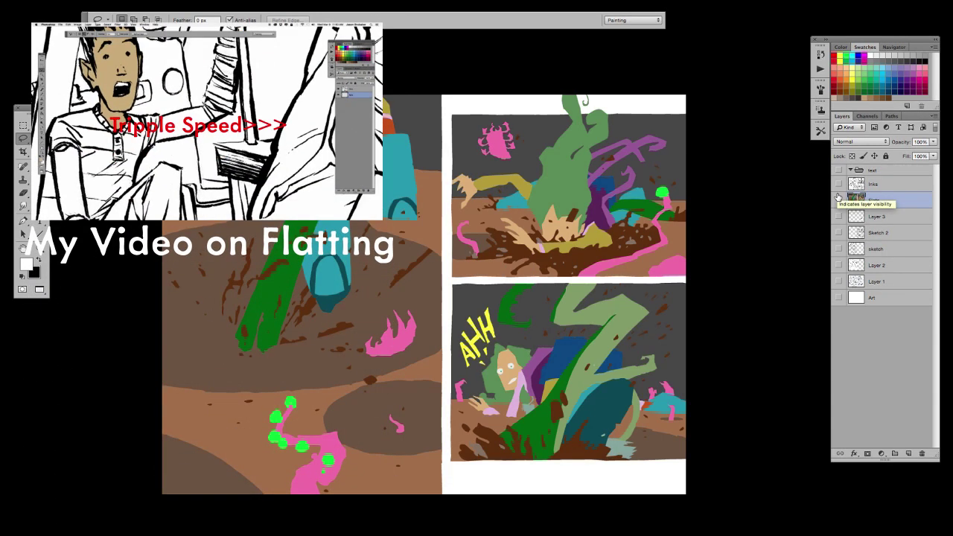
{"action": "left_click", "coordinate": [838, 199]}
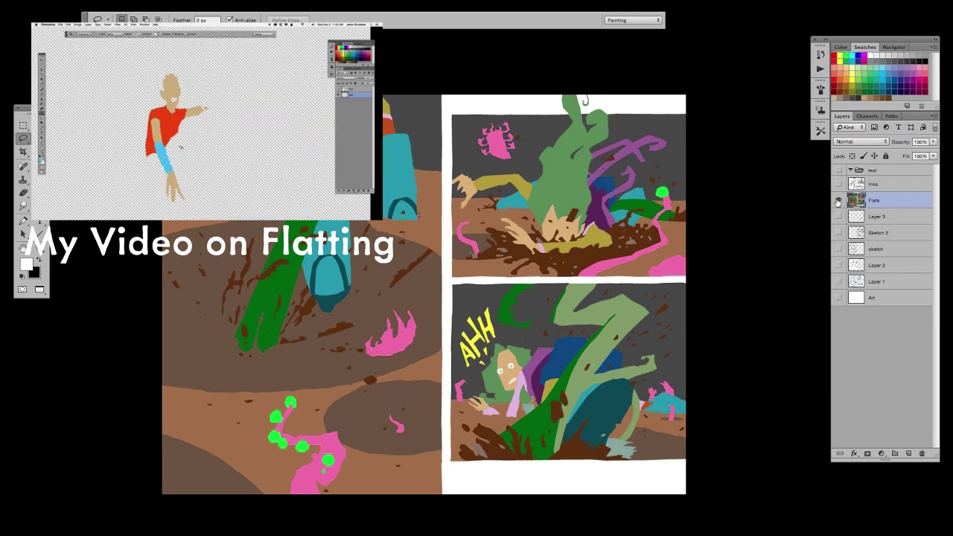
{"action": "left_click", "coordinate": [838, 201]}
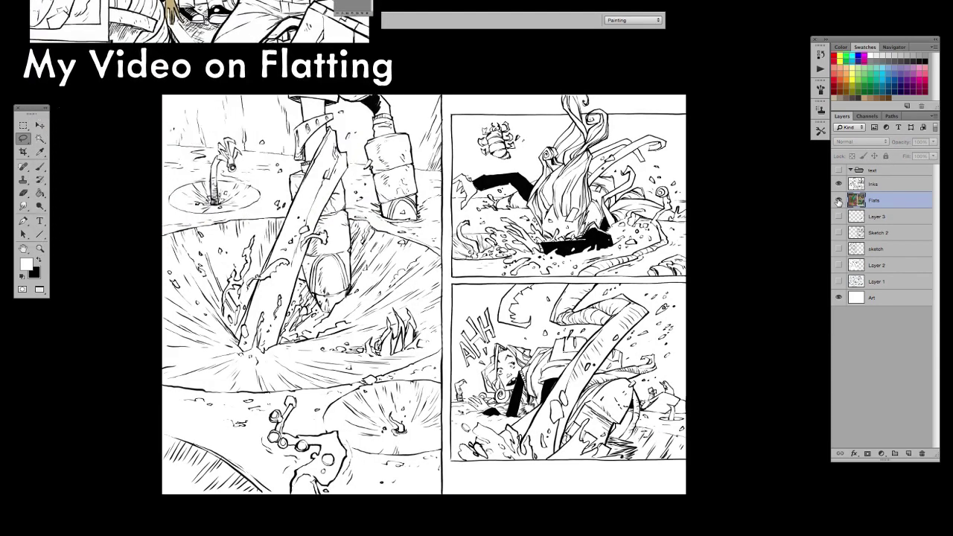
{"action": "left_click", "coordinate": [838, 201]}
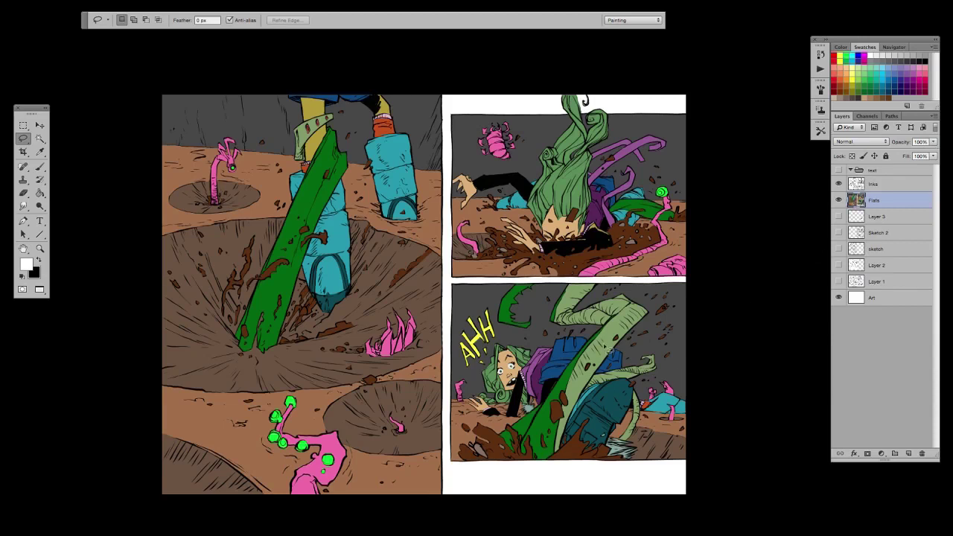
Step: Examine the inked and flatted page up close with the interface hidden
{"action": "key", "text": "super+plus"}
{"action": "left_click_drag", "start_coordinate": [483, 395], "coordinate": [502, 427]}
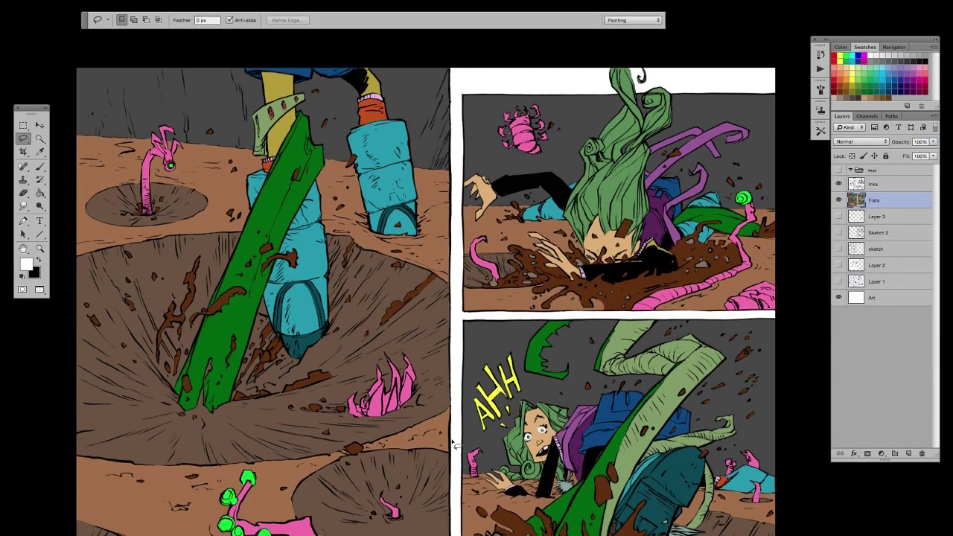
{"action": "key", "text": "Tab"}
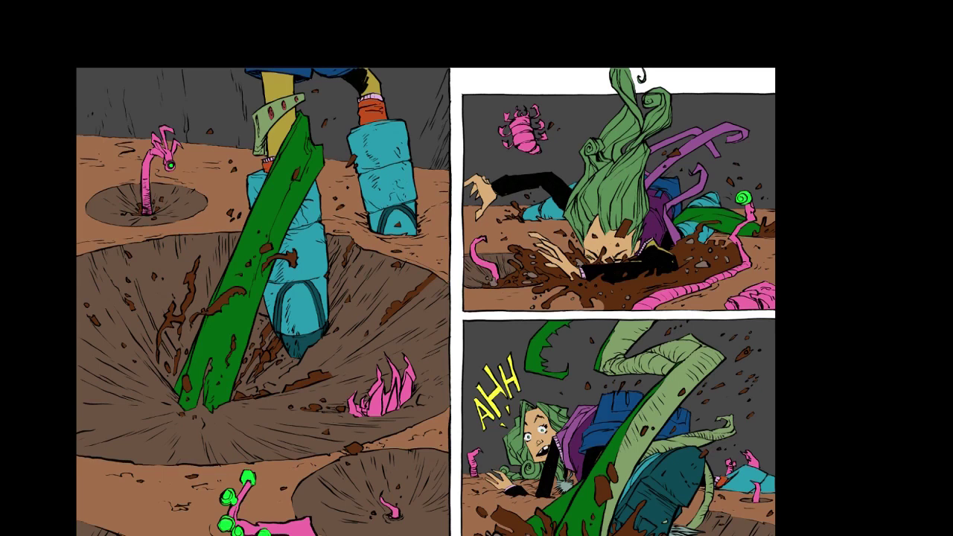
{"action": "key", "text": "Tab"}
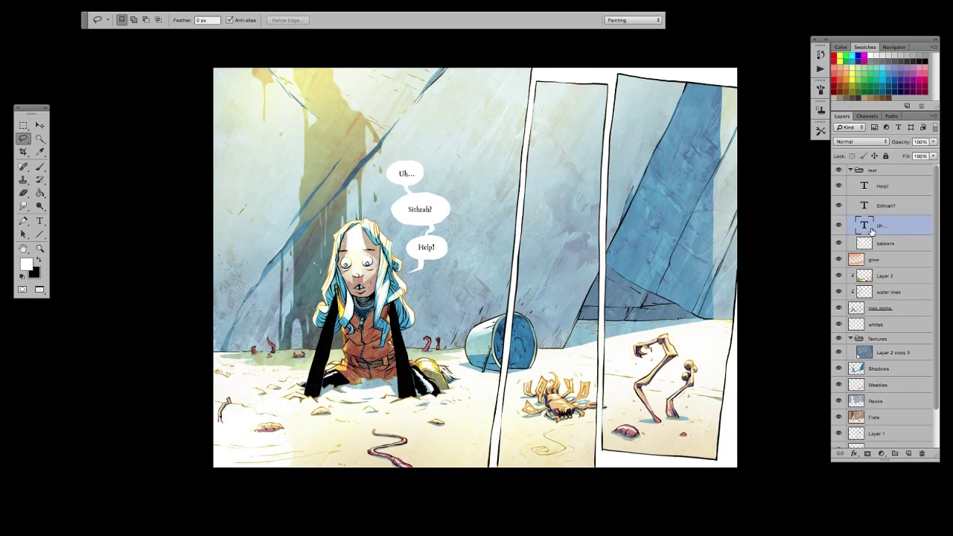
Step: Leave full-screen view, put away the finished reference page and bring Sithrah3_94-95.psd to the front
{"action": "key", "text": "f"}
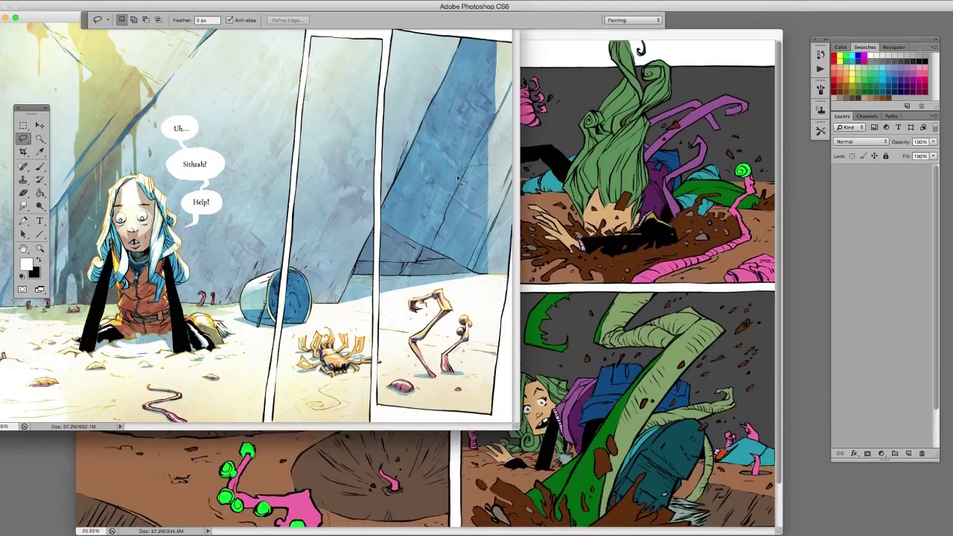
{"action": "double_click", "coordinate": [59, 21]}
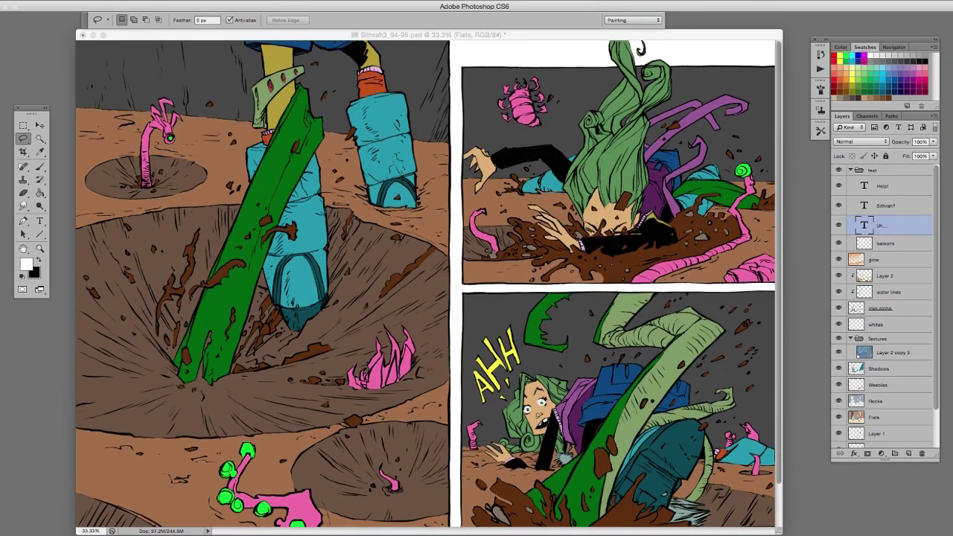
{"action": "left_click", "coordinate": [559, 37]}
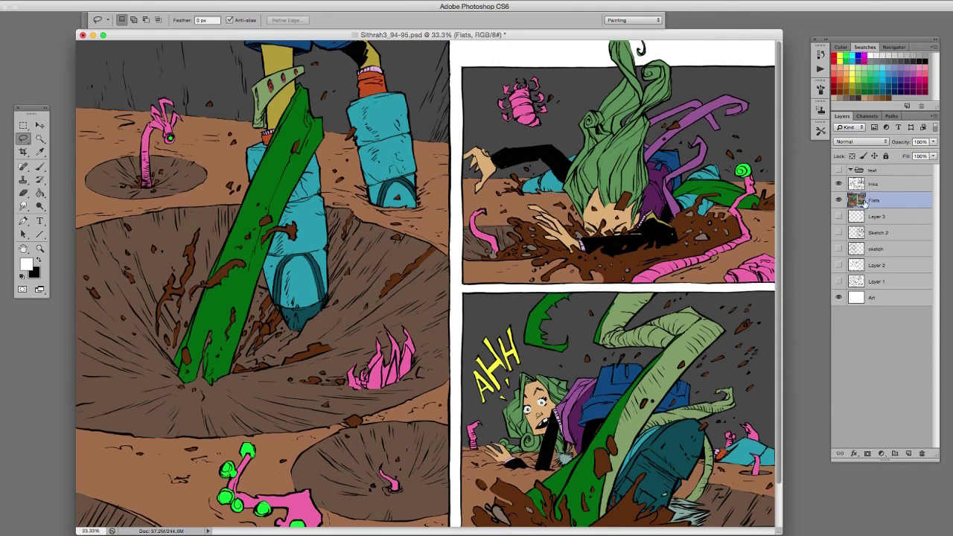
Step: Duplicate the Flats layer and select the original beneath the copy
{"action": "left_click_drag", "start_coordinate": [857, 202], "coordinate": [908, 453]}
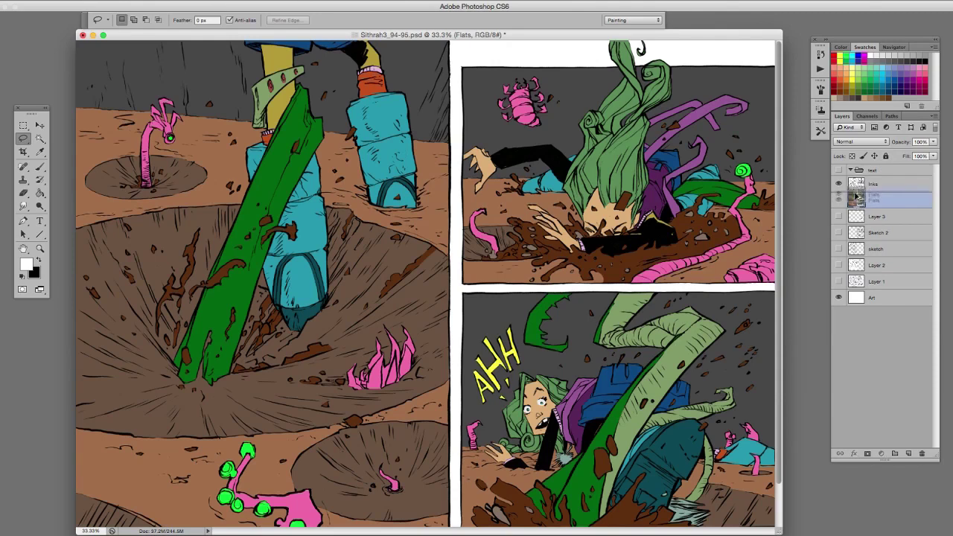
{"action": "left_click", "coordinate": [857, 216]}
{"action": "left_click", "coordinate": [886, 157]}
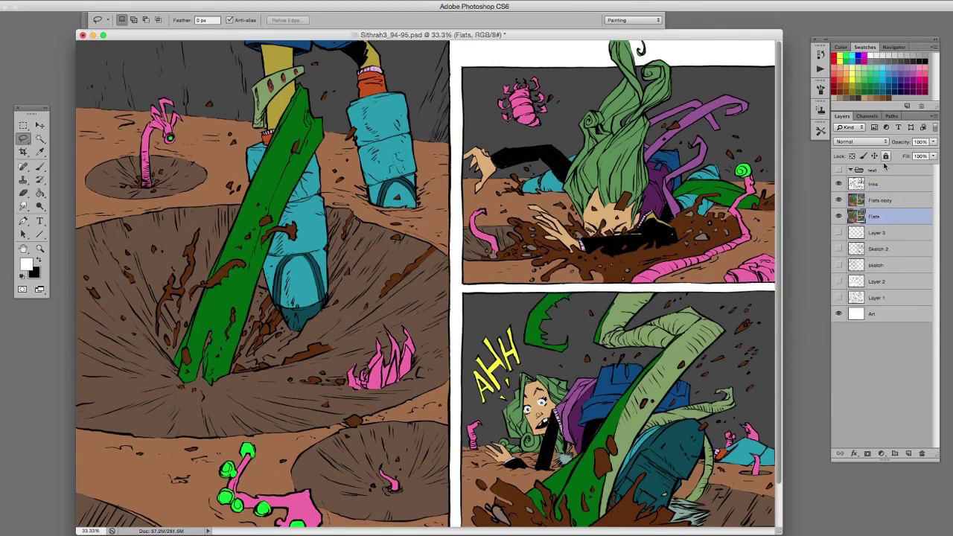
Step: Set the original Flats layer's opacity to 0% and lock the layer
{"action": "left_click", "coordinate": [933, 143]}
{"action": "left_click_drag", "start_coordinate": [934, 153], "coordinate": [870, 156]}
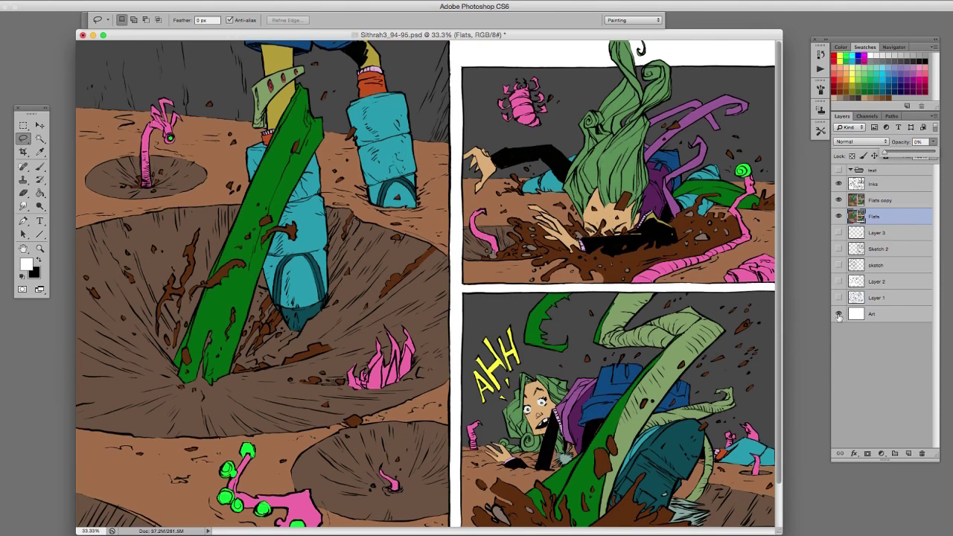
{"action": "left_click", "coordinate": [857, 216]}
{"action": "left_click", "coordinate": [885, 156]}
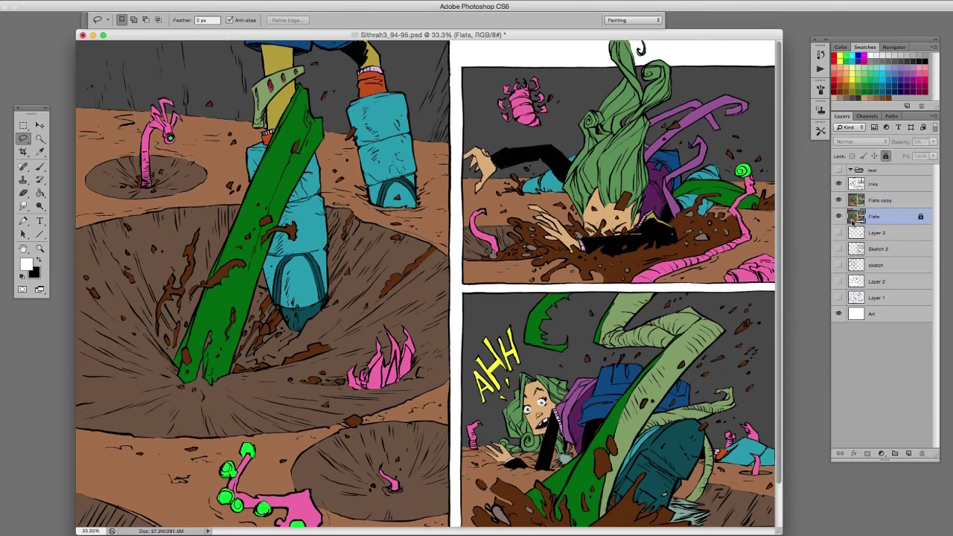
Step: Hide the Flats copy and select the background colour areas from the transparent Flats layer with the Magic Wand
{"action": "left_click", "coordinate": [839, 200]}
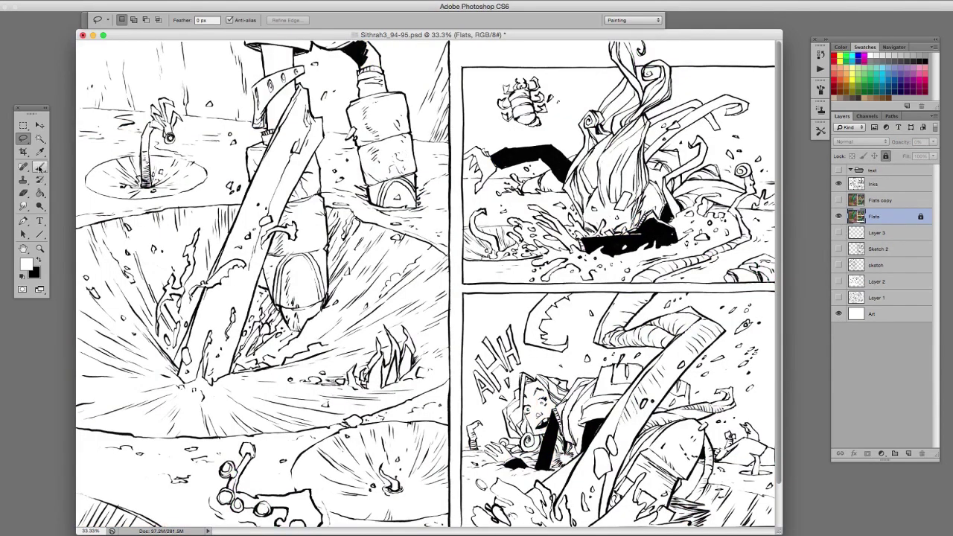
{"action": "left_click", "coordinate": [40, 138]}
{"action": "left_click", "coordinate": [383, 130]}
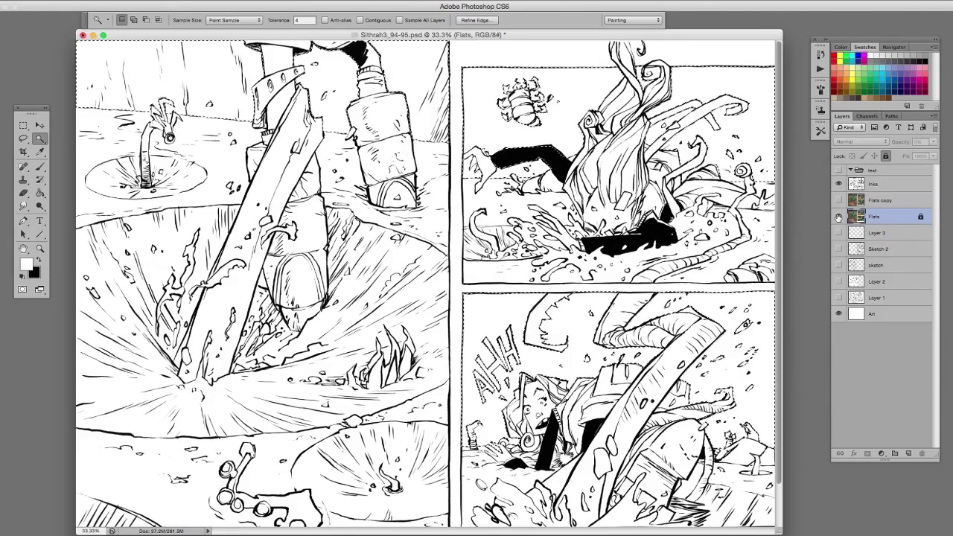
Step: Show and activate the Flats copy layer with the original Flats hidden, and clear the selection
{"action": "left_click", "coordinate": [839, 200]}
{"action": "left_click", "coordinate": [882, 200]}
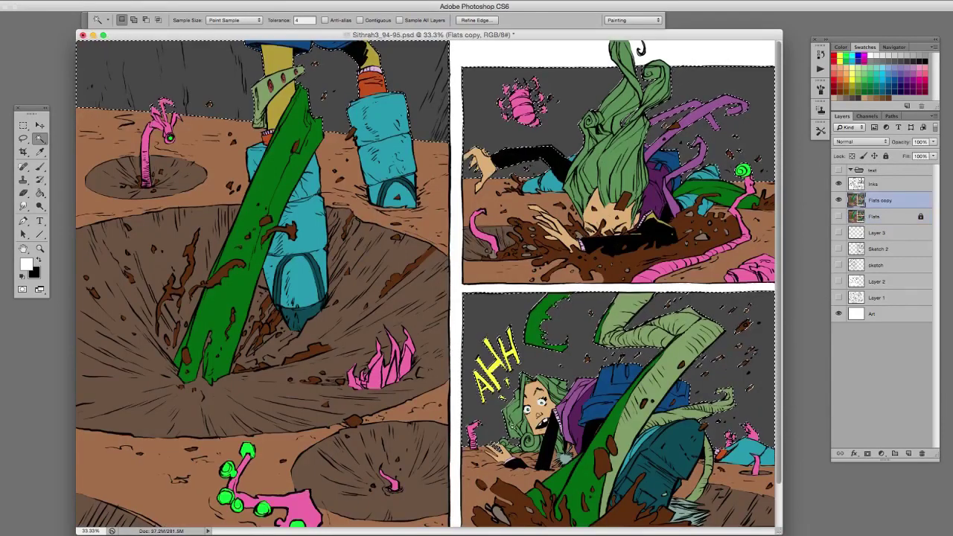
{"action": "key", "text": "super+d"}
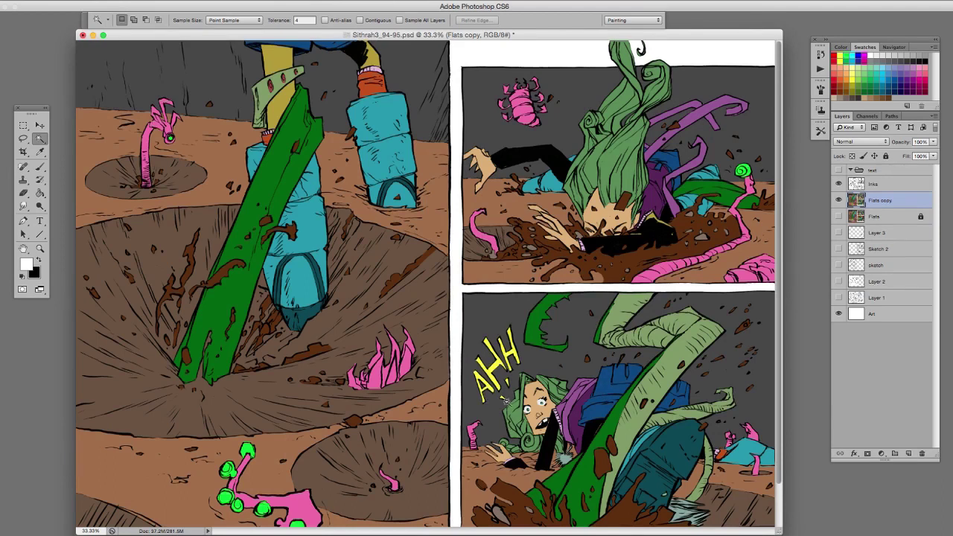
Step: Rename the Flats copy layer to "color"
{"action": "double_click", "coordinate": [880, 200]}
{"action": "type", "text": "color"}
{"action": "key", "text": "Return"}
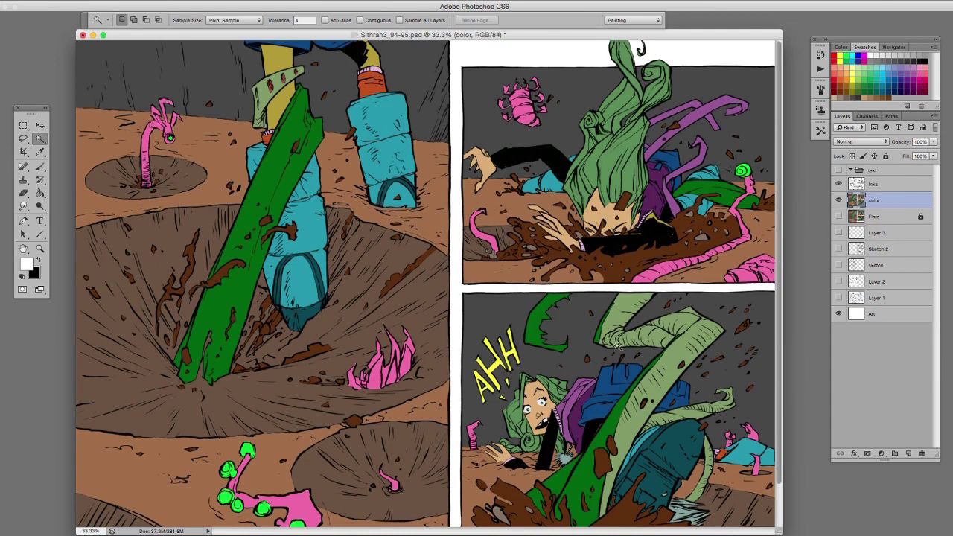
Step: Adjust the color layer with Hue/Saturation, setting Saturation to -36 and Lightness to +25
{"action": "key", "text": "super+u"}
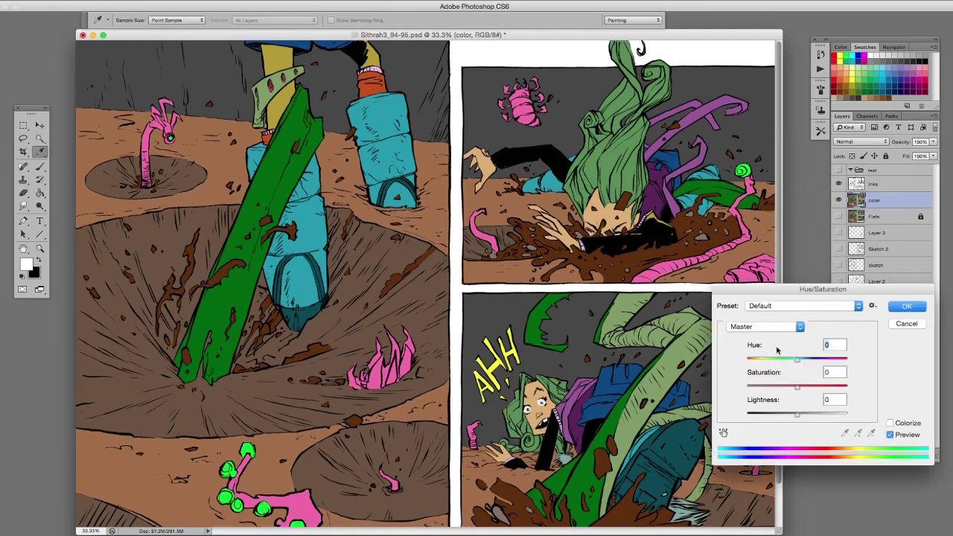
{"action": "left_click_drag", "start_coordinate": [792, 292], "coordinate": [664, 263]}
{"action": "left_click_drag", "start_coordinate": [669, 361], "coordinate": [682, 385]}
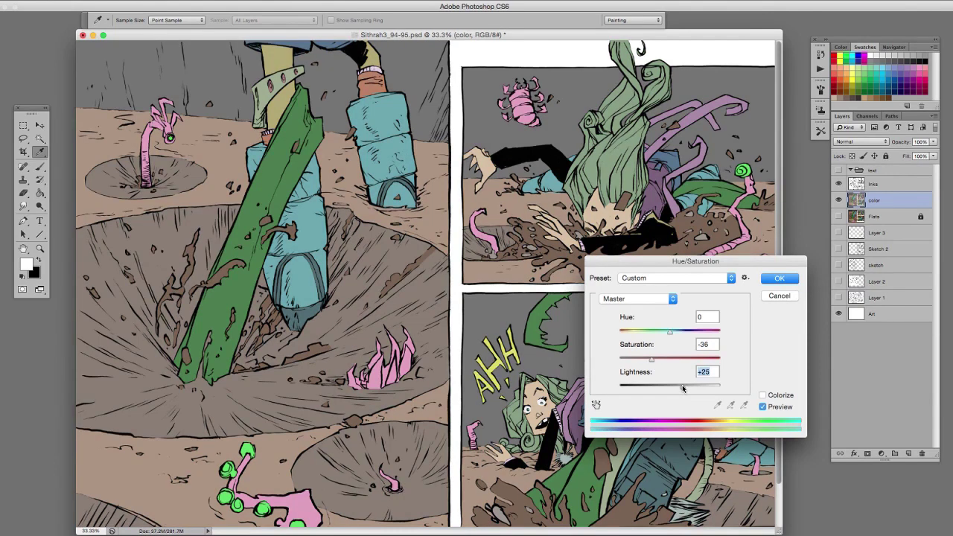
{"action": "left_click", "coordinate": [774, 277]}
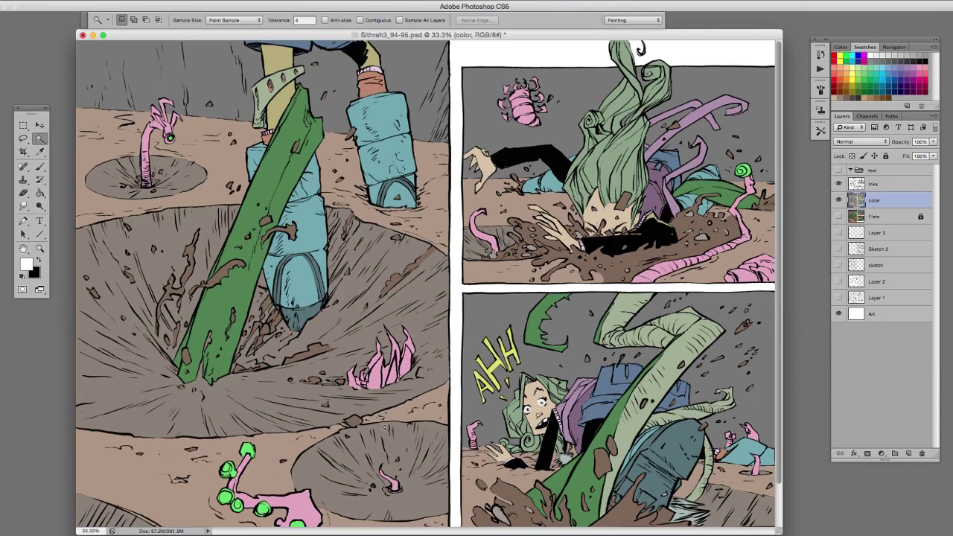
Step: Examine the muted, lightened colours across the whole page in full-screen view
{"action": "key", "text": "f"}
{"action": "left_click_drag", "start_coordinate": [428, 422], "coordinate": [402, 379]}
{"action": "left_click_drag", "start_coordinate": [422, 341], "coordinate": [412, 382]}
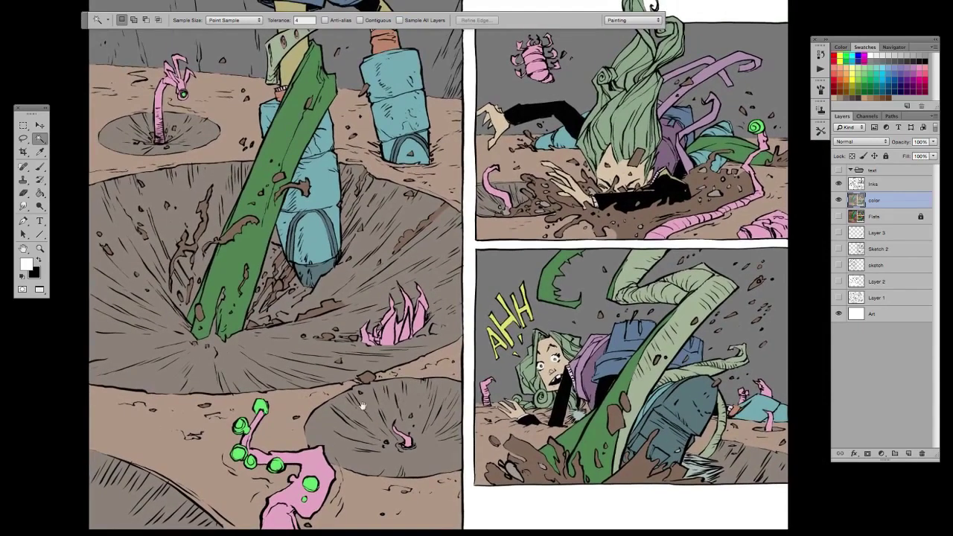
{"action": "left_click_drag", "start_coordinate": [394, 336], "coordinate": [405, 366]}
{"action": "key", "text": "Tab"}
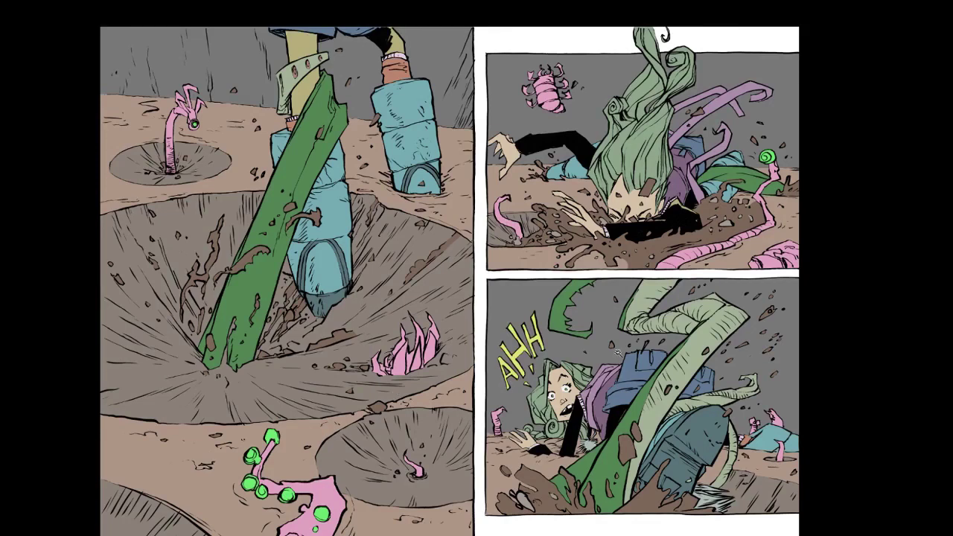
{"action": "key", "text": "f"}
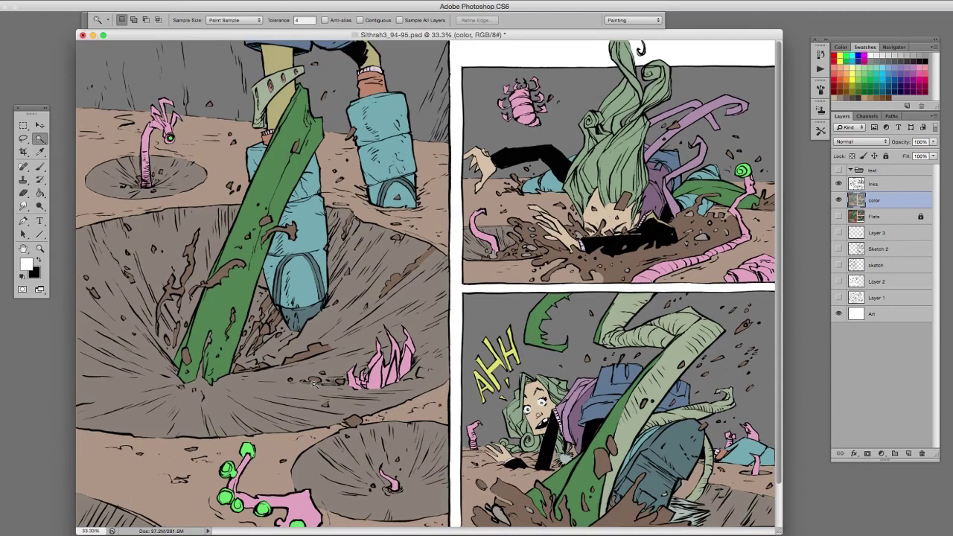
{"action": "key", "text": "f"}
{"action": "scroll", "coordinate": [313, 384], "scroll_direction": "right", "scroll_amount": 5}
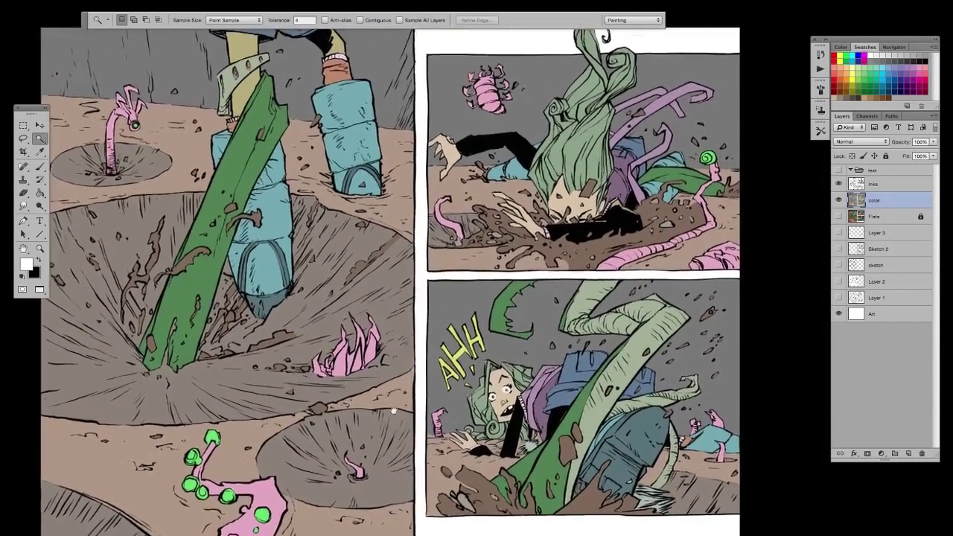
{"action": "left_click_drag", "start_coordinate": [394, 411], "coordinate": [638, 346]}
{"action": "left_click_drag", "start_coordinate": [220, 464], "coordinate": [351, 446]}
{"action": "scroll", "coordinate": [350, 447], "scroll_direction": "right", "scroll_amount": 5}
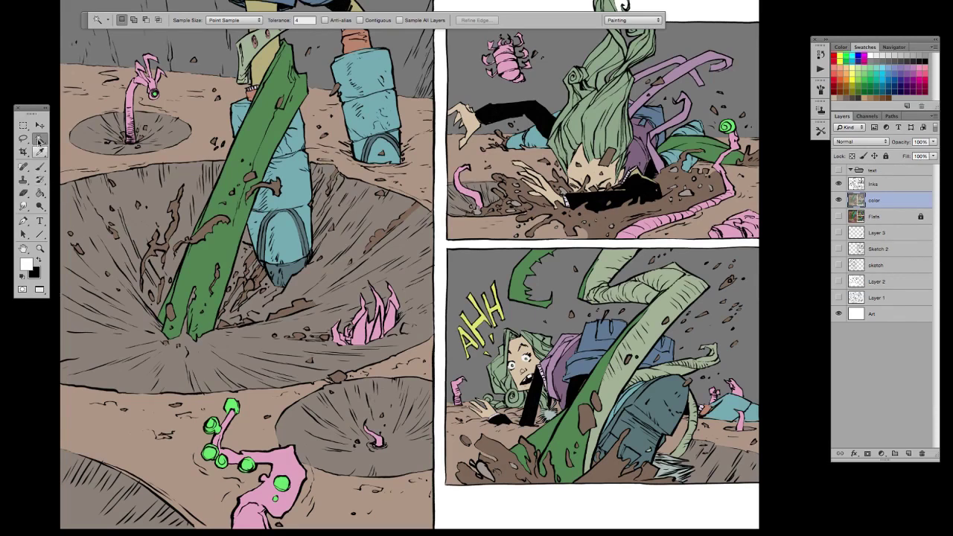
Step: Select the figure's leggings, shorts and boots by colour with the Magic Wand and check the coverage in Quick Mask
{"action": "left_click_drag", "start_coordinate": [488, 359], "coordinate": [540, 431]}
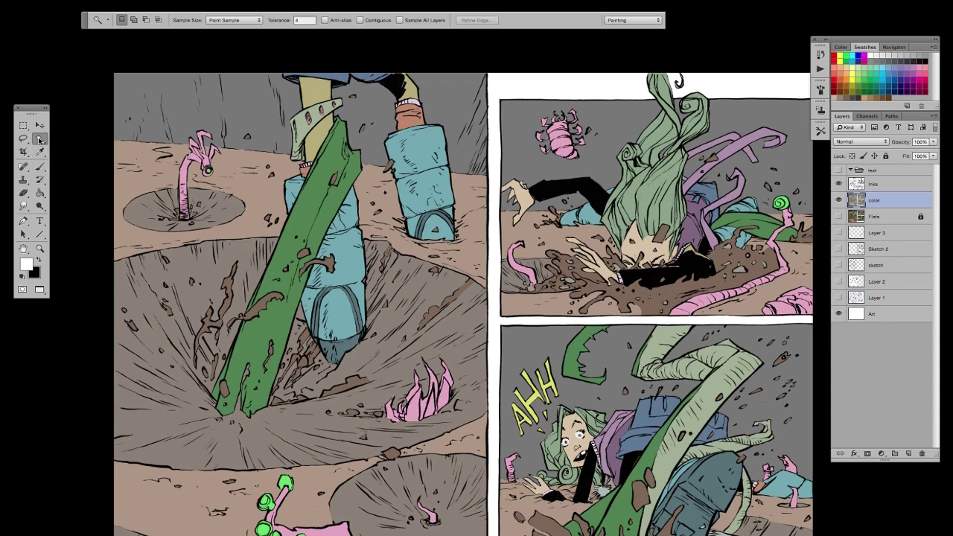
{"action": "left_click", "coordinate": [318, 142]}
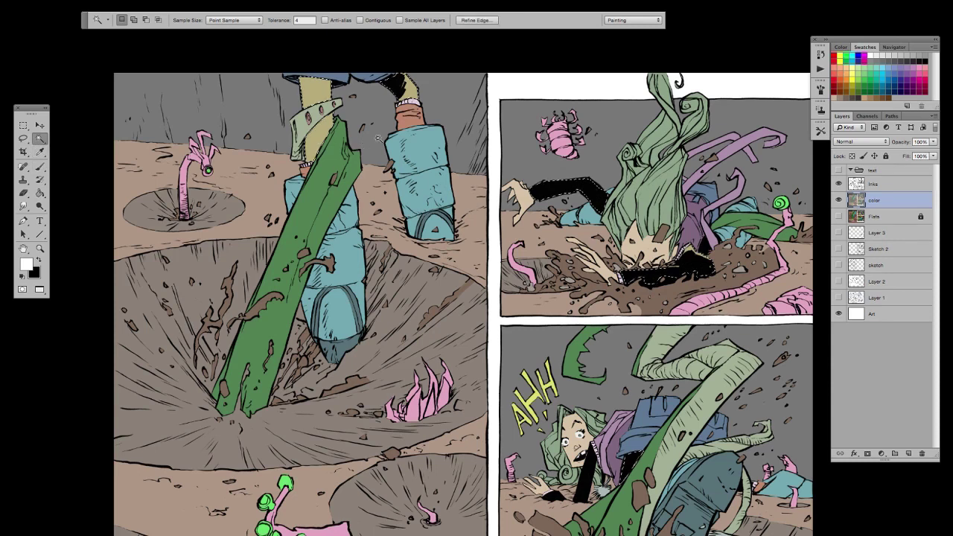
{"action": "left_click", "coordinate": [338, 77], "text": "shift"}
{"action": "left_click", "coordinate": [444, 155], "text": "shift"}
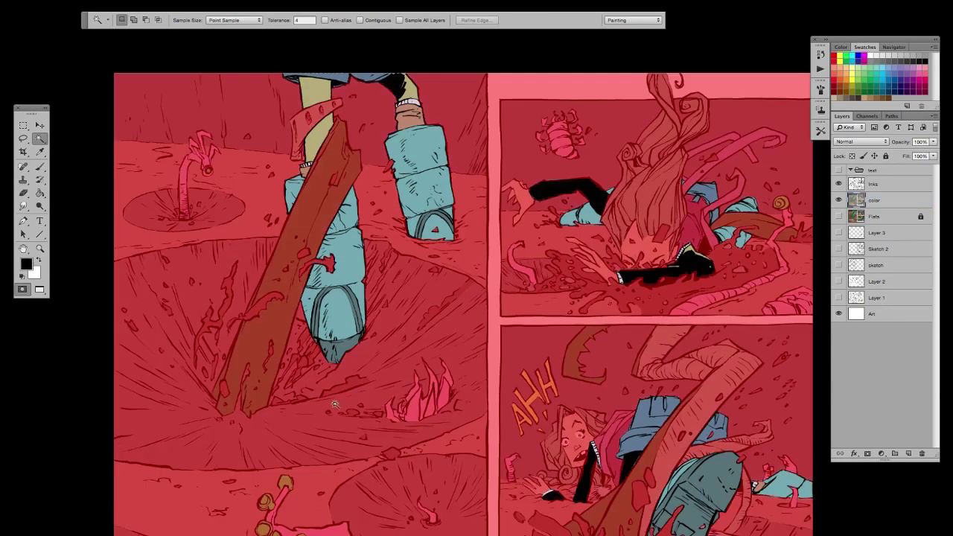
{"action": "key", "text": "q"}
{"action": "key", "text": "q"}
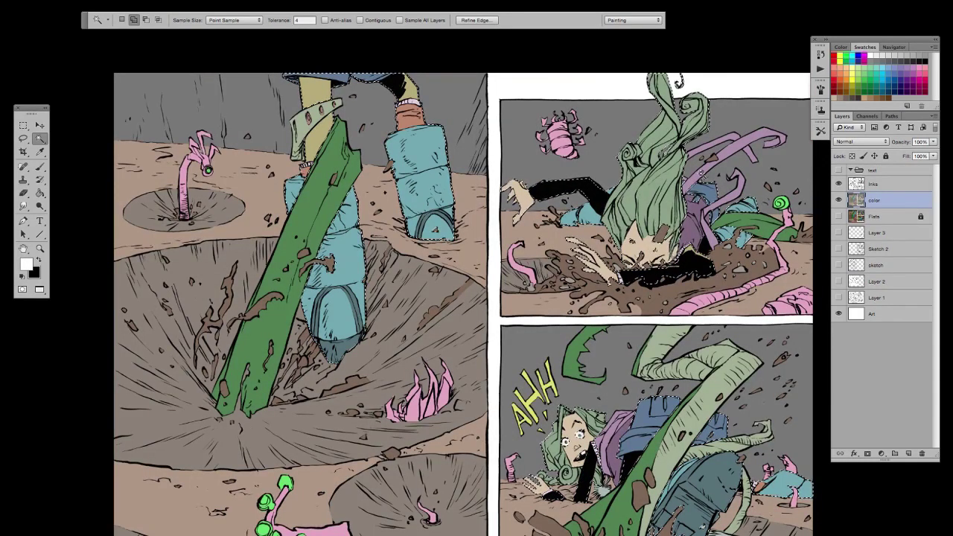
Step: Review the character selection across the panels as a Quick Mask overlay and return to the active selection
{"action": "key", "text": "q"}
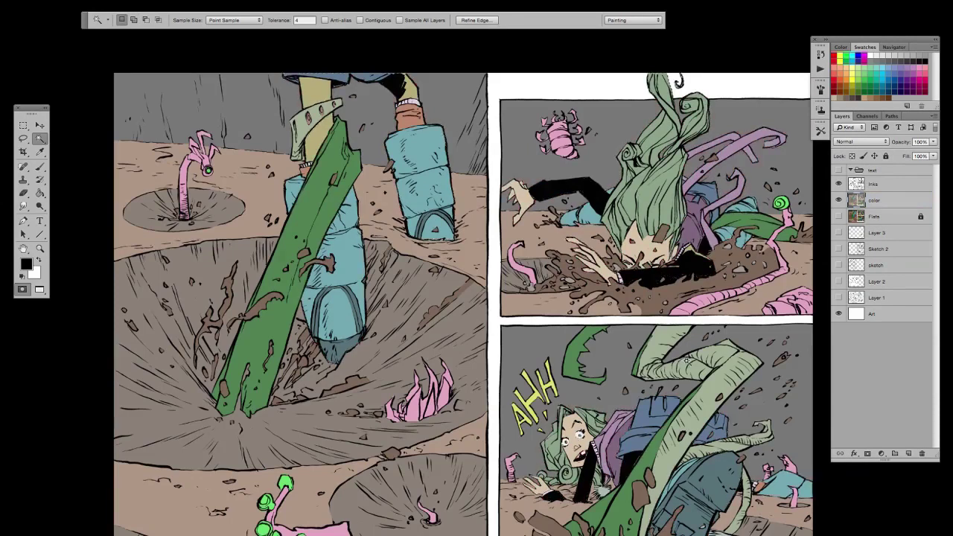
{"action": "left_click_drag", "start_coordinate": [635, 414], "coordinate": [505, 400]}
{"action": "scroll", "coordinate": [504, 399], "scroll_direction": "right", "scroll_amount": 2}
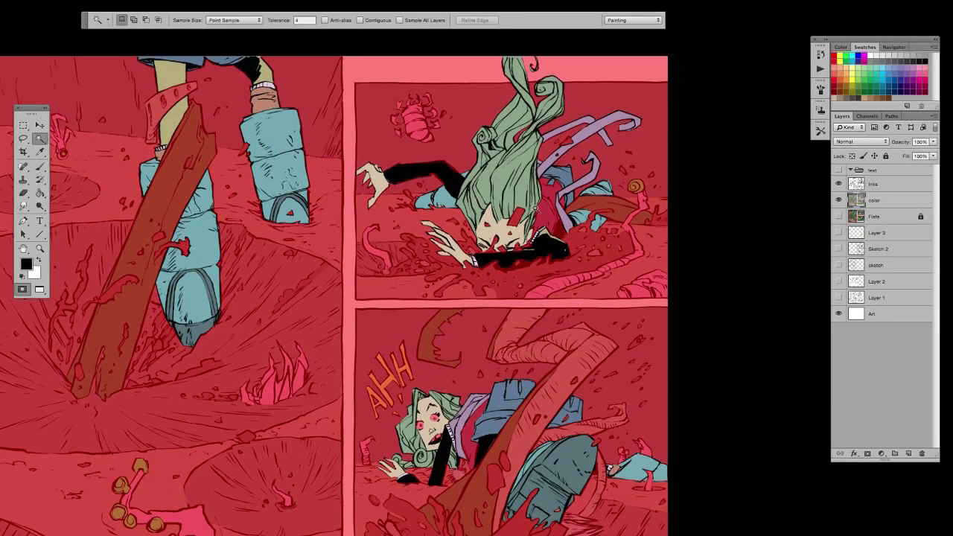
{"action": "key", "text": "x"}
{"action": "key", "text": "q"}
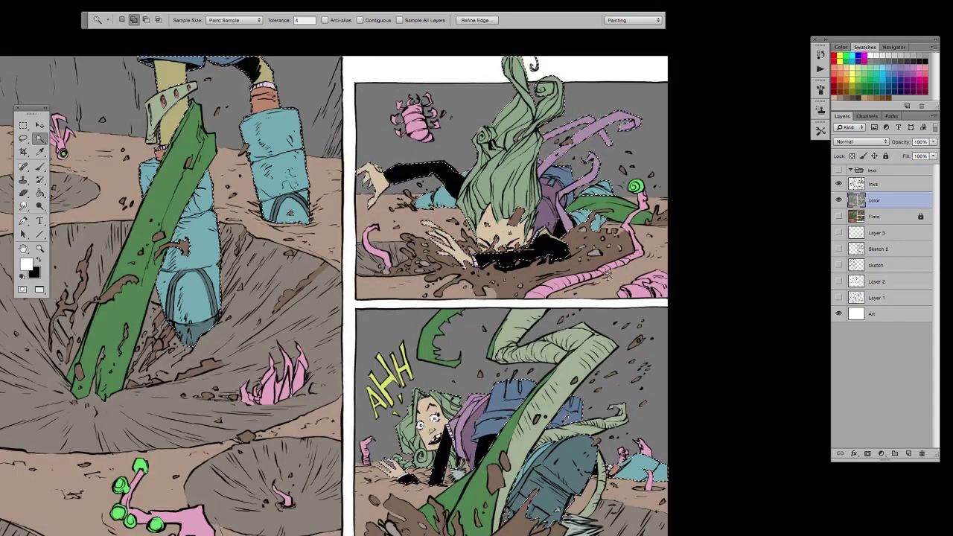
Step: Compare the active character selection with its Quick Mask overlay across the leg, face-down and "AHH" panels
{"action": "key", "text": "x"}
{"action": "key", "text": "q"}
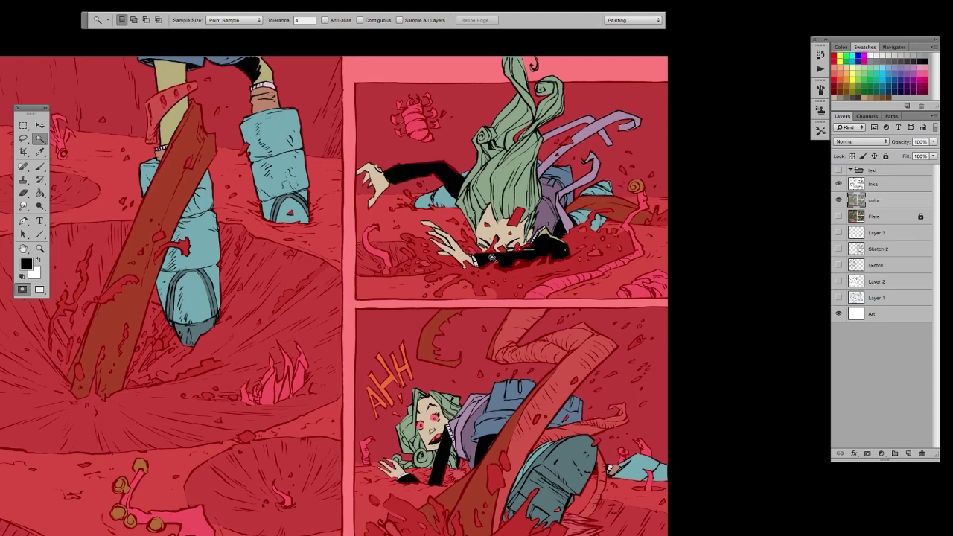
{"action": "left_click_drag", "start_coordinate": [567, 405], "coordinate": [551, 280]}
{"action": "key", "text": "x"}
{"action": "key", "text": "q"}
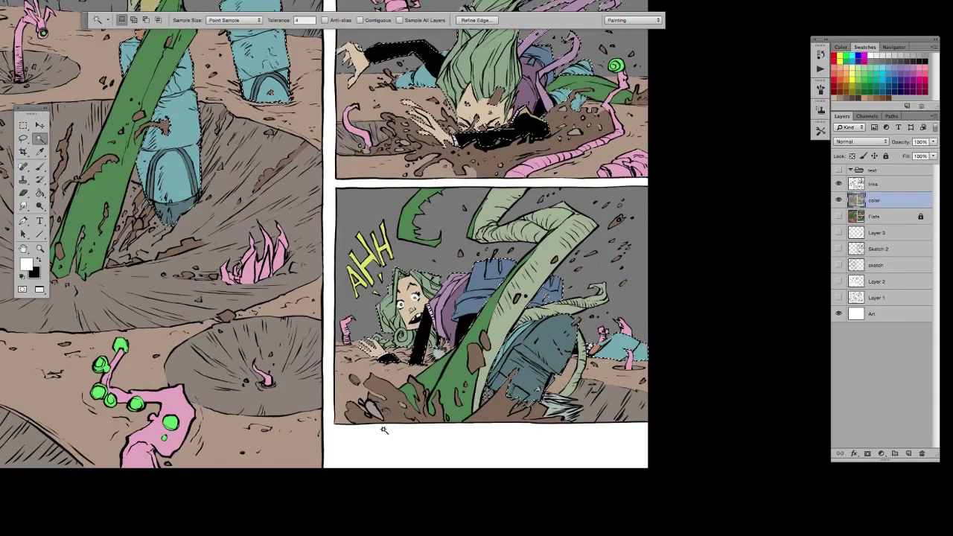
{"action": "key", "text": "q"}
{"action": "key", "text": "q"}
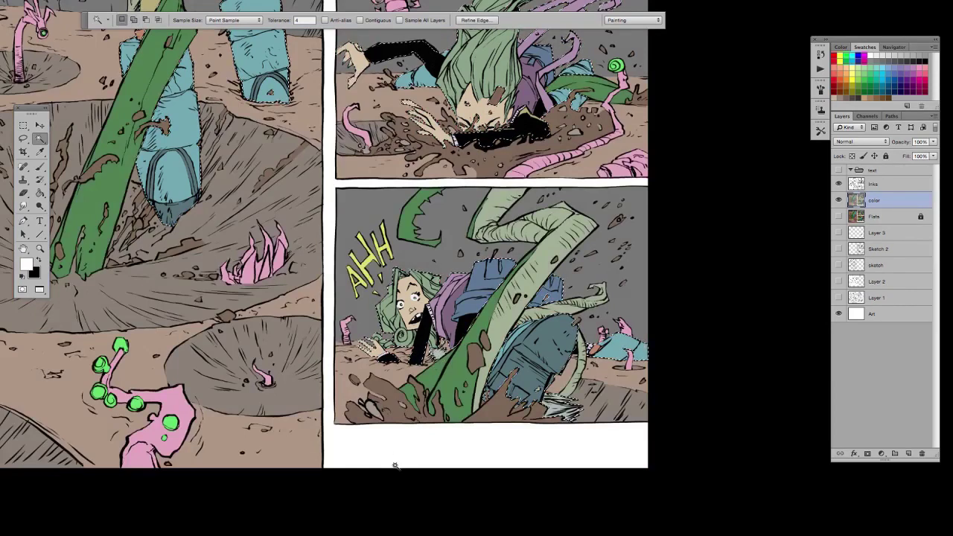
{"action": "key", "text": "q"}
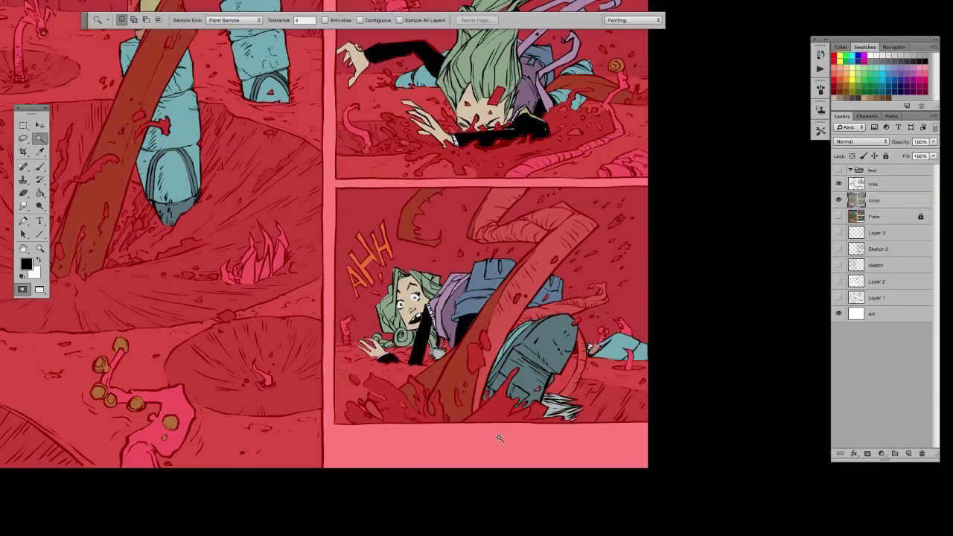
{"action": "key", "text": "q"}
{"action": "key", "text": "q"}
{"action": "key", "text": "q"}
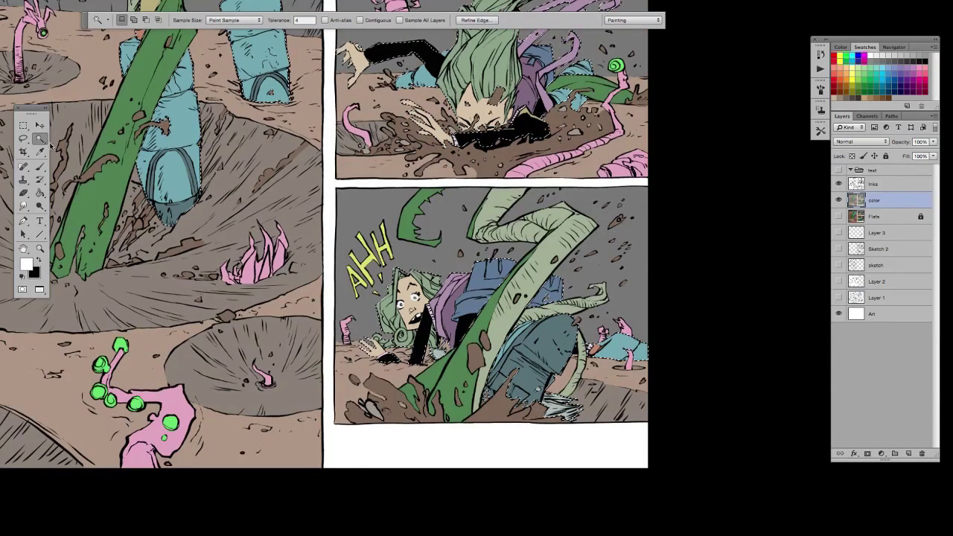
Step: Examine the character selection's edges up close in the "AHH" panel and across the page as a Quick Mask overlay
{"action": "left_click", "coordinate": [25, 139]}
{"action": "key", "text": "super+plus"}
{"action": "key", "text": "super+plus"}
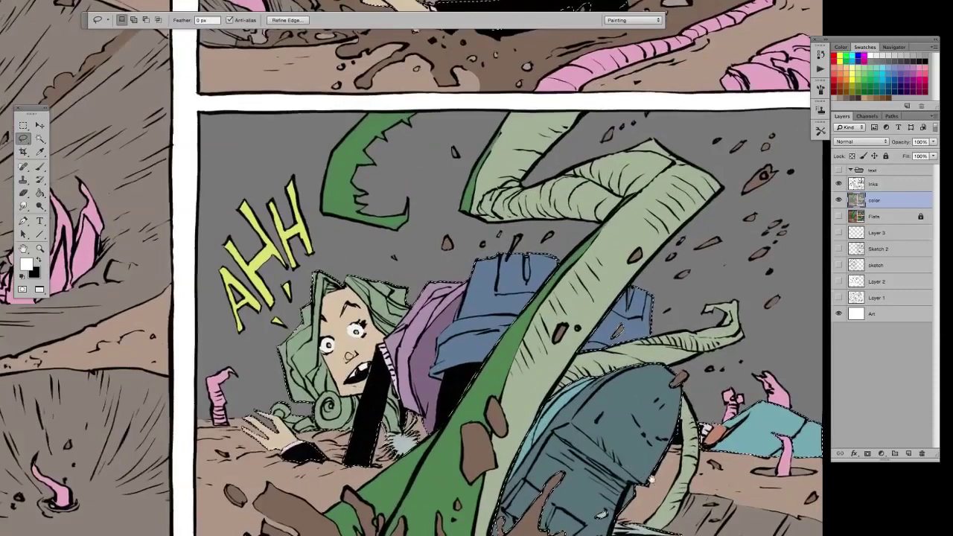
{"action": "scroll", "coordinate": [650, 480], "scroll_direction": "down", "scroll_amount": 5}
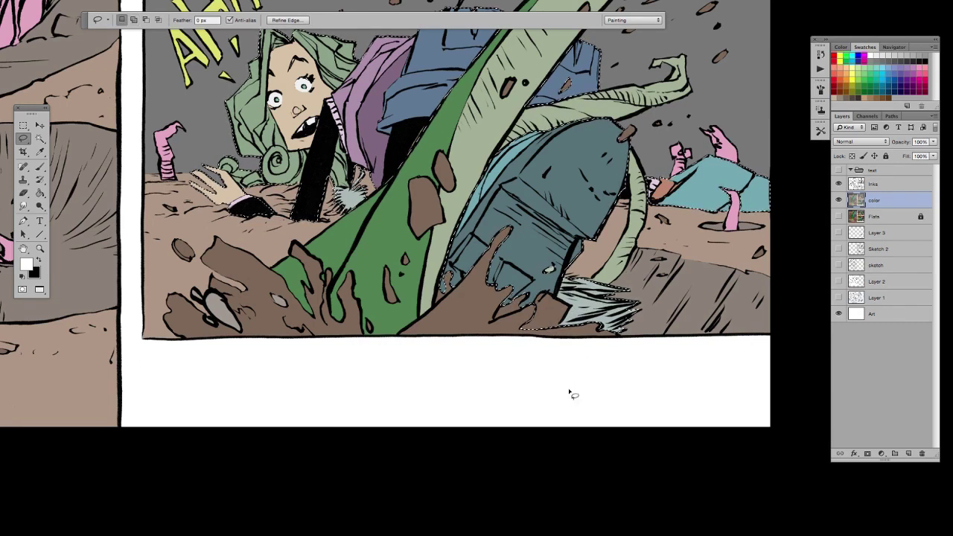
{"action": "key", "text": "q"}
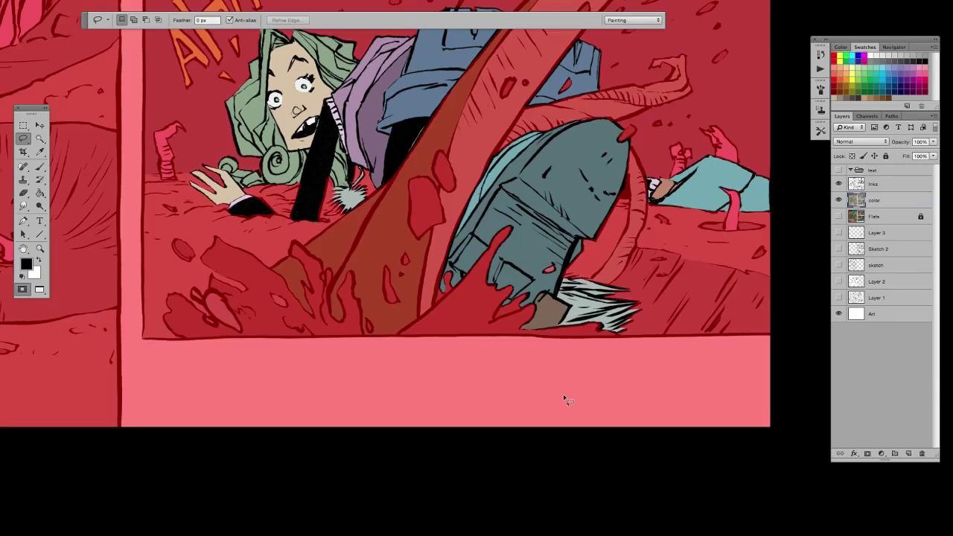
{"action": "key", "text": "super+minus"}
{"action": "key", "text": "super+minus"}
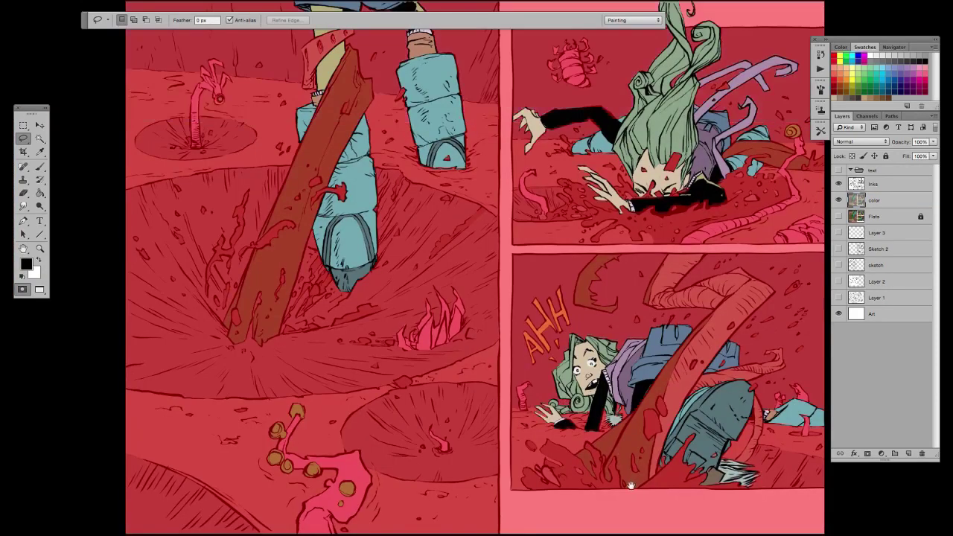
{"action": "left_click_drag", "start_coordinate": [630, 486], "coordinate": [448, 451]}
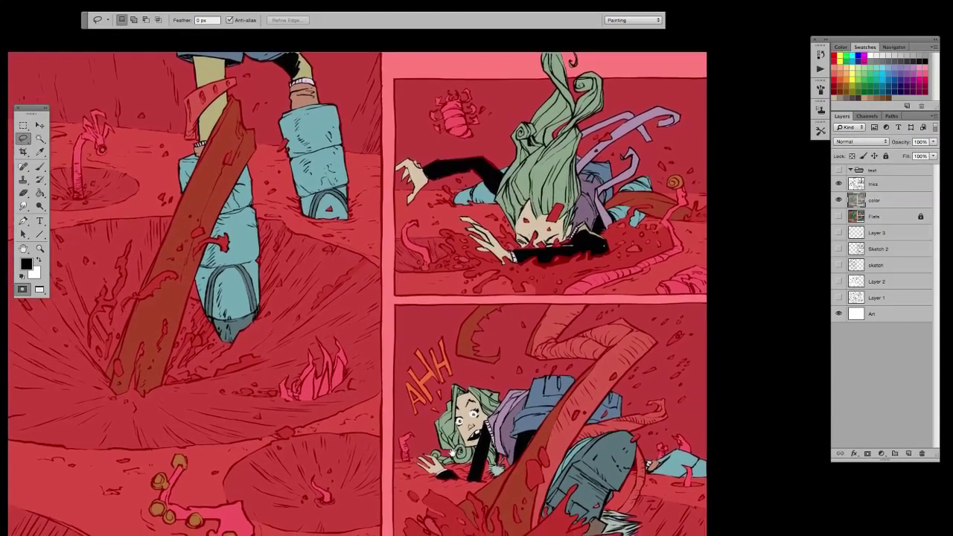
{"action": "left_click_drag", "start_coordinate": [542, 470], "coordinate": [538, 412]}
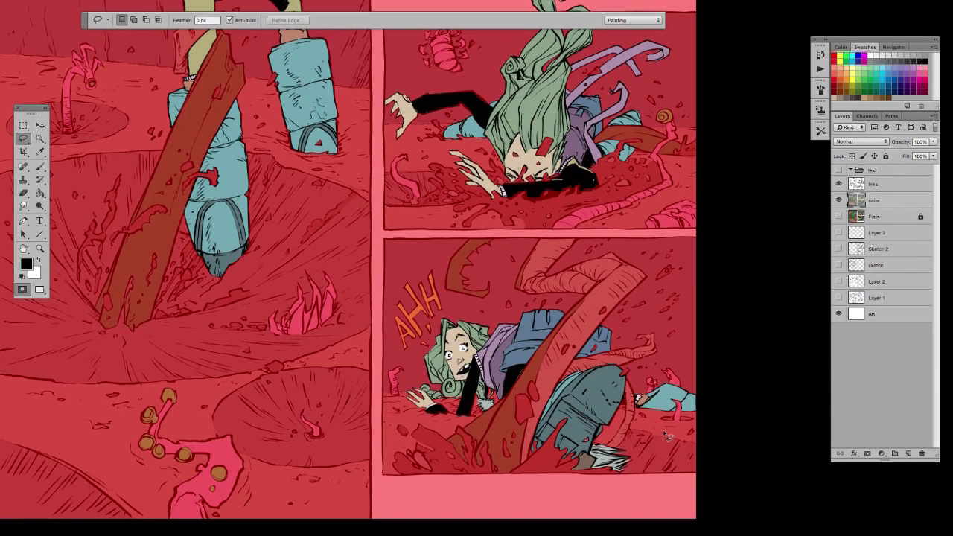
{"action": "key", "text": "q"}
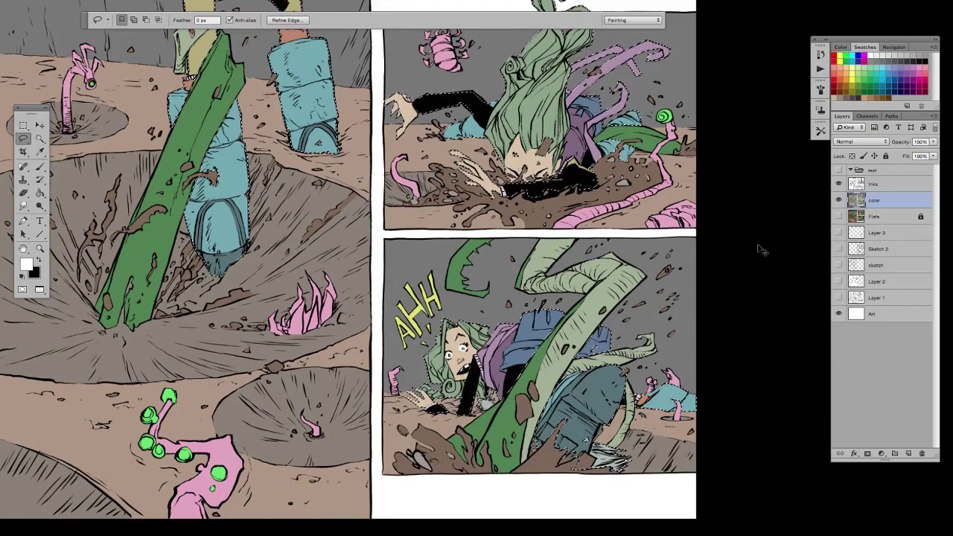
Step: Copy the selected characters from the color layer to a new layer and check that layer in isolation
{"action": "key", "text": "ctrl+j"}
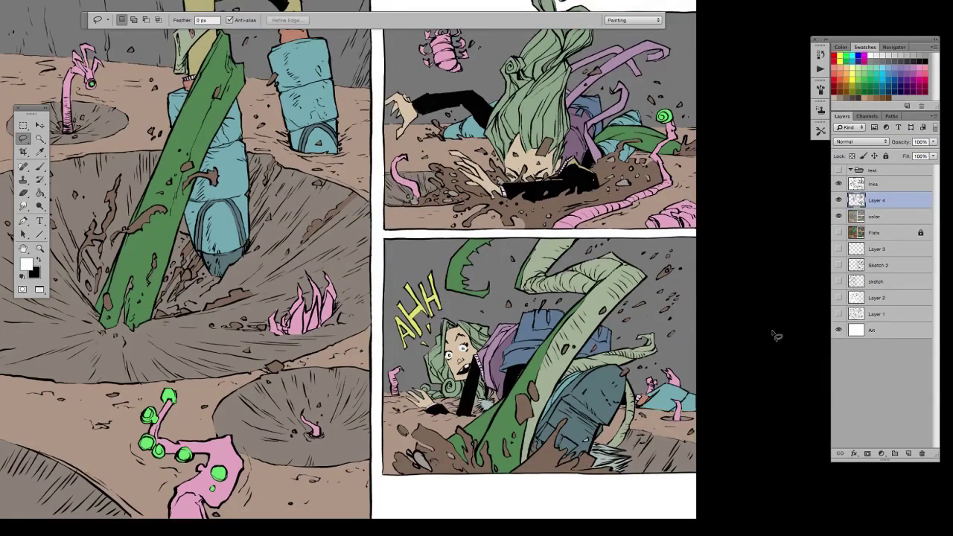
{"action": "left_click", "coordinate": [839, 201]}
{"action": "left_click", "coordinate": [839, 201]}
{"action": "left_click", "coordinate": [839, 201], "text": "alt"}
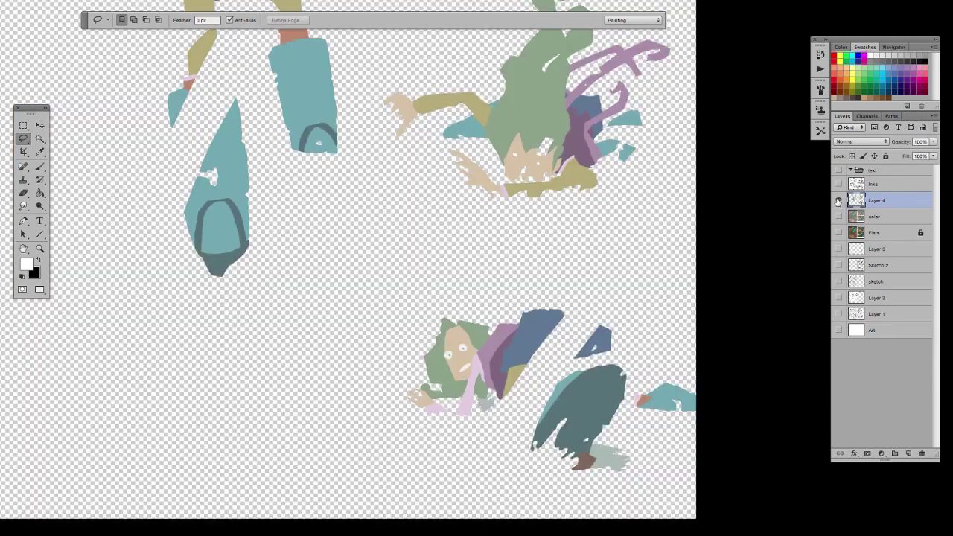
{"action": "left_click", "coordinate": [839, 201], "text": "alt"}
Step: Compare the page with the copied characters layer hidden, shown and isolated from all other layers
{"action": "left_click_drag", "start_coordinate": [564, 340], "coordinate": [583, 367]}
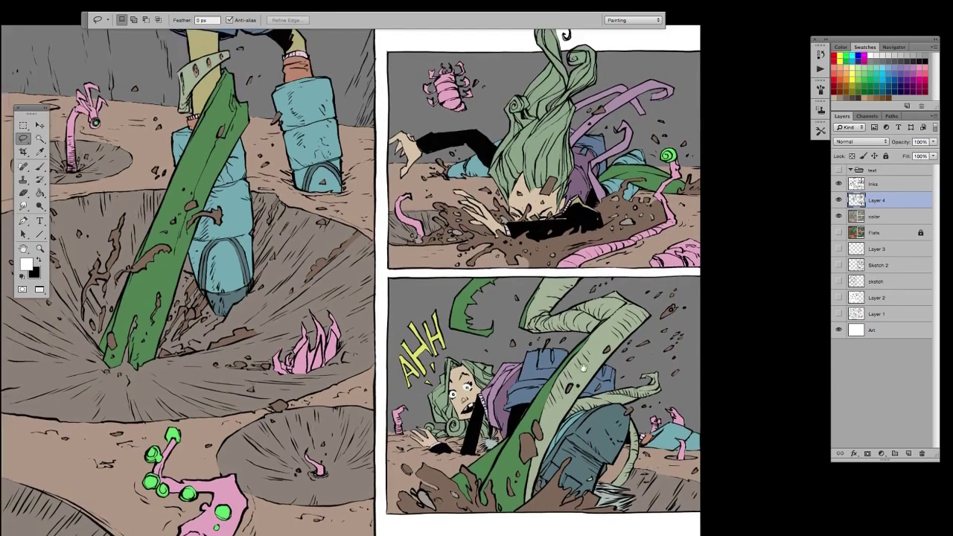
{"action": "left_click_drag", "start_coordinate": [502, 445], "coordinate": [506, 441]}
{"action": "left_click", "coordinate": [839, 202]}
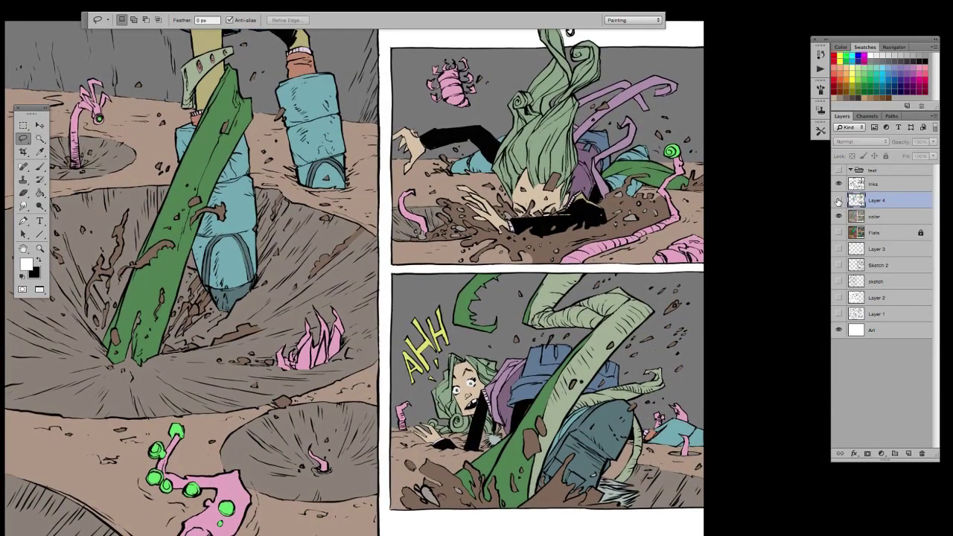
{"action": "left_click", "coordinate": [839, 202]}
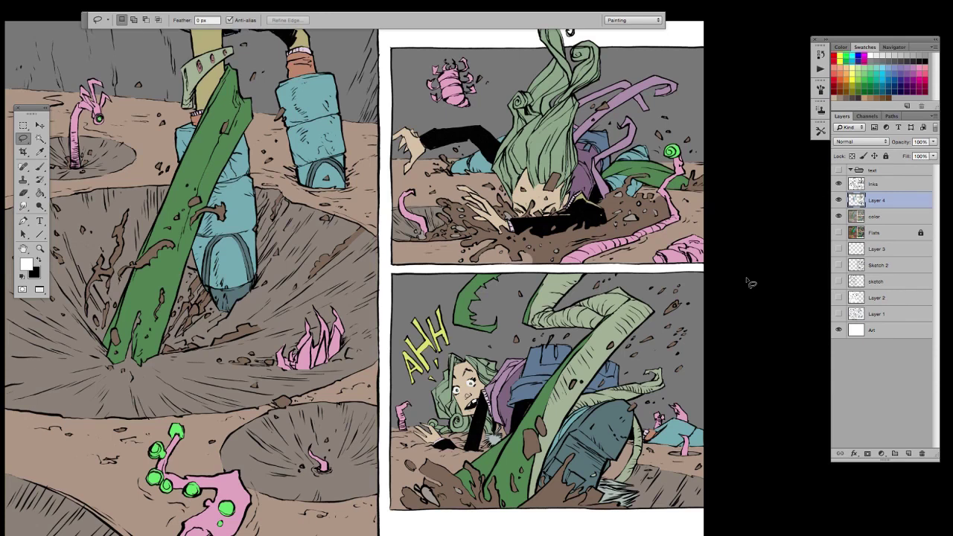
{"action": "left_click", "coordinate": [839, 200], "text": "alt"}
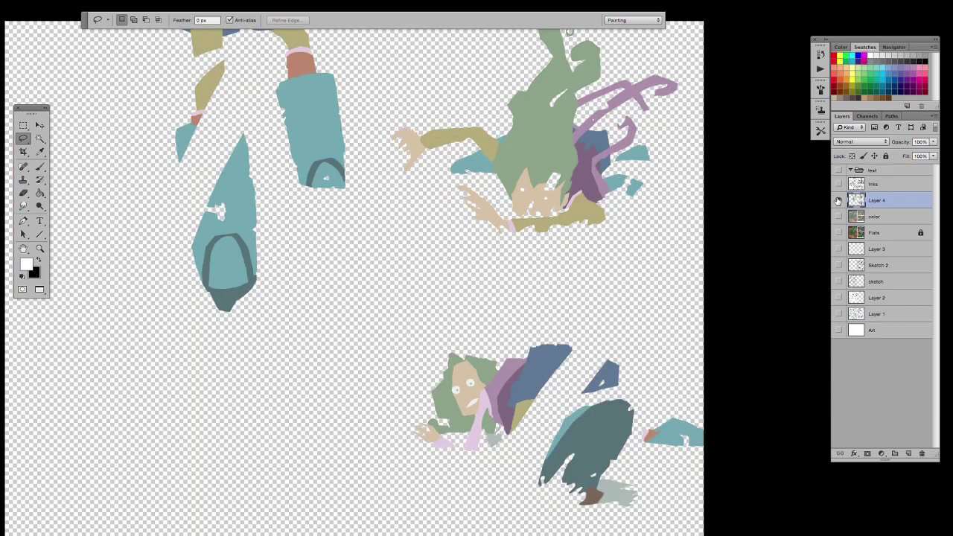
{"action": "left_click", "coordinate": [839, 200], "text": "alt"}
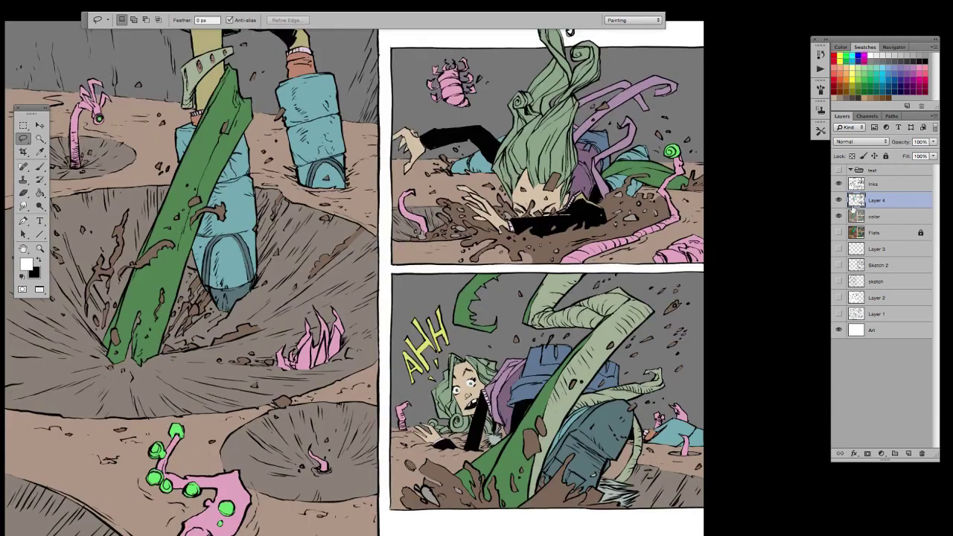
Step: Rename the copied layer "characters" and lock its transparent pixels
{"action": "double_click", "coordinate": [877, 200]}
{"action": "type", "text": "characters"}
{"action": "key", "text": "Return"}
{"action": "left_click", "coordinate": [852, 155]}
Step: Try painting white diagonal streaks over the blue leggings and boots on the characters layer with a size 100 brush
{"action": "left_click", "coordinate": [41, 168]}
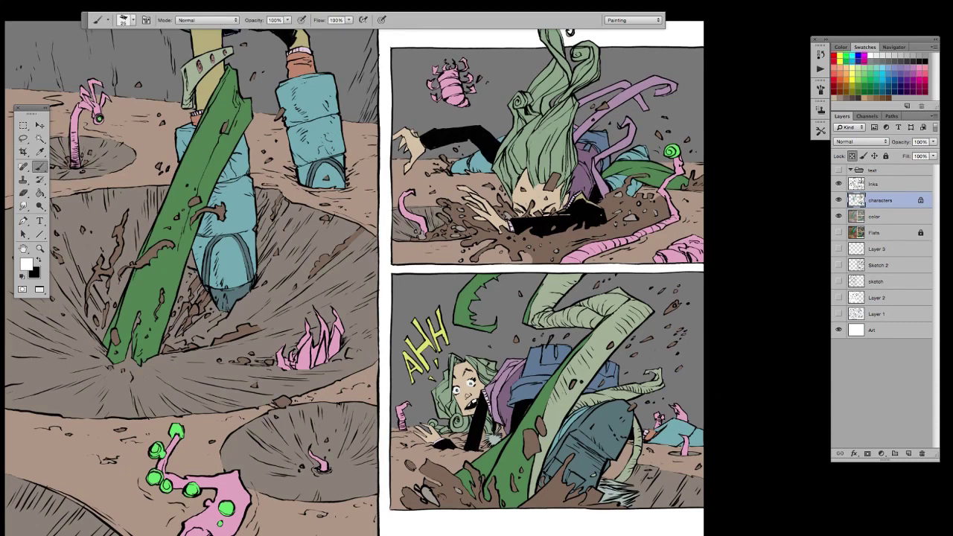
{"action": "key", "text": "bracketright"}
{"action": "key", "text": "bracketright"}
{"action": "key", "text": "bracketright"}
{"action": "key", "text": "bracketright"}
{"action": "left_click_drag", "start_coordinate": [278, 171], "coordinate": [357, 98]}
{"action": "left_click_drag", "start_coordinate": [227, 240], "coordinate": [264, 190]}
{"action": "mouse_move", "coordinate": [283, 176]}
{"action": "left_mouse_down"}
{"action": "mouse_move", "coordinate": [366, 106]}
{"action": "mouse_move", "coordinate": [352, 125]}
{"action": "left_mouse_up"}
{"action": "mouse_move", "coordinate": [262, 216]}
{"action": "left_mouse_down"}
{"action": "mouse_move", "coordinate": [193, 317]}
{"action": "mouse_move", "coordinate": [255, 222]}
{"action": "left_mouse_up"}
{"action": "left_click_drag", "start_coordinate": [283, 151], "coordinate": [329, 112]}
{"action": "left_click_drag", "start_coordinate": [206, 212], "coordinate": [252, 169]}
{"action": "left_click_drag", "start_coordinate": [214, 186], "coordinate": [251, 145]}
{"action": "left_click_drag", "start_coordinate": [275, 99], "coordinate": [320, 72]}
{"action": "left_click_drag", "start_coordinate": [282, 126], "coordinate": [339, 82]}
{"action": "left_click_drag", "start_coordinate": [176, 157], "coordinate": [193, 135]}
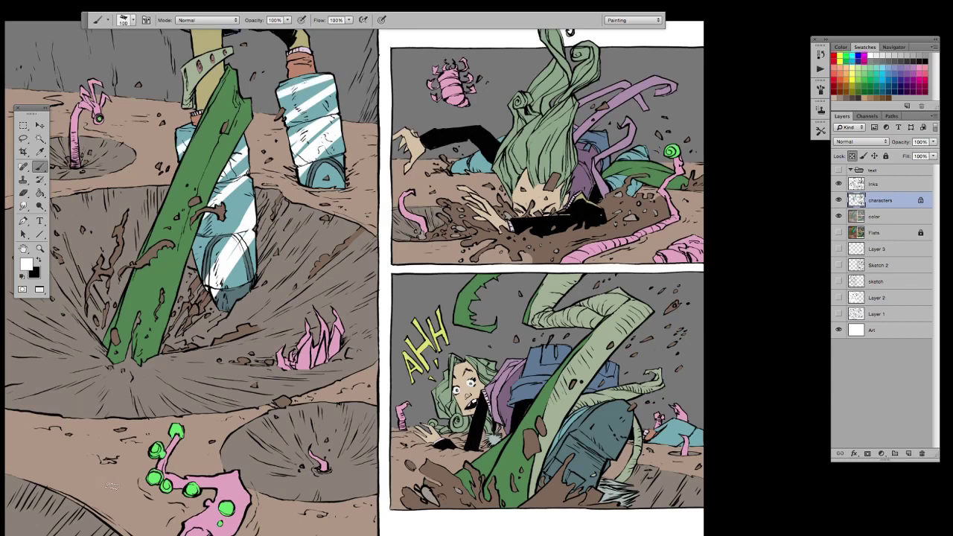
Step: Undo all the white test strokes on the leggings and boots
{"action": "key", "text": "alt+super+z"}
{"action": "key", "text": "alt+super+z"}
{"action": "key", "text": "alt+super+z"}
{"action": "key", "text": "alt+super+z"}
{"action": "key", "text": "alt+super+z"}
{"action": "key", "text": "alt+super+z"}
{"action": "key", "text": "alt+super+z"}
{"action": "key", "text": "alt+super+z"}
{"action": "key", "text": "alt+super+z"}
{"action": "key", "text": "alt+super+z"}
{"action": "key", "text": "alt+super+z"}
{"action": "key", "text": "alt+super+z"}
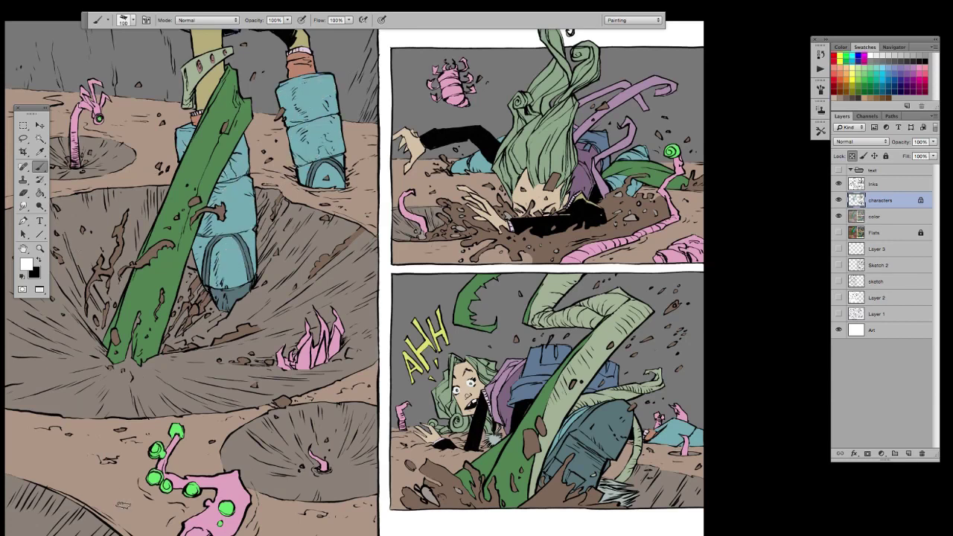
Step: Check the characters layer in isolation, hide it and make the color layer active
{"action": "left_click", "coordinate": [840, 201], "text": "alt"}
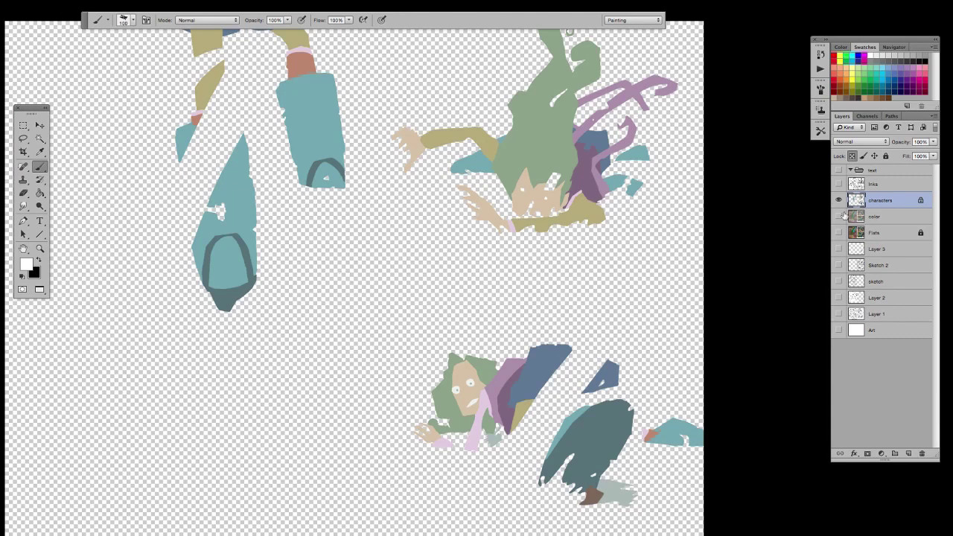
{"action": "left_click", "coordinate": [838, 200], "text": "alt"}
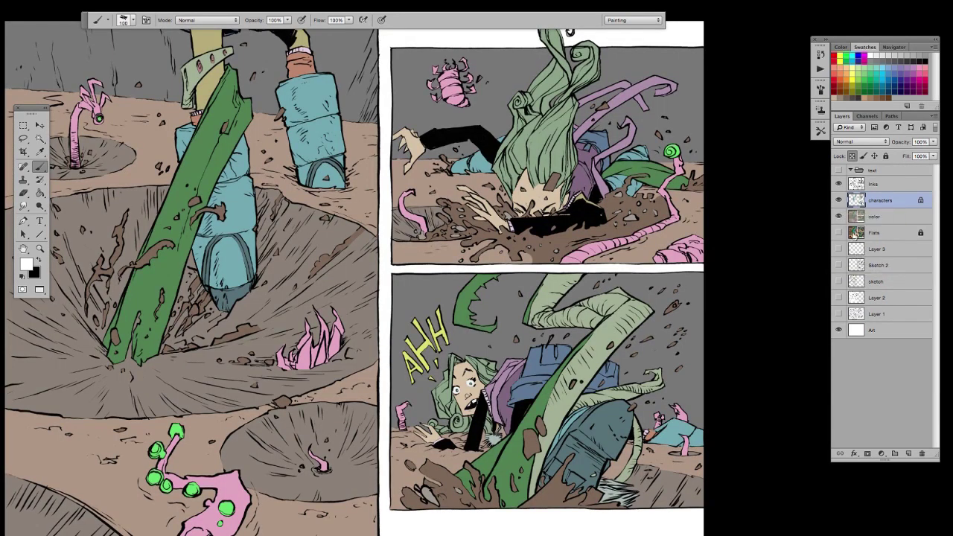
{"action": "left_click", "coordinate": [838, 200]}
{"action": "left_click", "coordinate": [856, 216]}
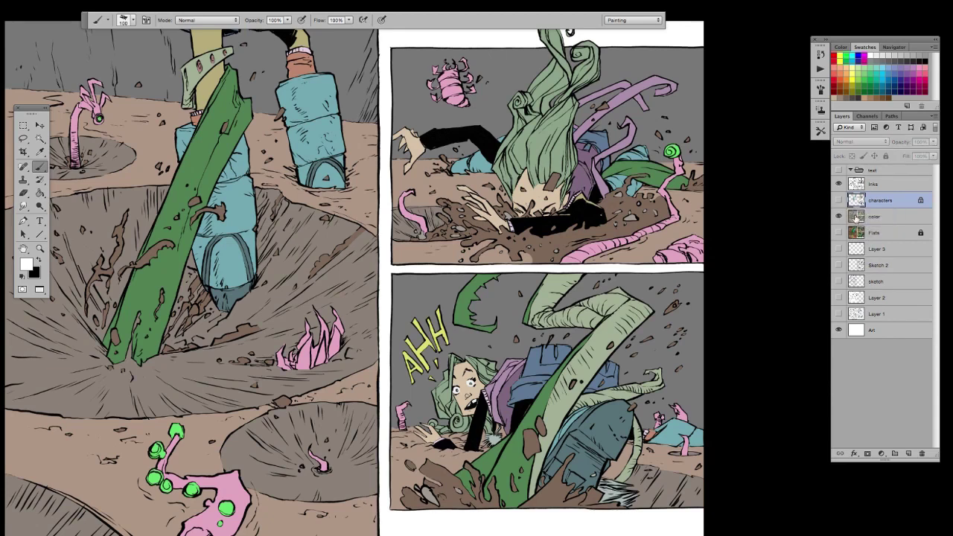
Step: Select the tan ground, crater and brown dirt colours across the page with the Magic Wand on the color layer
{"action": "left_click", "coordinate": [39, 139]}
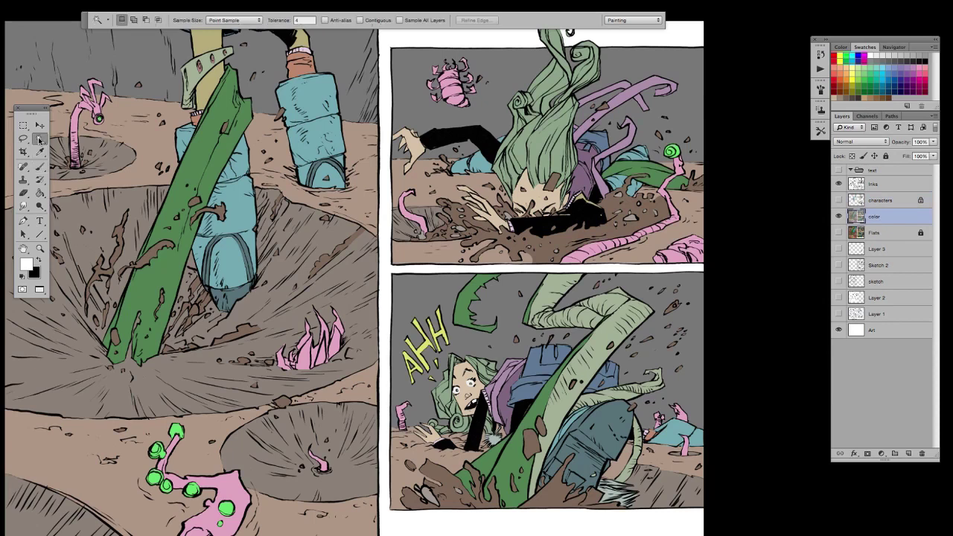
{"action": "mouse_move", "coordinate": [419, 408]}
{"action": "left_mouse_down"}
{"action": "mouse_move", "coordinate": [490, 390]}
{"action": "mouse_move", "coordinate": [461, 383]}
{"action": "mouse_move", "coordinate": [498, 422]}
{"action": "left_mouse_up"}
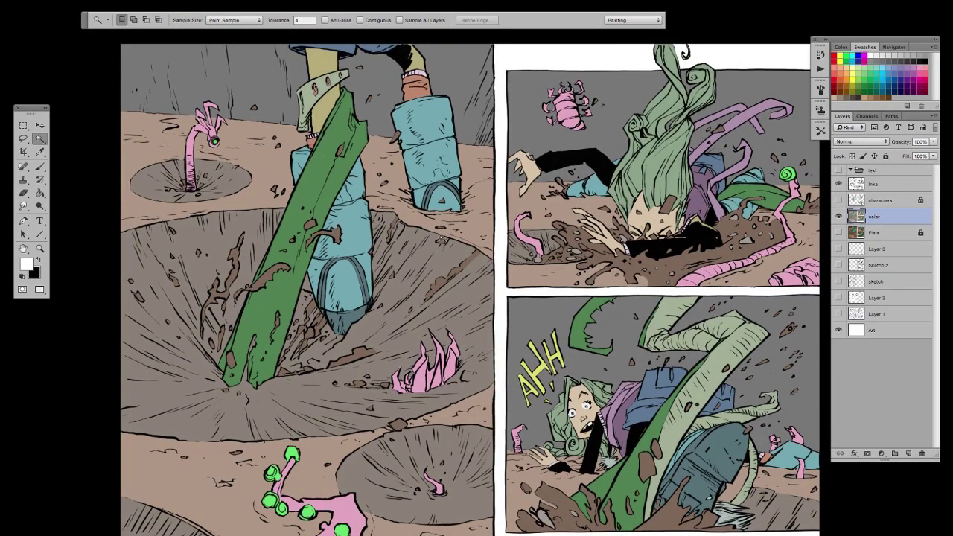
{"action": "left_click", "coordinate": [478, 240]}
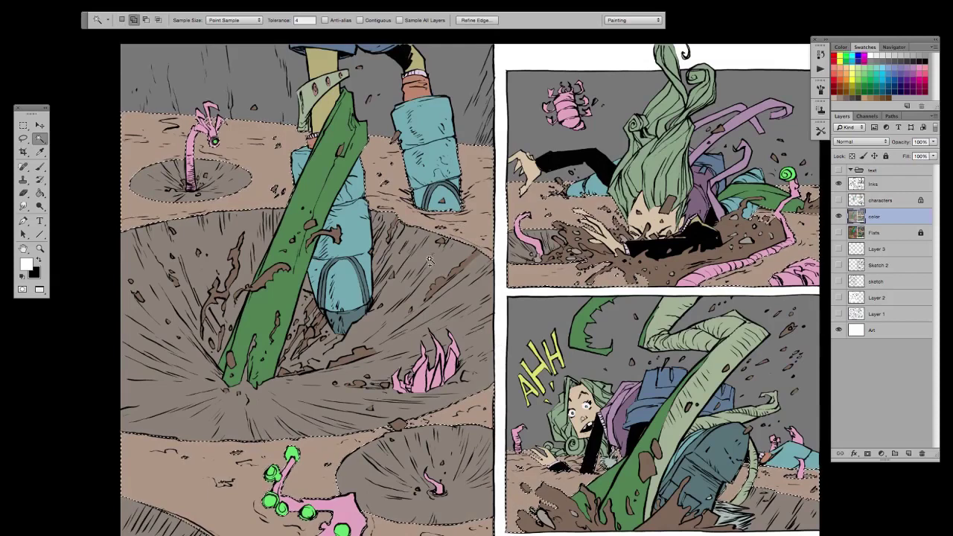
{"action": "left_click", "coordinate": [450, 275], "text": "shift"}
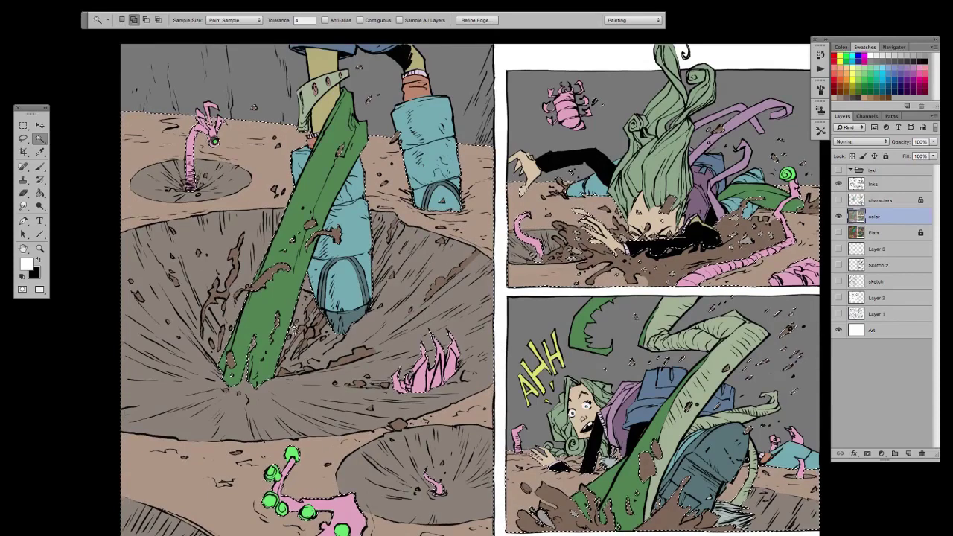
Step: Check the coverage of the ground, crater and dirt selection across the panels with the Quick Mask overlay
{"action": "key", "text": "q"}
{"action": "scroll", "coordinate": [579, 398], "scroll_direction": "down", "scroll_amount": 5}
{"action": "scroll", "coordinate": [579, 398], "scroll_direction": "right", "scroll_amount": 5}
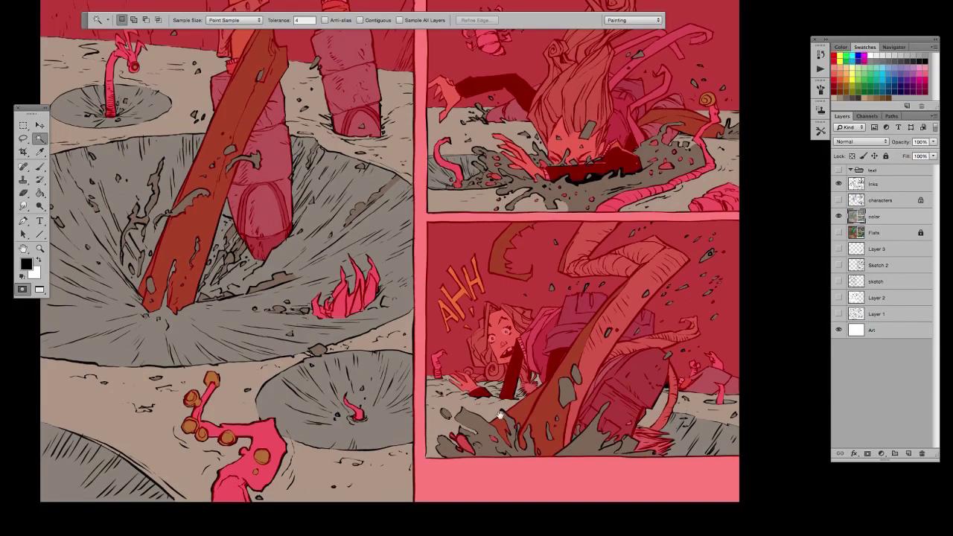
{"action": "left_click_drag", "start_coordinate": [528, 301], "coordinate": [512, 417]}
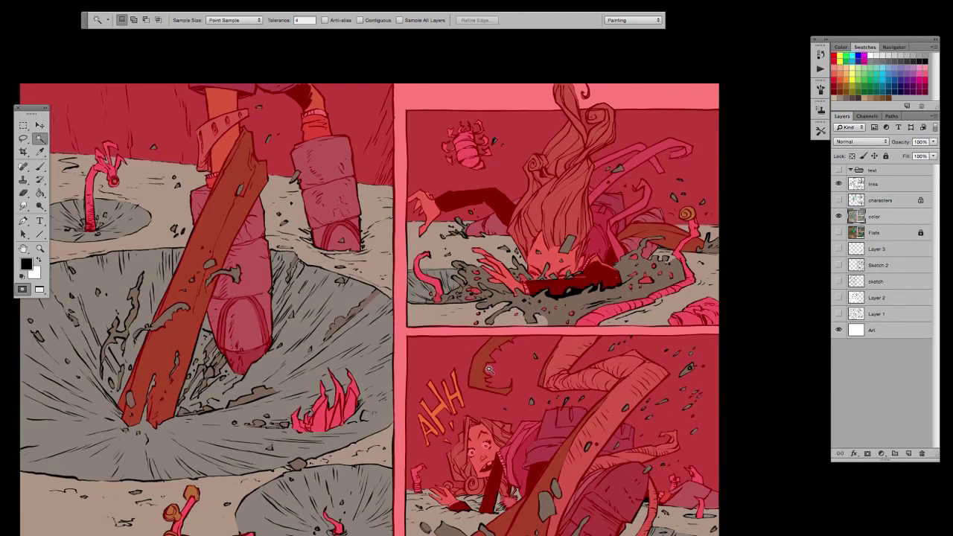
{"action": "key", "text": "q"}
{"action": "key", "text": "q"}
{"action": "key", "text": "q"}
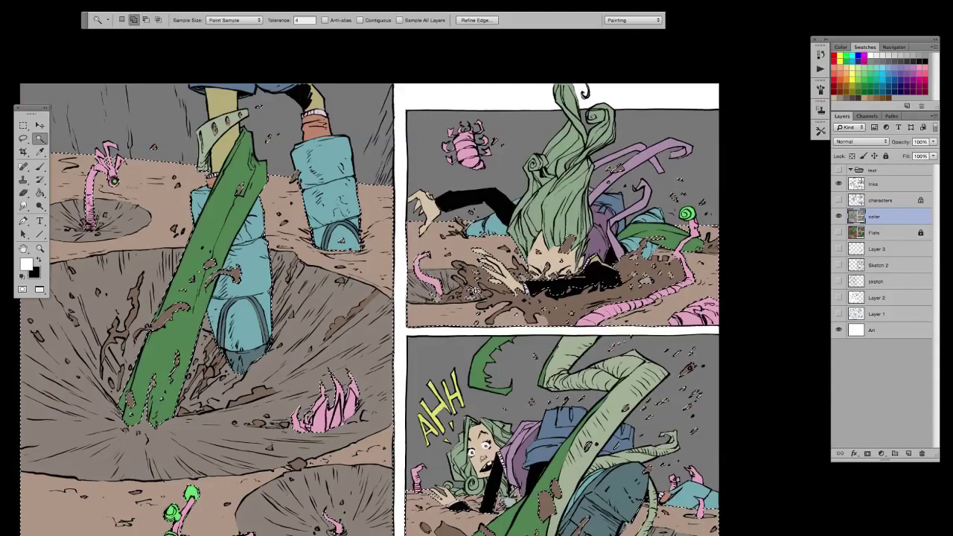
{"action": "key", "text": "q"}
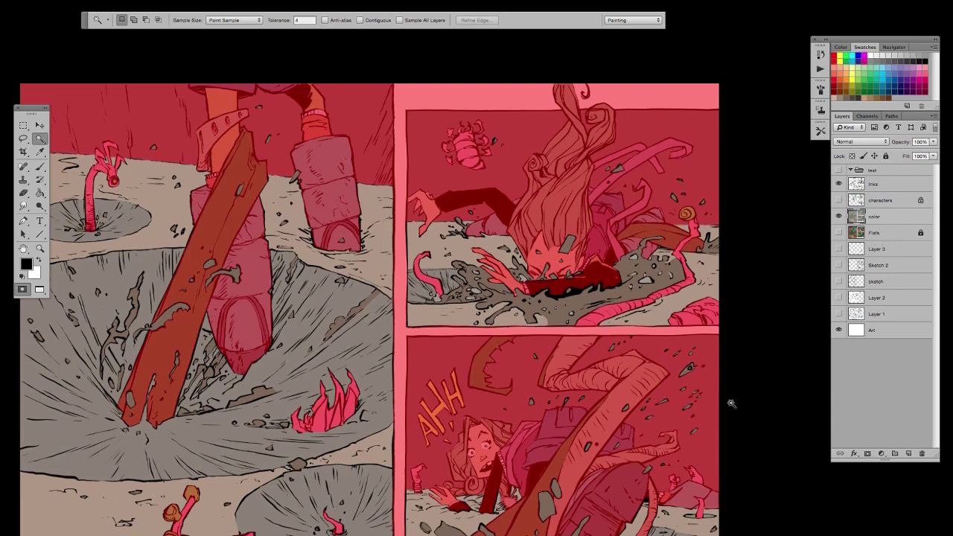
Step: Leave Quick Mask and copy the selected ground, craters and dirt from the color layer to a new layer
{"action": "key", "text": "q"}
{"action": "key", "text": "super+minus"}
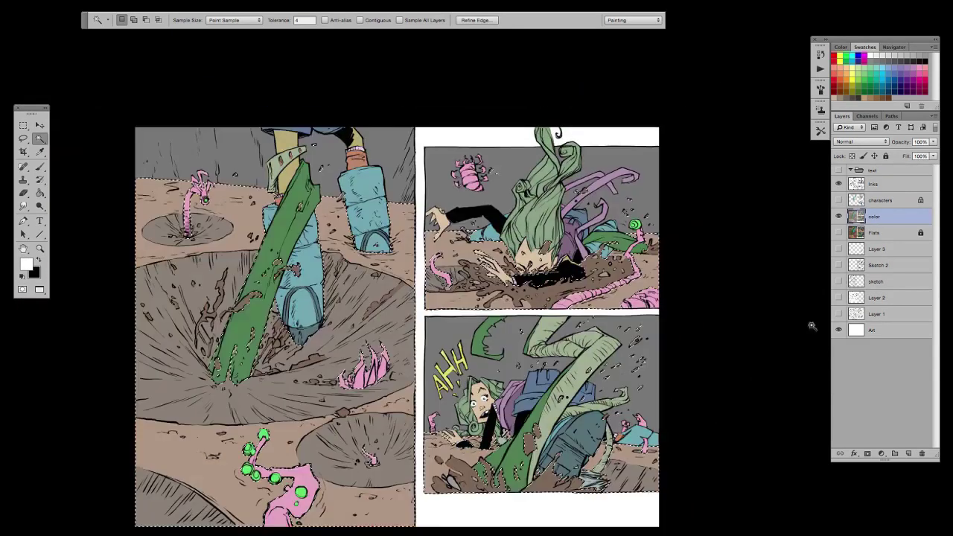
{"action": "key", "text": "super+j"}
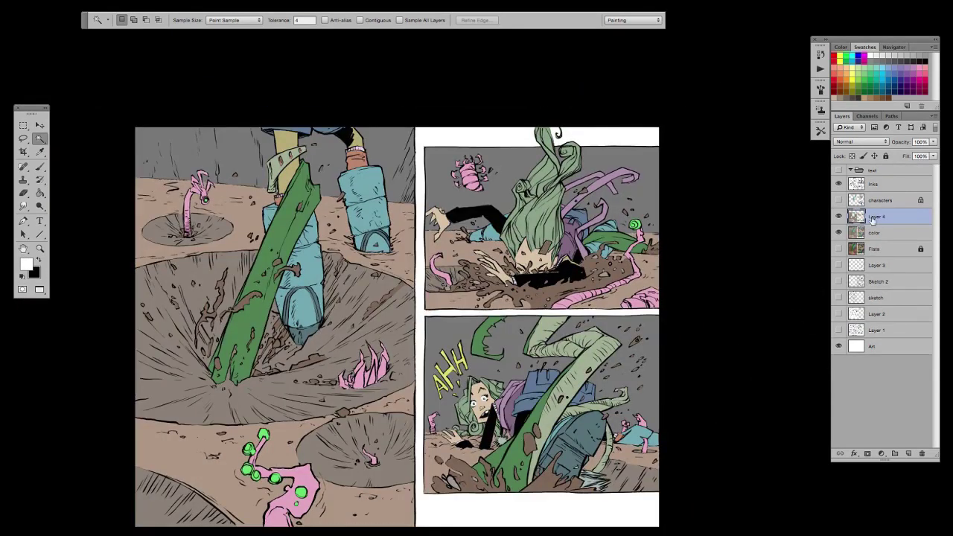
Step: Name the new ground layer "Sand", lock its transparent pixels, hide it and make the color layer active
{"action": "type", "text": "Sh"}
{"action": "type", "text": "nd"}
{"action": "key", "text": "Return"}
{"action": "left_click", "coordinate": [852, 156]}
{"action": "left_click", "coordinate": [838, 216]}
{"action": "left_click", "coordinate": [858, 237]}
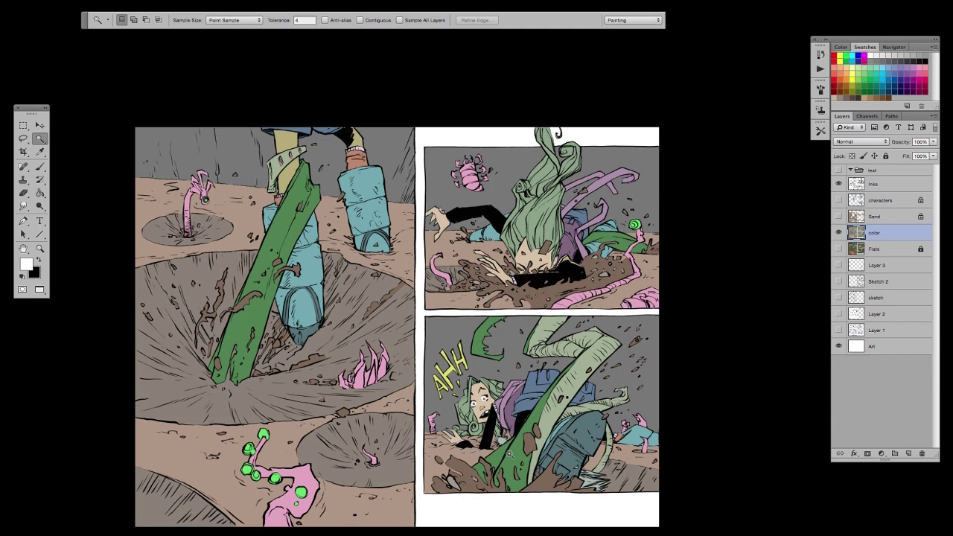
Step: Select the dark grey background in all panels of the color layer with the Magic Wand and check its coverage in Quick Mask
{"action": "scroll", "coordinate": [563, 439], "scroll_direction": "down", "scroll_amount": 2}
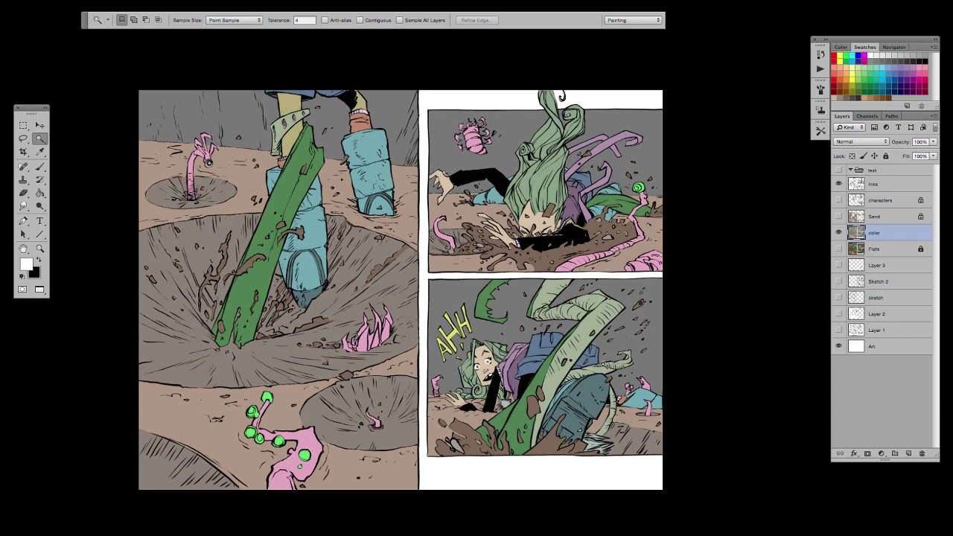
{"action": "left_click", "coordinate": [838, 233]}
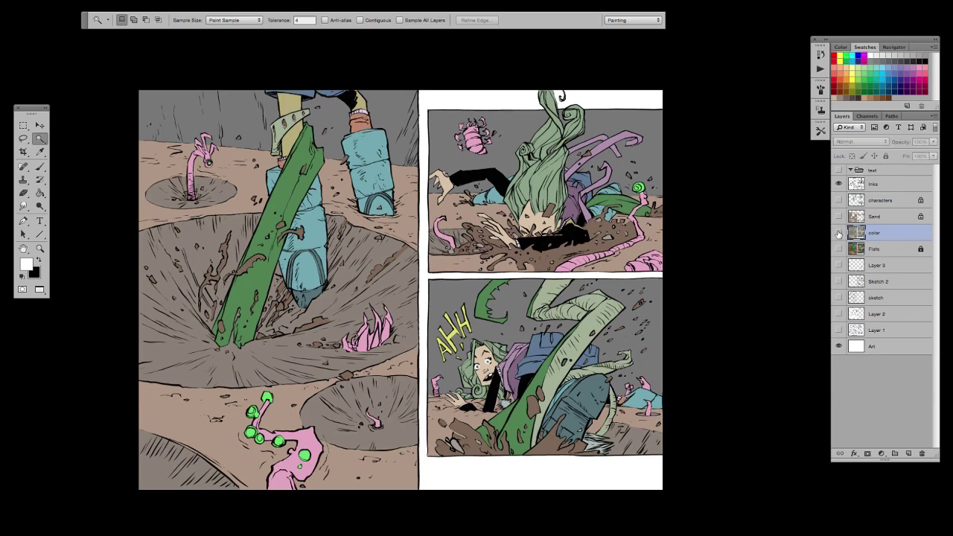
{"action": "left_click", "coordinate": [838, 233]}
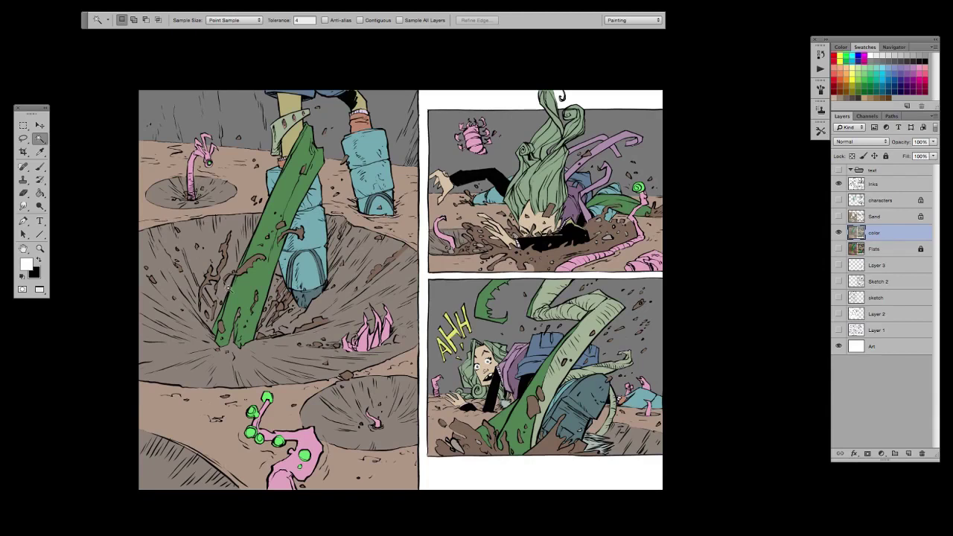
{"action": "left_click", "coordinate": [200, 119]}
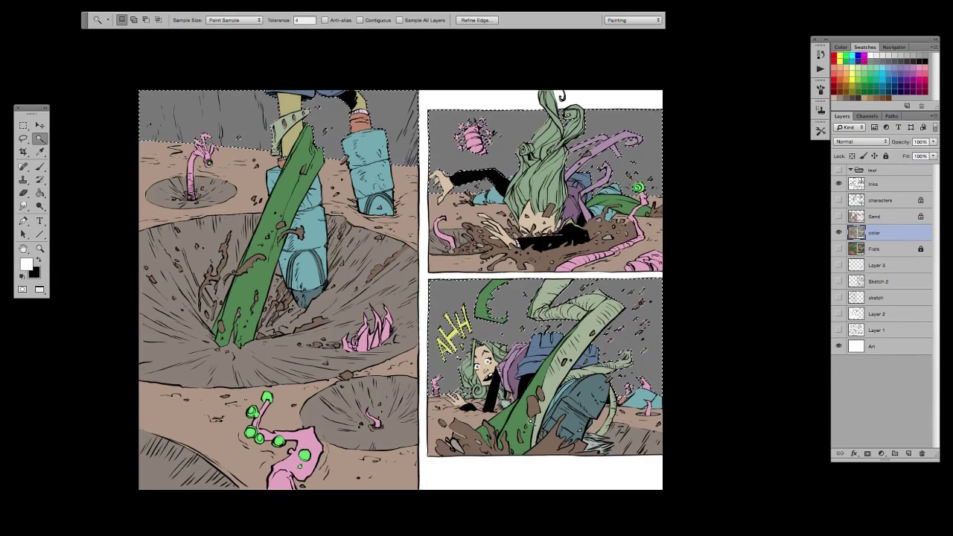
{"action": "key", "text": "q"}
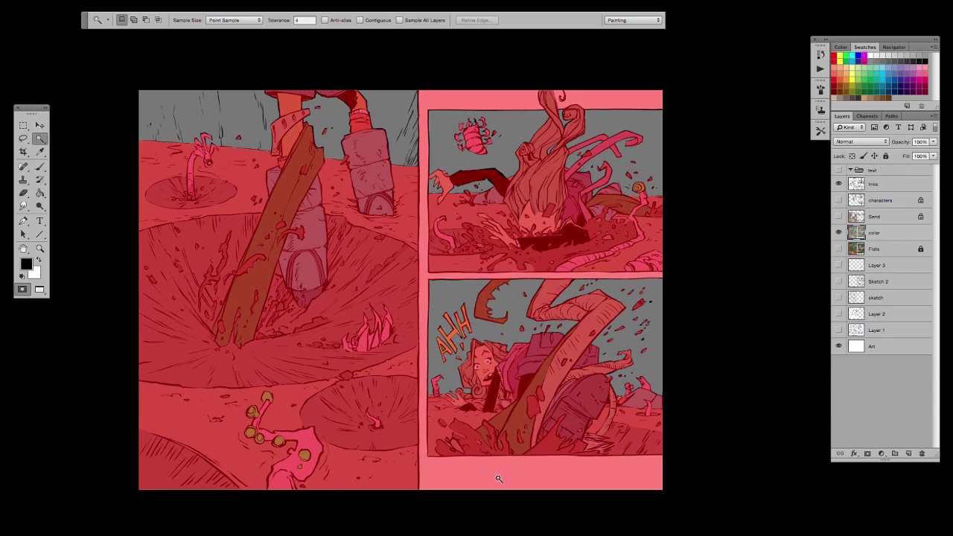
{"action": "key", "text": "q"}
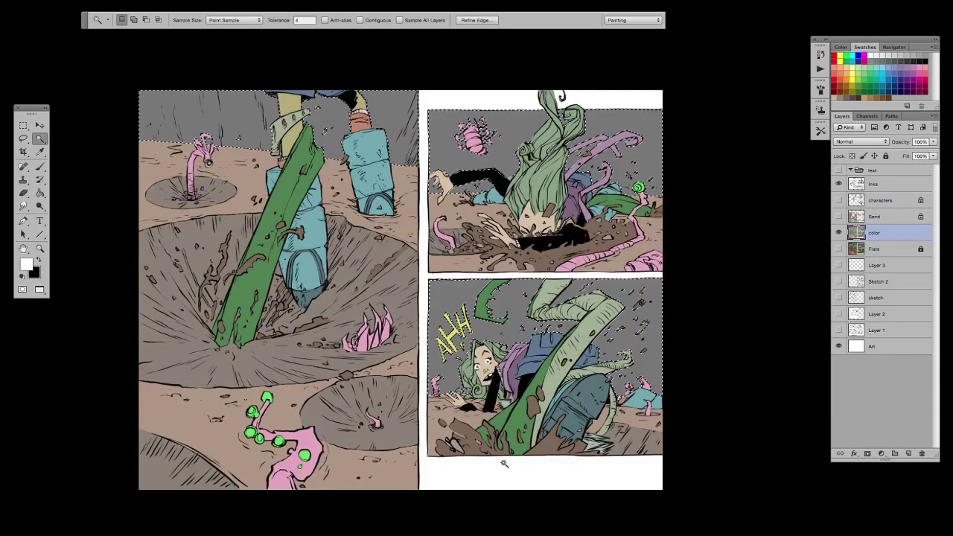
Step: Copy the selected grey background to a new layer named "Rocks" and make the color layer active again
{"action": "key", "text": "ctrl+j"}
{"action": "double_click", "coordinate": [875, 233]}
{"action": "type", "text": "R"}
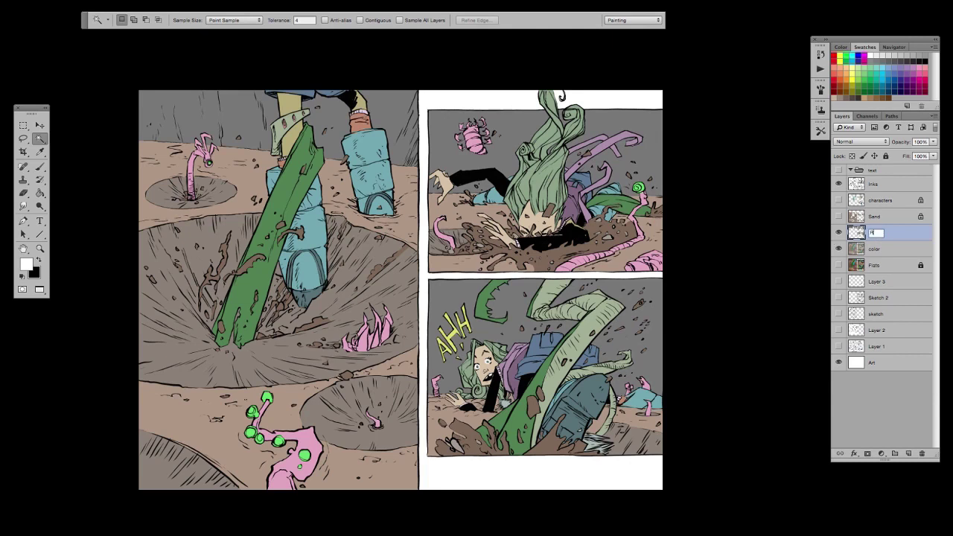
{"action": "key", "text": "Return"}
{"action": "mouse_move", "coordinate": [860, 234]}
{"action": "left_mouse_down"}
{"action": "mouse_move", "coordinate": [873, 248]}
{"action": "mouse_move", "coordinate": [873, 229]}
{"action": "left_mouse_up"}
{"action": "left_click", "coordinate": [874, 249]}
Step: Select the dark green plants, pink creatures and bright green bulbs on the color layer and check the selection in Quick Mask
{"action": "key", "text": "space"}
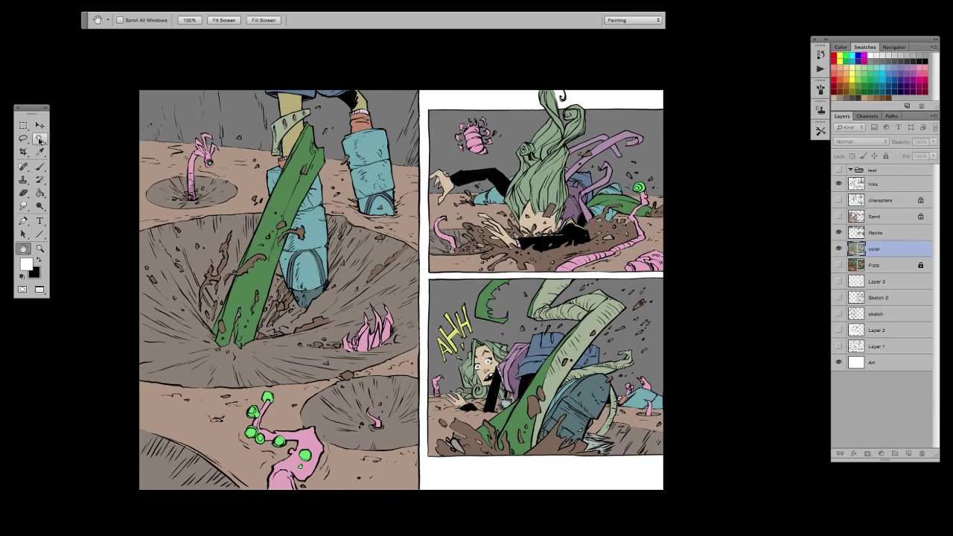
{"action": "scroll", "coordinate": [317, 309], "scroll_direction": "right", "scroll_amount": 1}
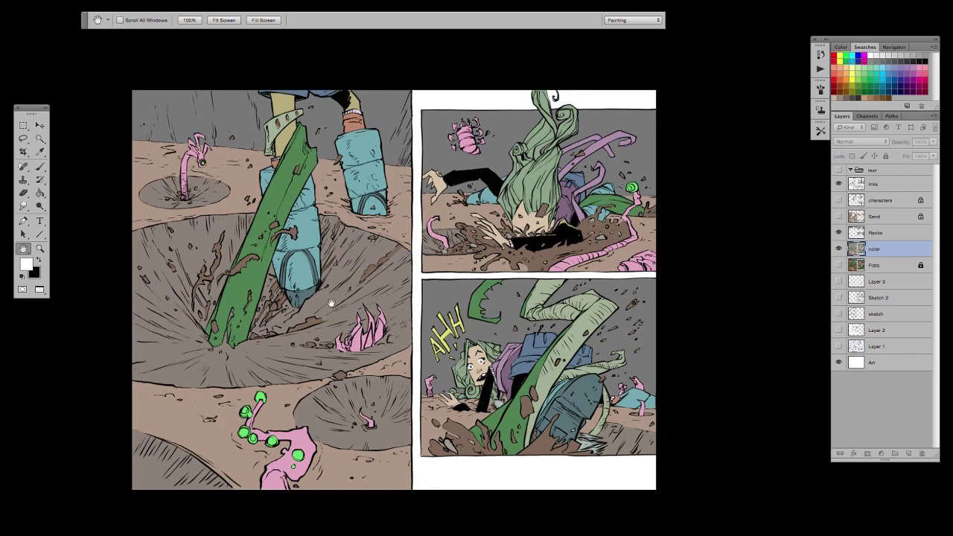
{"action": "key", "text": "w"}
{"action": "left_click", "coordinate": [290, 365]}
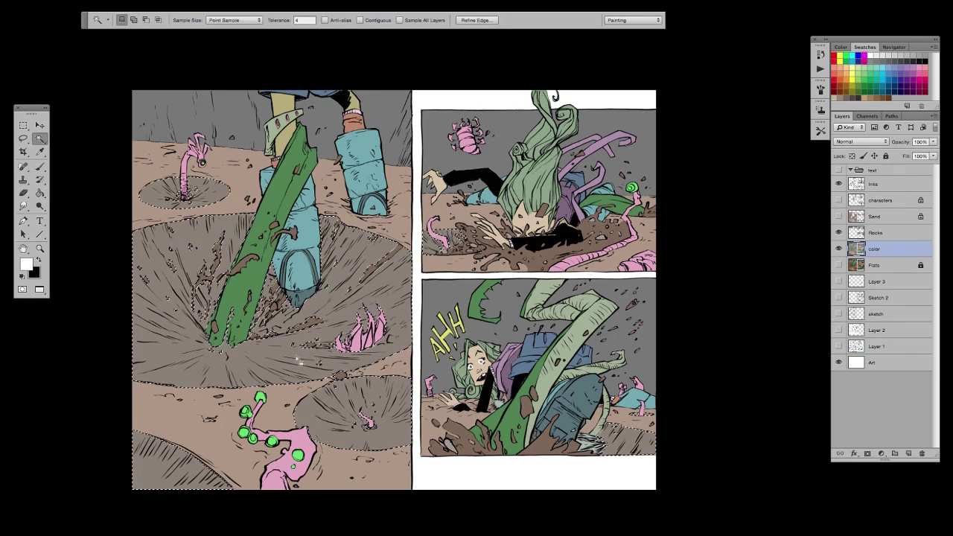
{"action": "left_click", "coordinate": [244, 314]}
{"action": "left_click", "coordinate": [285, 445], "text": "shift"}
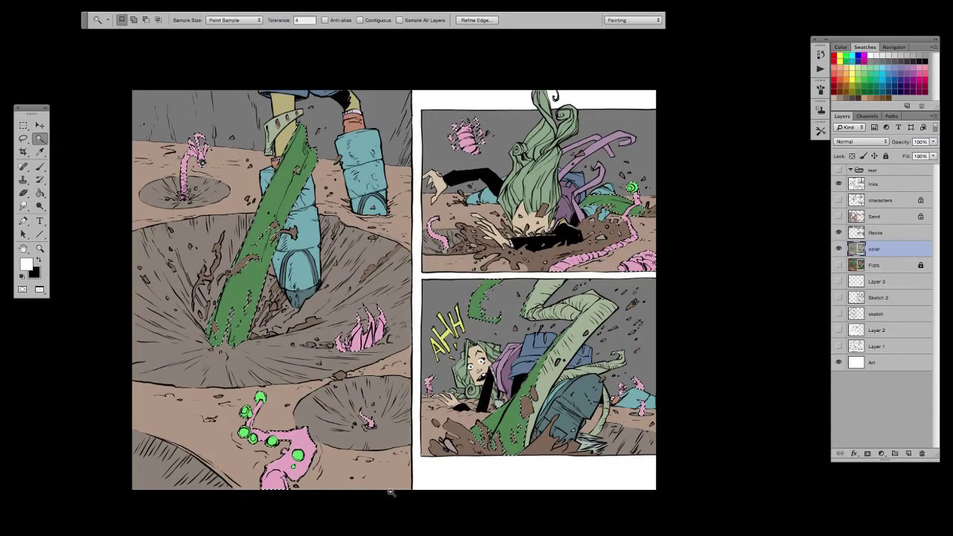
{"action": "key", "text": "q"}
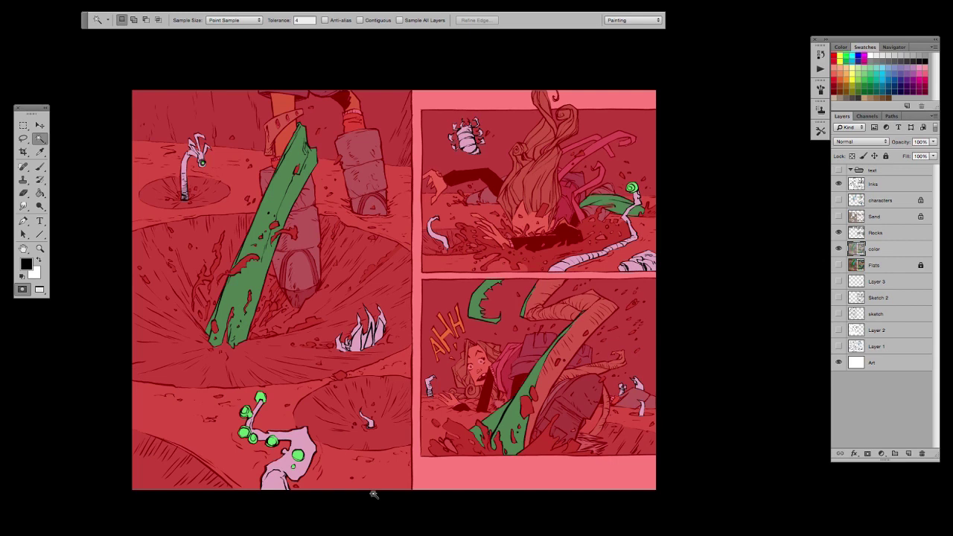
{"action": "key", "text": "q"}
Step: Copy the selected plants and creatures from the color layer to a new layer named "Weebles"
{"action": "left_click", "coordinate": [873, 253]}
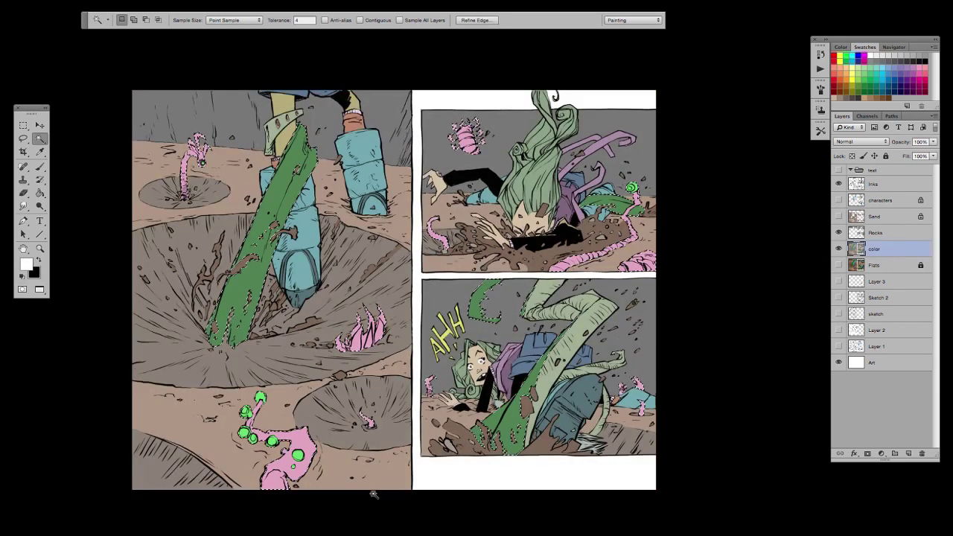
{"action": "key", "text": "super+j"}
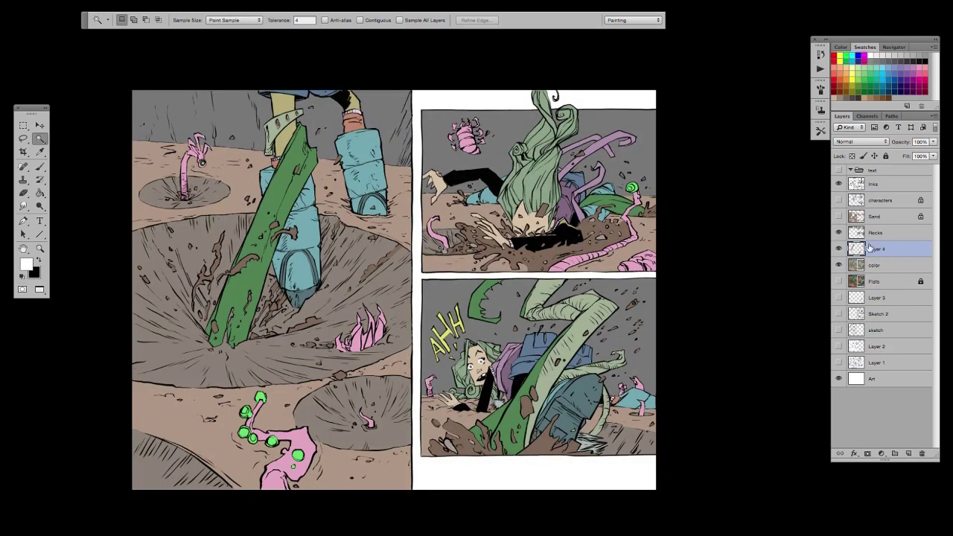
{"action": "double_click", "coordinate": [877, 249]}
{"action": "type", "text": "Wi"}
{"action": "key", "text": "Return"}
Step: Hide the color layer and show the Sand and characters layers to check for areas not yet separated
{"action": "left_click", "coordinate": [839, 266]}
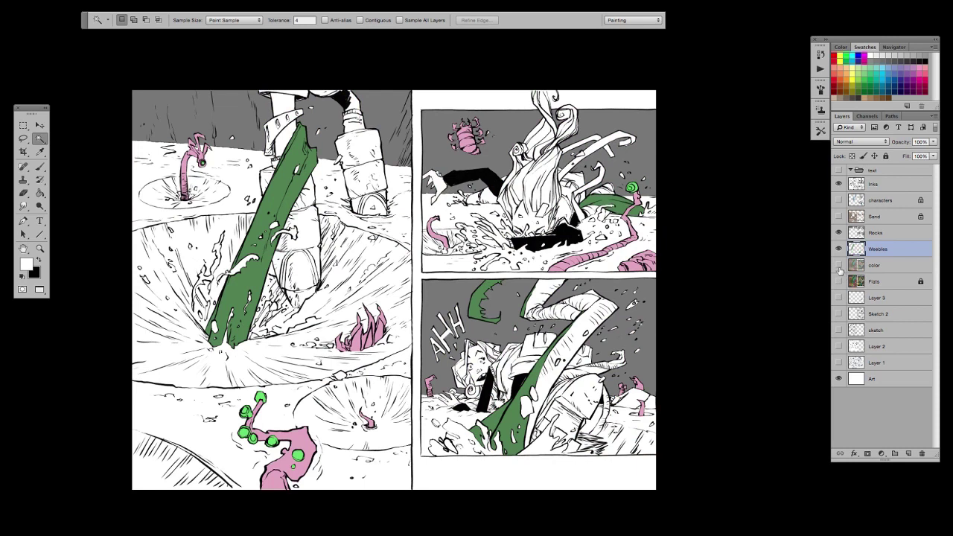
{"action": "left_click", "coordinate": [838, 216]}
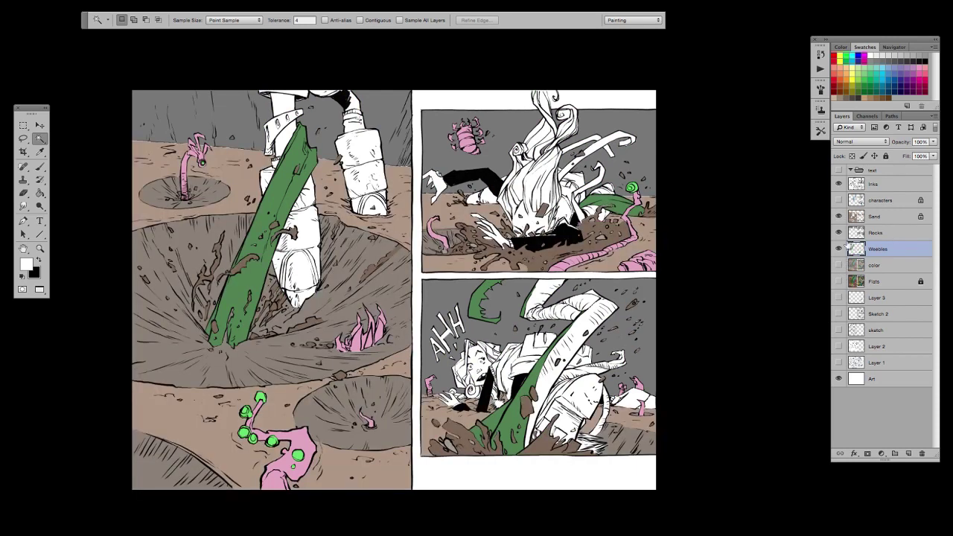
{"action": "left_click", "coordinate": [838, 199]}
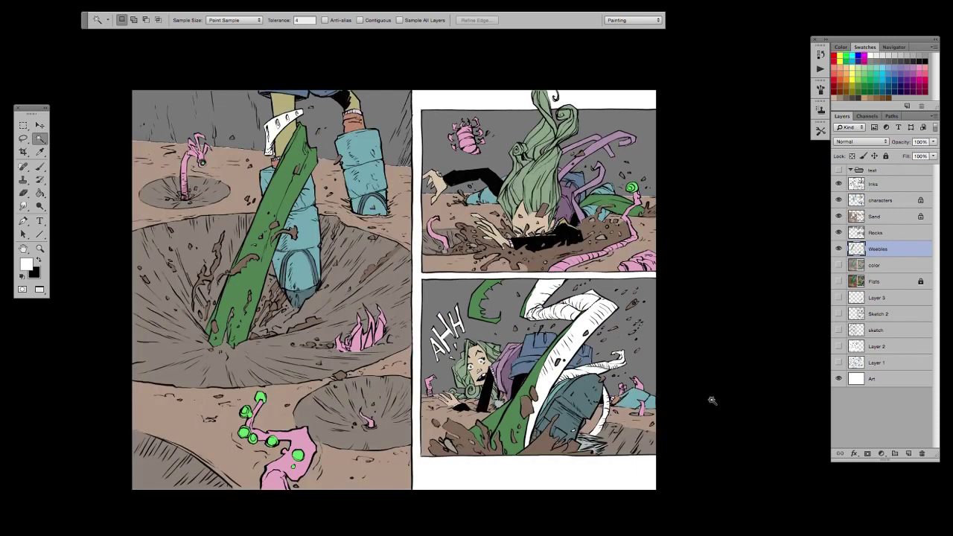
Step: Show the color layer again, select its pale green tentacle colour, and compare the selection with the isolated Weebles layer
{"action": "left_click", "coordinate": [857, 265]}
{"action": "left_click", "coordinate": [839, 264]}
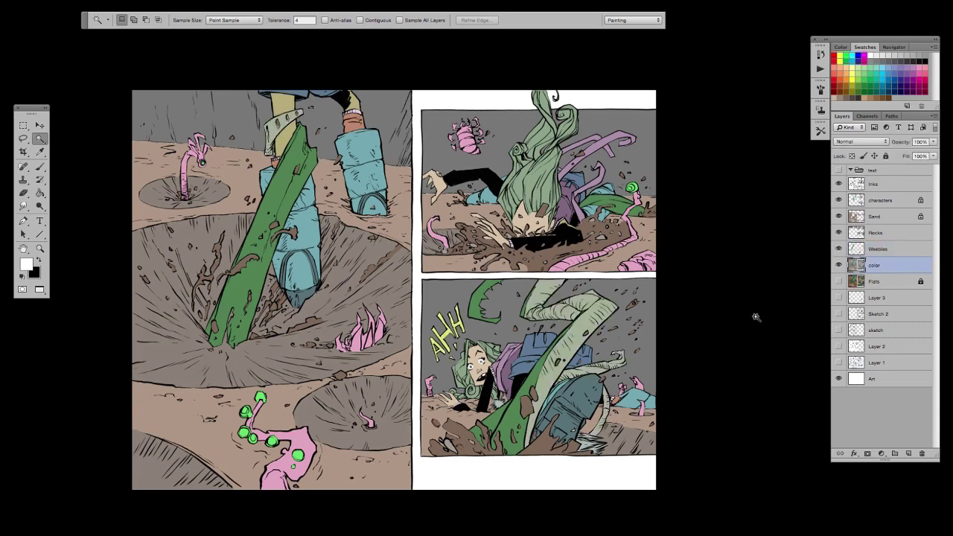
{"action": "left_click", "coordinate": [569, 347]}
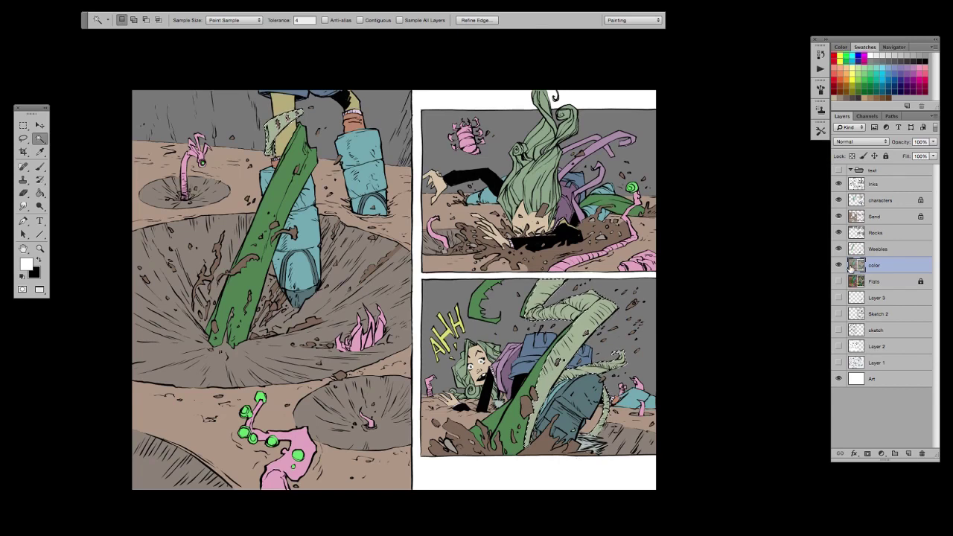
{"action": "left_click", "coordinate": [838, 250], "text": "alt"}
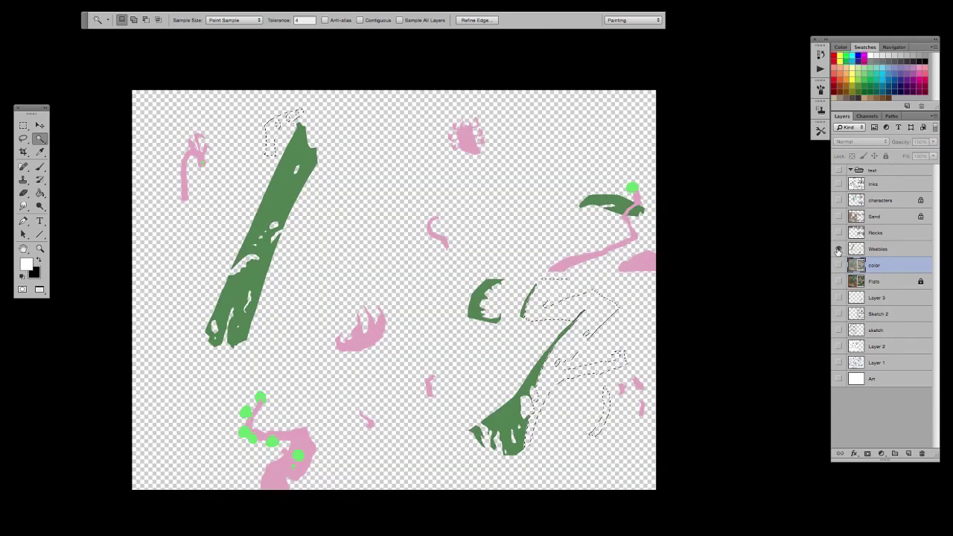
{"action": "left_click", "coordinate": [838, 250], "text": "alt"}
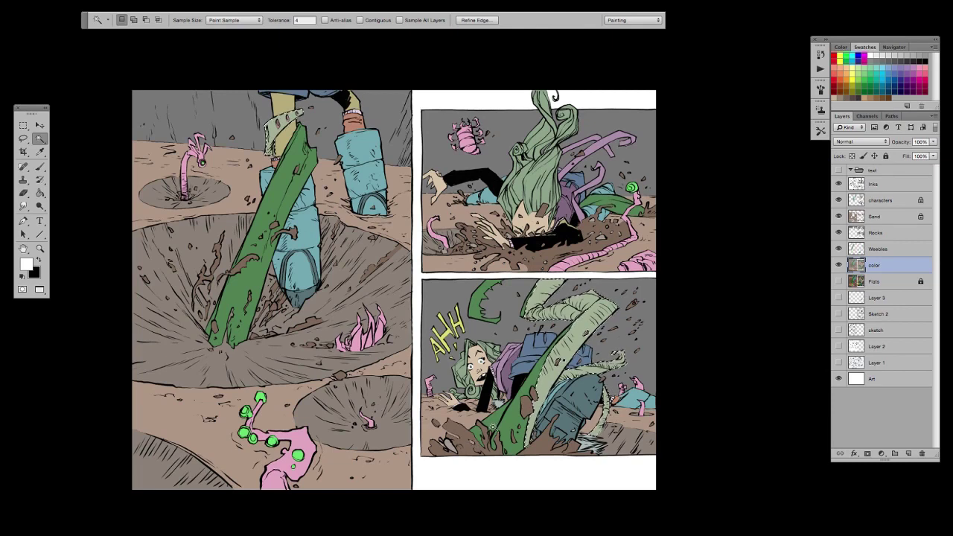
Step: Copy the pale green tentacles to a new layer, merge it into the Weebles layer and check that layer in isolation
{"action": "key", "text": "ctrl+j"}
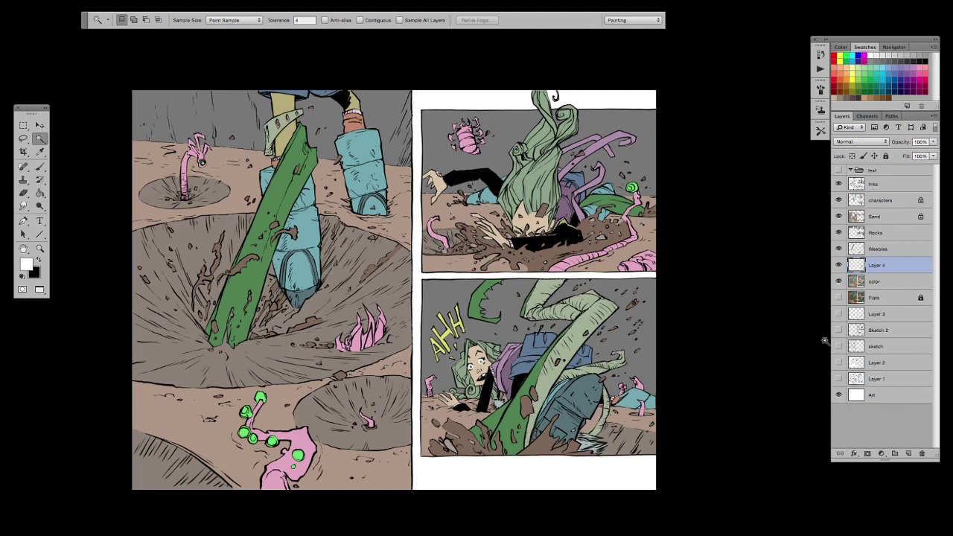
{"action": "key", "text": "ctrl+bracketright"}
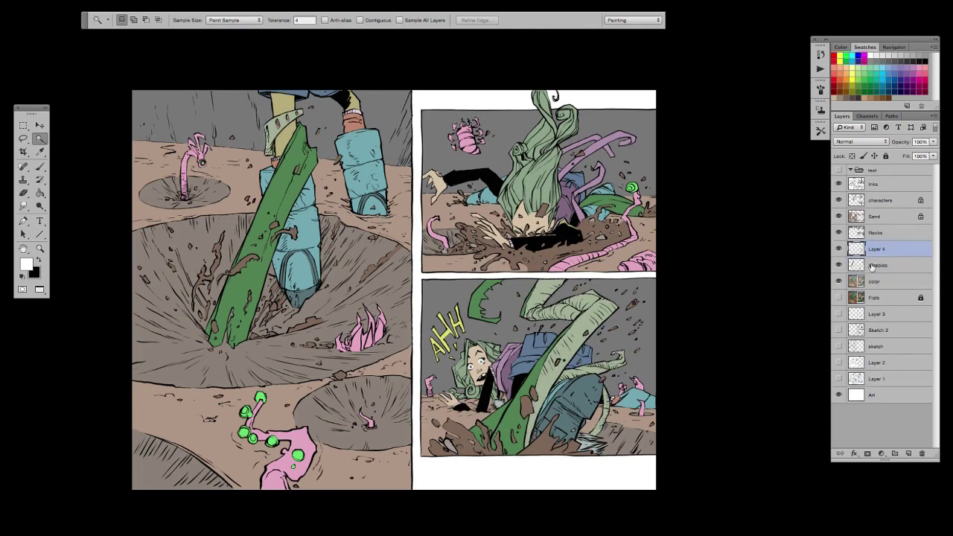
{"action": "key", "text": "ctrl+e"}
{"action": "left_click", "coordinate": [839, 249], "text": "alt"}
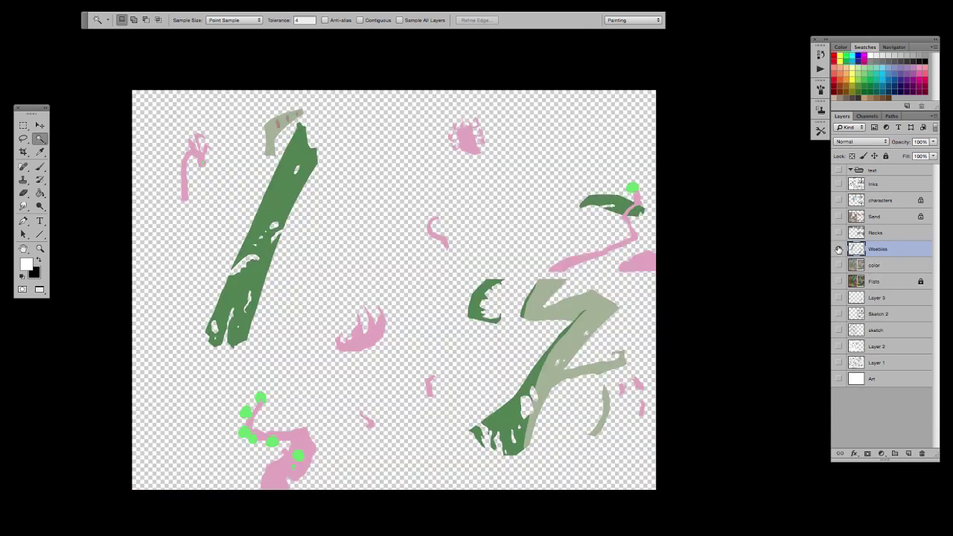
{"action": "left_click", "coordinate": [839, 249], "text": "alt"}
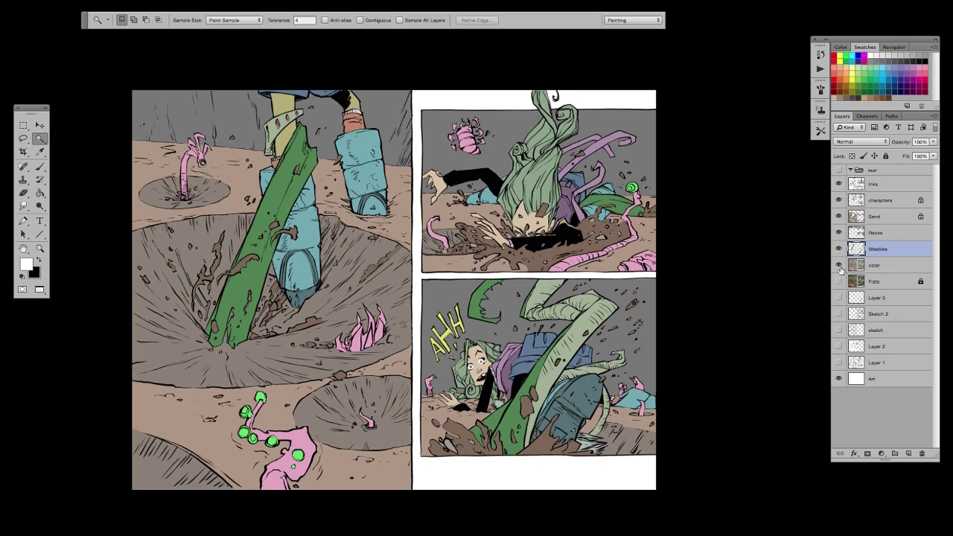
Step: Compare the page with the color layer shown and hidden, leaving it hidden
{"action": "left_click", "coordinate": [841, 267]}
{"action": "left_click", "coordinate": [841, 265]}
{"action": "left_click", "coordinate": [841, 265]}
{"action": "left_click", "coordinate": [841, 267]}
Step: Look over the separated layers close up in the second panel and hide the inks layer to expose the bare flats
{"action": "key", "text": "super+plus"}
{"action": "key", "text": "super+plus"}
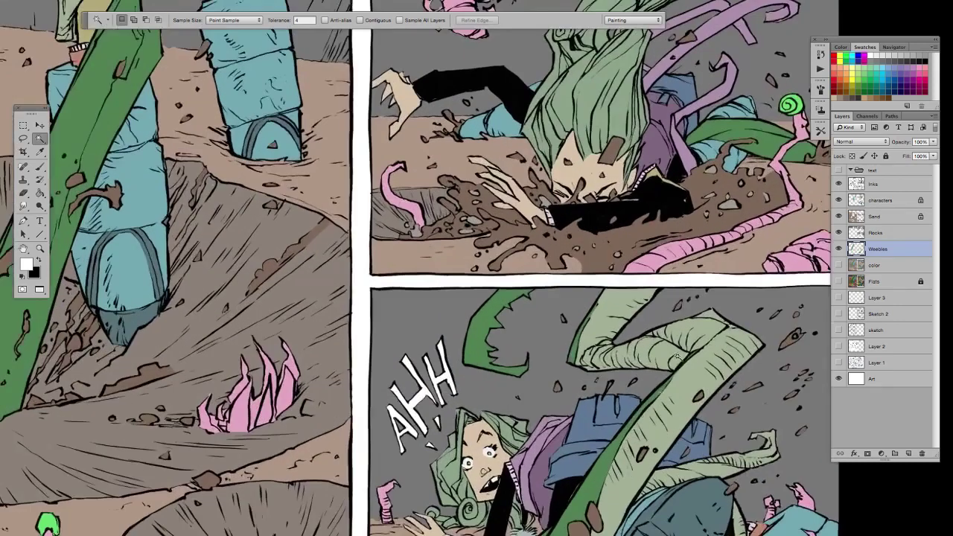
{"action": "left_click_drag", "start_coordinate": [683, 330], "coordinate": [477, 491]}
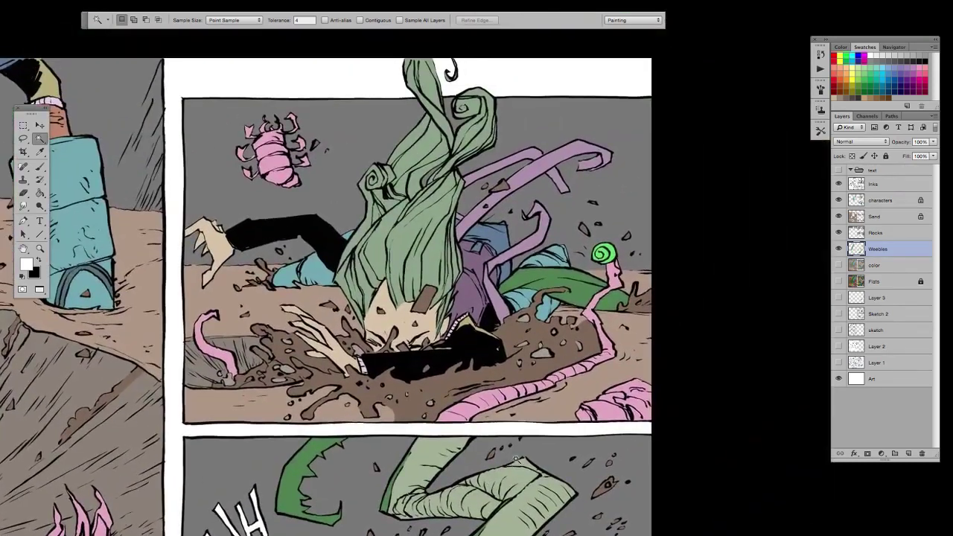
{"action": "key", "text": "super+equal"}
{"action": "left_click_drag", "start_coordinate": [440, 431], "coordinate": [594, 445]}
{"action": "left_click_drag", "start_coordinate": [430, 396], "coordinate": [569, 419]}
{"action": "left_click_drag", "start_coordinate": [367, 402], "coordinate": [649, 451]}
{"action": "left_click_drag", "start_coordinate": [398, 392], "coordinate": [351, 389]}
{"action": "left_click_drag", "start_coordinate": [576, 466], "coordinate": [478, 423]}
{"action": "left_click", "coordinate": [839, 184]}
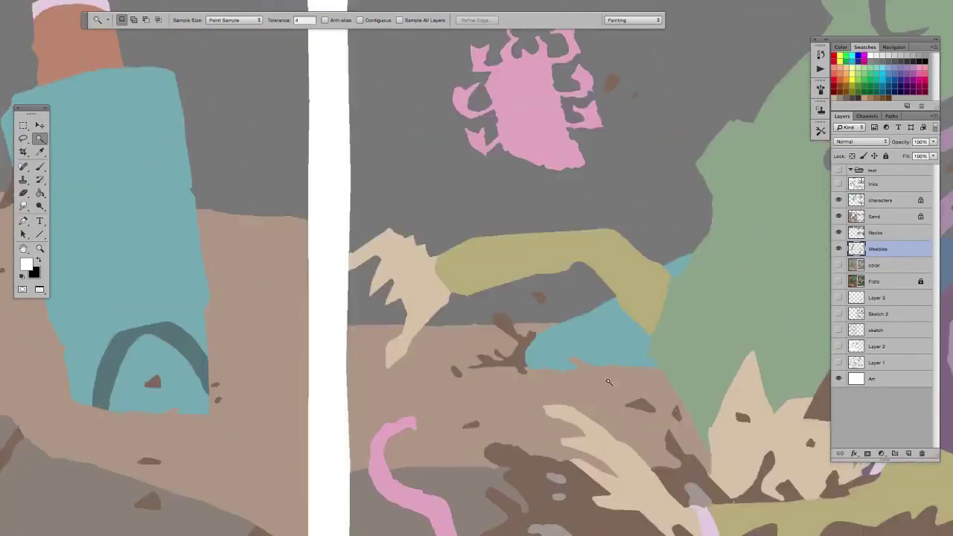
Step: Examine the flats close up along the edges of the leg, boot and dirt clumps for unfilled gaps between layers
{"action": "left_click_drag", "start_coordinate": [547, 447], "coordinate": [520, 418]}
{"action": "left_click_drag", "start_coordinate": [578, 419], "coordinate": [405, 411]}
{"action": "left_click_drag", "start_coordinate": [694, 445], "coordinate": [734, 402]}
{"action": "left_click_drag", "start_coordinate": [340, 358], "coordinate": [660, 458]}
{"action": "left_click_drag", "start_coordinate": [407, 369], "coordinate": [499, 442]}
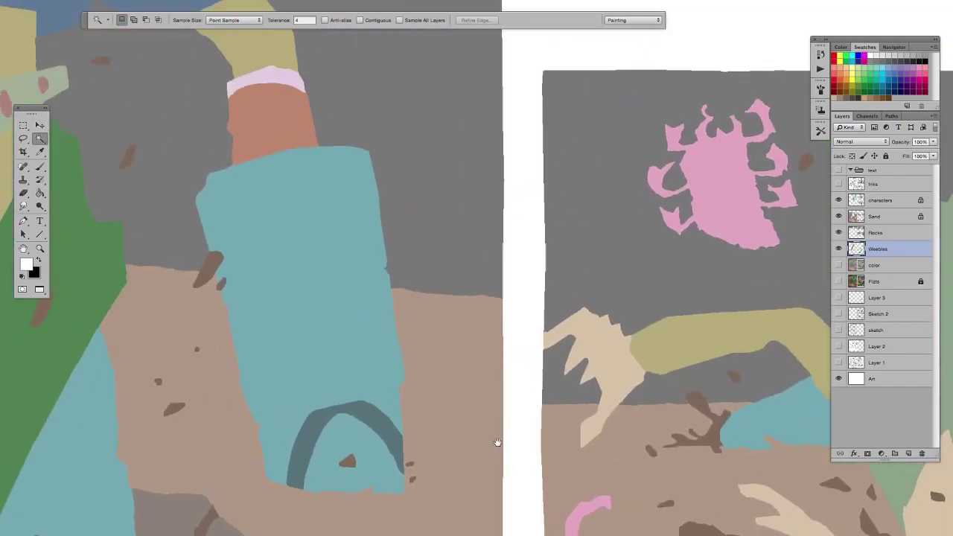
{"action": "key", "text": "super+equal"}
{"action": "key", "text": "super+equal"}
{"action": "left_click_drag", "start_coordinate": [251, 226], "coordinate": [412, 381]}
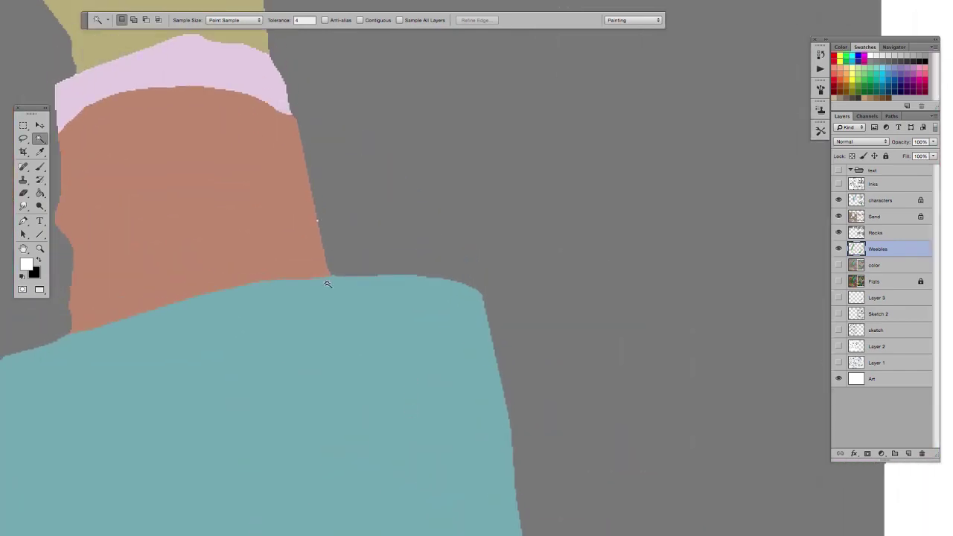
{"action": "left_click_drag", "start_coordinate": [328, 284], "coordinate": [363, 427]}
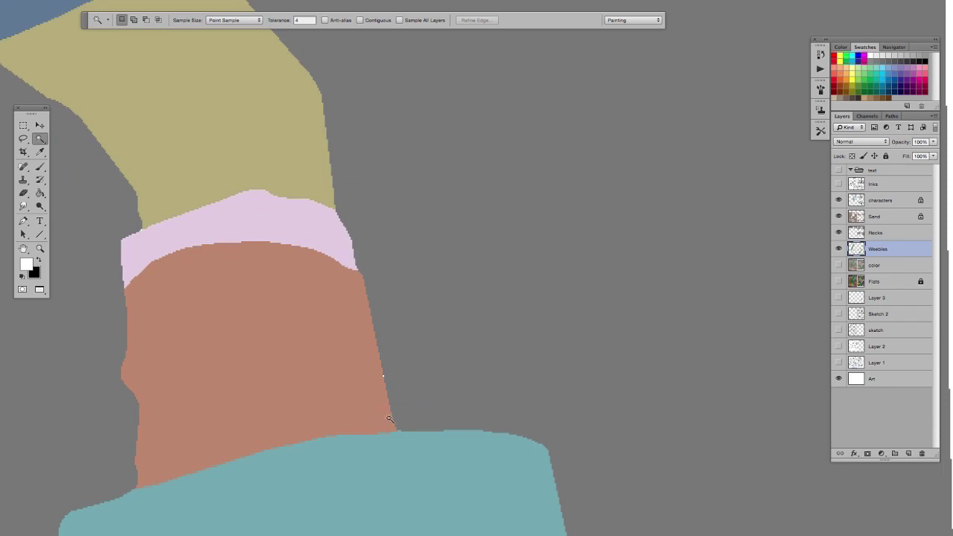
{"action": "left_click_drag", "start_coordinate": [557, 461], "coordinate": [532, 354]}
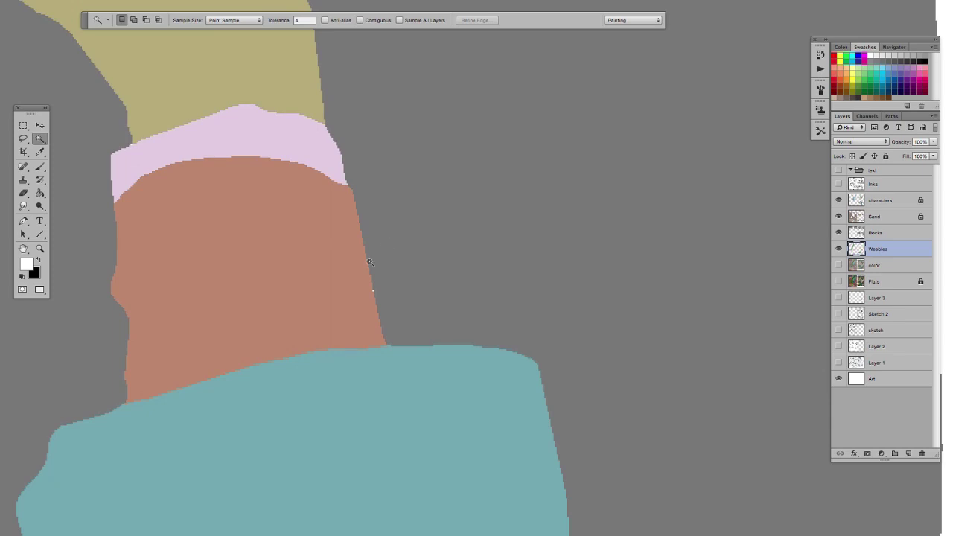
{"action": "scroll", "coordinate": [355, 361], "scroll_direction": "down", "scroll_amount": 10}
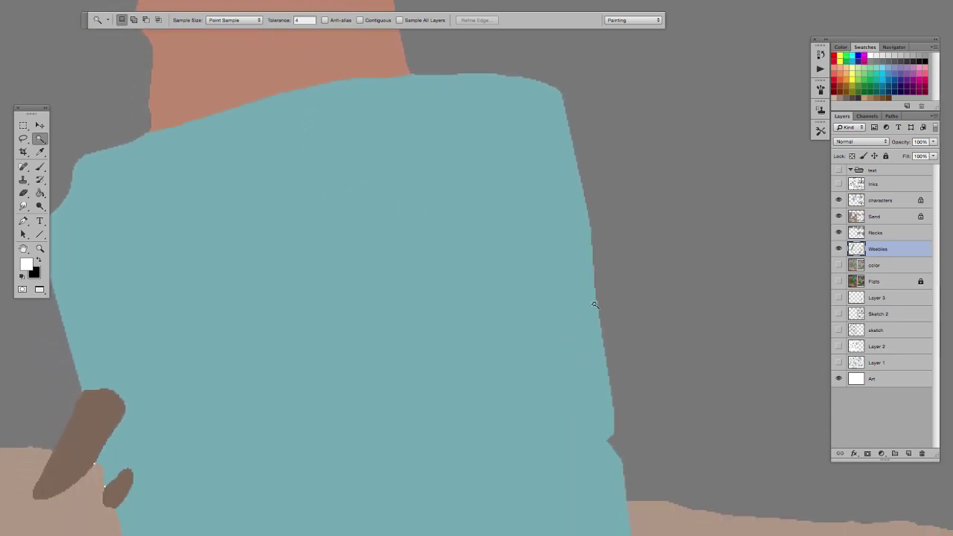
{"action": "scroll", "coordinate": [521, 286], "scroll_direction": "down", "scroll_amount": 5}
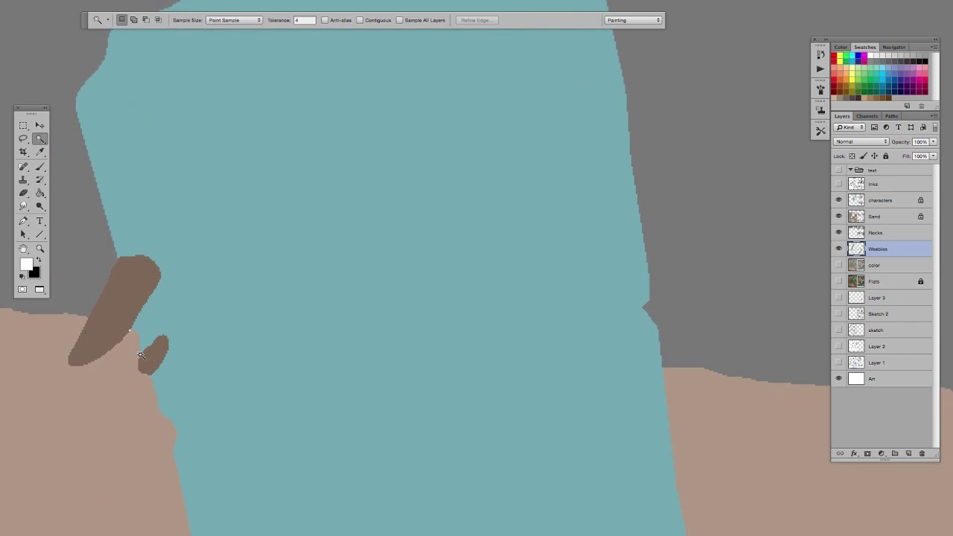
Step: Show the inks layer again and look over the flatted colours across all the panels
{"action": "left_click", "coordinate": [838, 184]}
{"action": "scroll", "coordinate": [385, 400], "scroll_direction": "left", "scroll_amount": 3}
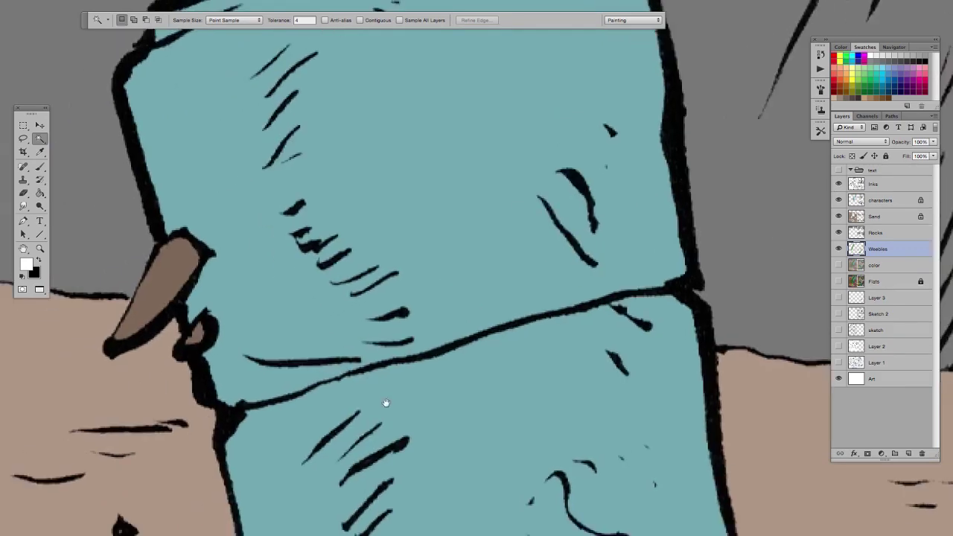
{"action": "key", "text": "super+minus"}
{"action": "key", "text": "super+minus"}
{"action": "key", "text": "super+minus"}
{"action": "key", "text": "super+minus"}
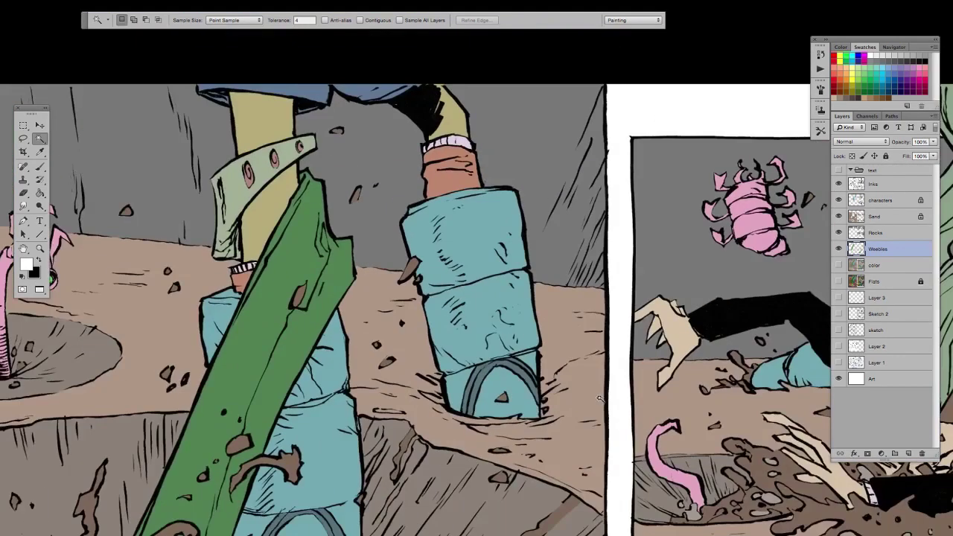
{"action": "scroll", "coordinate": [506, 420], "scroll_direction": "right", "scroll_amount": 4}
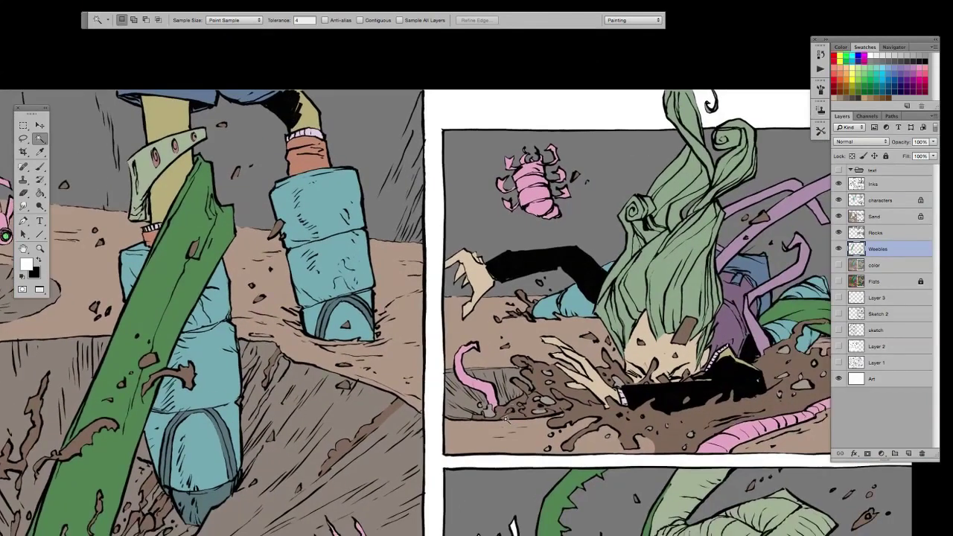
{"action": "key", "text": "super+minus"}
{"action": "left_click_drag", "start_coordinate": [507, 421], "coordinate": [563, 268]}
{"action": "left_click_drag", "start_coordinate": [662, 411], "coordinate": [567, 399]}
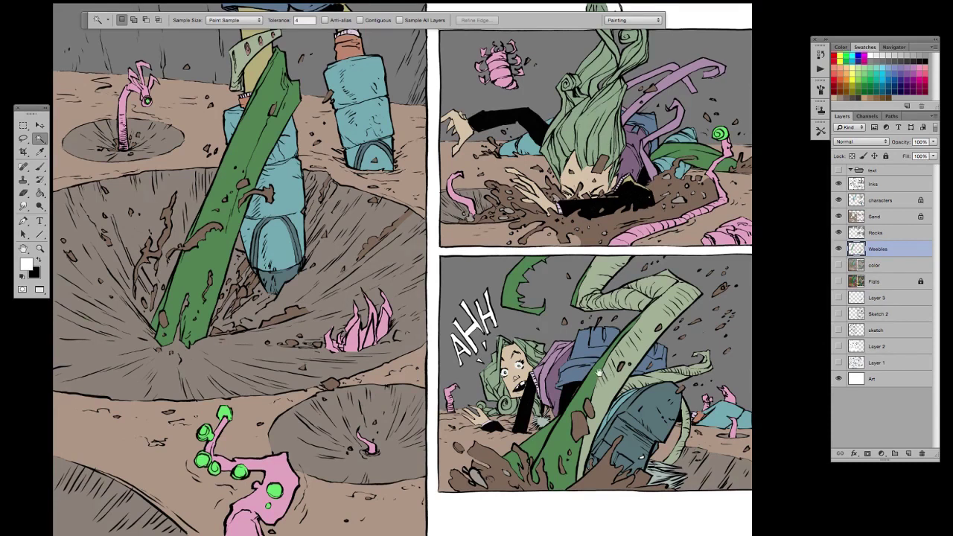
{"action": "left_click_drag", "start_coordinate": [599, 373], "coordinate": [553, 394]}
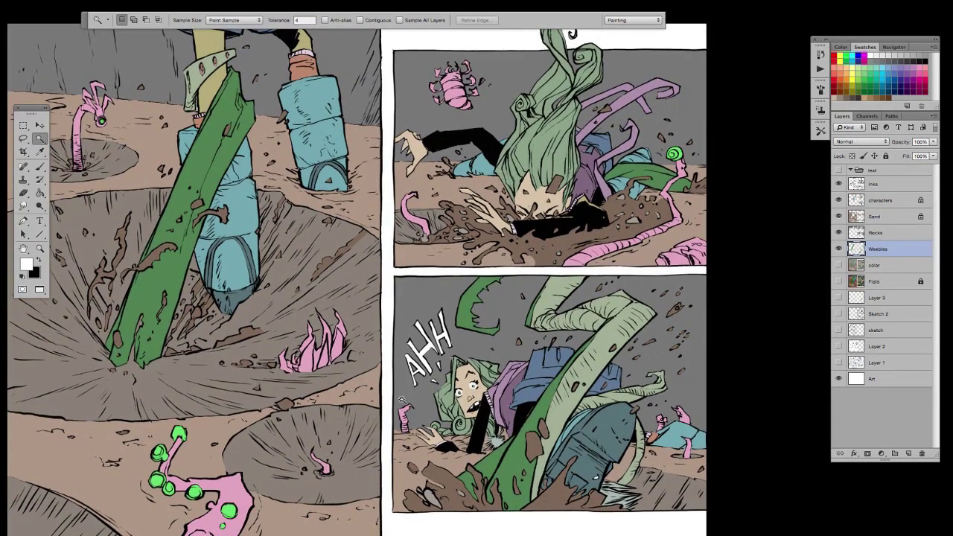
{"action": "left_click_drag", "start_coordinate": [429, 414], "coordinate": [449, 439]}
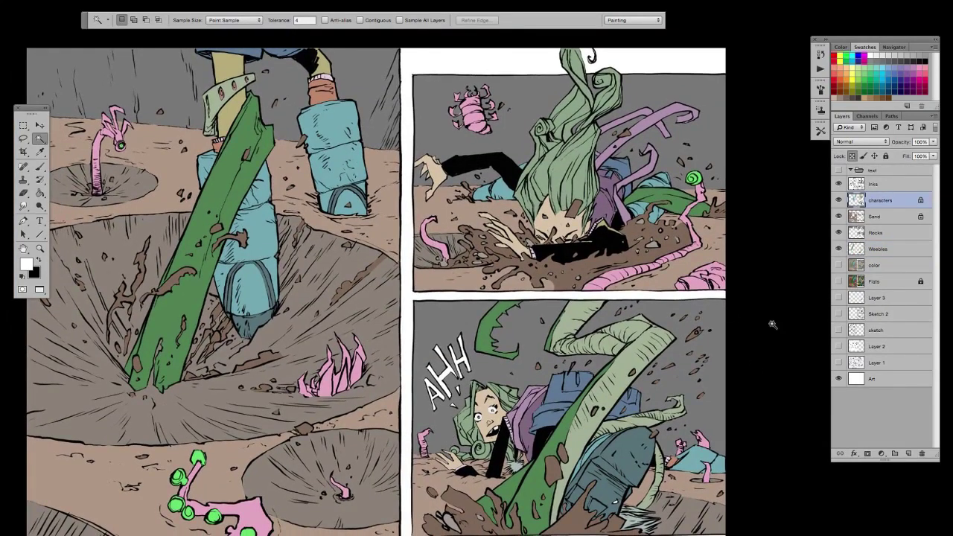
Step: Check the characters layer in isolation, then select its teal boot areas and add the dark toe with the Magic Wand
{"action": "left_click", "coordinate": [838, 201], "text": "alt"}
{"action": "left_click", "coordinate": [838, 200], "text": "alt"}
{"action": "left_click", "coordinate": [332, 166]}
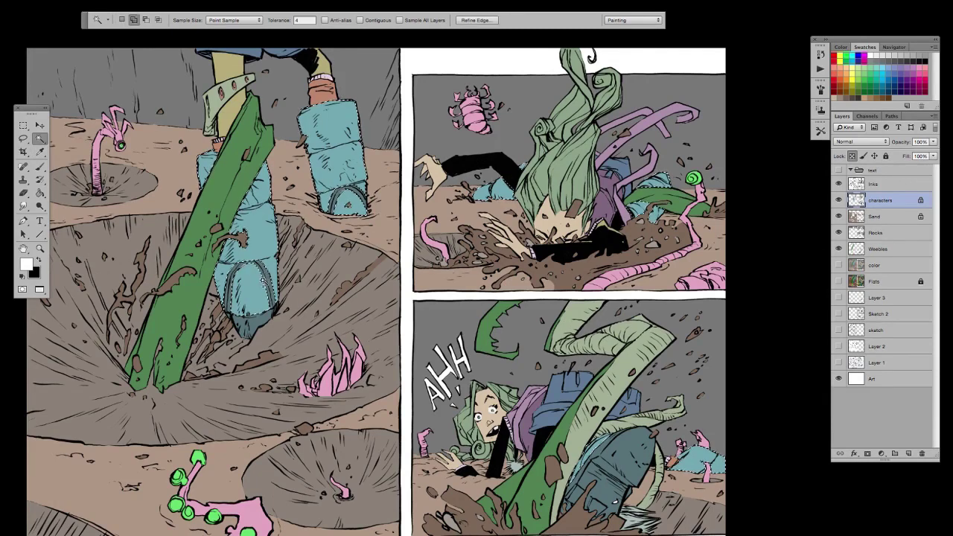
{"action": "left_click", "coordinate": [251, 327], "text": "shift"}
{"action": "left_click_drag", "start_coordinate": [305, 374], "coordinate": [338, 418]}
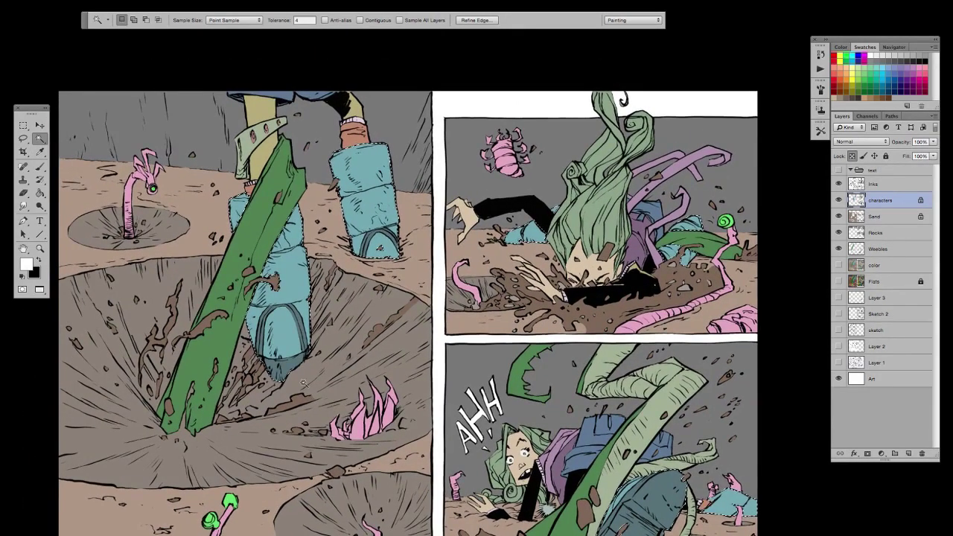
Step: Refine the boot selection with the Lasso, removing the dark toe and stripes to keep only the teal areas
{"action": "left_click", "coordinate": [23, 139]}
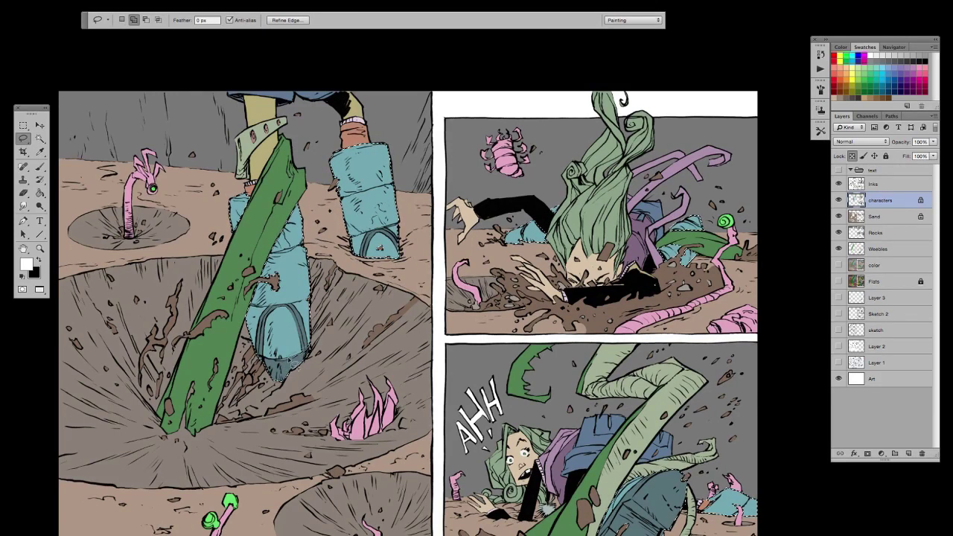
{"action": "key", "text": "alt"}
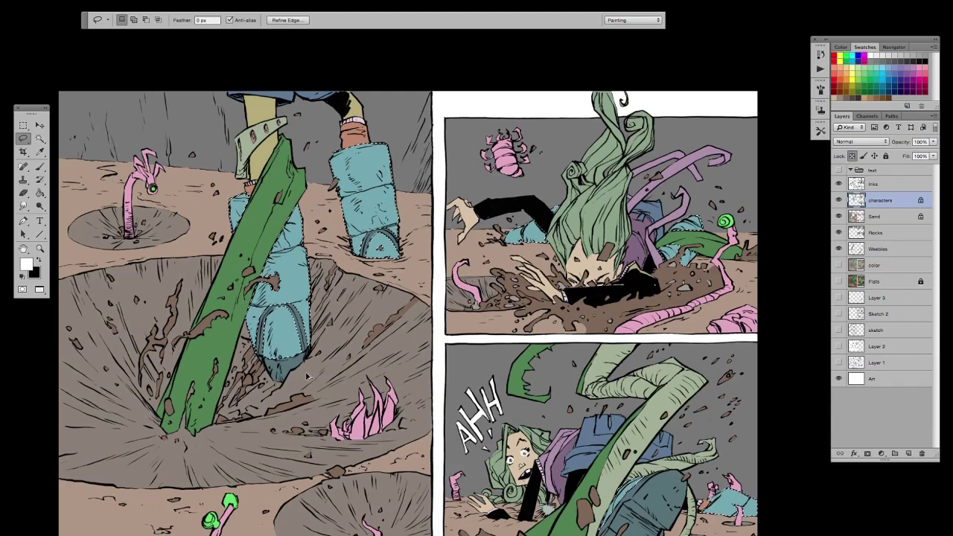
{"action": "key", "text": "shift"}
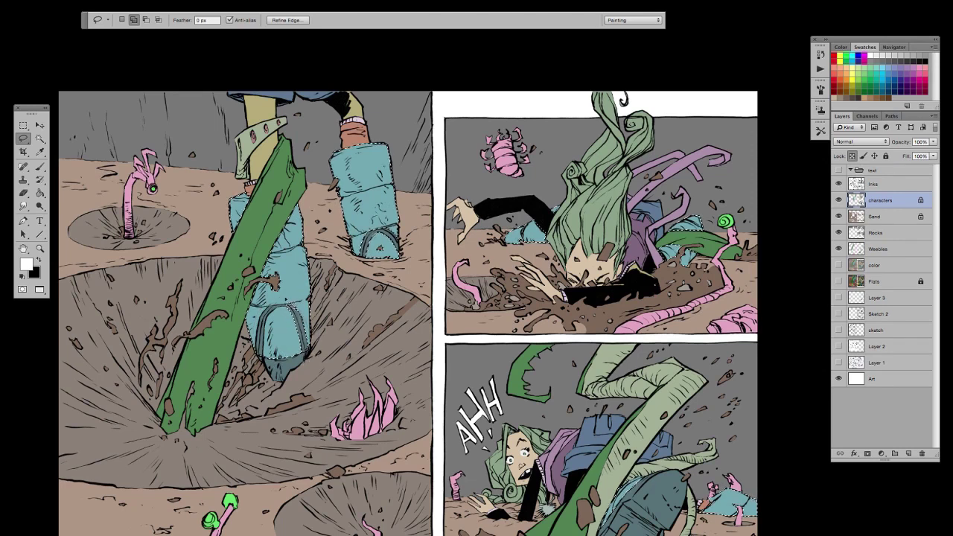
{"action": "left_click_drag", "start_coordinate": [380, 249], "coordinate": [365, 254]}
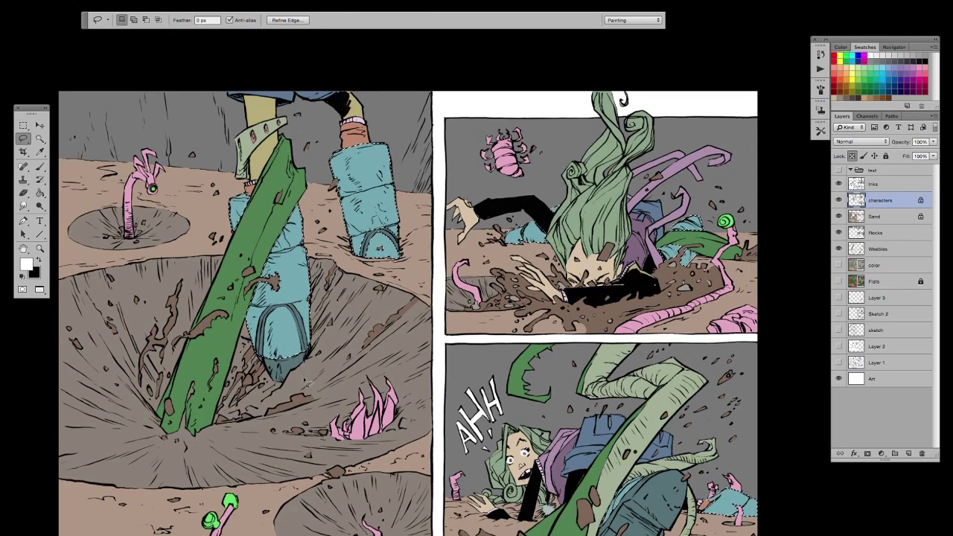
Step: Try the Contiguous option for the Magic Wand and look over the boots in the other panels
{"action": "key", "text": "w"}
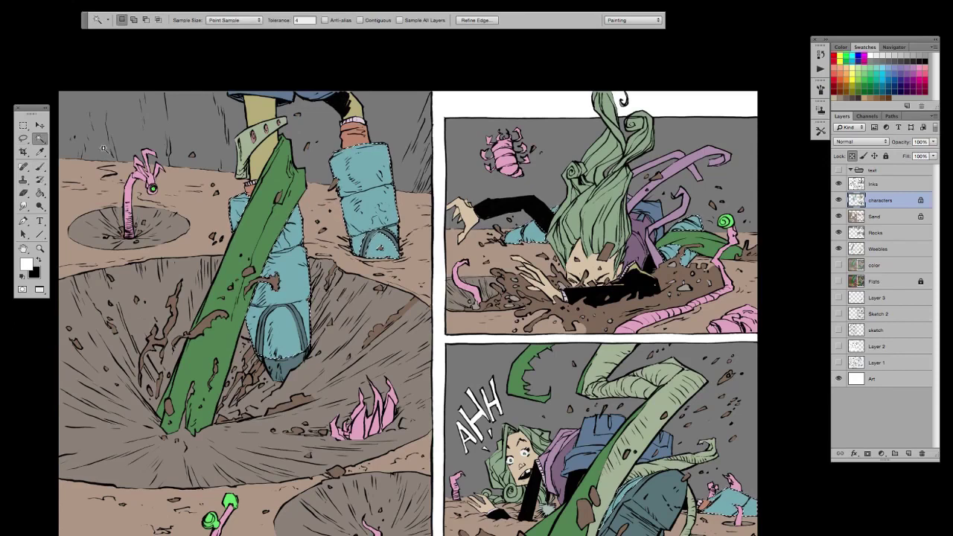
{"action": "key", "text": "alt"}
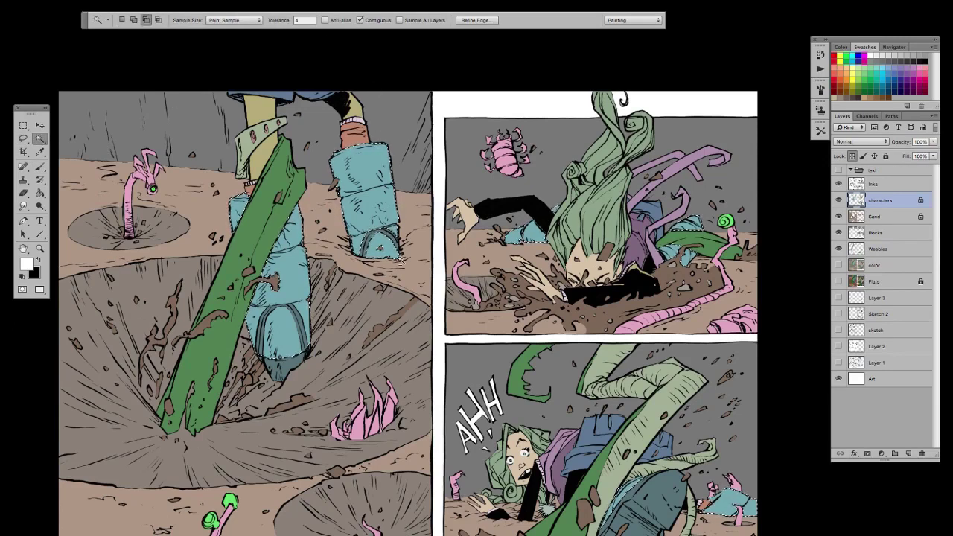
{"action": "key", "text": "shift"}
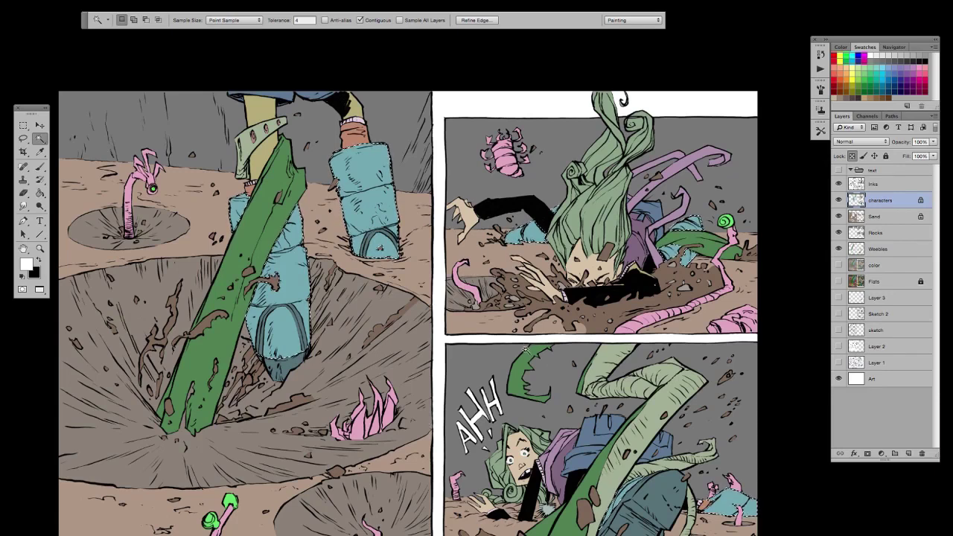
{"action": "scroll", "coordinate": [670, 445], "scroll_direction": "down", "scroll_amount": 5}
{"action": "scroll", "coordinate": [670, 445], "scroll_direction": "right", "scroll_amount": 3}
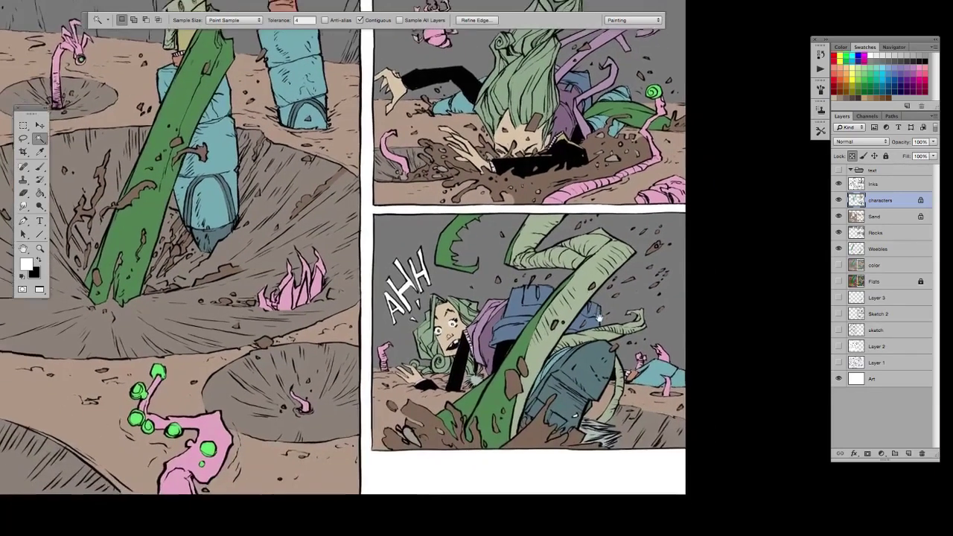
{"action": "scroll", "coordinate": [557, 277], "scroll_direction": "up", "scroll_amount": 4}
{"action": "scroll", "coordinate": [557, 277], "scroll_direction": "left", "scroll_amount": 2}
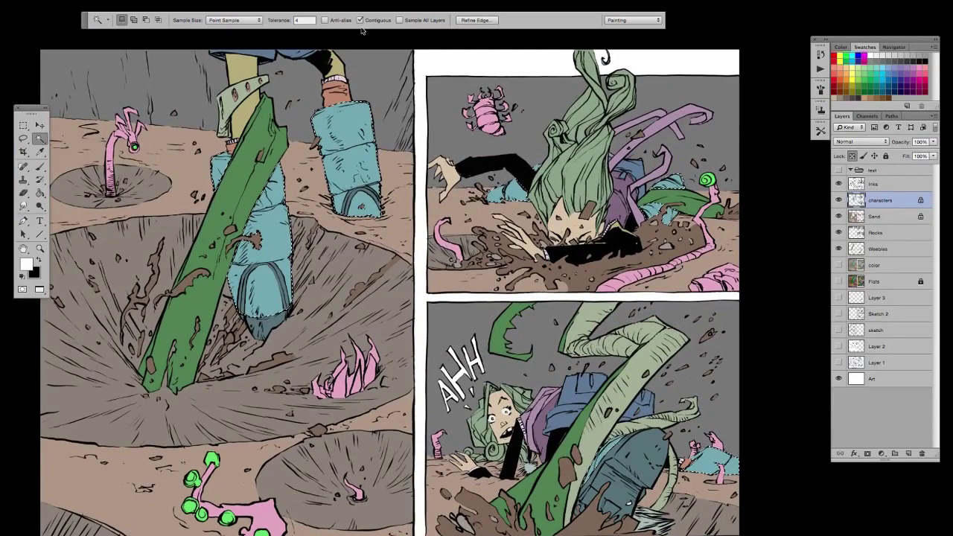
Step: Fill all the selected teal boot areas with orange using the Paint Bucket with Contiguous turned off
{"action": "left_click", "coordinate": [41, 194]}
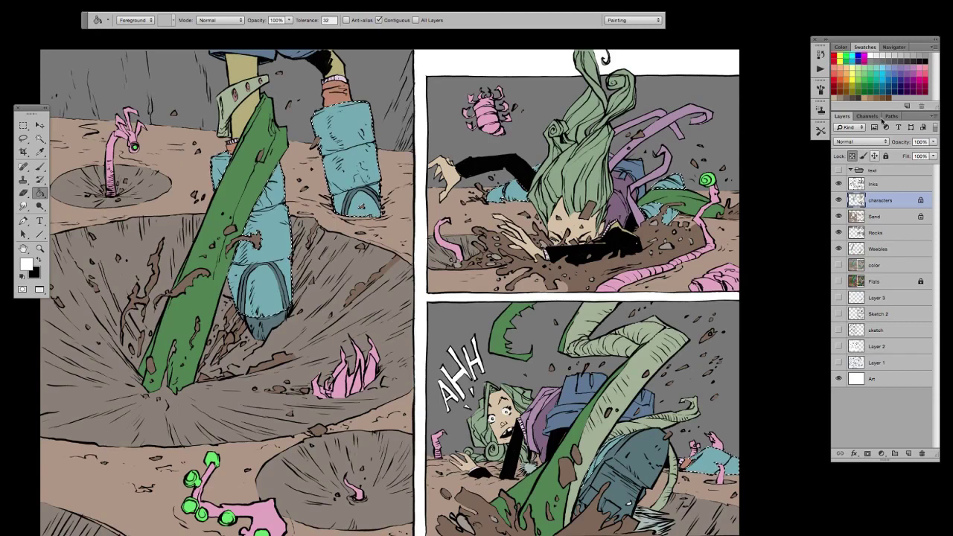
{"action": "left_click", "coordinate": [843, 76]}
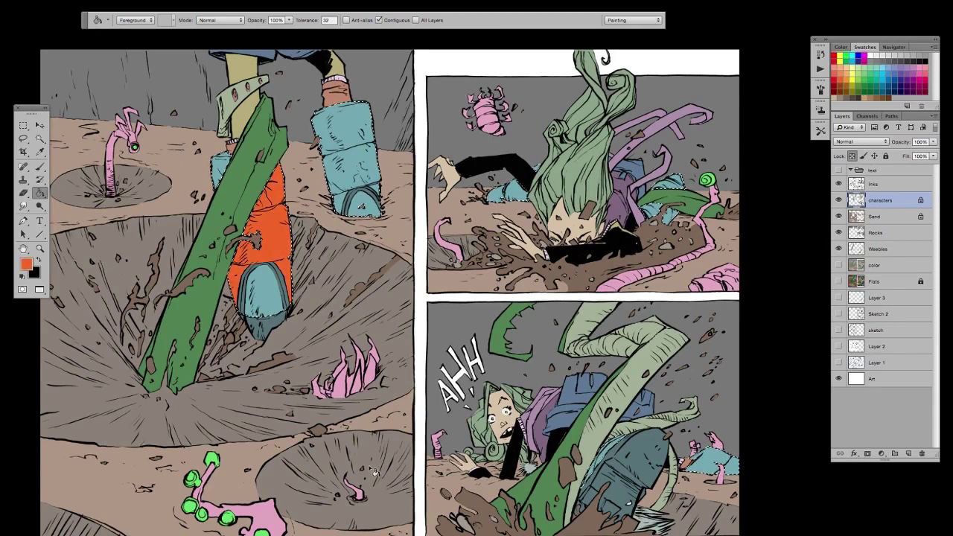
{"action": "left_click", "coordinate": [846, 80]}
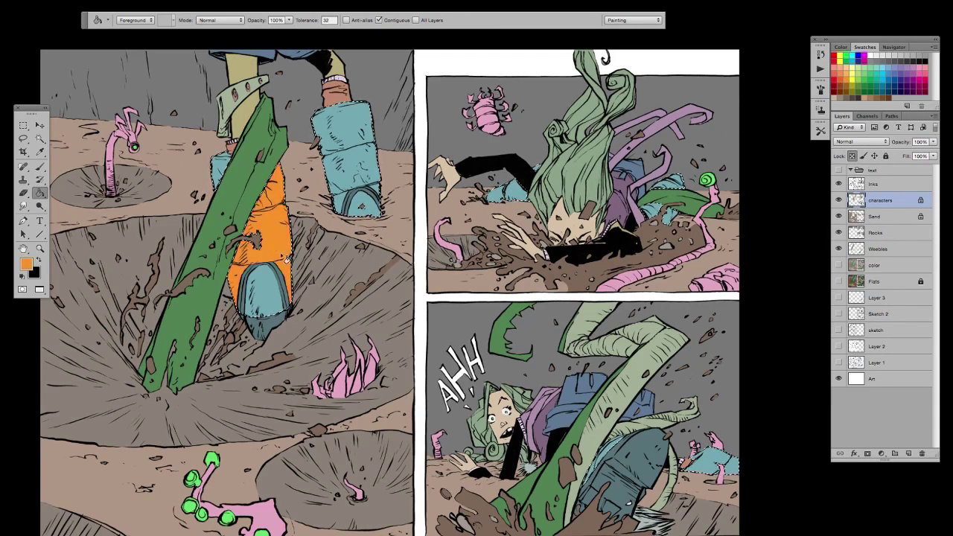
{"action": "left_click", "coordinate": [378, 20]}
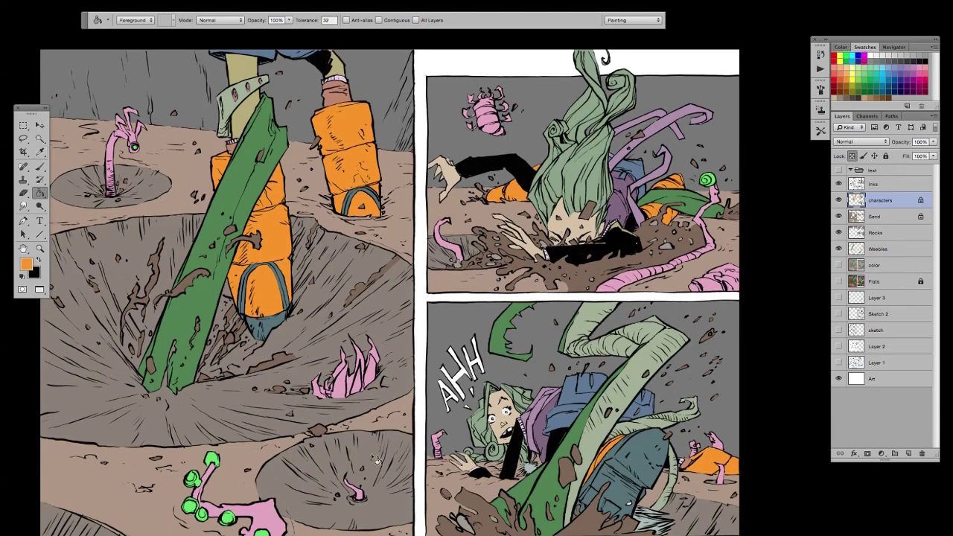
{"action": "left_click_drag", "start_coordinate": [377, 436], "coordinate": [406, 465]}
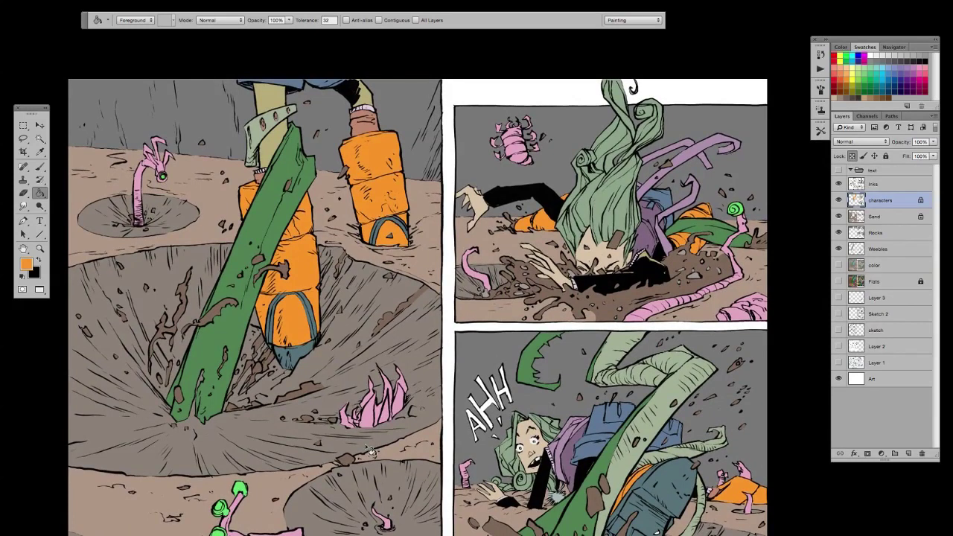
Step: Select the dark teal boot stripes with the Magic Wand and subtract the boot's toe with the Lasso
{"action": "left_click", "coordinate": [40, 139]}
{"action": "left_click", "coordinate": [305, 308]}
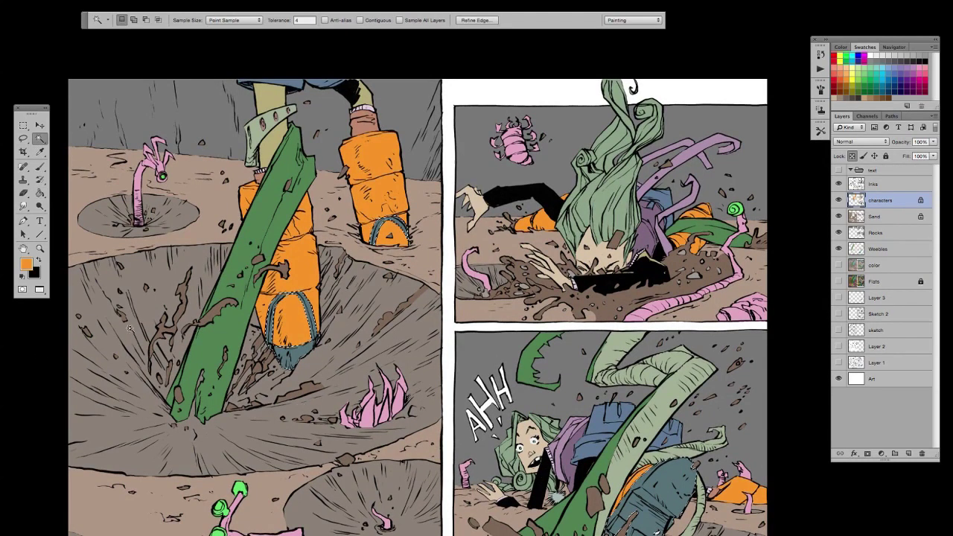
{"action": "key", "text": "l"}
{"action": "left_click_drag", "start_coordinate": [287, 351], "coordinate": [262, 359]}
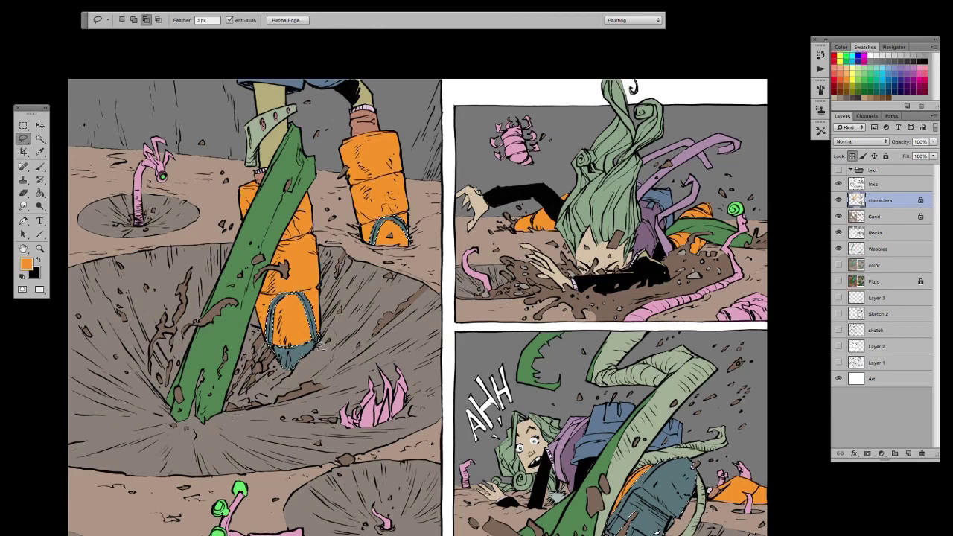
{"action": "left_click_drag", "start_coordinate": [317, 346], "coordinate": [321, 342]}
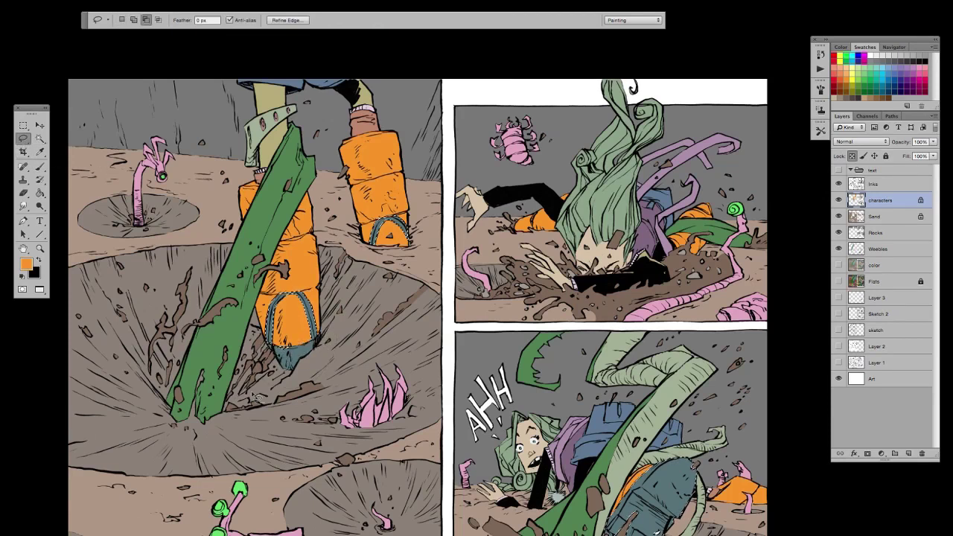
Step: Try to fill the whole dark teal selection with orange, then undo the fill
{"action": "left_click", "coordinate": [41, 193]}
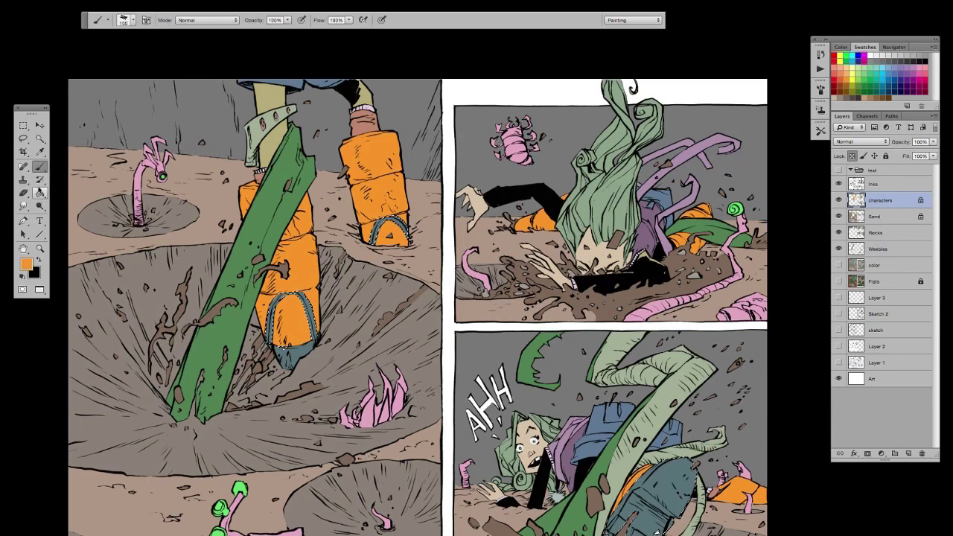
{"action": "left_click", "coordinate": [294, 324]}
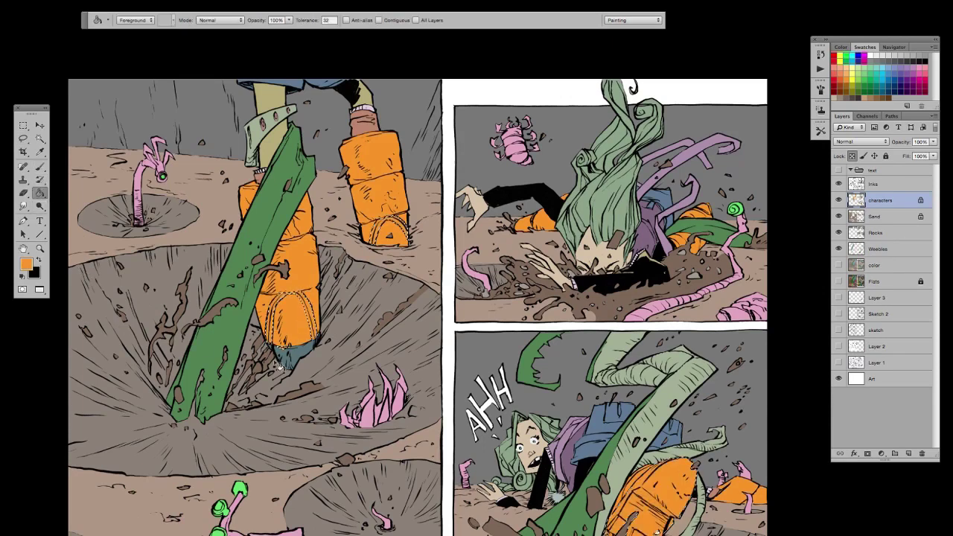
{"action": "key", "text": "ctrl+z"}
Step: Subtract the dark teal boot in the AHH! panel from the selection with the Lasso
{"action": "key", "text": "l"}
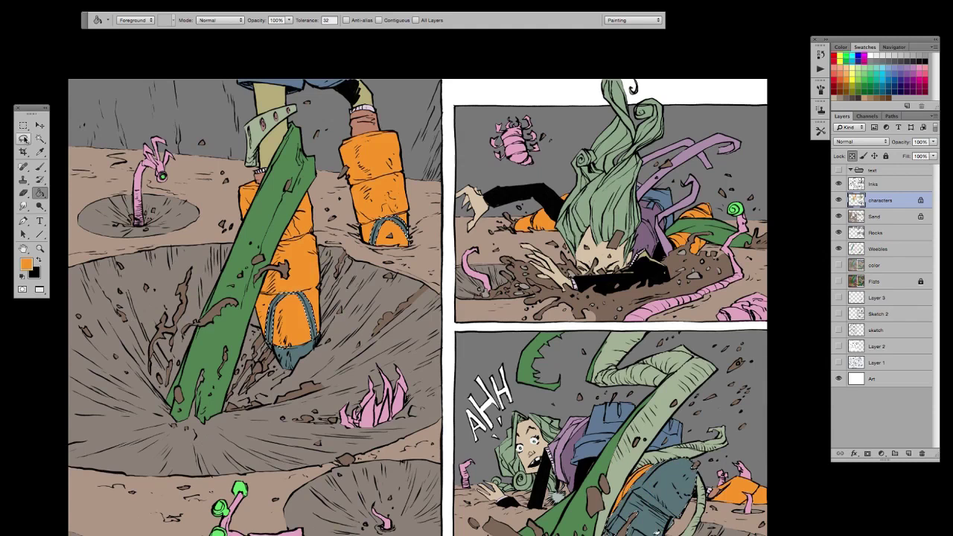
{"action": "left_click_drag", "start_coordinate": [475, 446], "coordinate": [346, 297]}
{"action": "left_click_drag", "start_coordinate": [606, 317], "coordinate": [611, 319]}
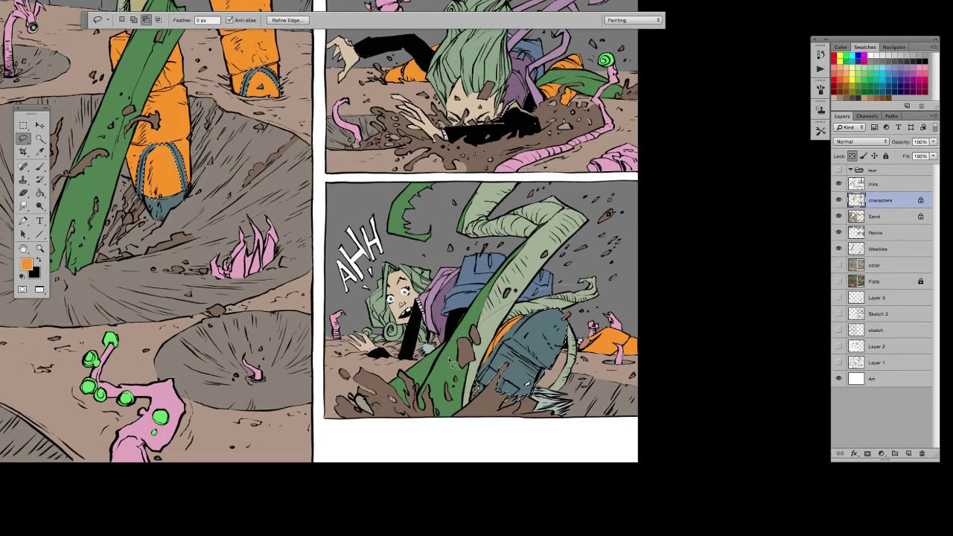
Step: Try an orange Paint Bucket fill on the selected boot stripes in the large panel
{"action": "left_click", "coordinate": [40, 192]}
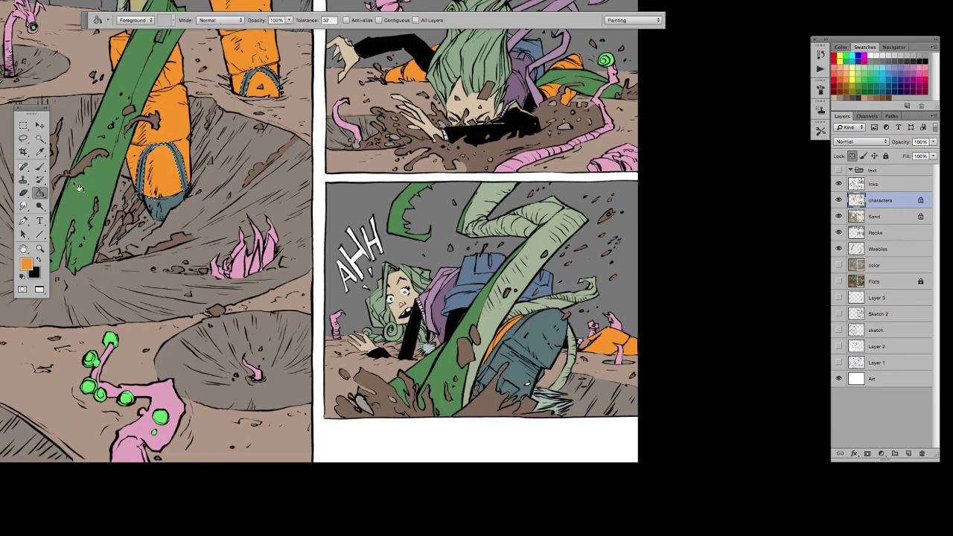
{"action": "left_click", "coordinate": [142, 174]}
{"action": "mouse_move", "coordinate": [201, 301]}
{"action": "left_mouse_down"}
{"action": "mouse_move", "coordinate": [239, 399]}
{"action": "mouse_move", "coordinate": [346, 400]}
{"action": "left_mouse_up"}
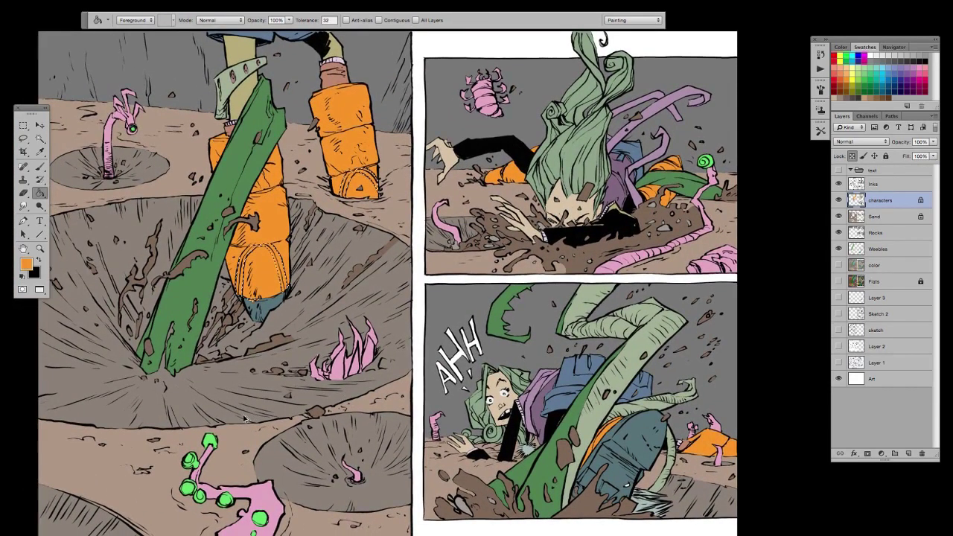
Step: Fill the dark teal stripes on both boots in the large panel with orange
{"action": "key", "text": "l"}
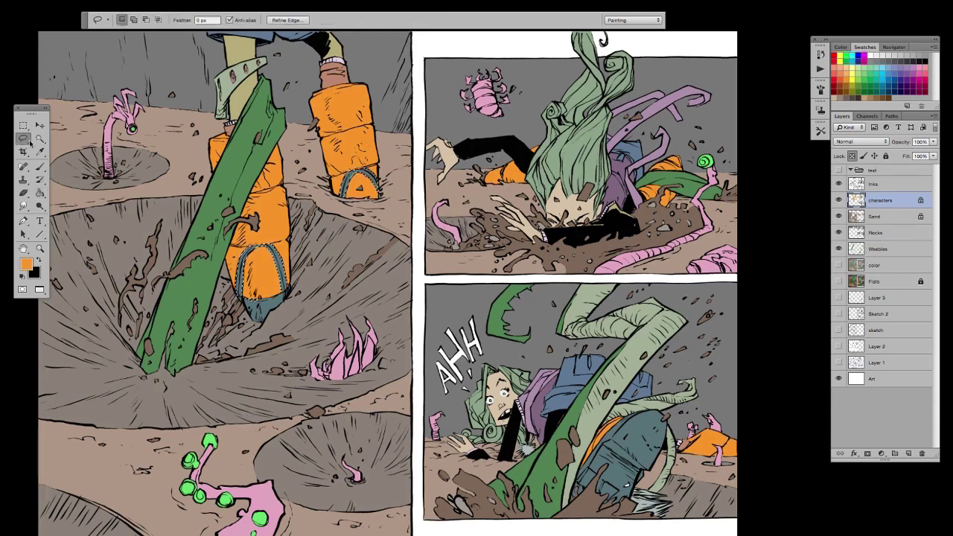
{"action": "key", "text": "ctrl+plus"}
{"action": "left_click_drag", "start_coordinate": [166, 360], "coordinate": [415, 372]}
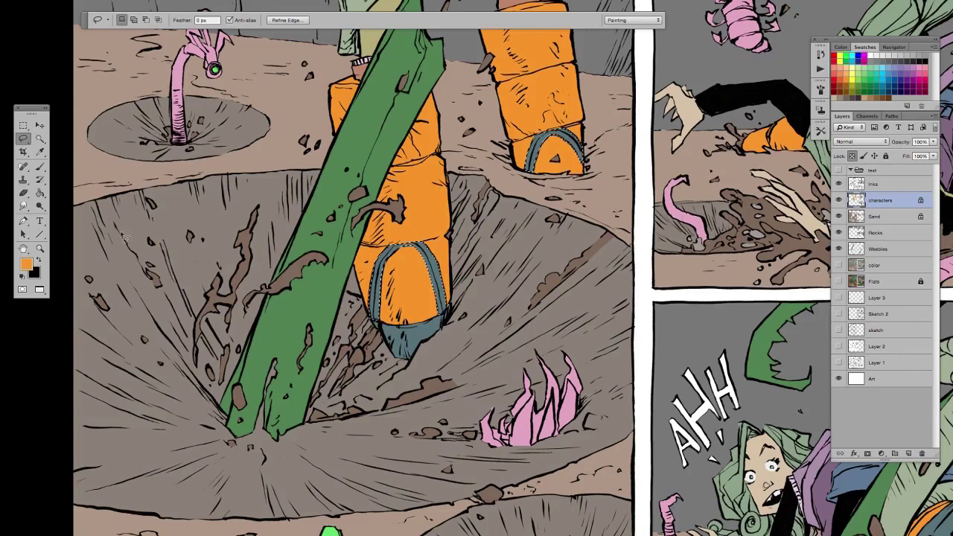
{"action": "left_click", "coordinate": [41, 192]}
{"action": "left_click_drag", "start_coordinate": [435, 405], "coordinate": [296, 336]}
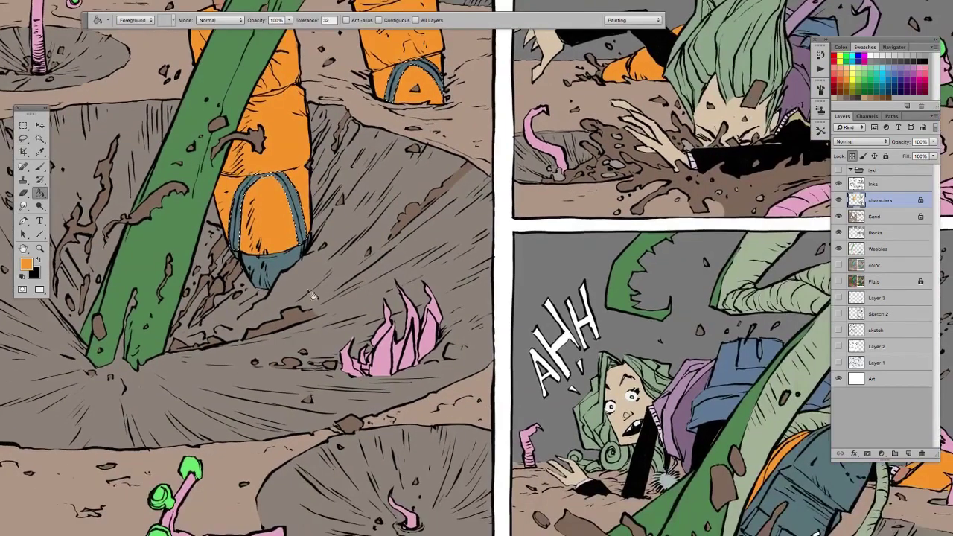
{"action": "left_click", "coordinate": [301, 223]}
{"action": "key", "text": "ctrl+minus"}
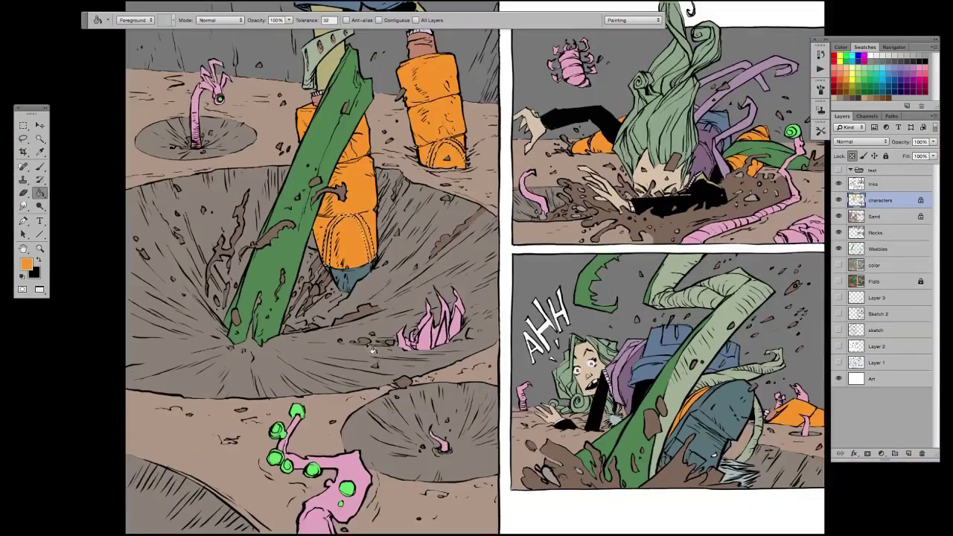
Step: Select the tan legging colour with the Magic Wand and fill the leggings above the boots in the large panel with black
{"action": "left_click_drag", "start_coordinate": [469, 352], "coordinate": [370, 415]}
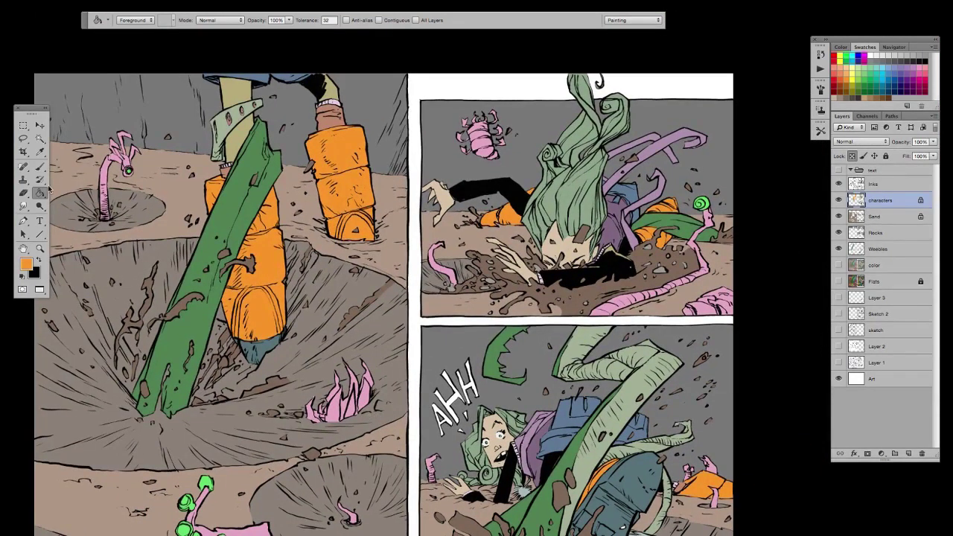
{"action": "left_click", "coordinate": [39, 140]}
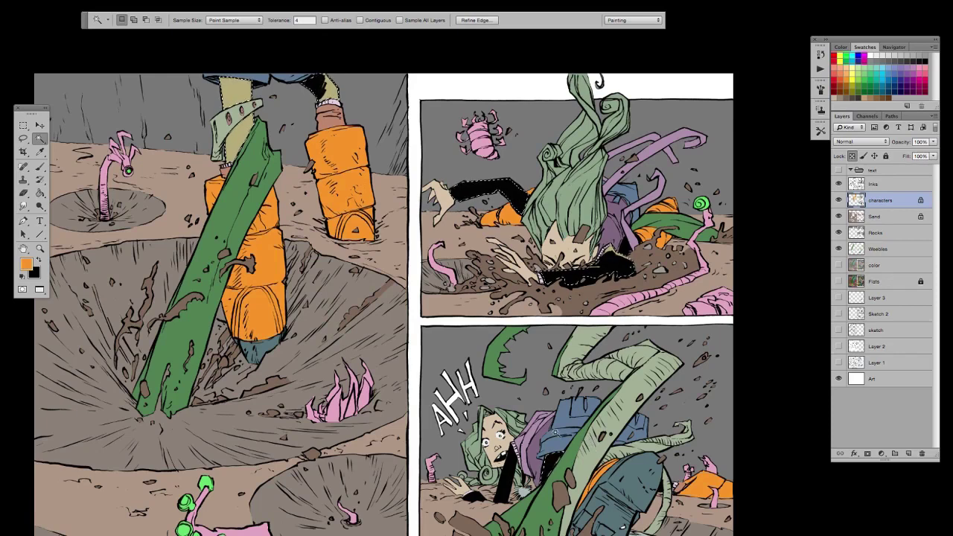
{"action": "left_click", "coordinate": [40, 193]}
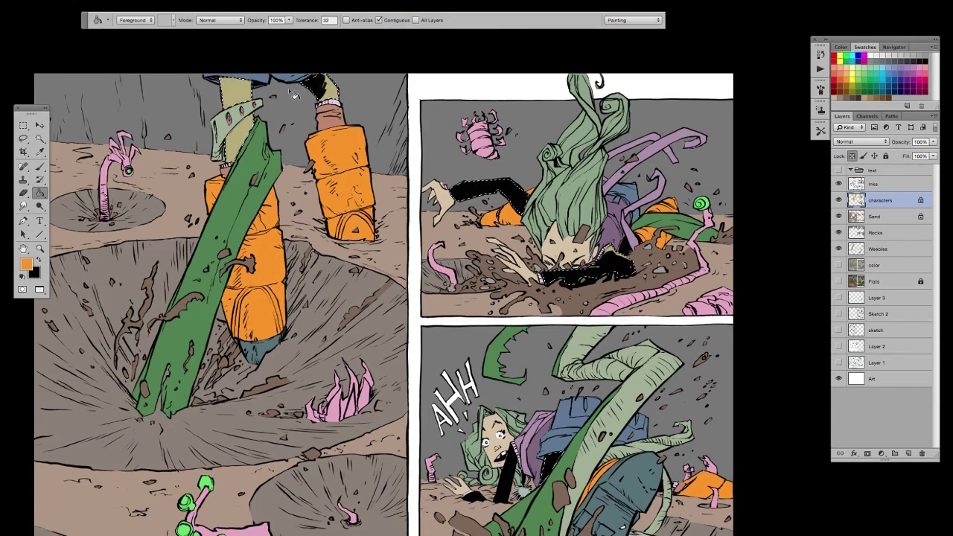
{"action": "key", "text": "x"}
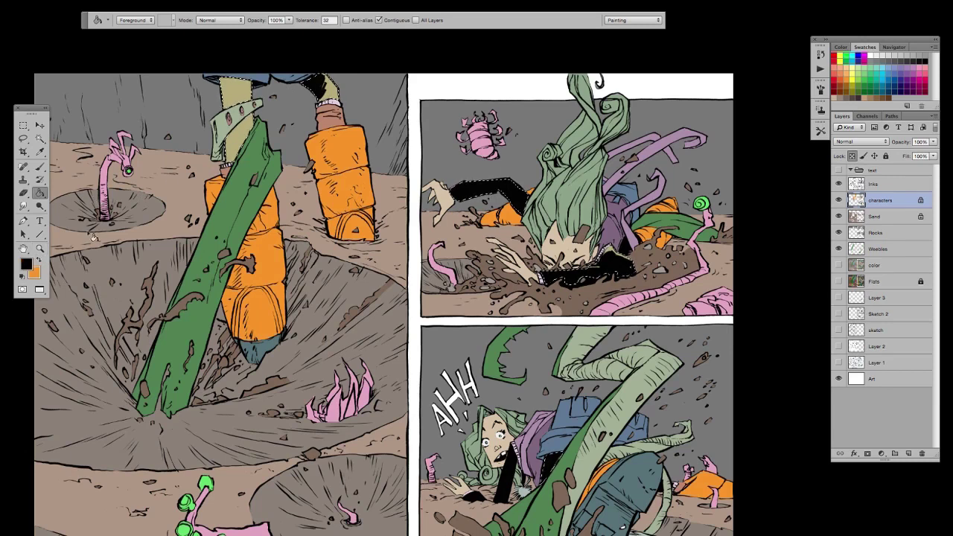
{"action": "left_click", "coordinate": [243, 142]}
{"action": "left_click", "coordinate": [236, 93]}
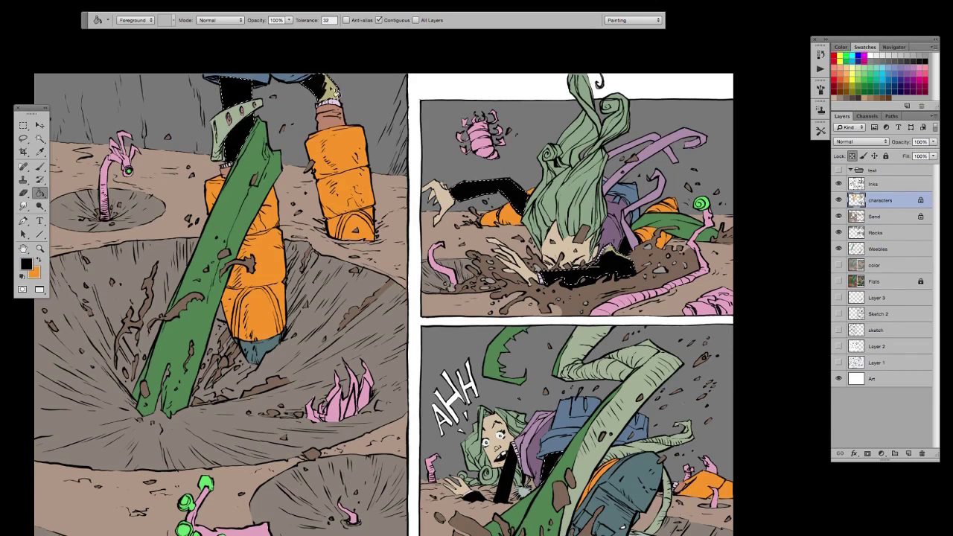
{"action": "left_click_drag", "start_coordinate": [500, 429], "coordinate": [439, 400]}
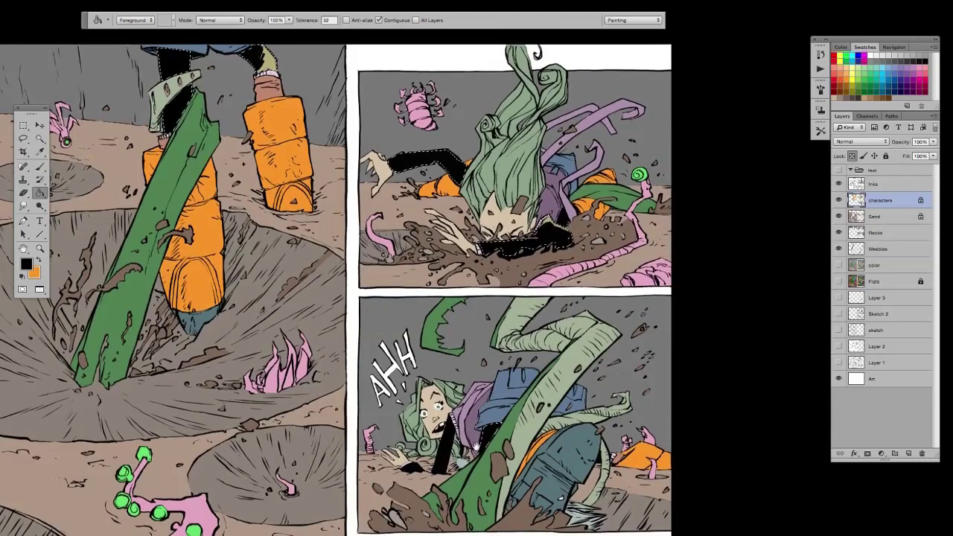
{"action": "scroll", "coordinate": [338, 283], "scroll_direction": "down", "scroll_amount": 1}
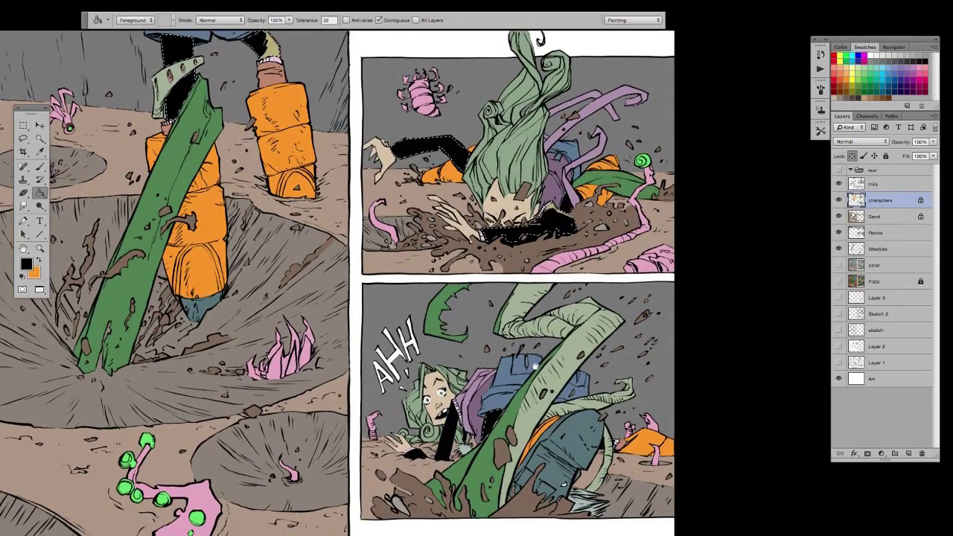
{"action": "scroll", "coordinate": [535, 365], "scroll_direction": "down", "scroll_amount": 4}
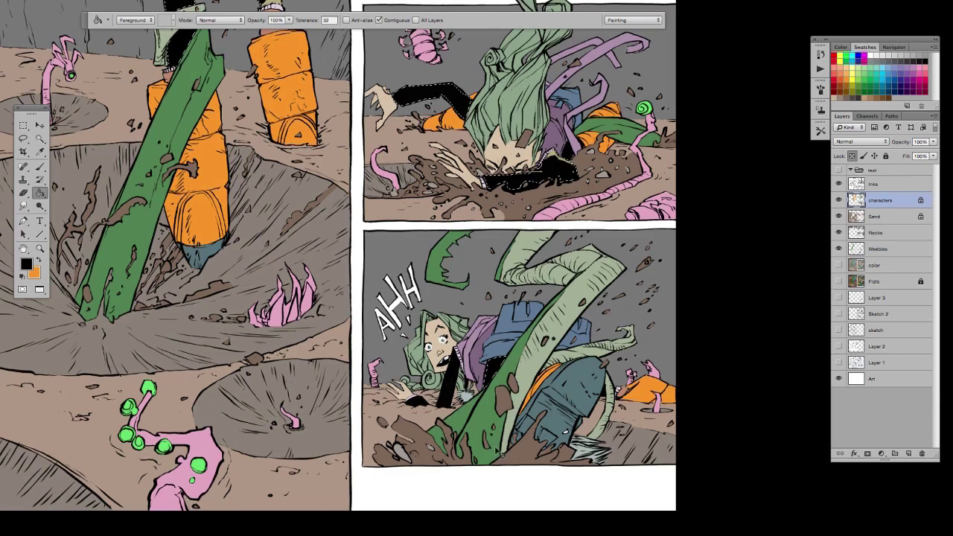
{"action": "scroll", "coordinate": [497, 451], "scroll_direction": "up", "scroll_amount": 7}
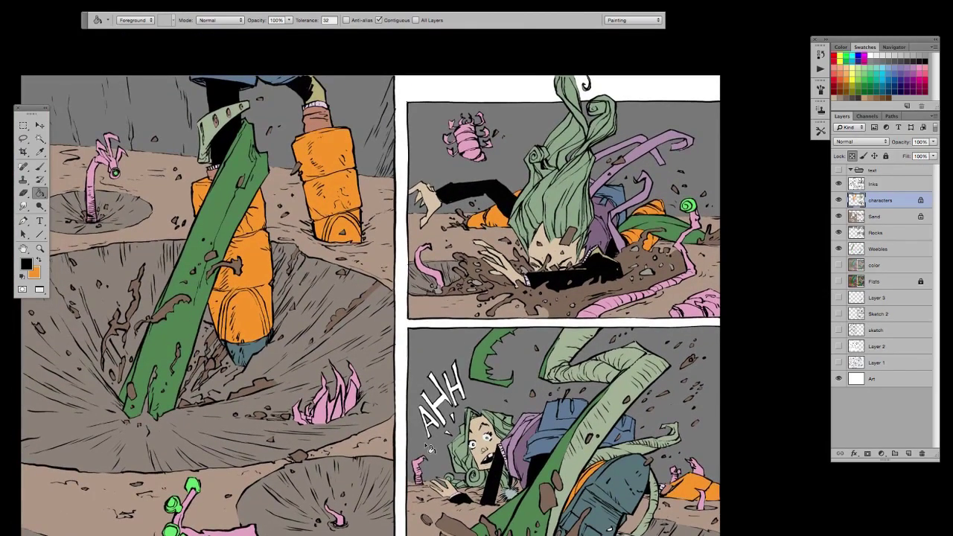
Step: Select the character's blue and purple clothing areas across the panels with the Magic Wand and pick red-orange as the fill colour
{"action": "left_click", "coordinate": [39, 140]}
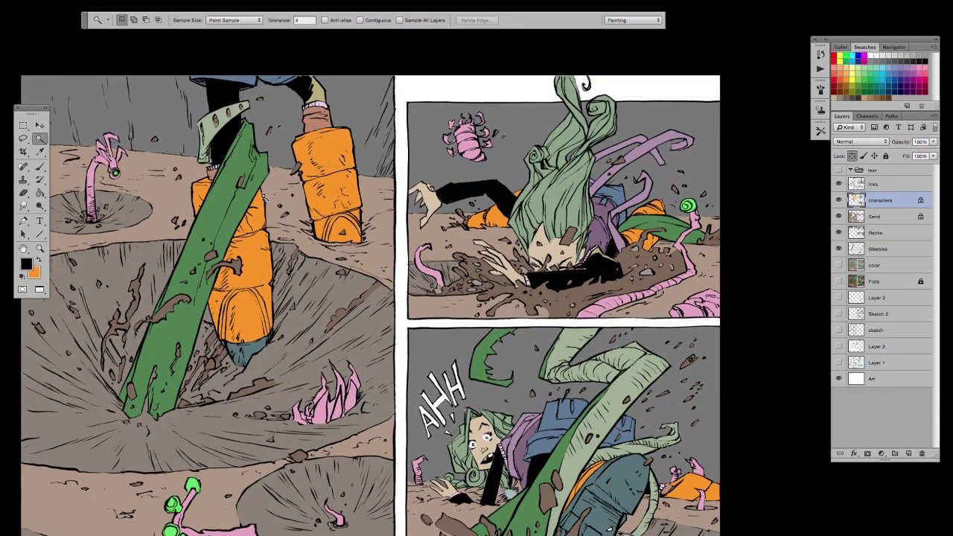
{"action": "left_click", "coordinate": [247, 80]}
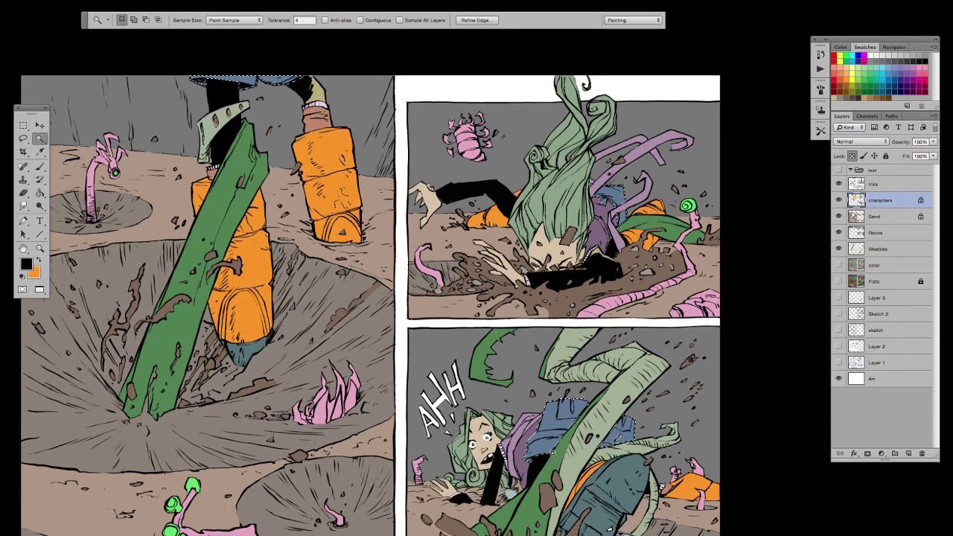
{"action": "scroll", "coordinate": [558, 423], "scroll_direction": "down", "scroll_amount": 5}
{"action": "scroll", "coordinate": [557, 423], "scroll_direction": "right", "scroll_amount": 5}
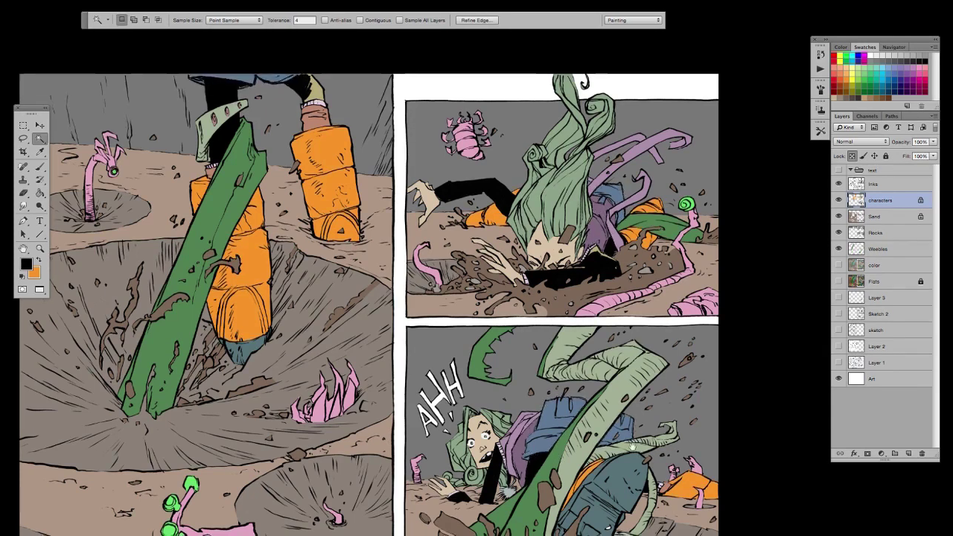
{"action": "left_click", "coordinate": [452, 362], "text": "shift"}
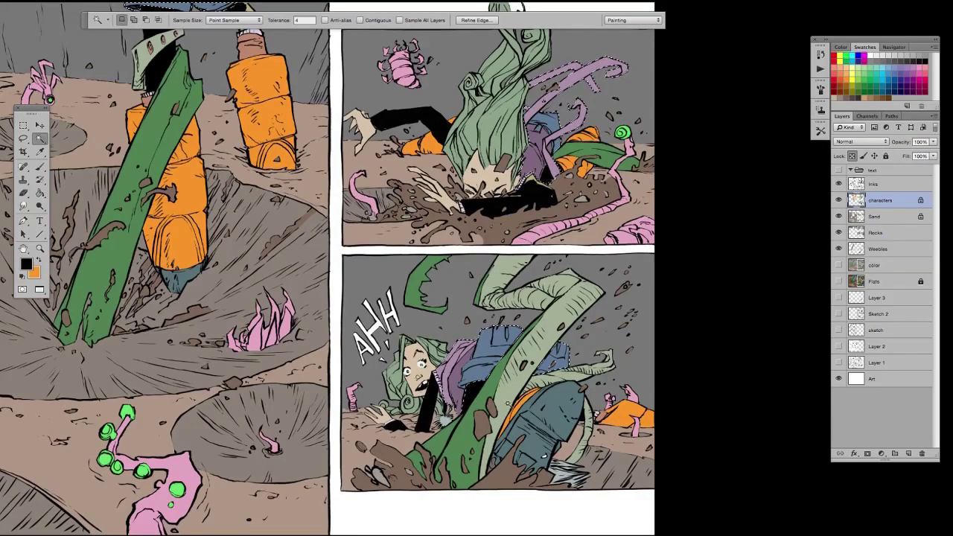
{"action": "key", "text": "g"}
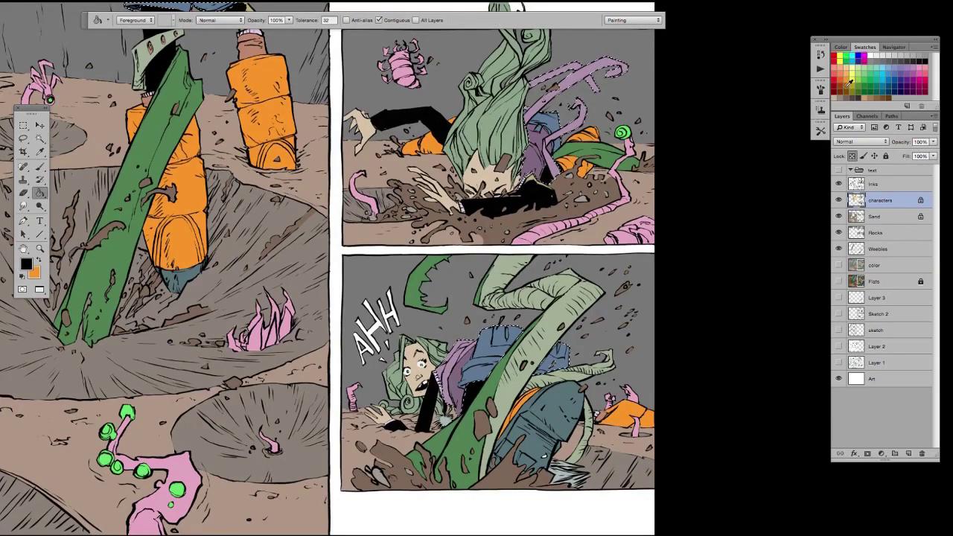
{"action": "left_click", "coordinate": [837, 78]}
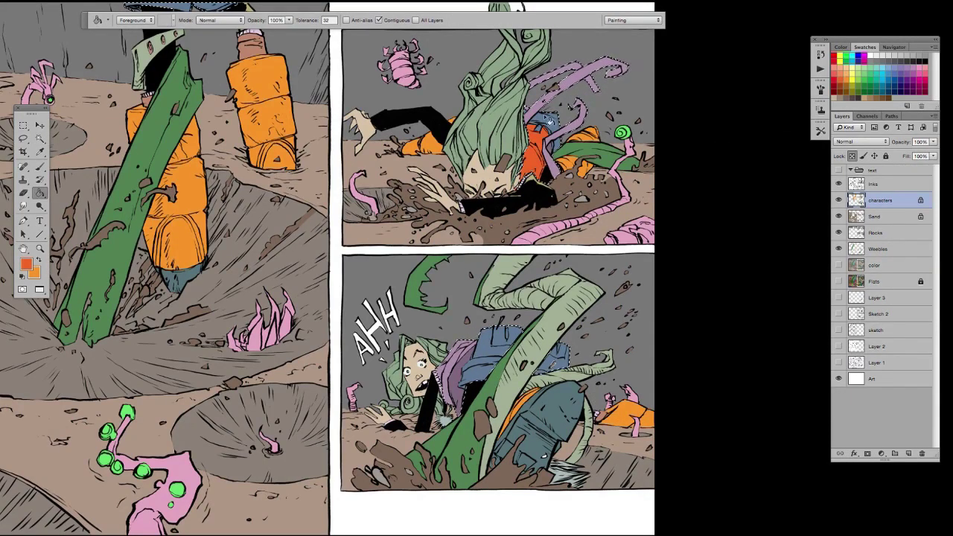
Step: Try filling the selected blue and purple areas with red-orange using the Paint Bucket, then undo the fills
{"action": "left_click", "coordinate": [549, 118]}
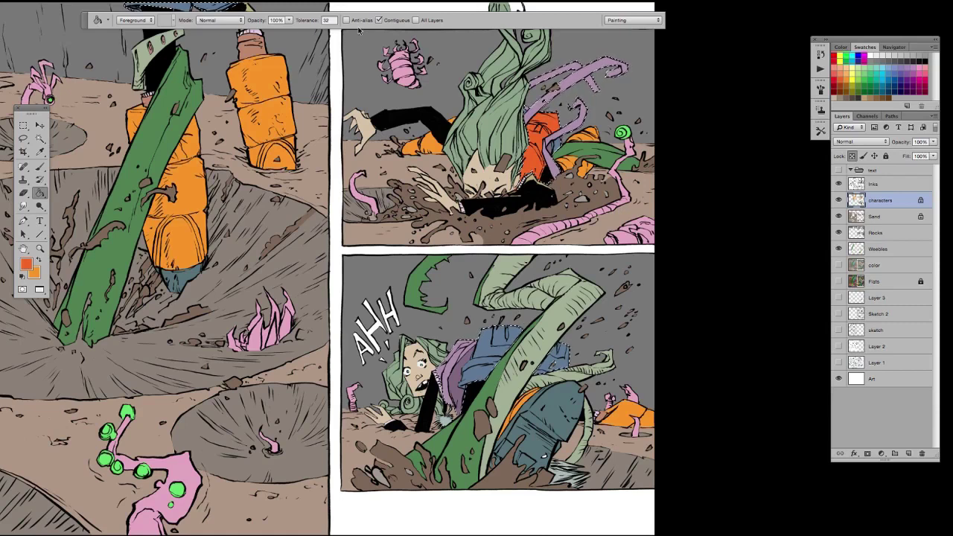
{"action": "left_click", "coordinate": [549, 159]}
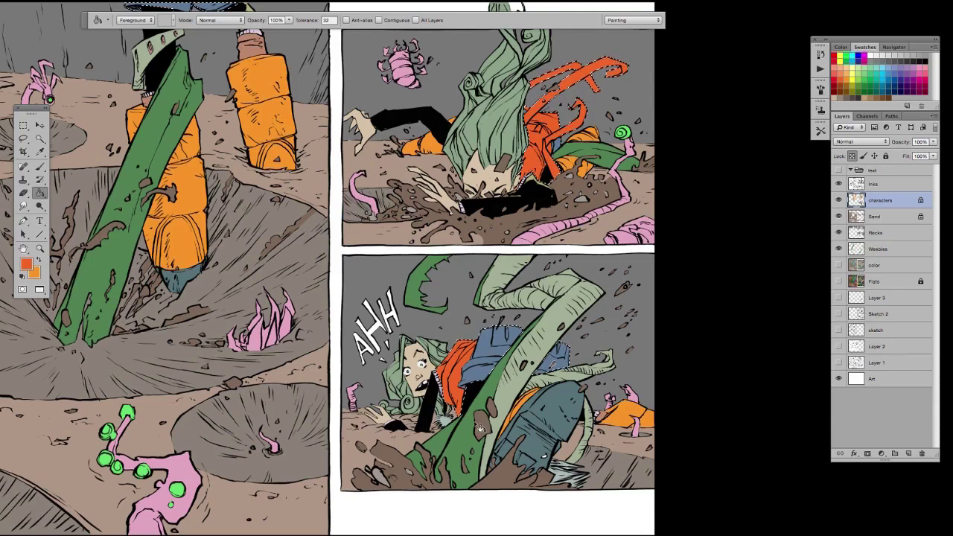
{"action": "scroll", "coordinate": [480, 428], "scroll_direction": "up", "scroll_amount": 3}
{"action": "scroll", "coordinate": [480, 428], "scroll_direction": "left", "scroll_amount": 2}
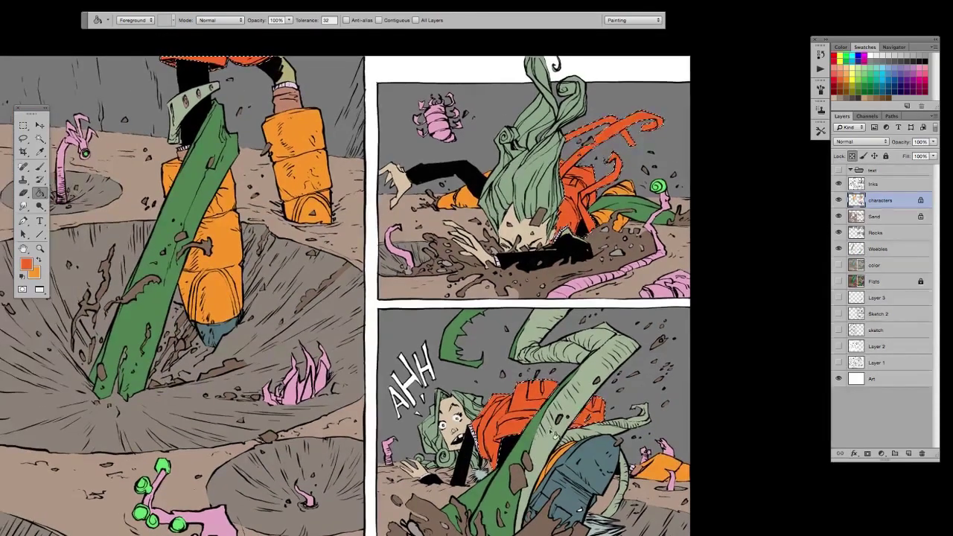
{"action": "key", "text": "super+z"}
{"action": "key", "text": "super+alt+z"}
{"action": "key", "text": "super+alt+z"}
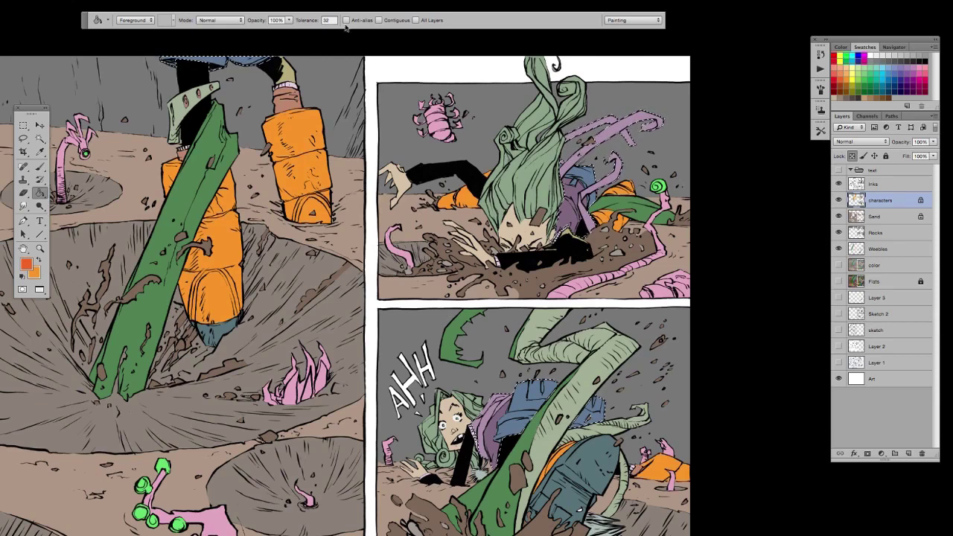
Step: Exclude the purple tentacles from the clothing selection, using the Magic Wand with Contiguous enabled
{"action": "left_click", "coordinate": [379, 20]}
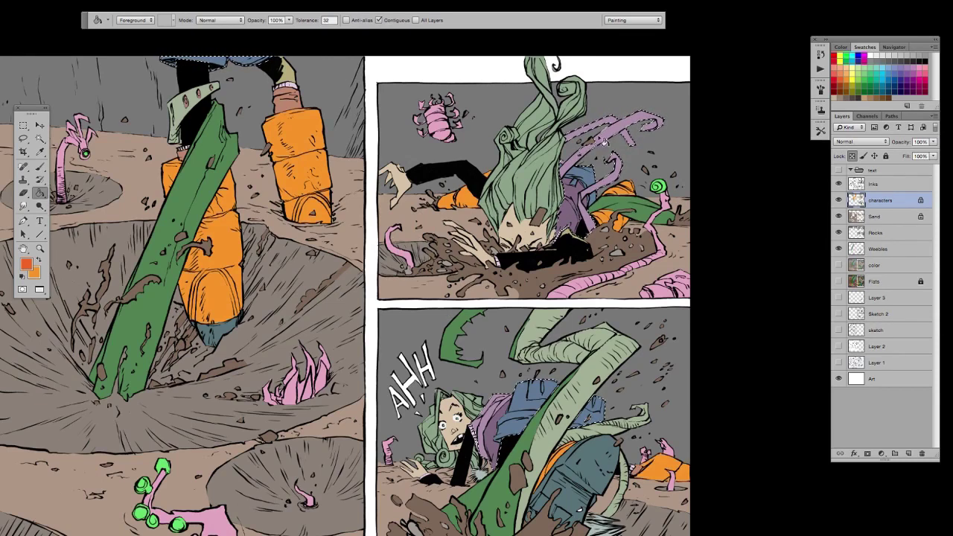
{"action": "left_click", "coordinate": [40, 140]}
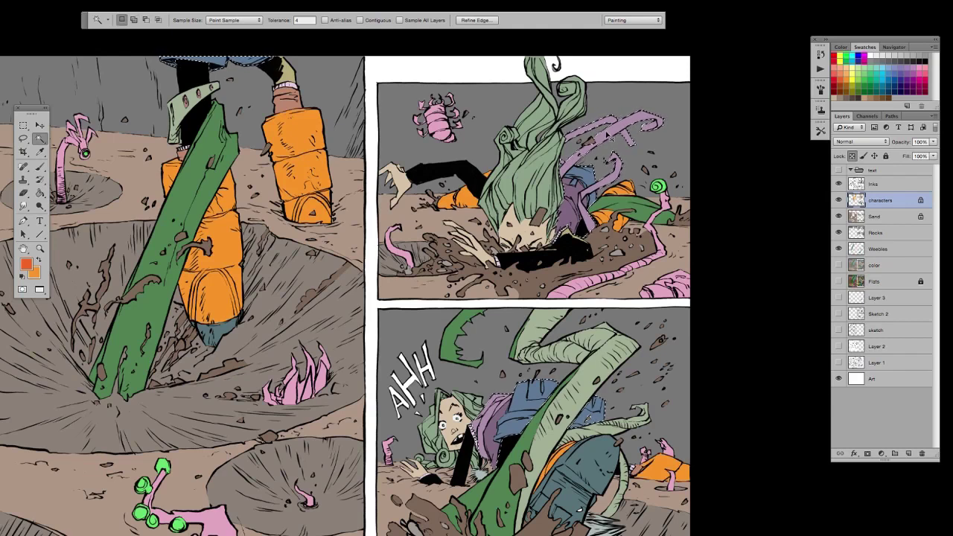
{"action": "key", "text": "ctrl+d"}
{"action": "left_click", "coordinate": [573, 188]}
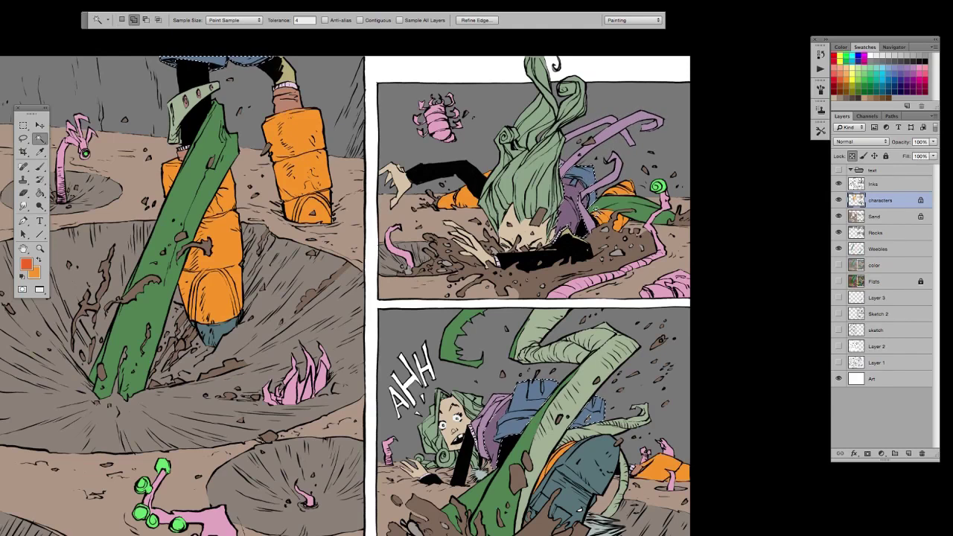
{"action": "left_click", "coordinate": [641, 125], "text": "shift"}
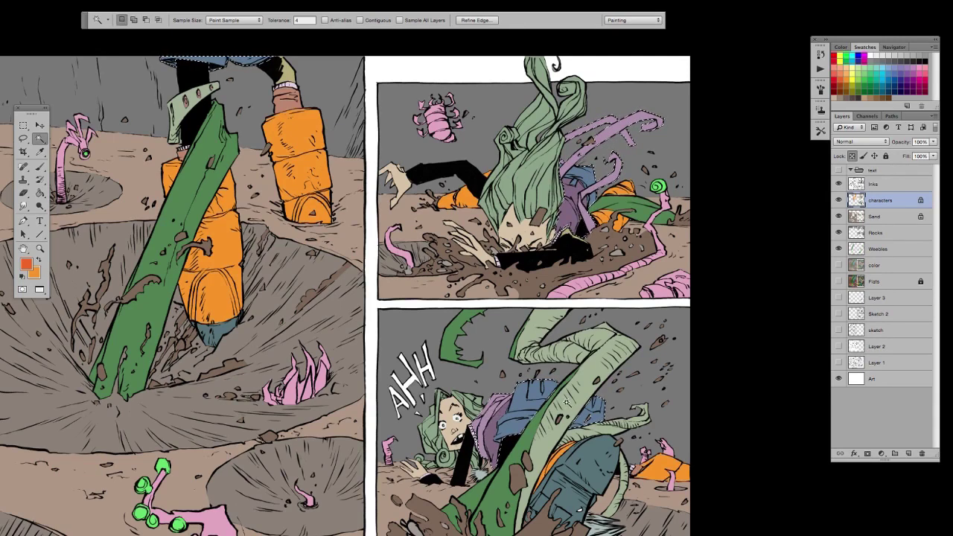
{"action": "left_click", "coordinate": [360, 20]}
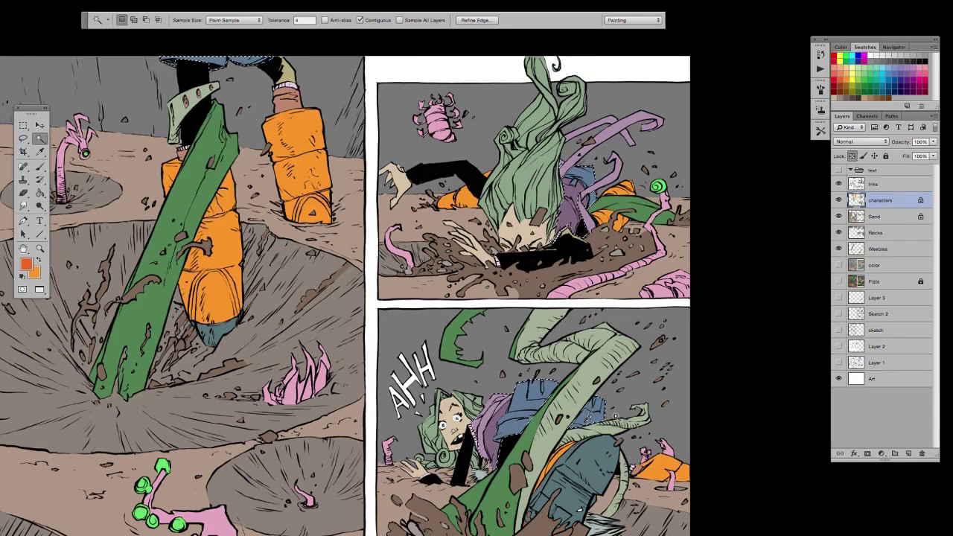
Step: Fill the selected blue and purple clothing in all panels with red-orange and clear the selection
{"action": "left_click", "coordinate": [41, 193]}
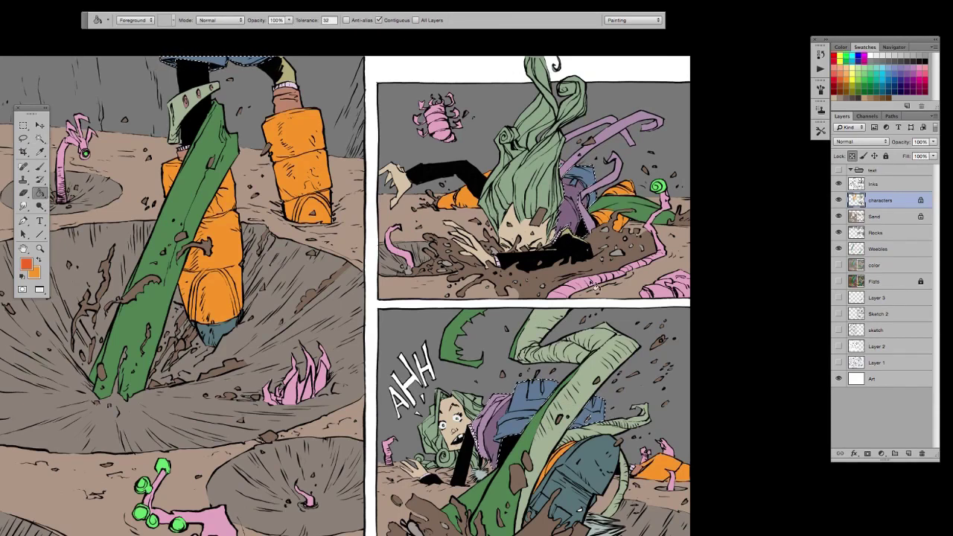
{"action": "left_click", "coordinate": [596, 406]}
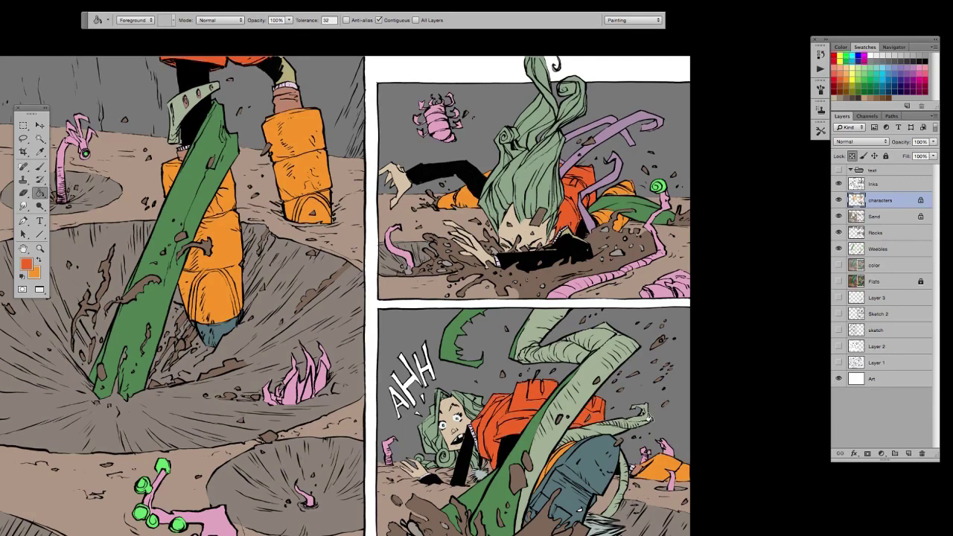
{"action": "scroll", "coordinate": [633, 406], "scroll_direction": "down", "scroll_amount": 2}
{"action": "scroll", "coordinate": [632, 404], "scroll_direction": "down", "scroll_amount": 1}
{"action": "scroll", "coordinate": [340, 298], "scroll_direction": "up", "scroll_amount": 3}
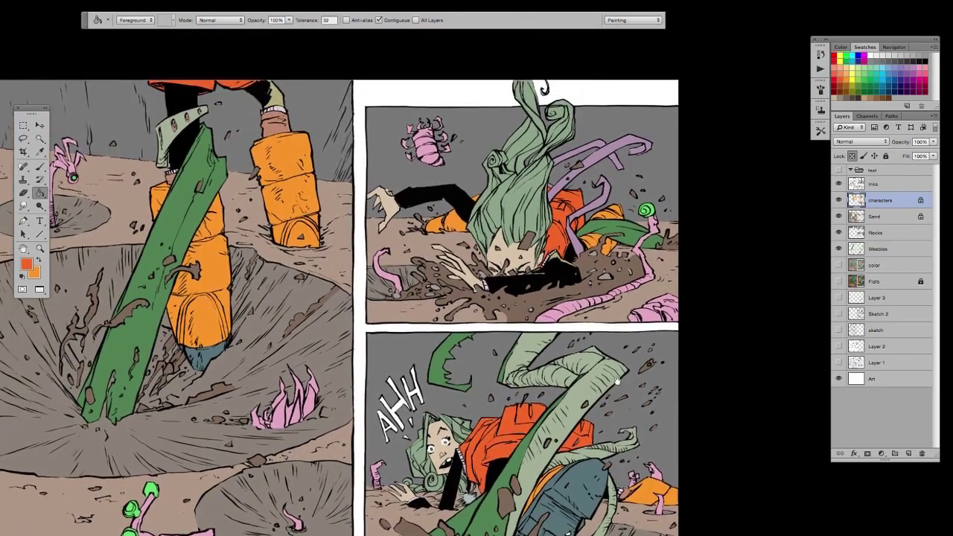
{"action": "left_click_drag", "start_coordinate": [477, 388], "coordinate": [483, 399]}
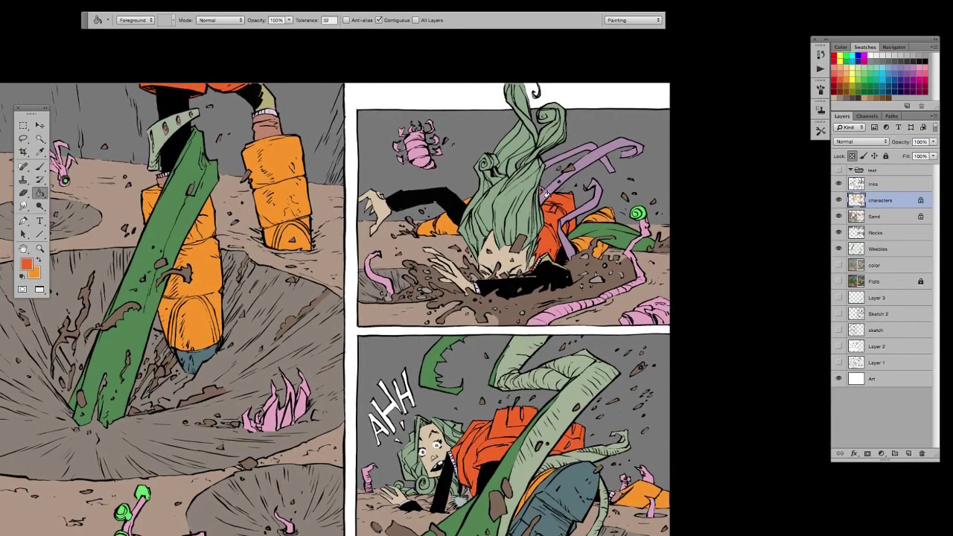
Step: Outline the leftover clothing patch between the hair and the purple tentacle with the Polygonal Lasso and fill it with red-orange
{"action": "left_click", "coordinate": [39, 139]}
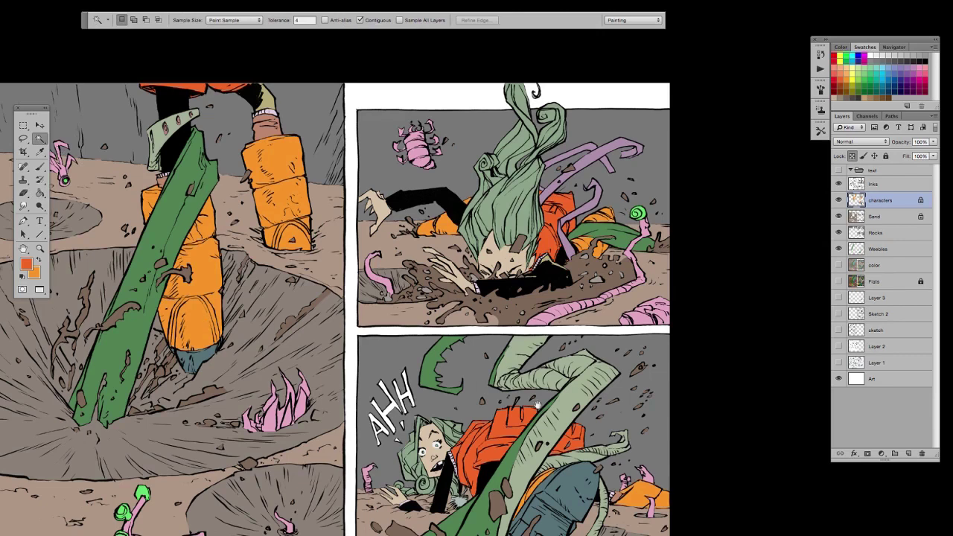
{"action": "left_click_drag", "start_coordinate": [537, 405], "coordinate": [497, 395]}
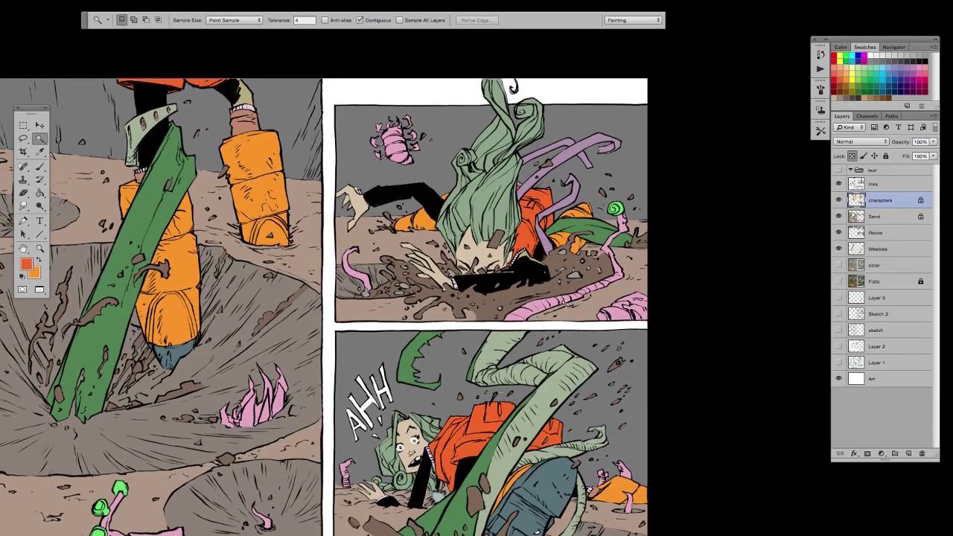
{"action": "key", "text": "super+plus"}
{"action": "key", "text": "super+plus"}
{"action": "left_click_drag", "start_coordinate": [563, 261], "coordinate": [437, 396]}
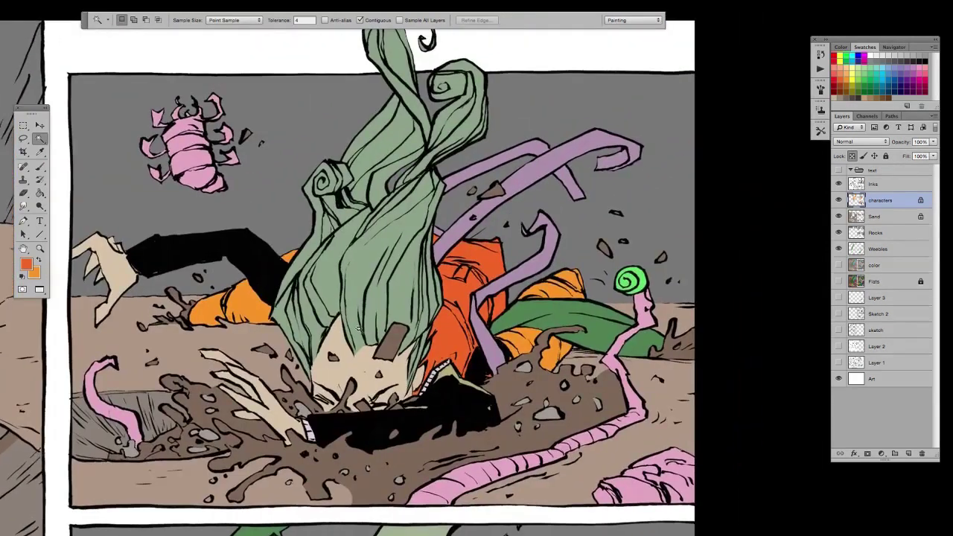
{"action": "left_click", "coordinate": [27, 141]}
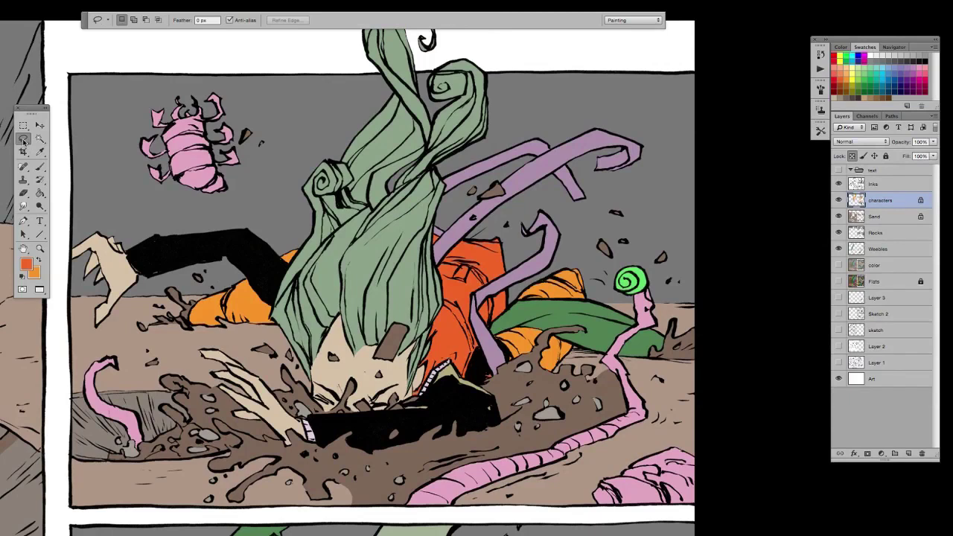
{"action": "left_click_drag", "start_coordinate": [24, 142], "coordinate": [56, 147]}
{"action": "left_click", "coordinate": [436, 232]}
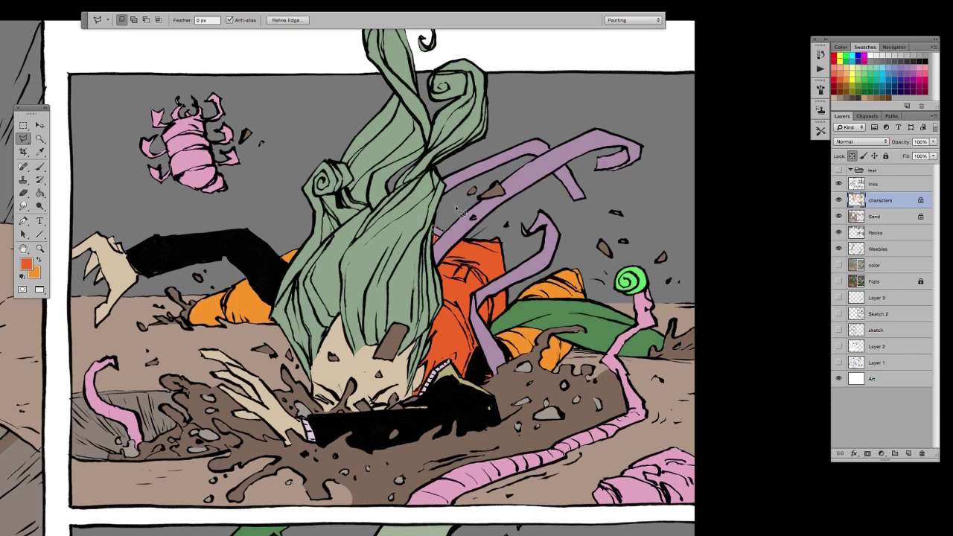
{"action": "left_click", "coordinate": [41, 193]}
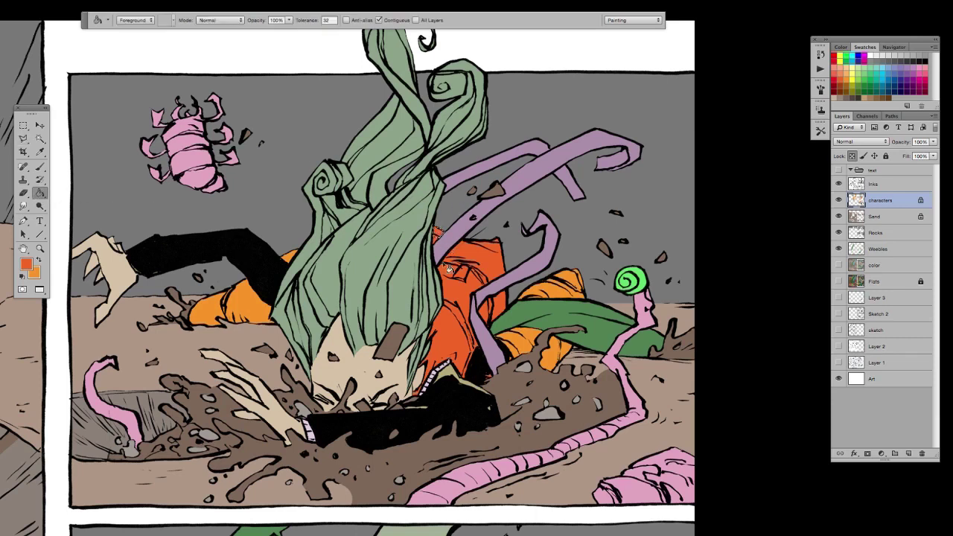
{"action": "key", "text": "super+minus"}
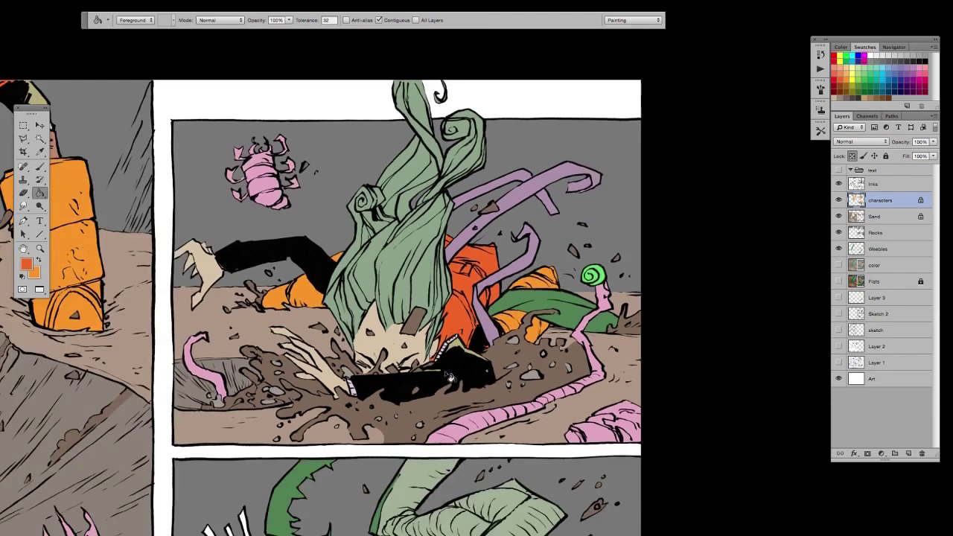
Step: Select the upper purple tentacles behind the fallen character with the Magic Wand, fill them with the boots' orange and clear the selection
{"action": "left_click", "coordinate": [41, 140]}
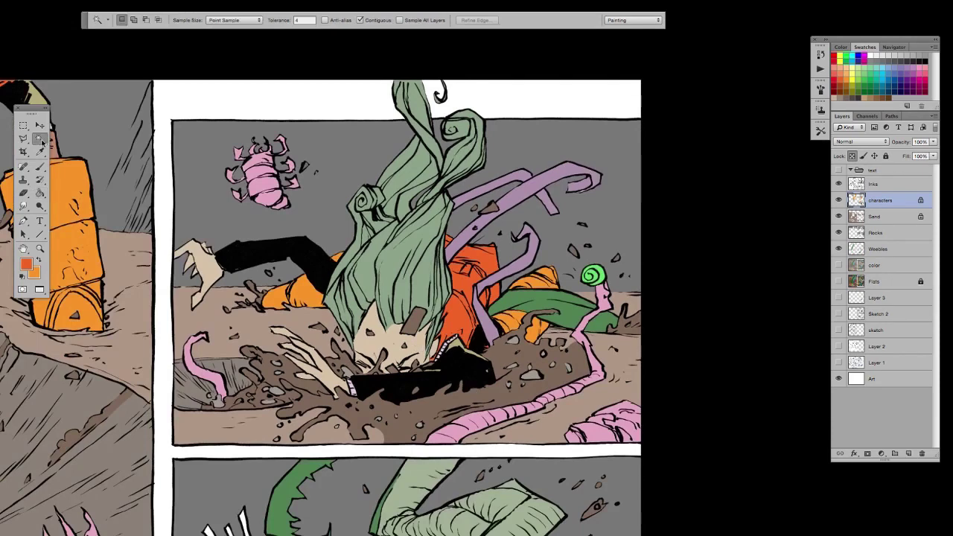
{"action": "left_click", "coordinate": [520, 199]}
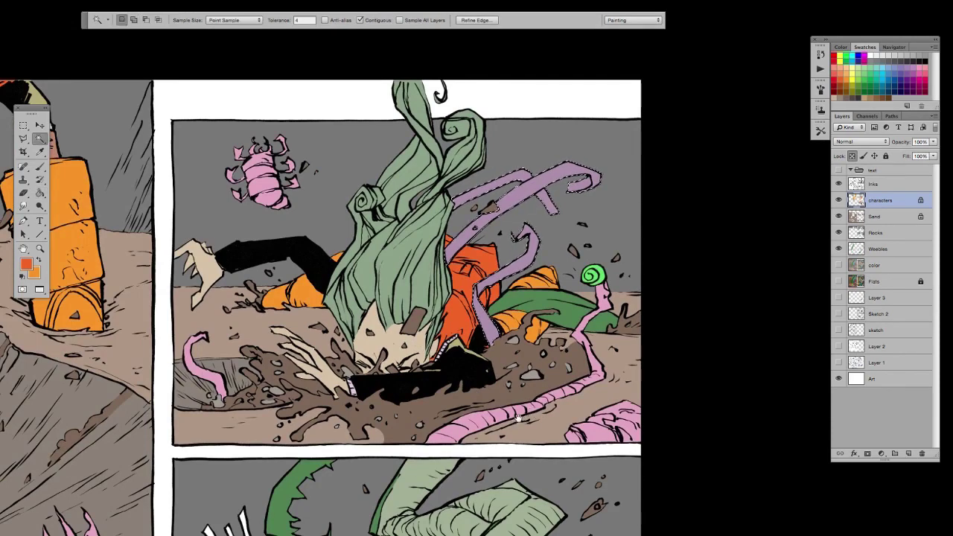
{"action": "left_click_drag", "start_coordinate": [519, 418], "coordinate": [539, 385]}
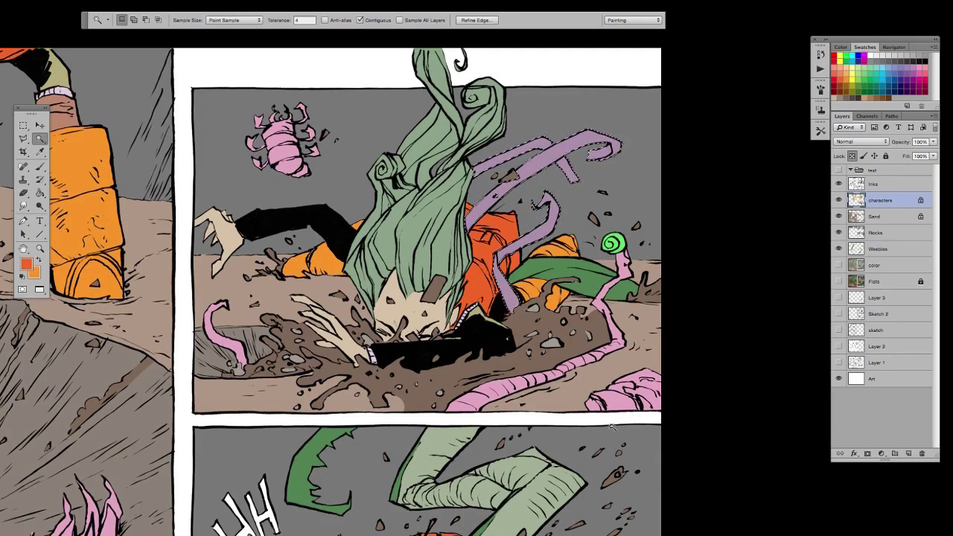
{"action": "left_click_drag", "start_coordinate": [503, 369], "coordinate": [522, 345]}
{"action": "left_click_drag", "start_coordinate": [547, 410], "coordinate": [637, 285]}
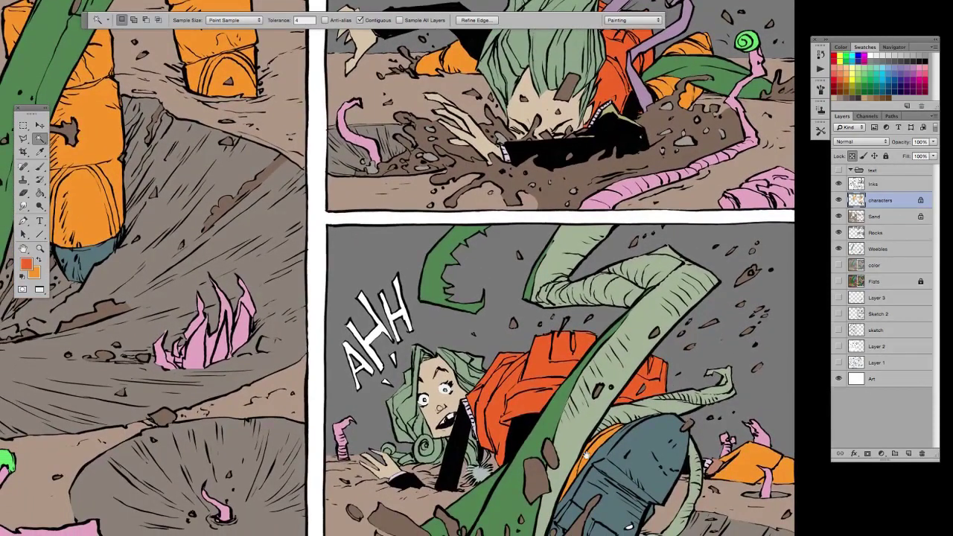
{"action": "left_click_drag", "start_coordinate": [401, 470], "coordinate": [438, 414]}
{"action": "left_click_drag", "start_coordinate": [364, 266], "coordinate": [531, 368]}
{"action": "left_click_drag", "start_coordinate": [557, 286], "coordinate": [494, 500]}
{"action": "left_click_drag", "start_coordinate": [508, 435], "coordinate": [301, 404]}
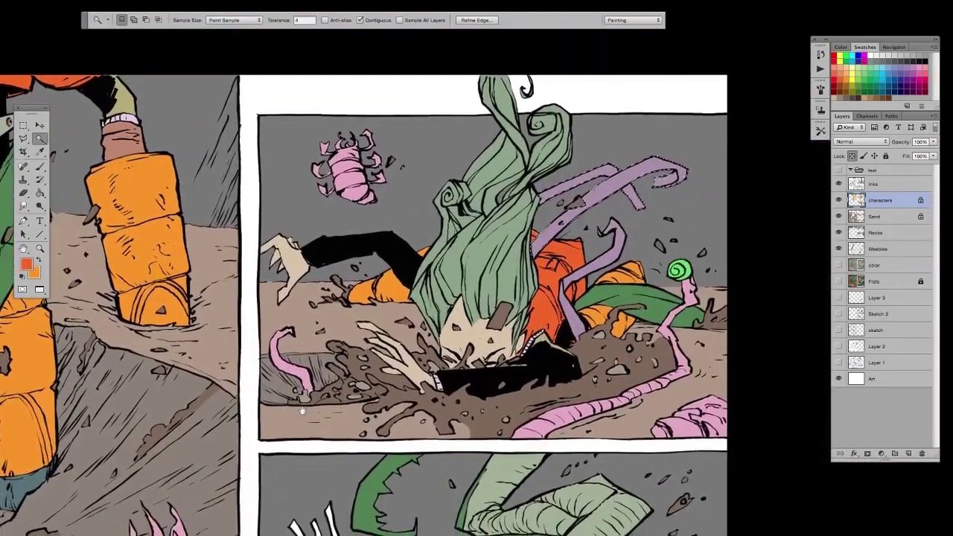
{"action": "key", "text": "g"}
{"action": "left_click", "coordinate": [172, 248], "text": "alt"}
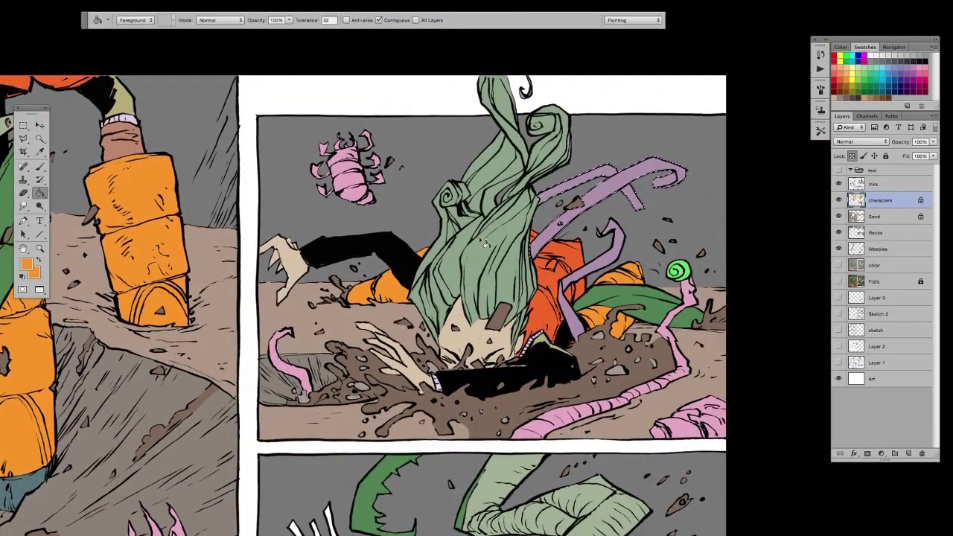
{"action": "left_click", "coordinate": [574, 244]}
{"action": "key", "text": "ctrl+d"}
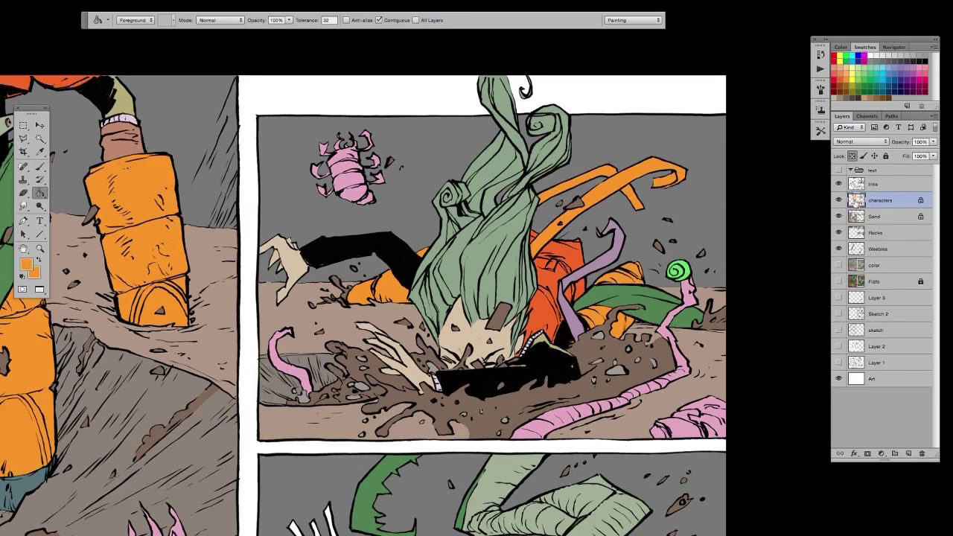
Step: Copy the remaining purple tentacle from the characters layer to its own layer, move it below Rocks and merge it into Weebles
{"action": "key", "text": "w"}
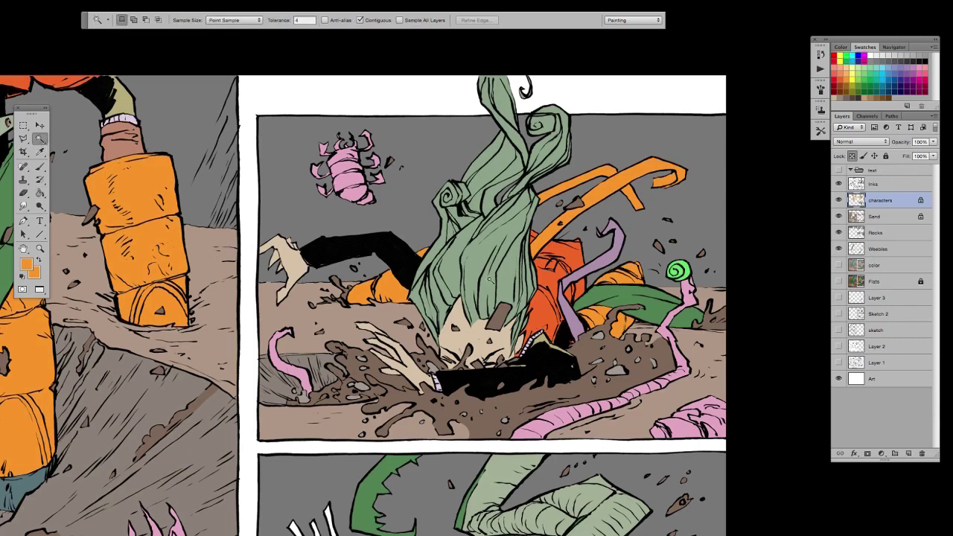
{"action": "left_click", "coordinate": [590, 268]}
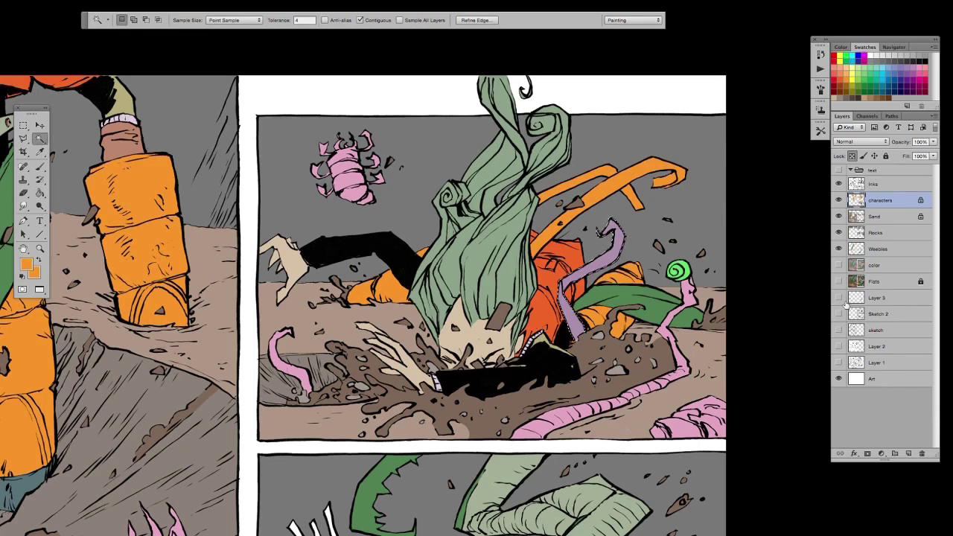
{"action": "key", "text": "ctrl+j"}
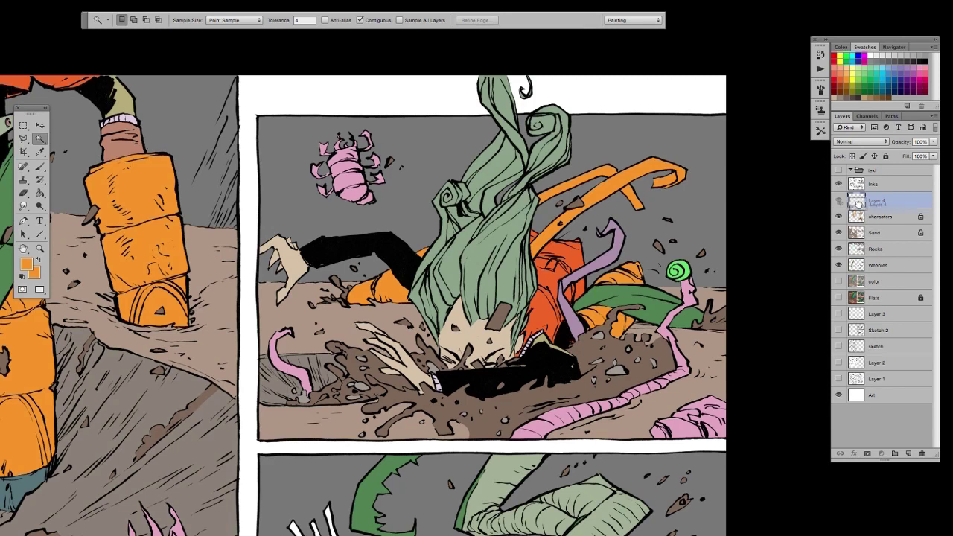
{"action": "left_click_drag", "start_coordinate": [857, 202], "coordinate": [869, 257]}
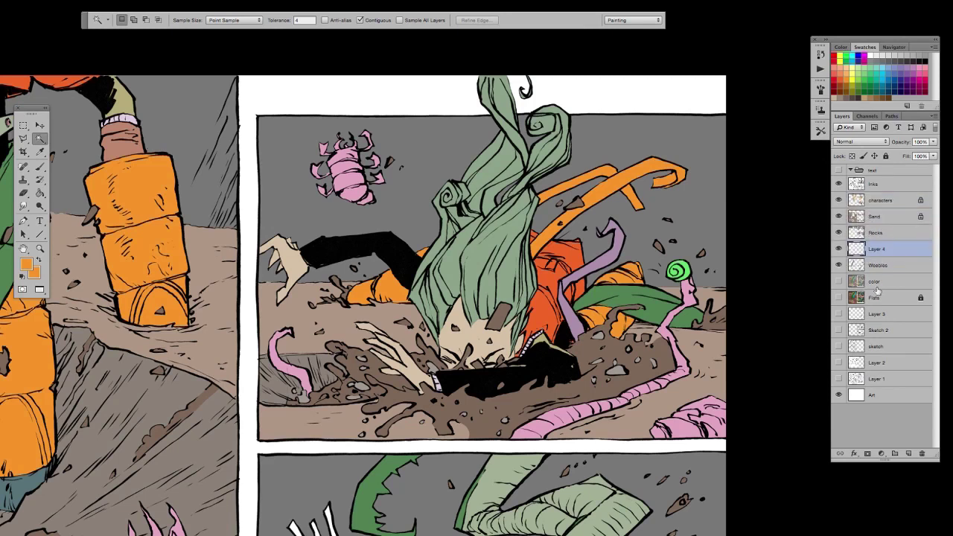
{"action": "key", "text": "ctrl+e"}
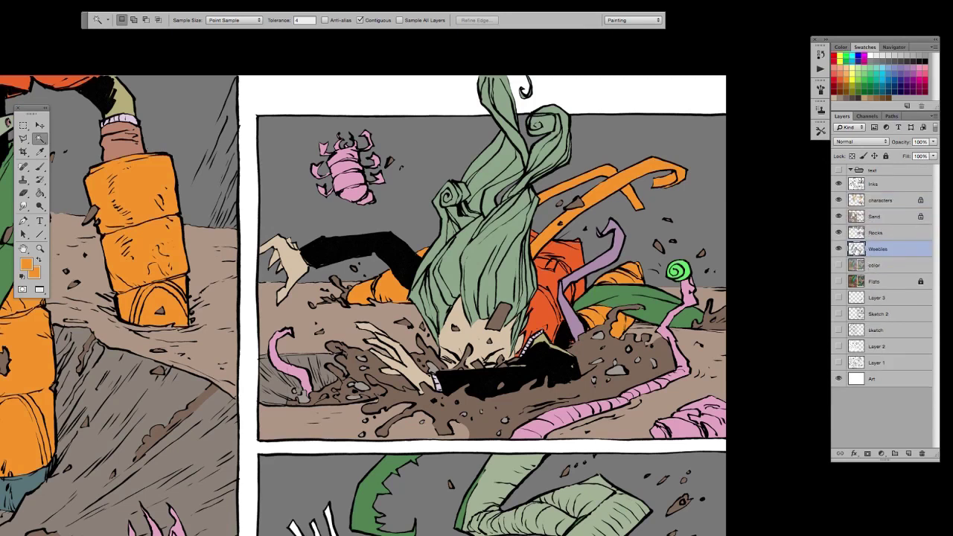
{"action": "left_click", "coordinate": [839, 249], "text": "alt"}
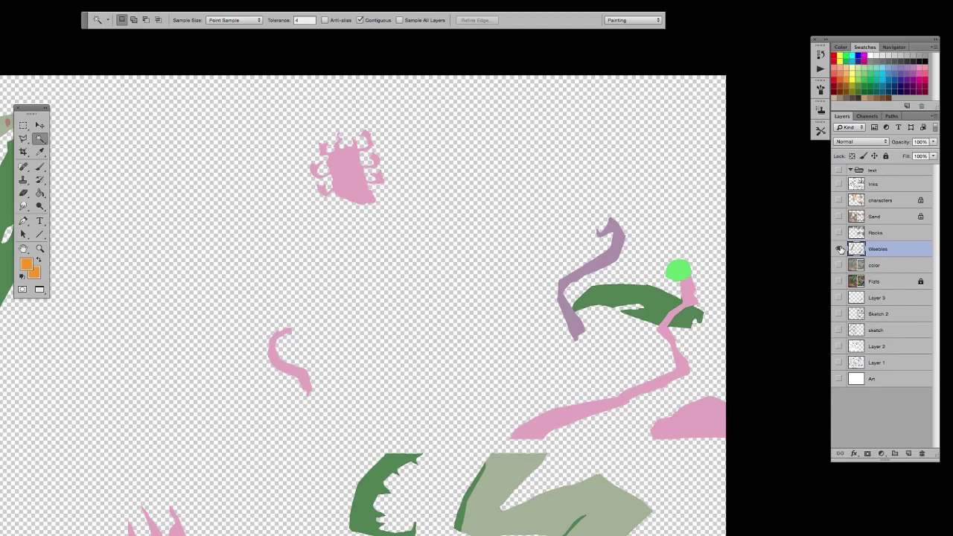
{"action": "left_click", "coordinate": [840, 249], "text": "alt"}
{"action": "key", "text": "ctrl+0"}
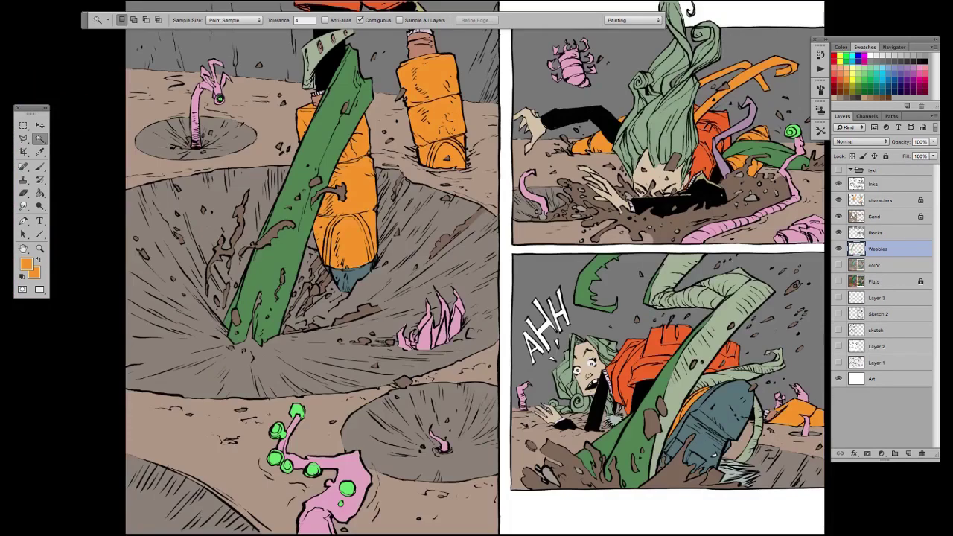
{"action": "left_click_drag", "start_coordinate": [624, 392], "coordinate": [575, 441]}
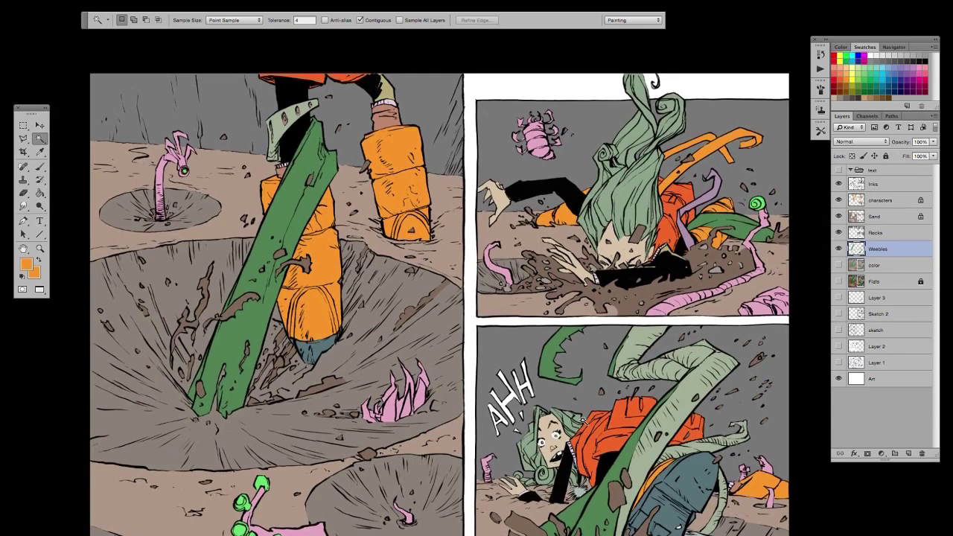
Step: Make the characters layer active and hide the Sand, Rocks and Weebles layers
{"action": "left_click", "coordinate": [846, 199]}
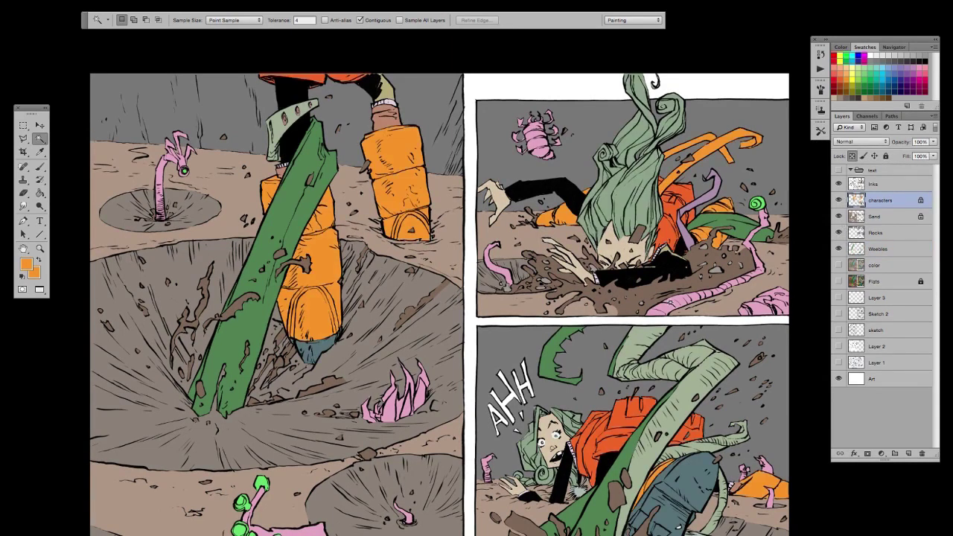
{"action": "left_click_drag", "start_coordinate": [839, 249], "coordinate": [839, 216]}
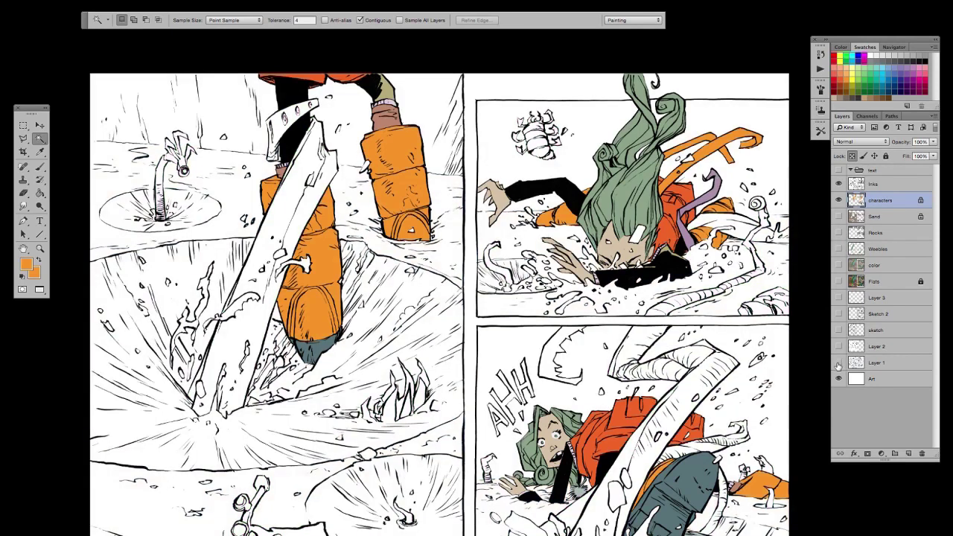
{"action": "left_click_drag", "start_coordinate": [682, 371], "coordinate": [641, 381]}
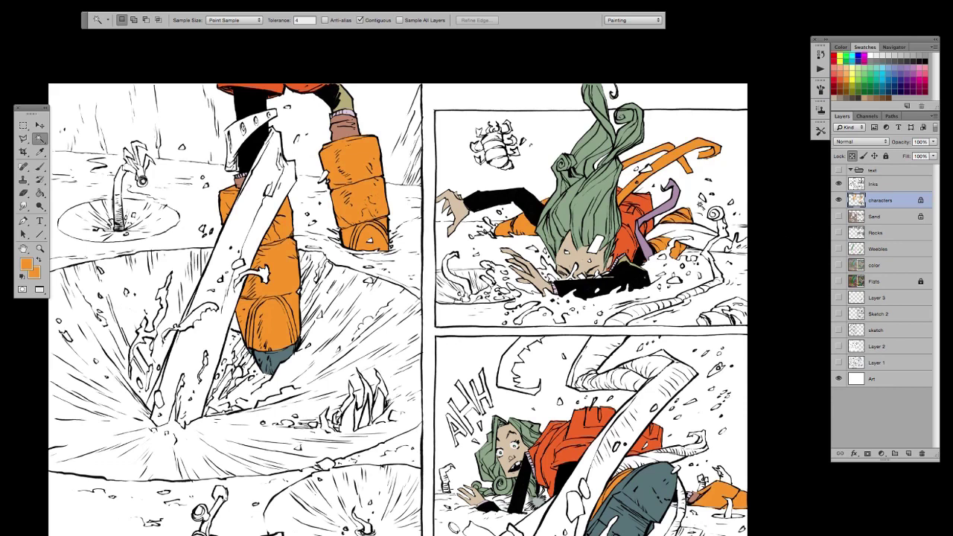
Step: Delete the leftover purple tentacle from the characters layer, lock the layer's transparent pixels again and clear the selection
{"action": "left_click", "coordinate": [669, 202]}
{"action": "key", "text": "Delete"}
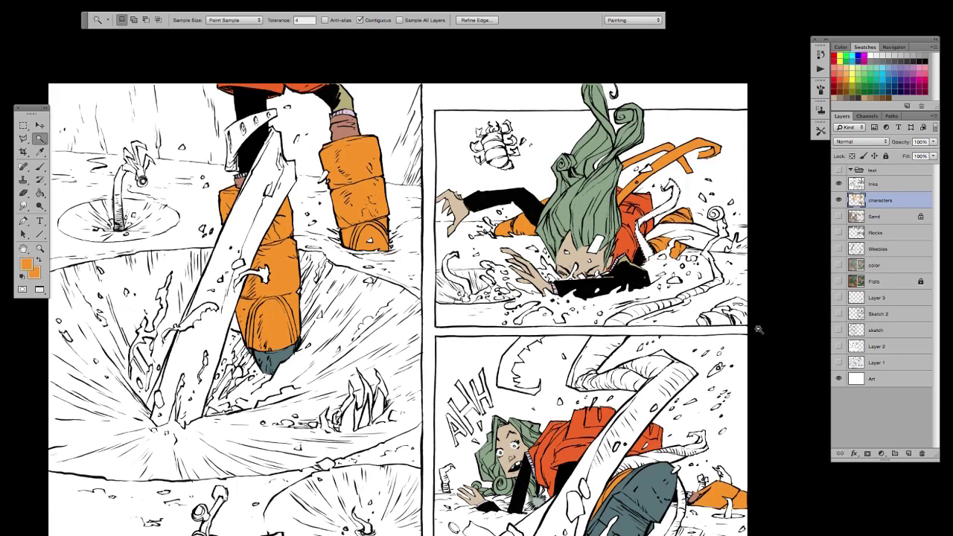
{"action": "left_click", "coordinate": [852, 156]}
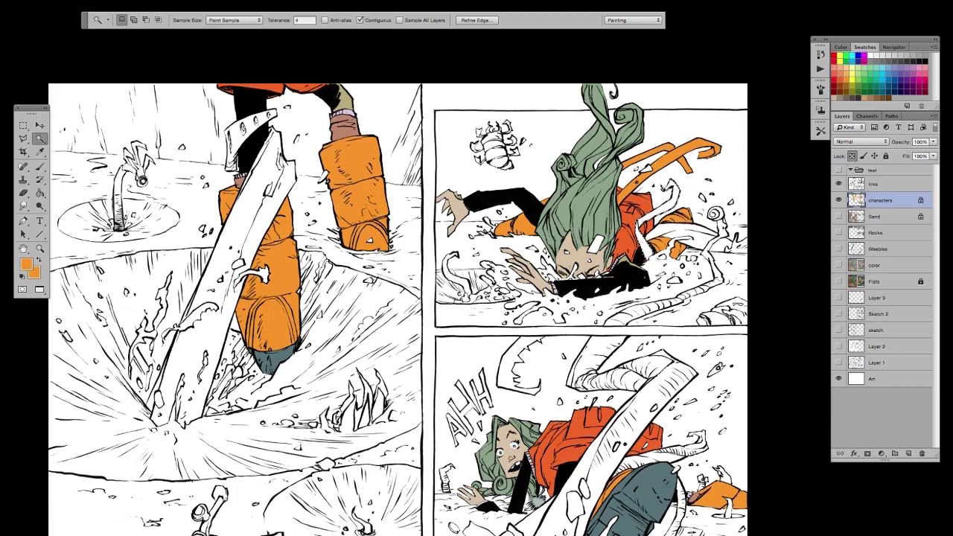
{"action": "key", "text": "super+d"}
{"action": "left_click_drag", "start_coordinate": [535, 364], "coordinate": [506, 389]}
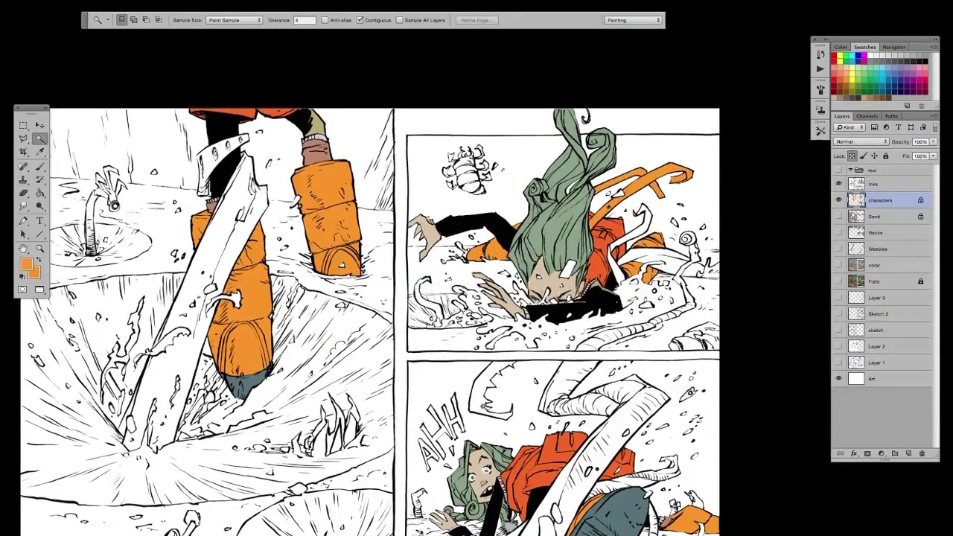
Step: Select the character's pale collar and cuff trim using the Magic Wand with Contiguous disabled, and fill it with the boots' orange
{"action": "scroll", "coordinate": [552, 413], "scroll_direction": "down", "scroll_amount": 2}
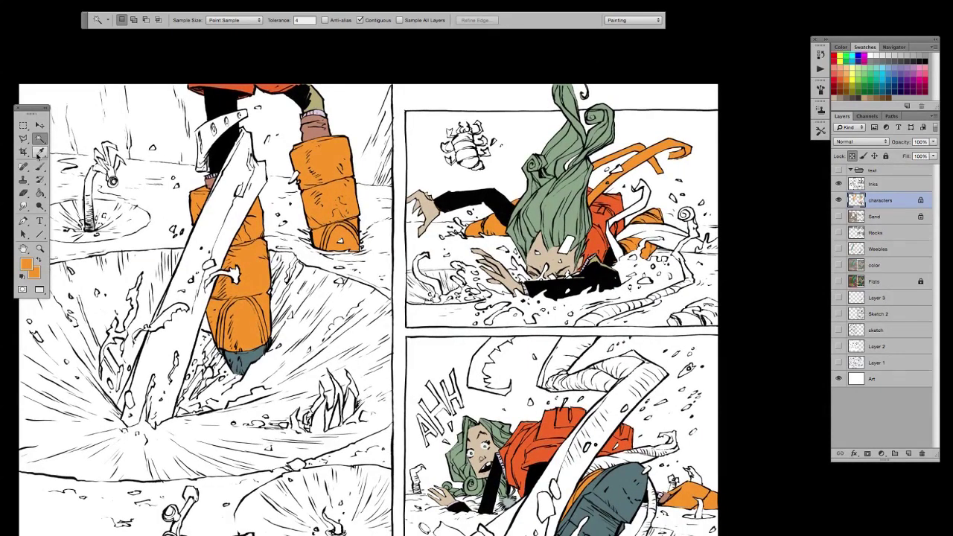
{"action": "left_click", "coordinate": [524, 289]}
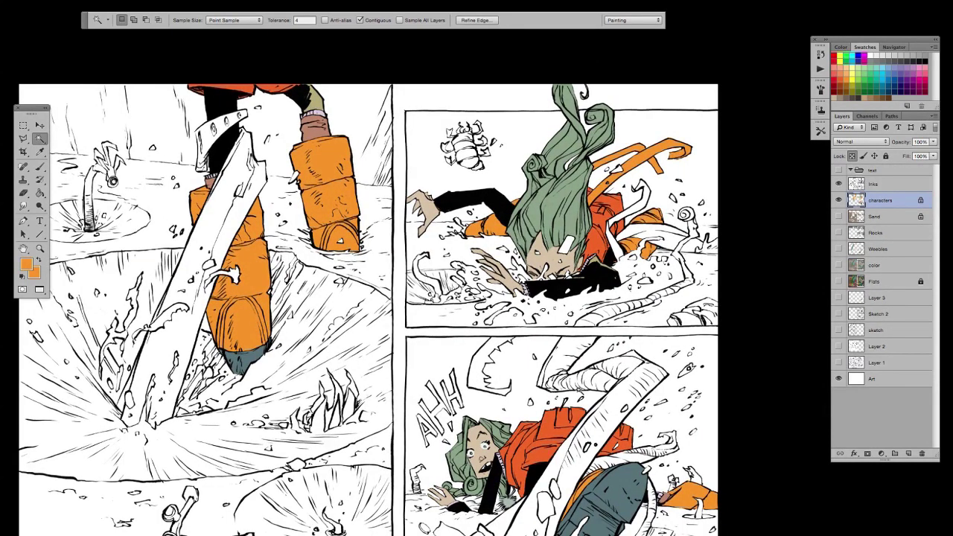
{"action": "left_click", "coordinate": [591, 264], "text": "shift"}
{"action": "left_click", "coordinate": [360, 20]}
{"action": "key", "text": "super+d"}
{"action": "key", "text": "g"}
{"action": "left_click", "coordinate": [332, 191]}
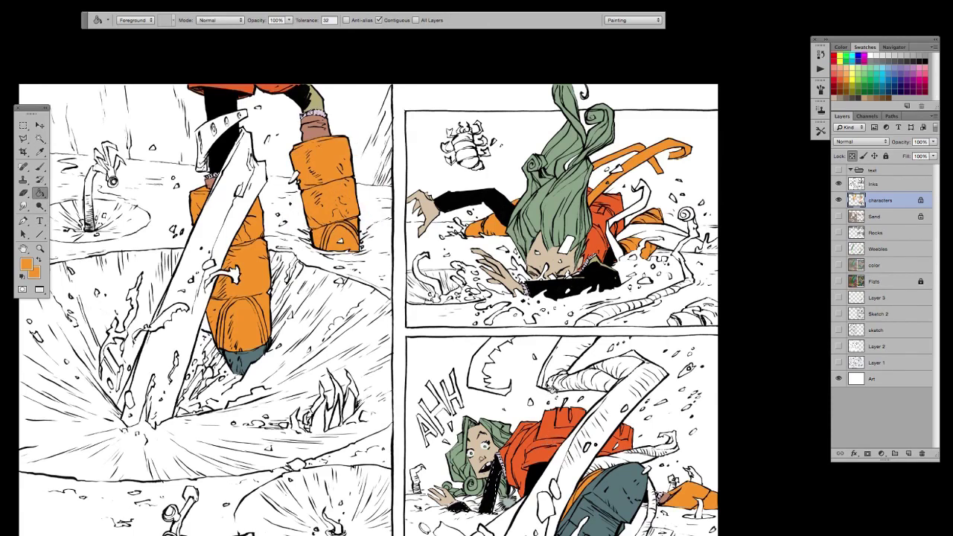
{"action": "left_click_drag", "start_coordinate": [686, 406], "coordinate": [674, 367]}
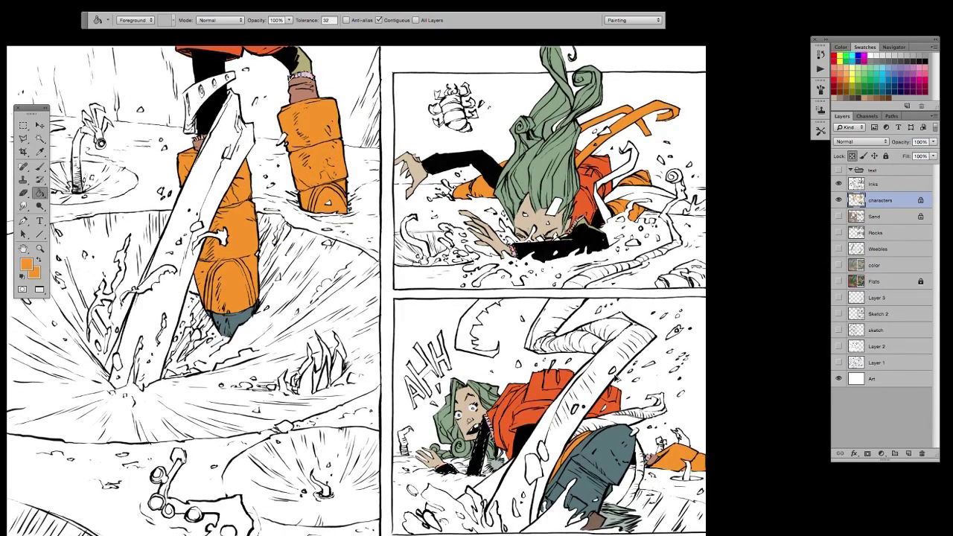
{"action": "left_click", "coordinate": [24, 139]}
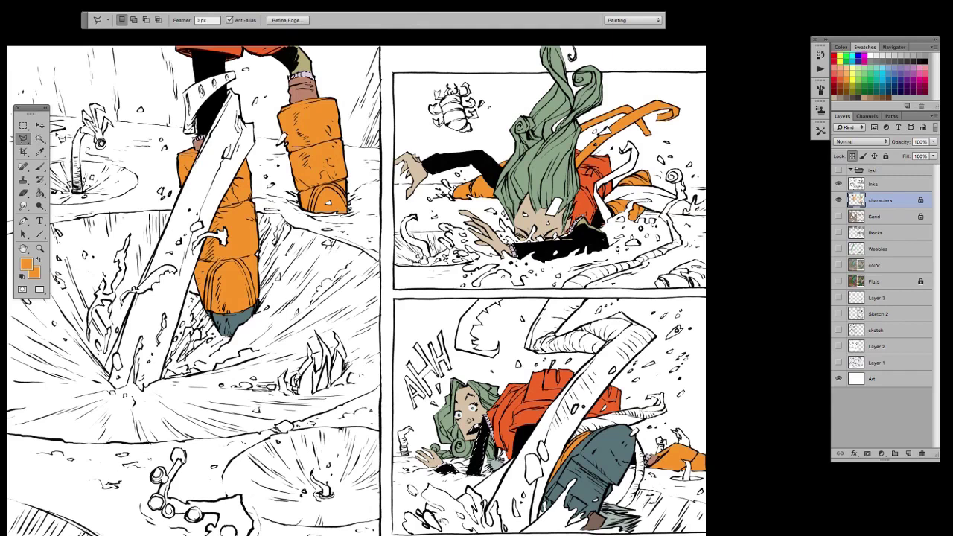
{"action": "left_click_drag", "start_coordinate": [24, 140], "coordinate": [69, 138]}
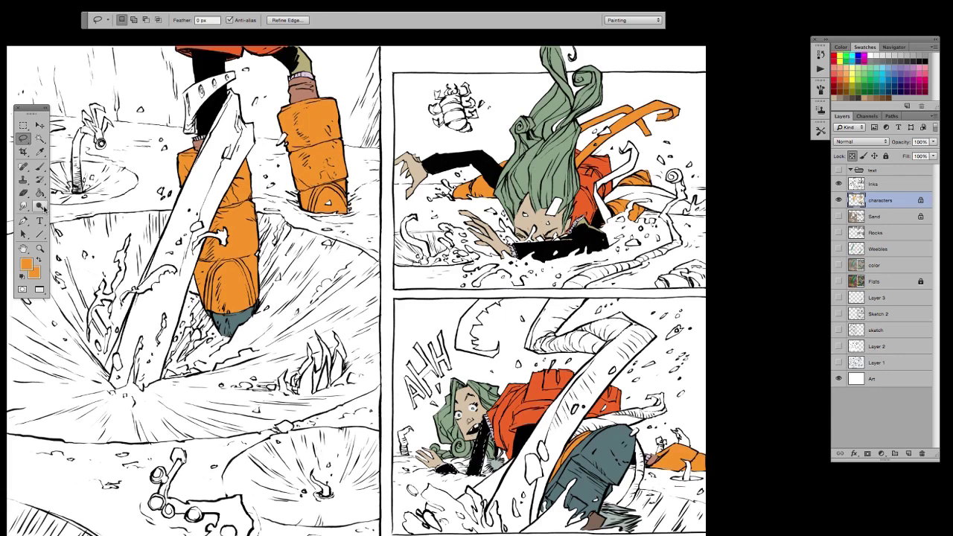
{"action": "key", "text": "g"}
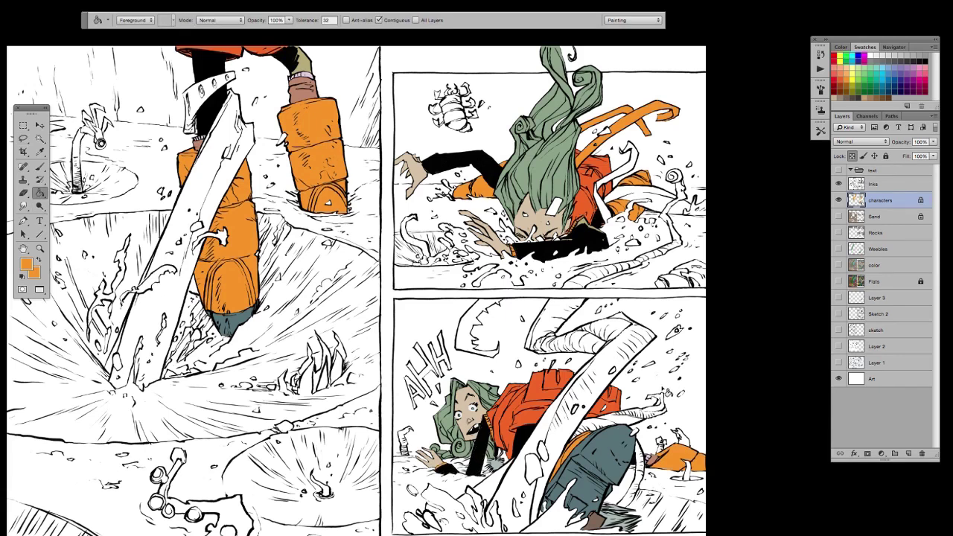
Step: Select the pinkish-brown socks and their pale upper bands in all panels using the Magic Wand with Contiguous off
{"action": "left_click", "coordinate": [39, 139]}
{"action": "left_click_drag", "start_coordinate": [515, 400], "coordinate": [538, 445]}
{"action": "left_click_drag", "start_coordinate": [628, 451], "coordinate": [629, 455]}
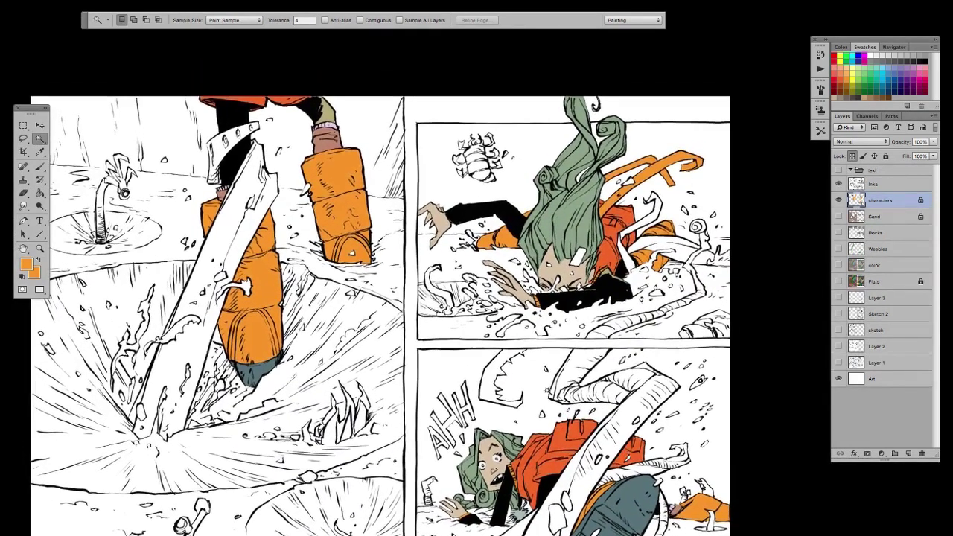
{"action": "left_click", "coordinate": [333, 130]}
{"action": "left_click", "coordinate": [330, 141], "text": "shift"}
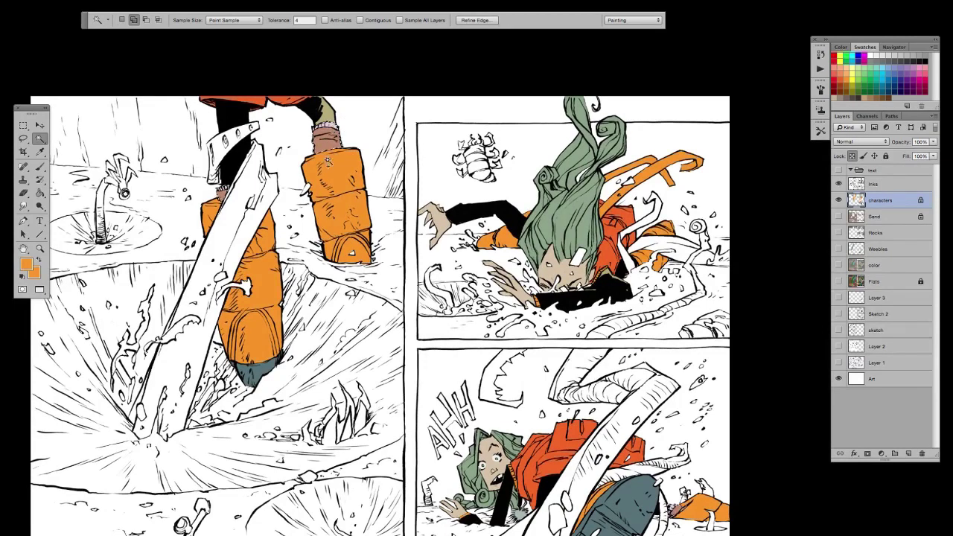
{"action": "scroll", "coordinate": [321, 137], "scroll_direction": "down", "scroll_amount": 3}
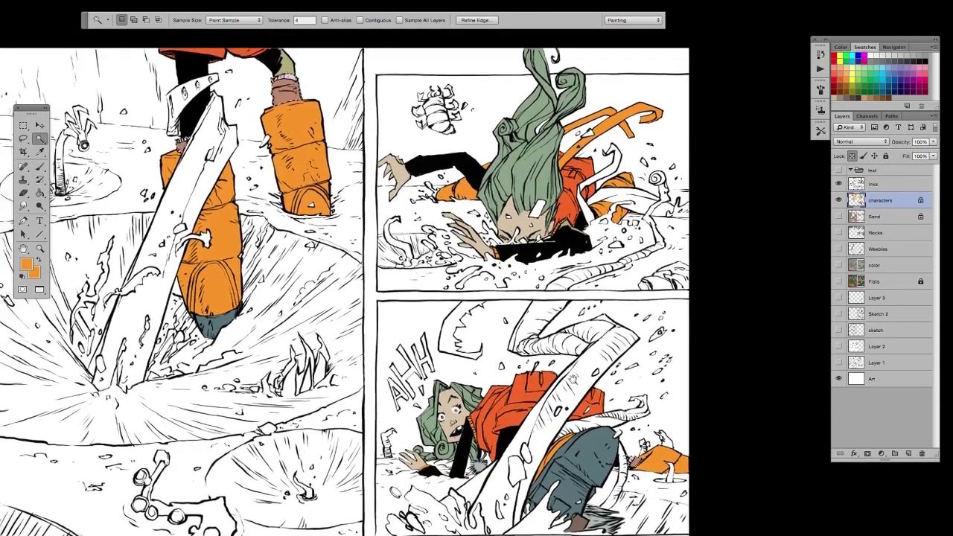
{"action": "left_click_drag", "start_coordinate": [573, 379], "coordinate": [603, 397]}
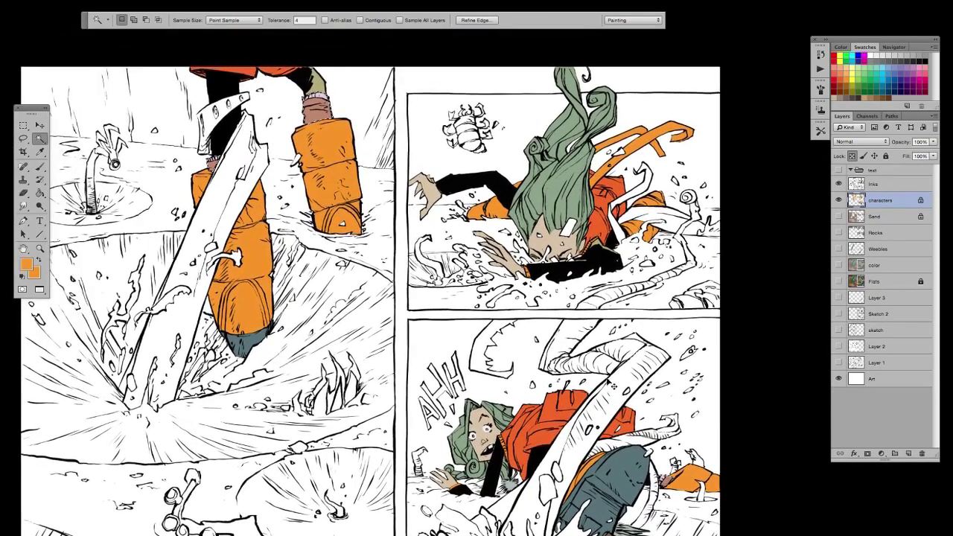
Step: Colorize the selected socks pale aqua with Hue/Saturation at hue 178, saturation 74 and lightness +74, and clear the selection
{"action": "key", "text": "ctrl+u"}
{"action": "left_click_drag", "start_coordinate": [691, 263], "coordinate": [691, 212]}
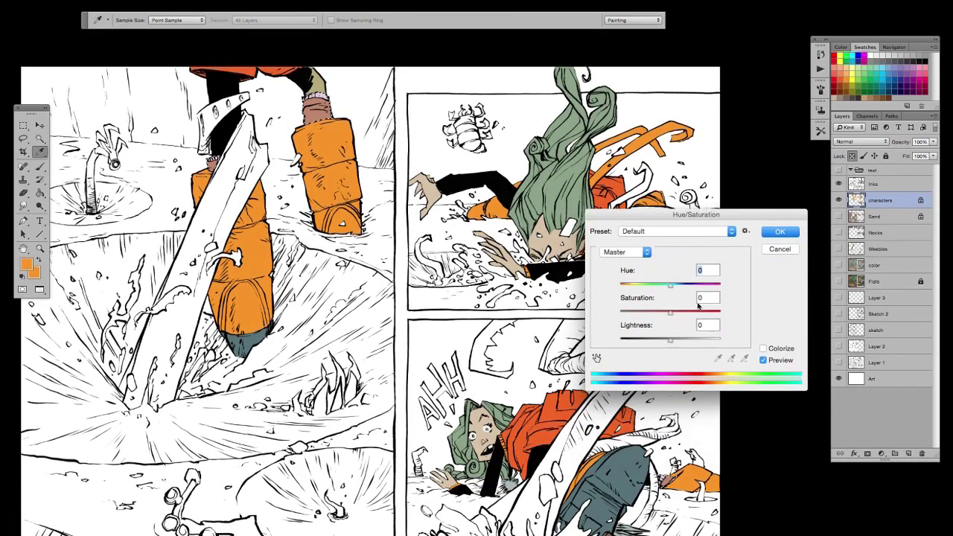
{"action": "left_click_drag", "start_coordinate": [670, 340], "coordinate": [698, 340]}
{"action": "left_click", "coordinate": [763, 348]}
{"action": "left_click_drag", "start_coordinate": [645, 311], "coordinate": [686, 311]}
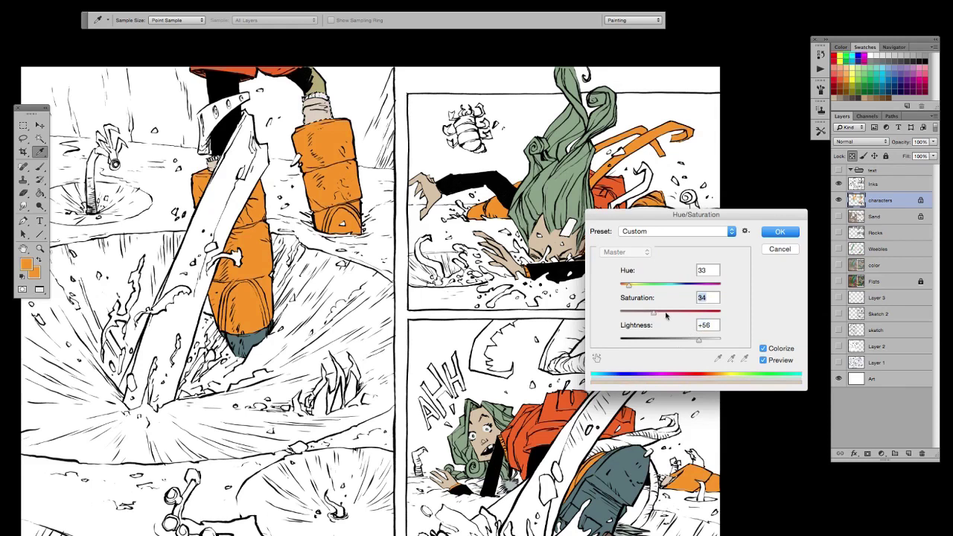
{"action": "left_click_drag", "start_coordinate": [630, 286], "coordinate": [669, 286]}
{"action": "left_click_drag", "start_coordinate": [698, 340], "coordinate": [708, 341]}
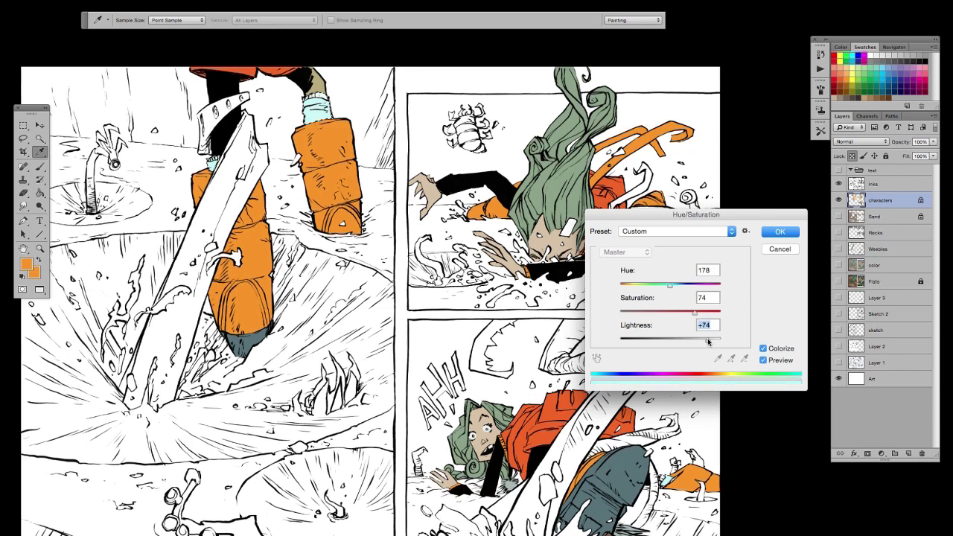
{"action": "left_click", "coordinate": [779, 231]}
{"action": "key", "text": "w"}
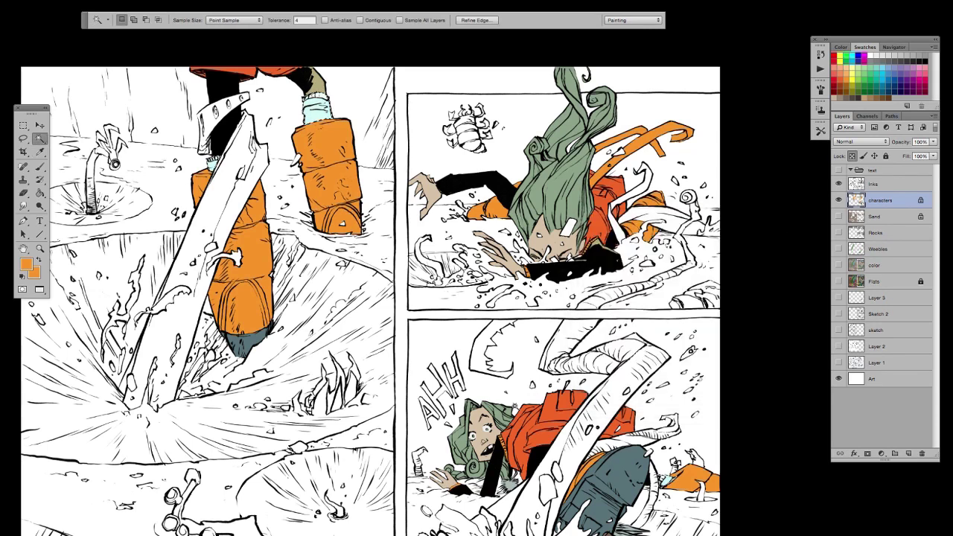
{"action": "key", "text": "super+d"}
Step: Select the character's olive flats beneath the black sleeves and leggings, and lighten them with Hue/Saturation lightness at +87
{"action": "left_click", "coordinate": [602, 262]}
{"action": "key", "text": "super+u"}
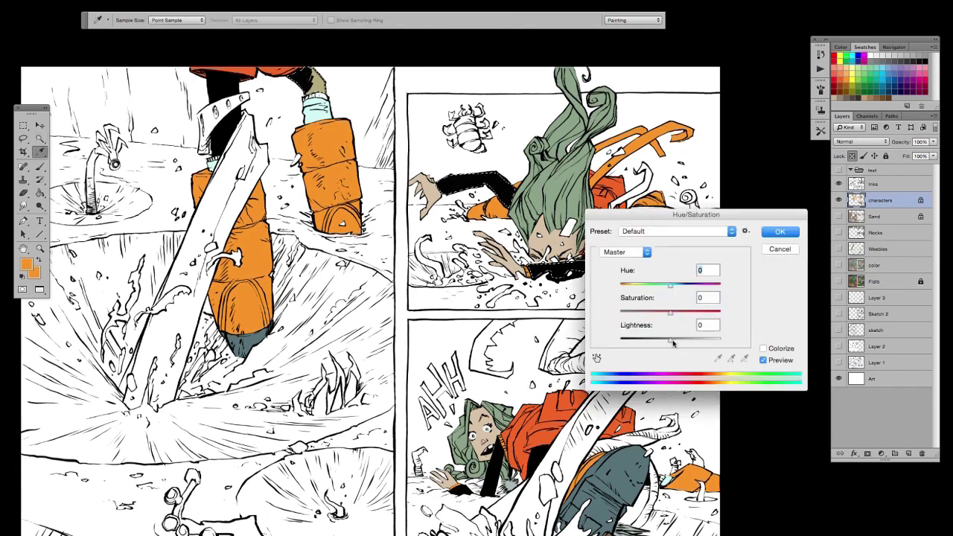
{"action": "left_click_drag", "start_coordinate": [671, 339], "coordinate": [717, 341]}
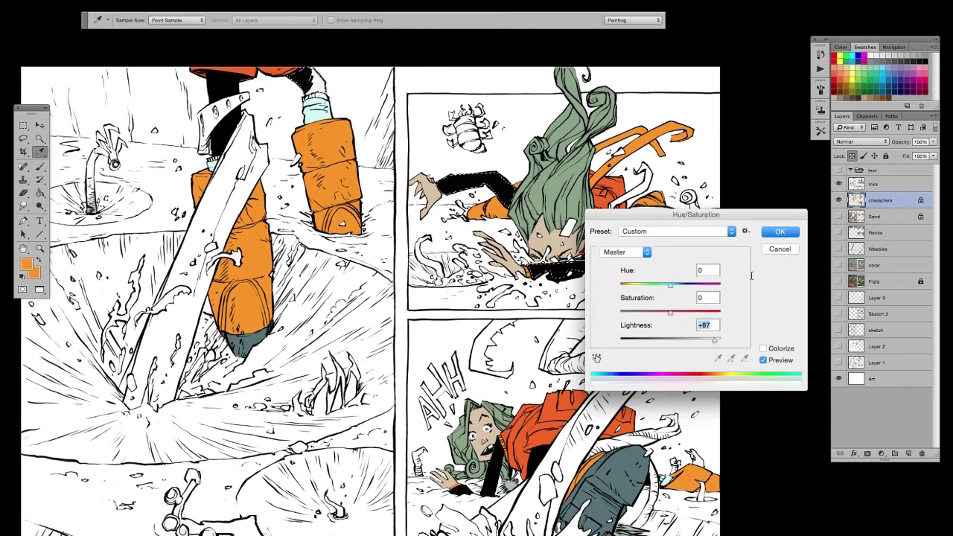
{"action": "left_click", "coordinate": [779, 232]}
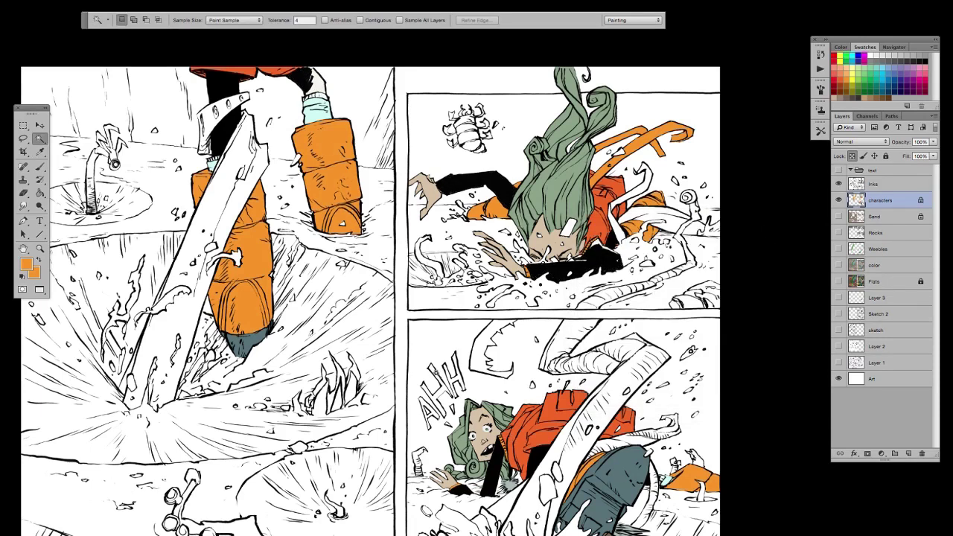
Step: Select the boot sole areas and recolour the small brown patch under the large boot with the sole's sampled slate blue
{"action": "scroll", "coordinate": [473, 398], "scroll_direction": "up", "scroll_amount": 1}
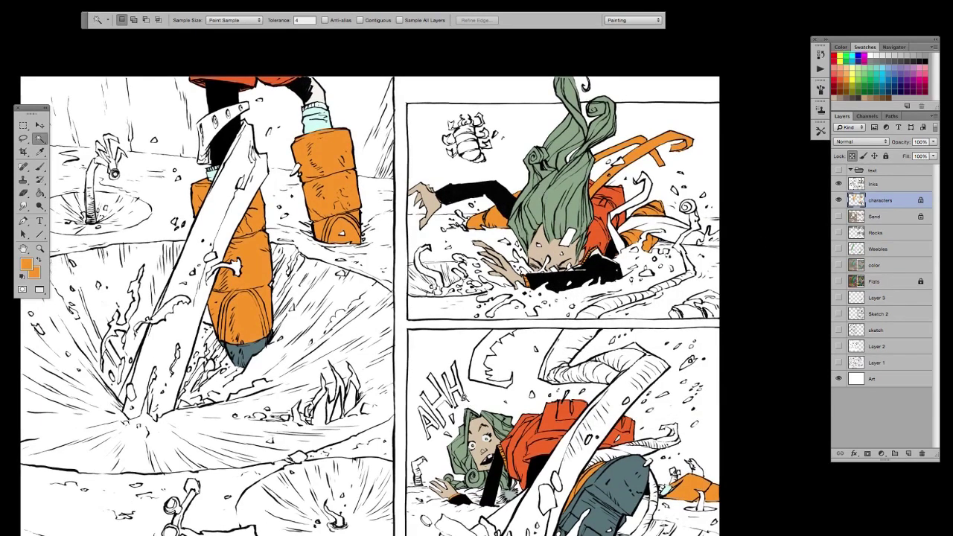
{"action": "left_click_drag", "start_coordinate": [432, 410], "coordinate": [475, 377]}
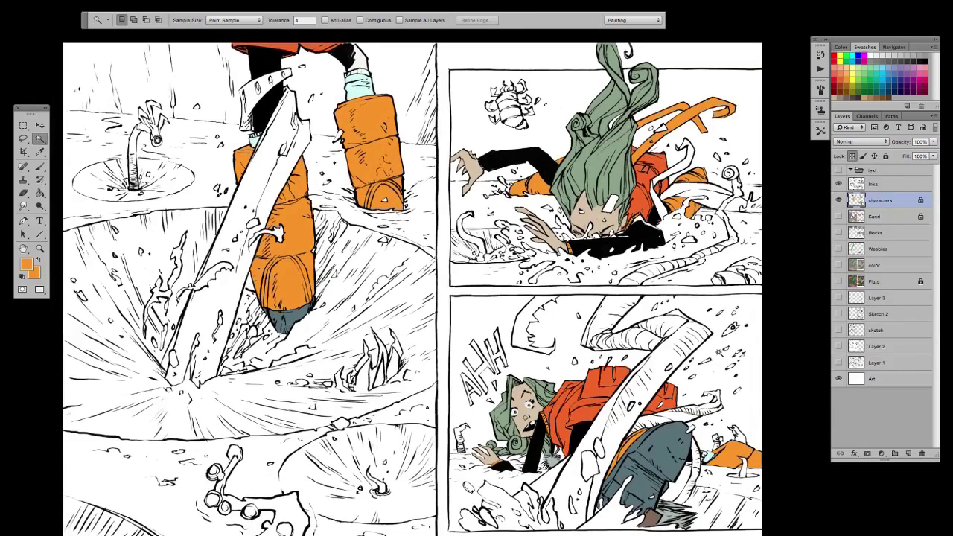
{"action": "left_click_drag", "start_coordinate": [670, 453], "coordinate": [590, 396]}
{"action": "left_click", "coordinate": [584, 400]}
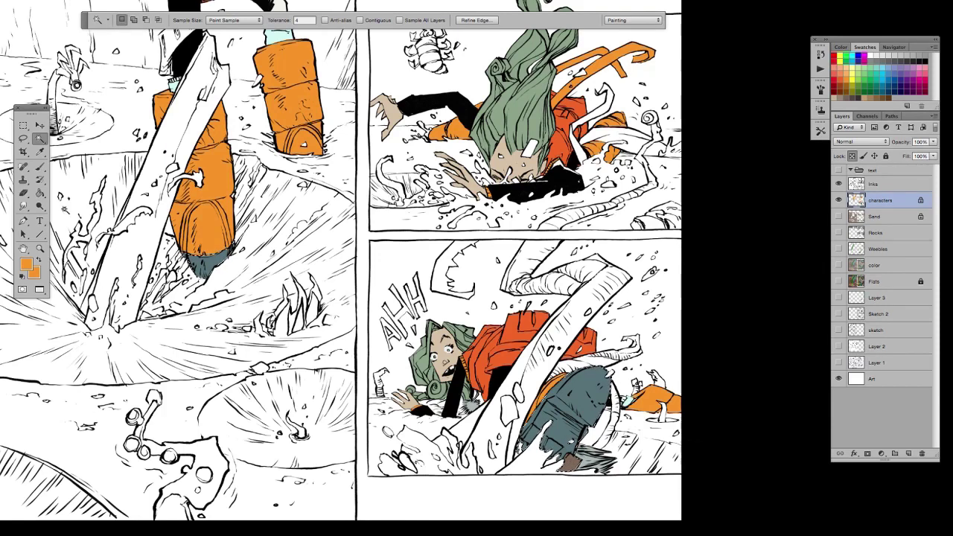
{"action": "left_click", "coordinate": [40, 193]}
{"action": "left_click", "coordinate": [560, 419], "text": "alt"}
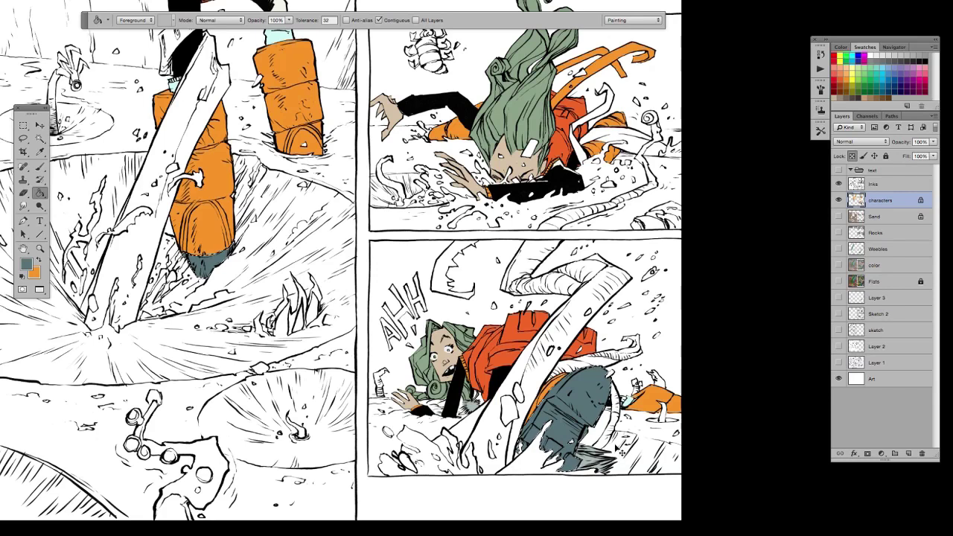
Step: Colorize the slate-blue boot soles tan with Hue/Saturation at hue 38, saturation about 36 and lightness +39
{"action": "key", "text": "ctrl+u"}
{"action": "left_click_drag", "start_coordinate": [705, 216], "coordinate": [732, 181]}
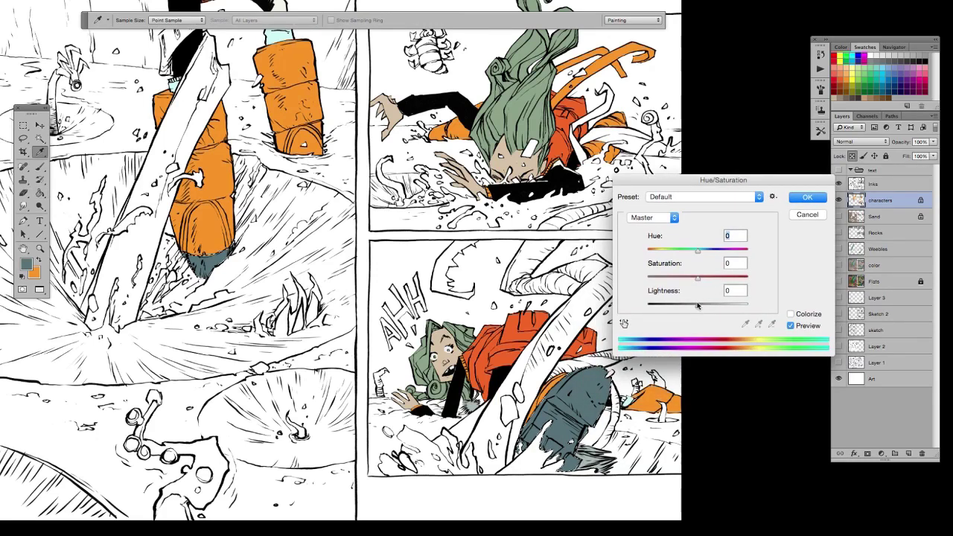
{"action": "left_click", "coordinate": [794, 315]}
{"action": "left_click_drag", "start_coordinate": [697, 305], "coordinate": [716, 305]}
{"action": "mouse_move", "coordinate": [672, 276]}
{"action": "left_mouse_down"}
{"action": "mouse_move", "coordinate": [708, 277]}
{"action": "mouse_move", "coordinate": [670, 278]}
{"action": "mouse_move", "coordinate": [691, 254]}
{"action": "mouse_move", "coordinate": [676, 255]}
{"action": "mouse_move", "coordinate": [668, 281]}
{"action": "left_mouse_up"}
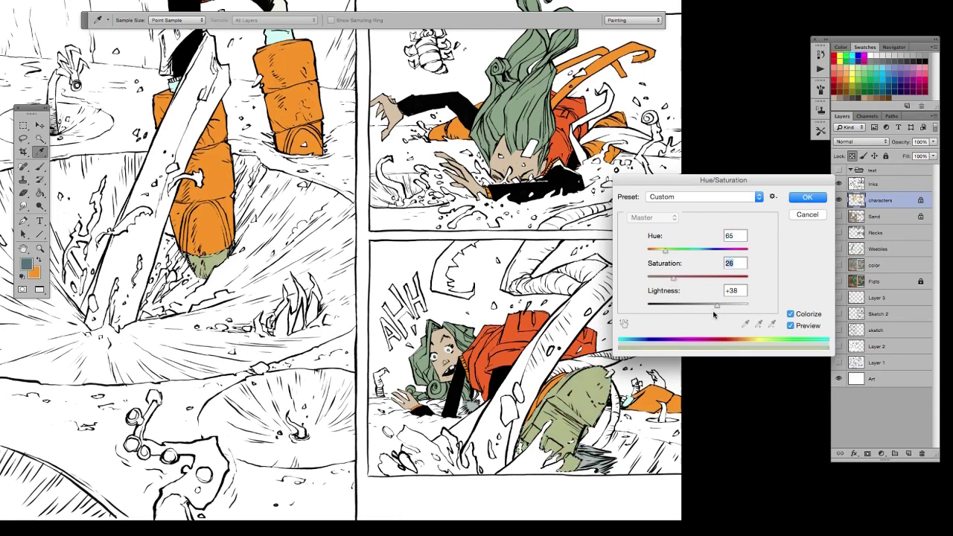
{"action": "left_click_drag", "start_coordinate": [713, 314], "coordinate": [722, 308]}
{"action": "left_click_drag", "start_coordinate": [673, 277], "coordinate": [659, 255]}
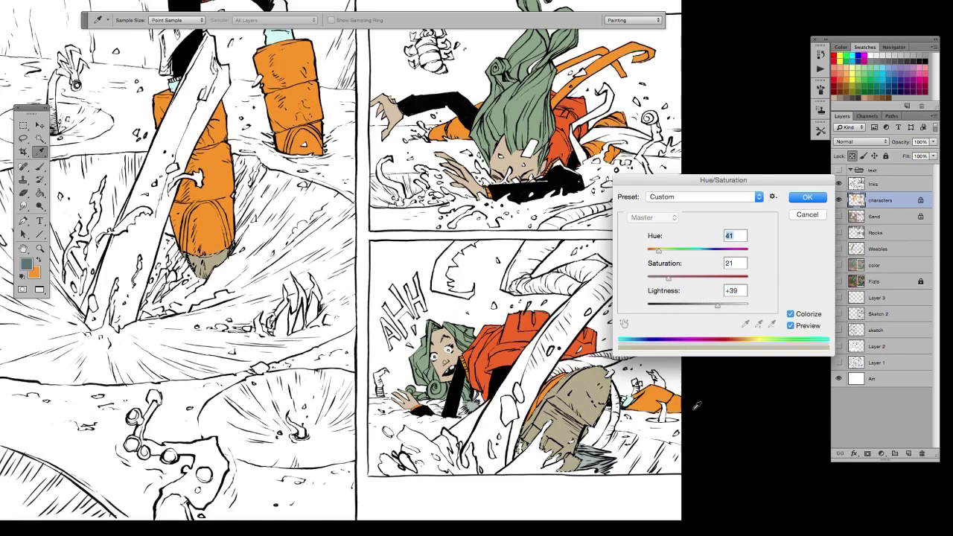
{"action": "left_click_drag", "start_coordinate": [658, 254], "coordinate": [663, 254]}
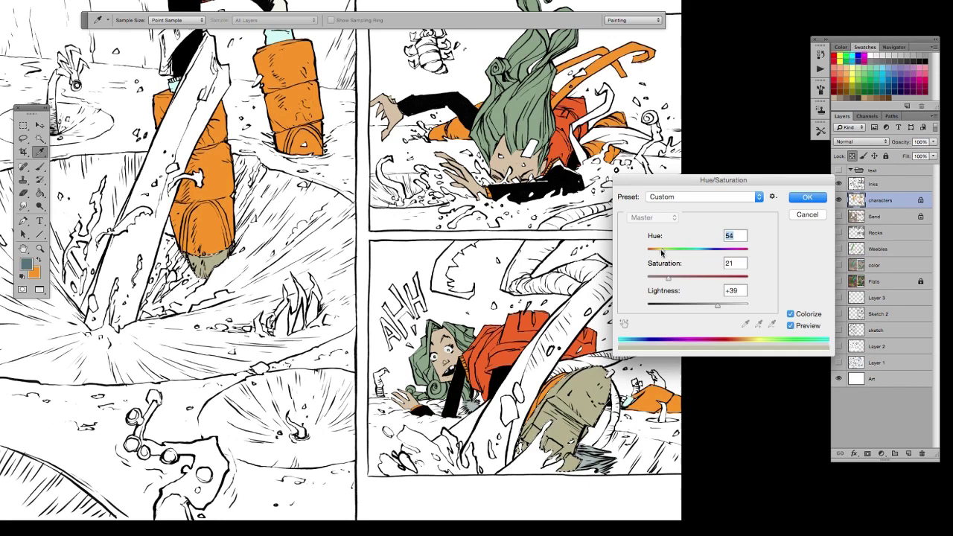
{"action": "left_click_drag", "start_coordinate": [661, 253], "coordinate": [656, 253]}
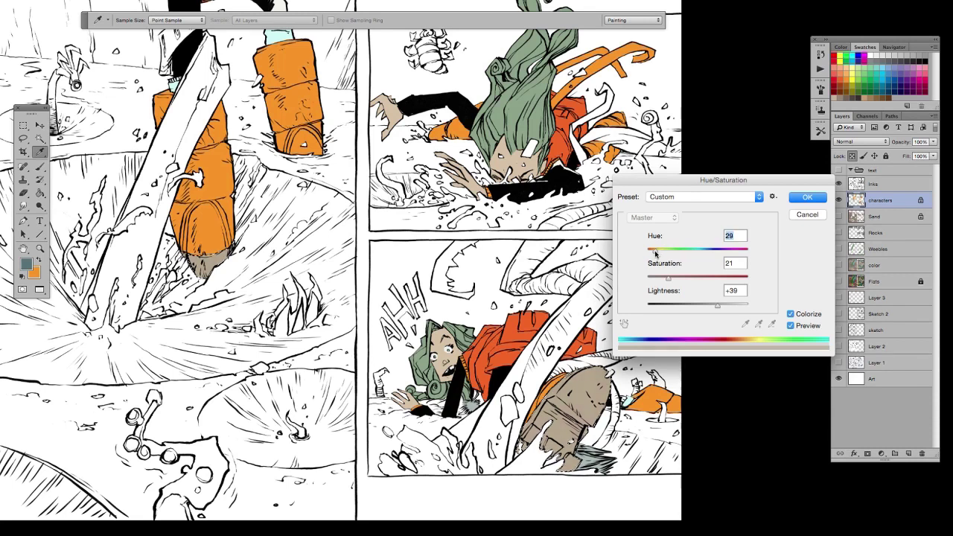
{"action": "mouse_move", "coordinate": [655, 253]}
{"action": "left_mouse_down"}
{"action": "mouse_move", "coordinate": [744, 248]}
{"action": "mouse_move", "coordinate": [638, 256]}
{"action": "mouse_move", "coordinate": [656, 256]}
{"action": "left_mouse_up"}
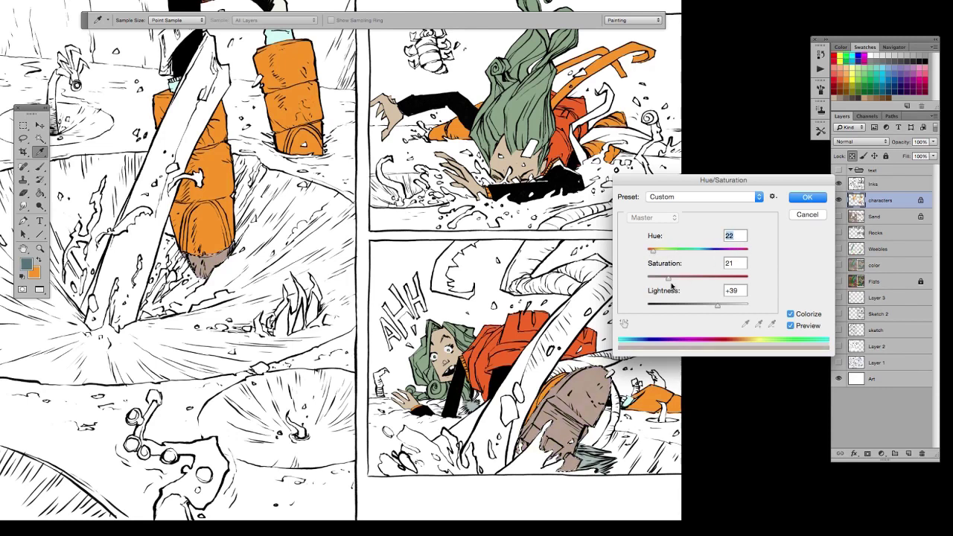
{"action": "left_click_drag", "start_coordinate": [653, 254], "coordinate": [652, 254]}
{"action": "left_click_drag", "start_coordinate": [658, 253], "coordinate": [691, 280]}
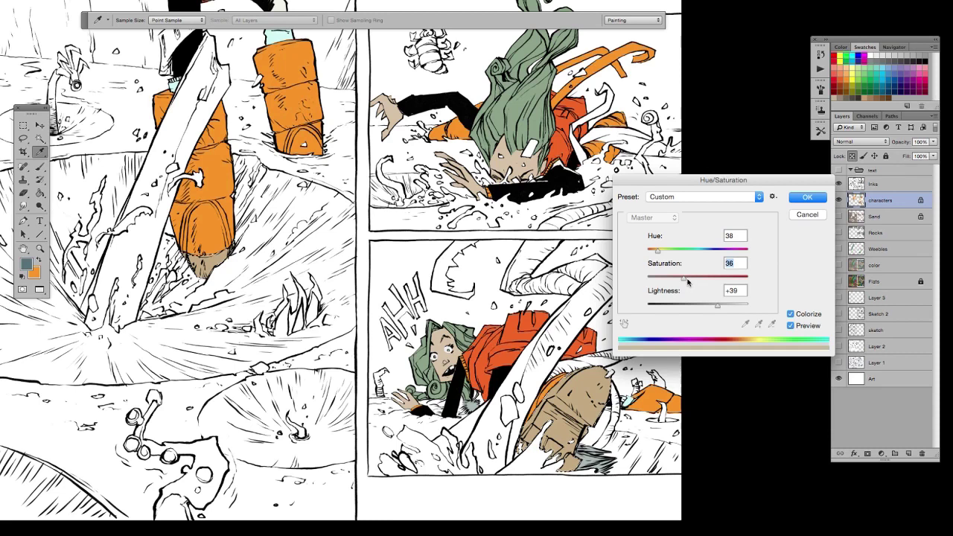
{"action": "key", "text": "Return"}
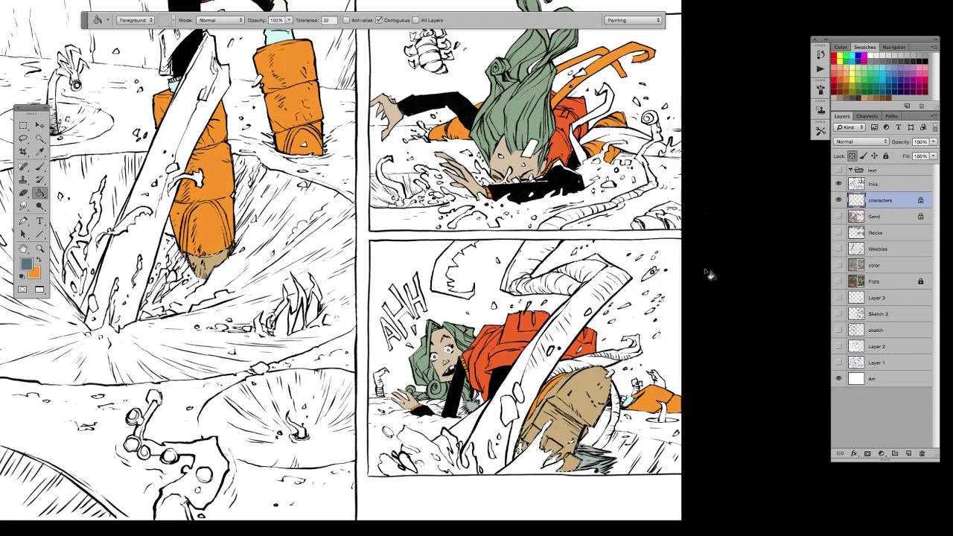
Step: Select the grey spiky patches under the large boot and beside the sleeve, and fill them with pale aqua sampled from the sock
{"action": "scroll", "coordinate": [623, 430], "scroll_direction": "down", "scroll_amount": 2}
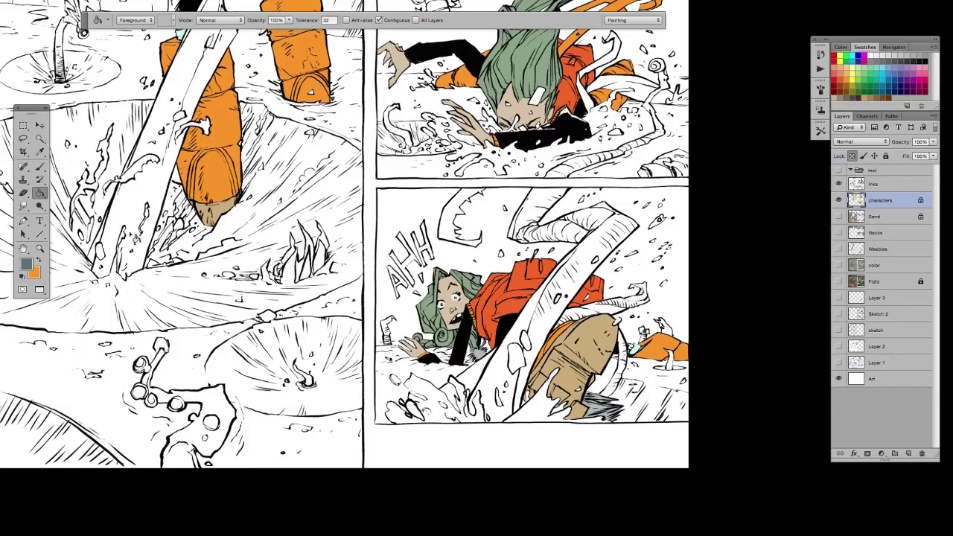
{"action": "left_click", "coordinate": [40, 139]}
{"action": "left_click", "coordinate": [600, 407]}
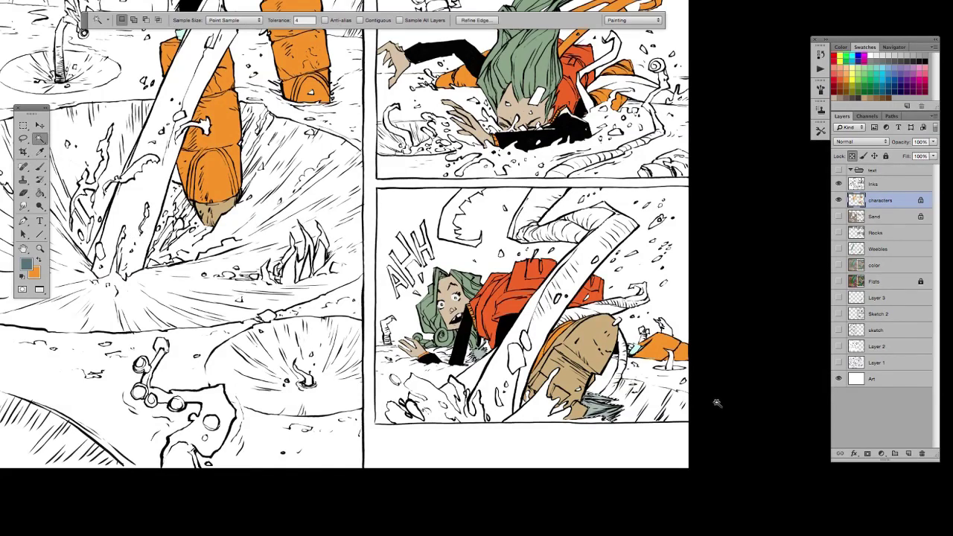
{"action": "key", "text": "ctrl+u"}
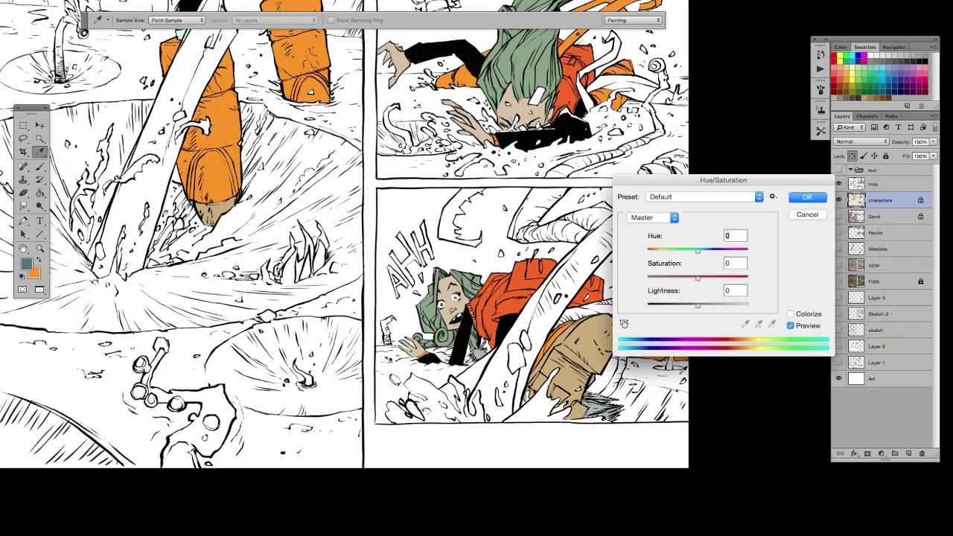
{"action": "left_click", "coordinate": [808, 215]}
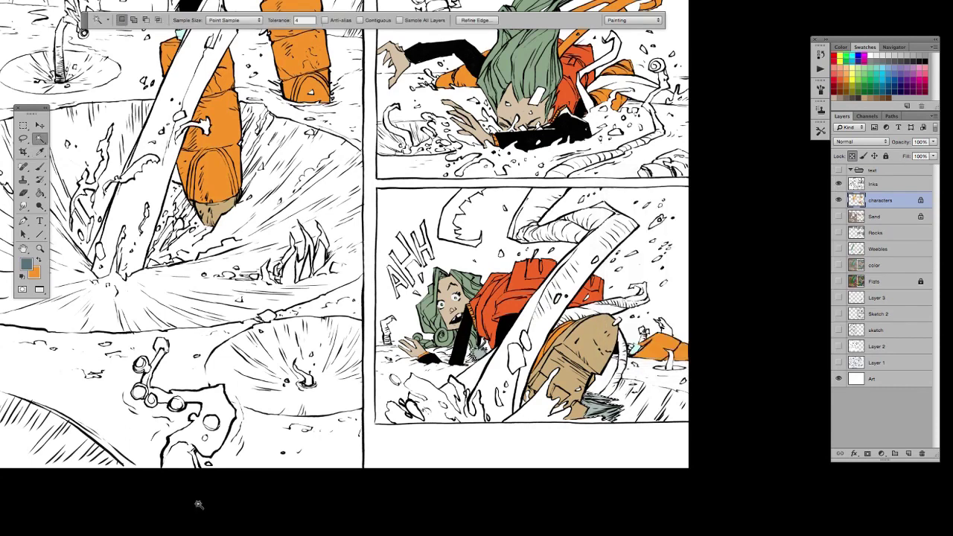
{"action": "left_click", "coordinate": [41, 194]}
{"action": "left_click", "coordinate": [638, 350], "text": "alt"}
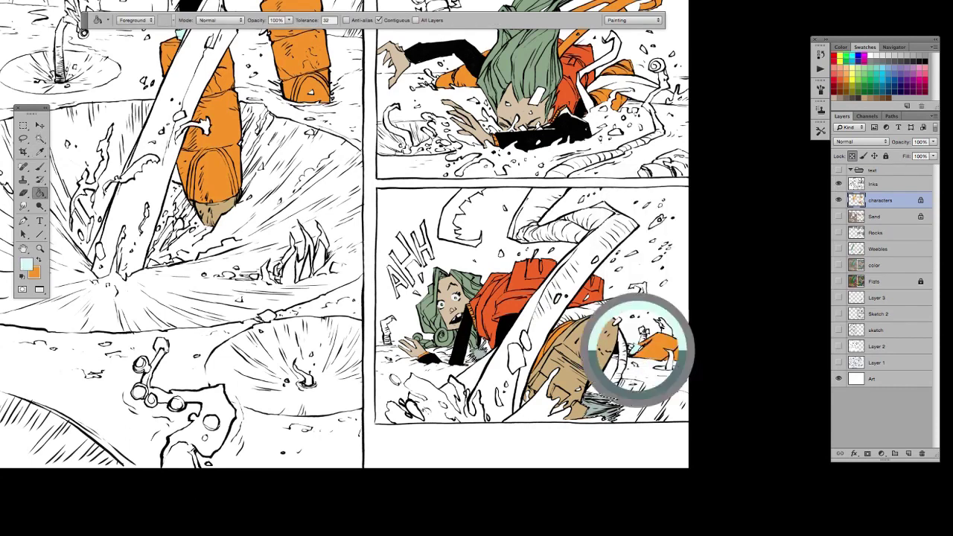
{"action": "left_click", "coordinate": [596, 406]}
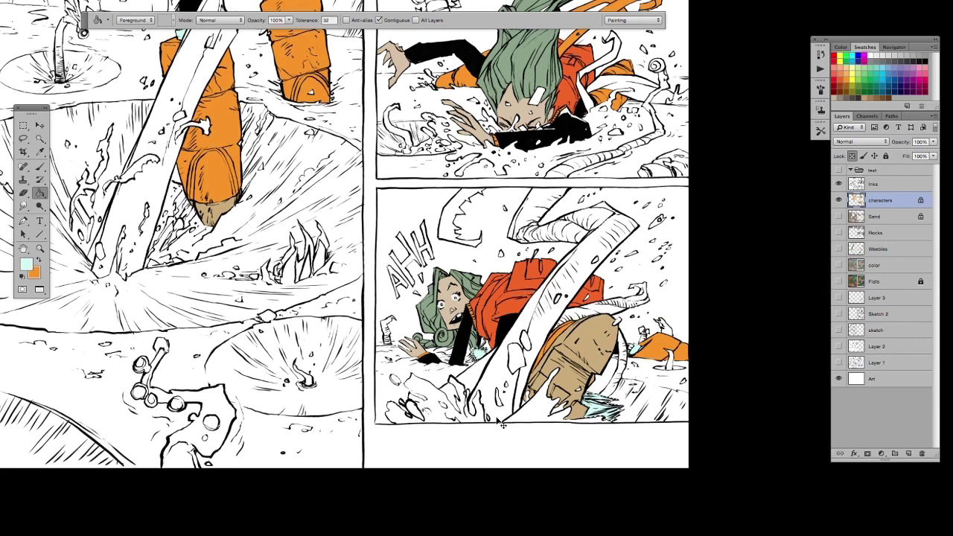
Step: Select the character's green hair in both panels with the Magic Wand, fill it with a light blue swatch and clear the selection
{"action": "left_click_drag", "start_coordinate": [423, 428], "coordinate": [431, 456]}
{"action": "left_click_drag", "start_coordinate": [357, 268], "coordinate": [403, 284]}
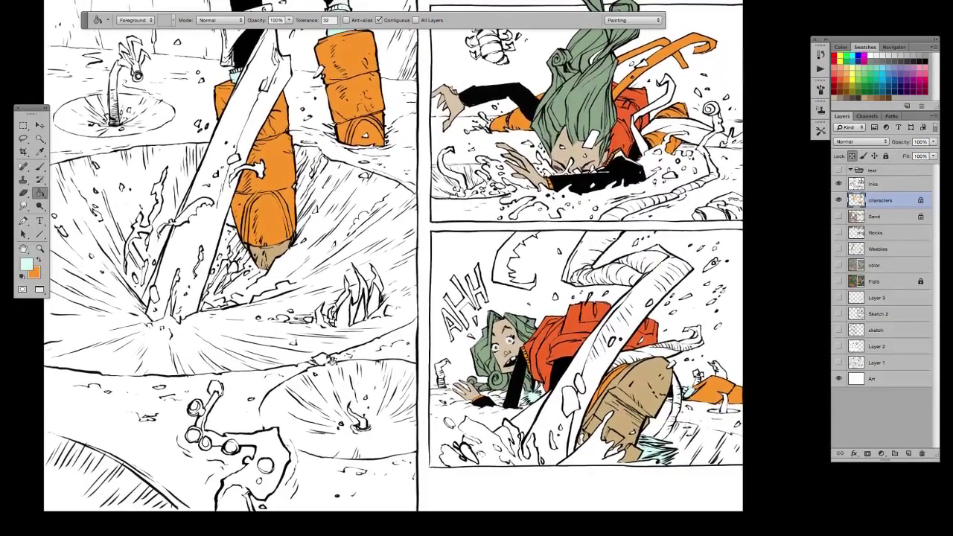
{"action": "left_click", "coordinate": [40, 138]}
{"action": "left_click", "coordinate": [482, 358]}
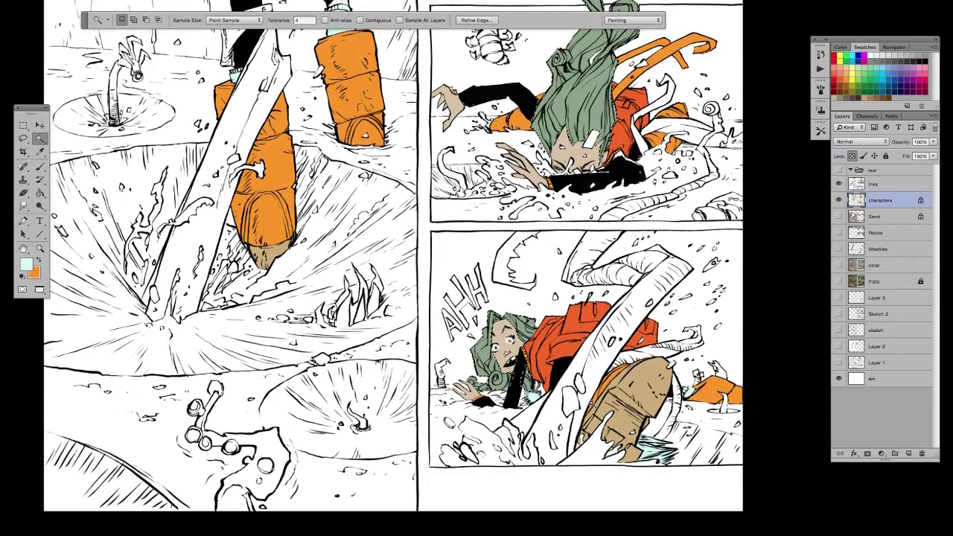
{"action": "left_click_drag", "start_coordinate": [581, 413], "coordinate": [551, 448]}
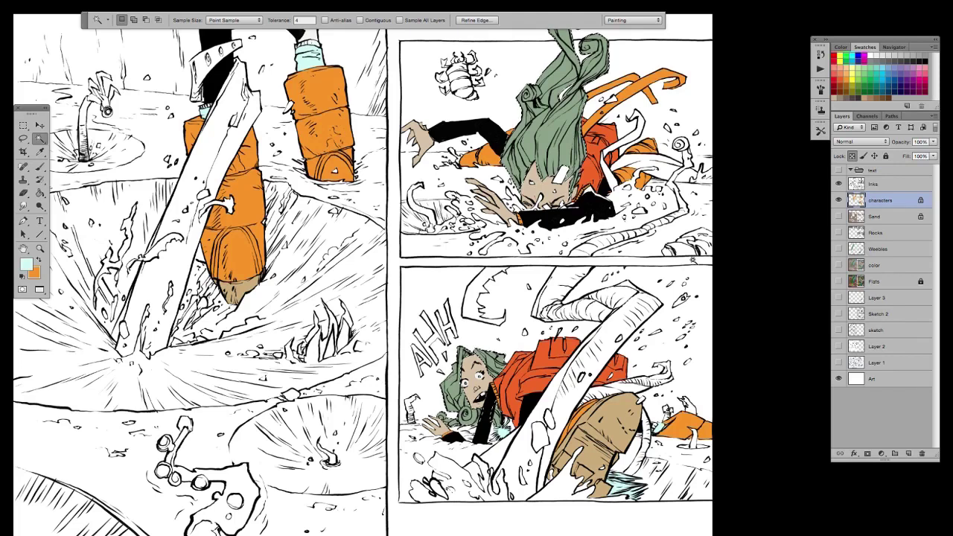
{"action": "key", "text": "g"}
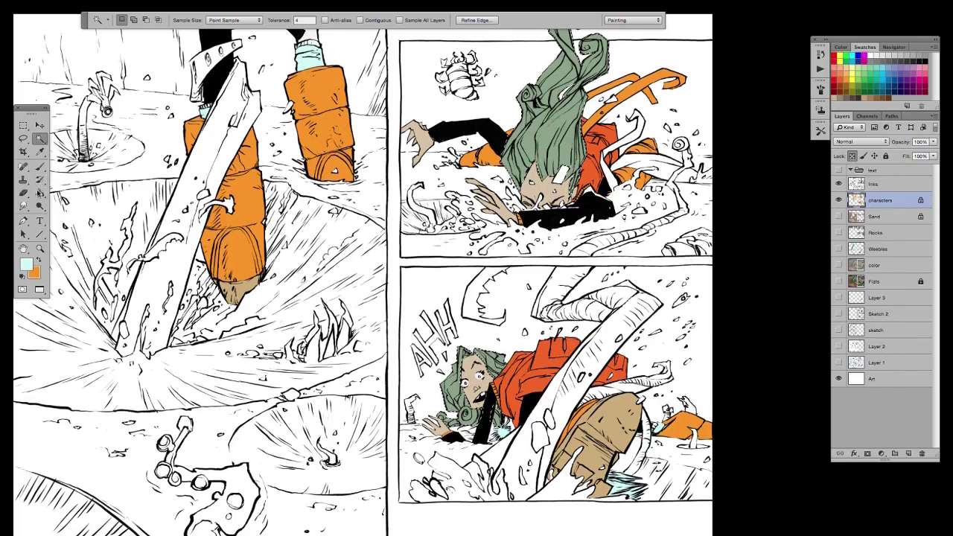
{"action": "left_click", "coordinate": [877, 67]}
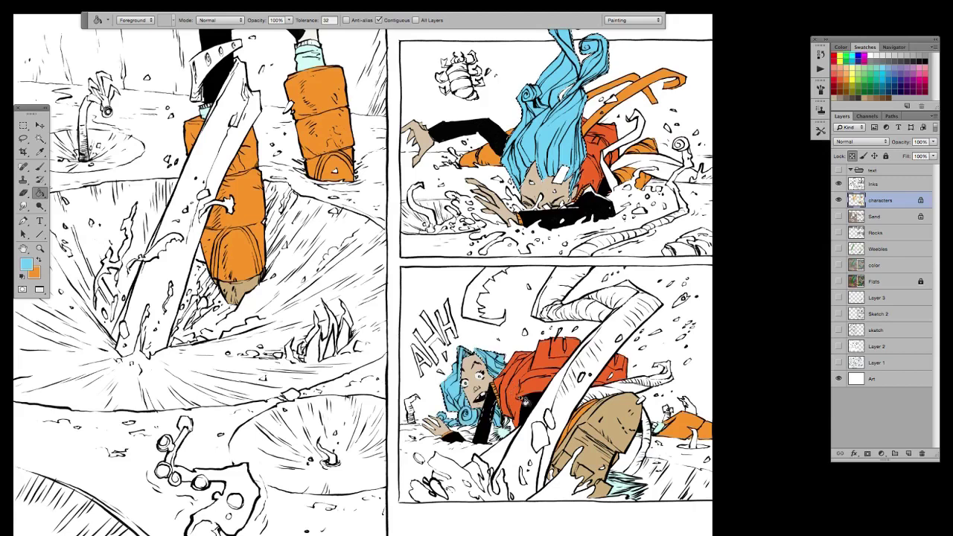
{"action": "key", "text": "super+d"}
{"action": "left_click_drag", "start_coordinate": [560, 411], "coordinate": [556, 431]}
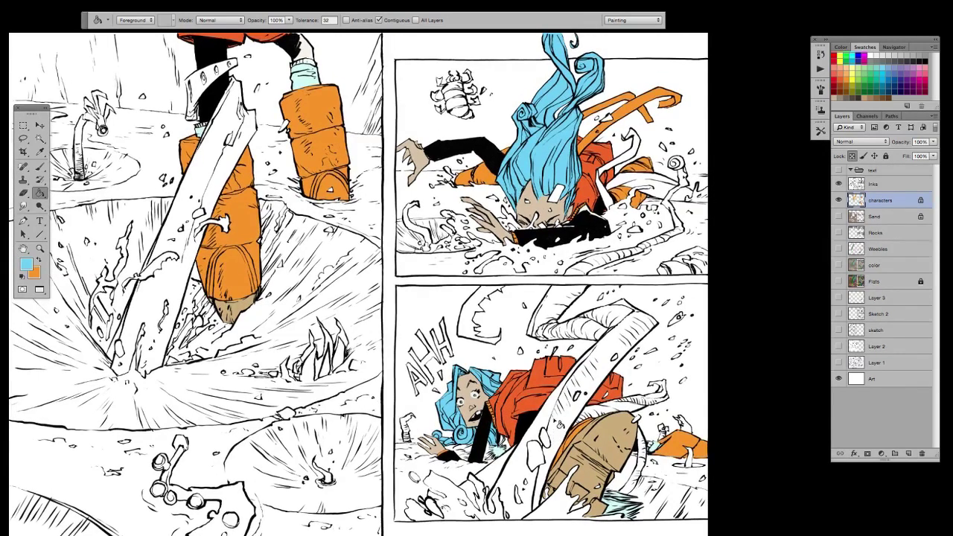
{"action": "scroll", "coordinate": [558, 424], "scroll_direction": "down", "scroll_amount": 3}
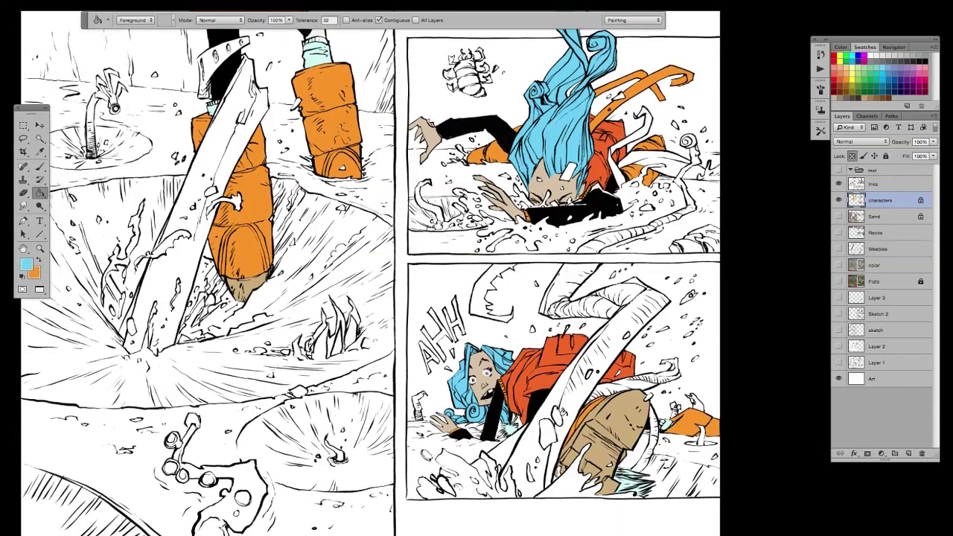
{"action": "scroll", "coordinate": [528, 342], "scroll_direction": "up", "scroll_amount": 5}
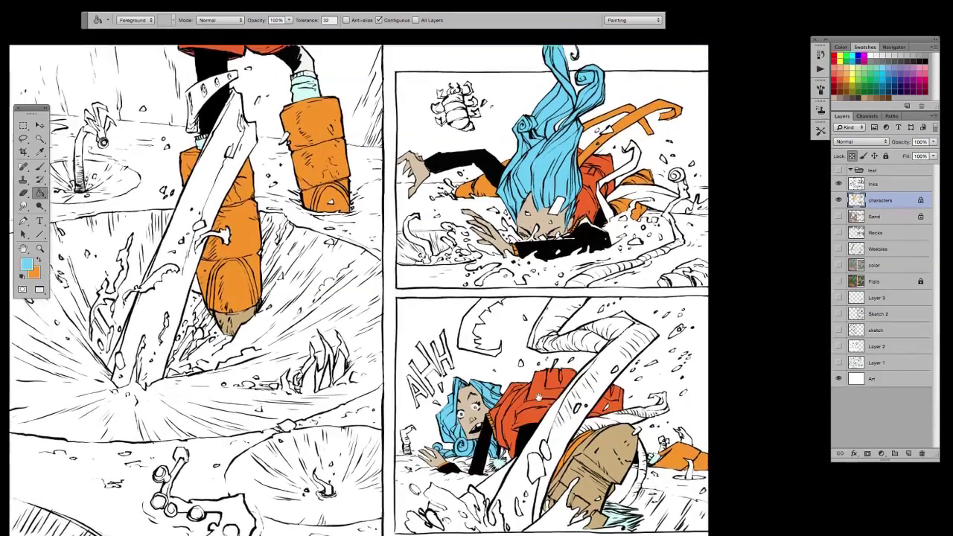
{"action": "scroll", "coordinate": [540, 423], "scroll_direction": "down", "scroll_amount": 2}
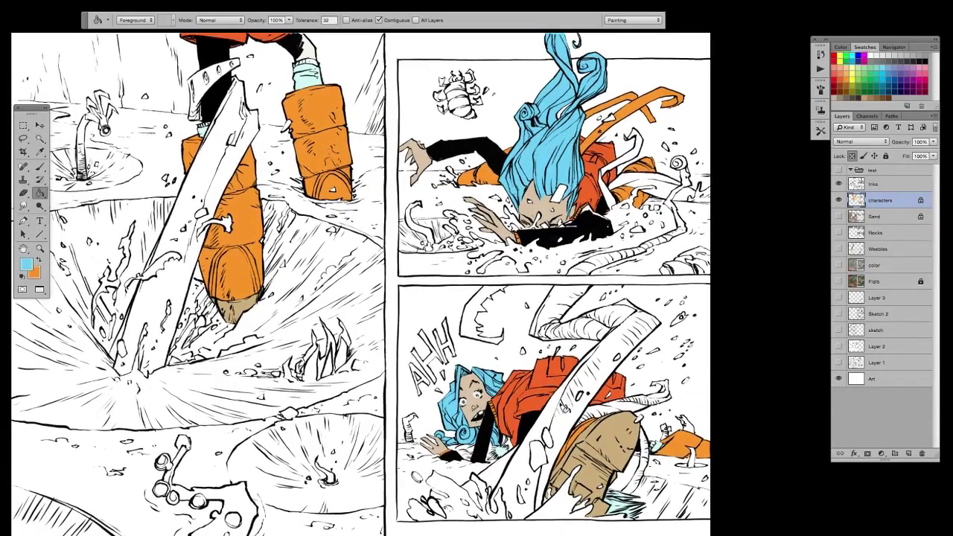
{"action": "scroll", "coordinate": [597, 463], "scroll_direction": "down", "scroll_amount": 3}
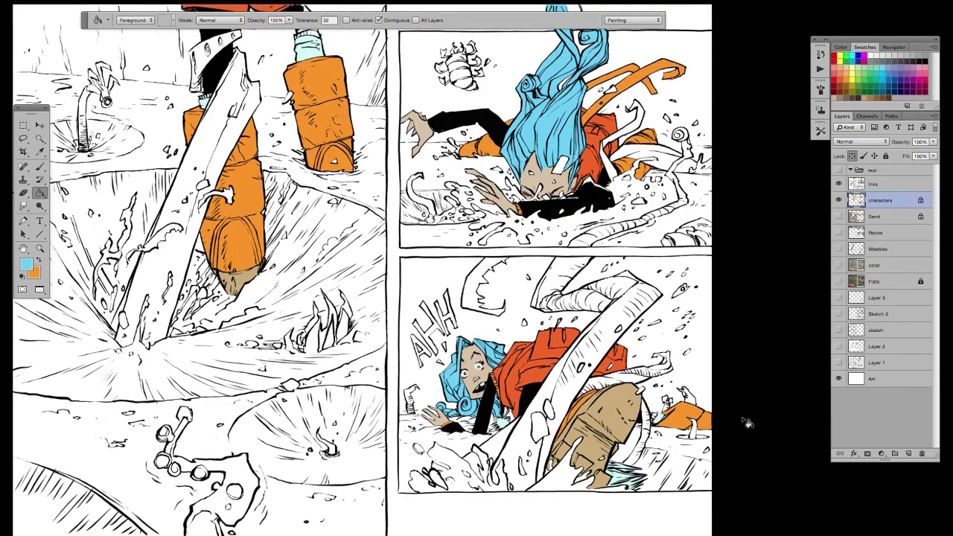
Step: Make the Inks layer active and show it alone, with every other layer hidden
{"action": "left_click", "coordinate": [25, 140]}
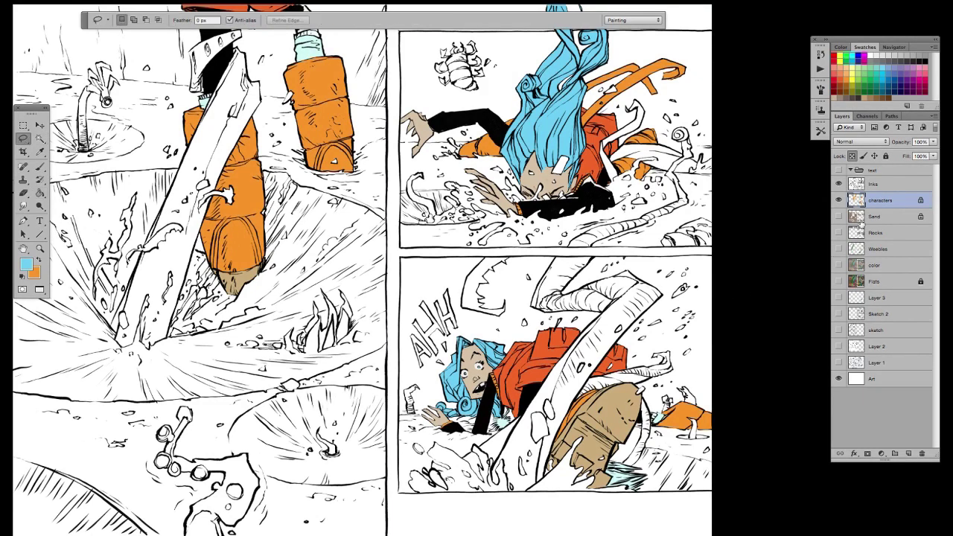
{"action": "left_click", "coordinate": [855, 184]}
{"action": "left_click", "coordinate": [839, 183], "text": "alt"}
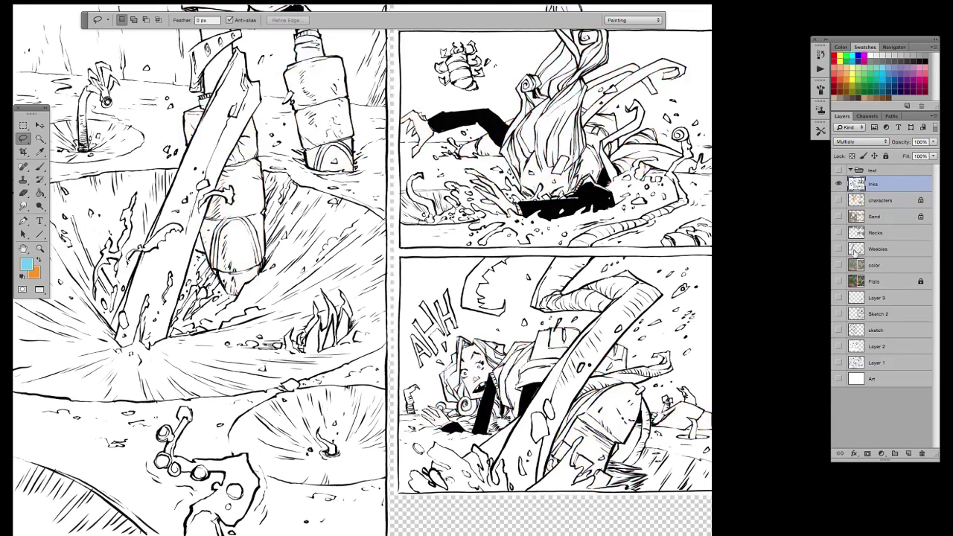
{"action": "key", "text": "super+minus"}
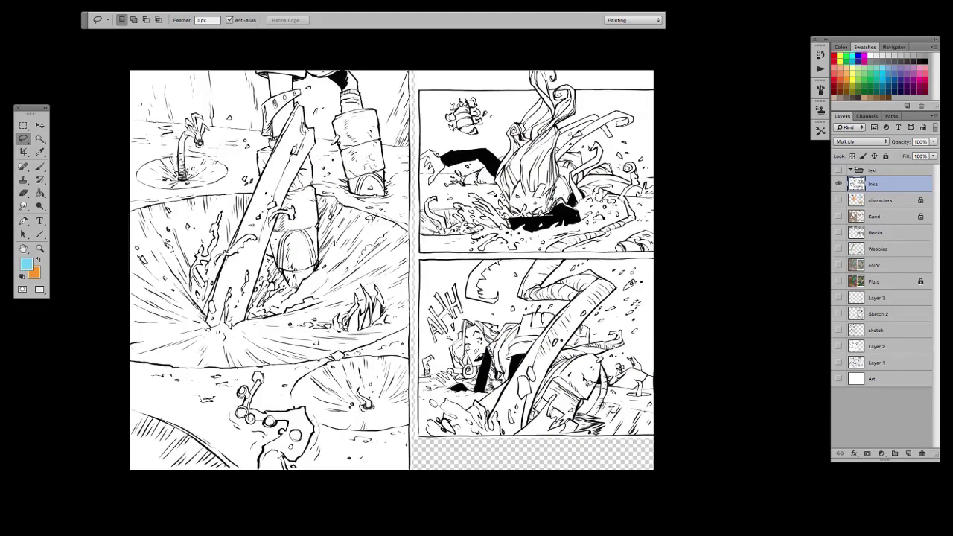
{"action": "left_click_drag", "start_coordinate": [540, 400], "coordinate": [556, 401]}
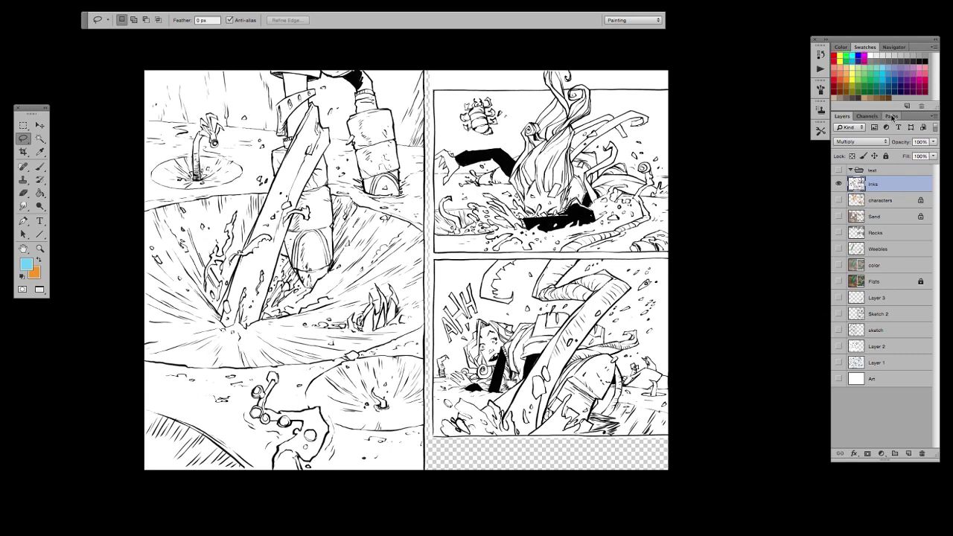
Step: Load the RGB composite channel as a selection, invert it to cover the ink lines, and hide the Inks layer
{"action": "left_click", "coordinate": [868, 117]}
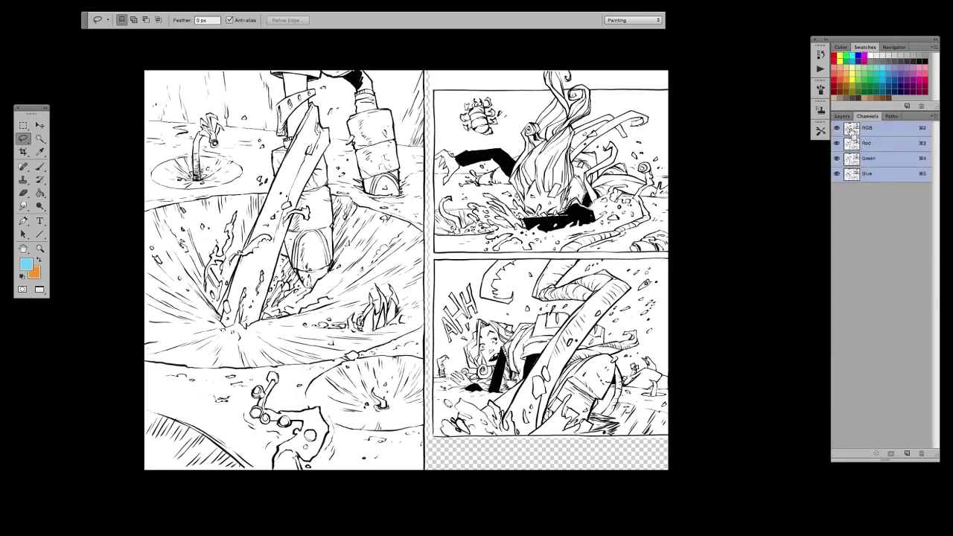
{"action": "left_click", "coordinate": [851, 134], "text": "super"}
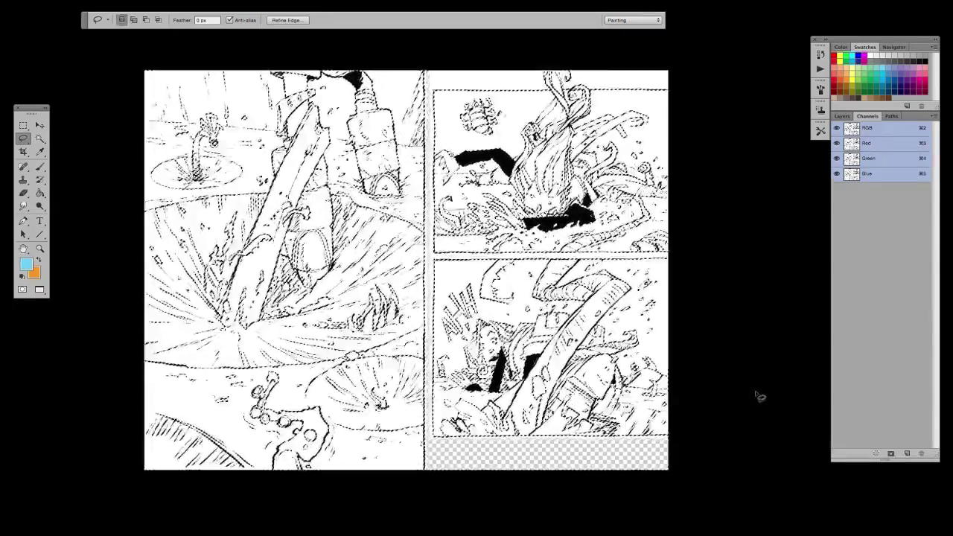
{"action": "left_click", "coordinate": [843, 117]}
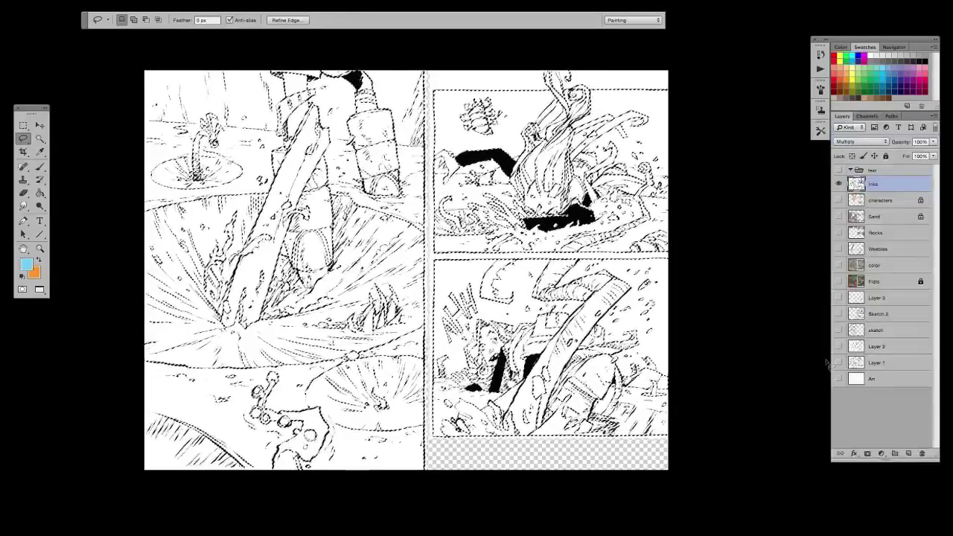
{"action": "left_click", "coordinate": [839, 184]}
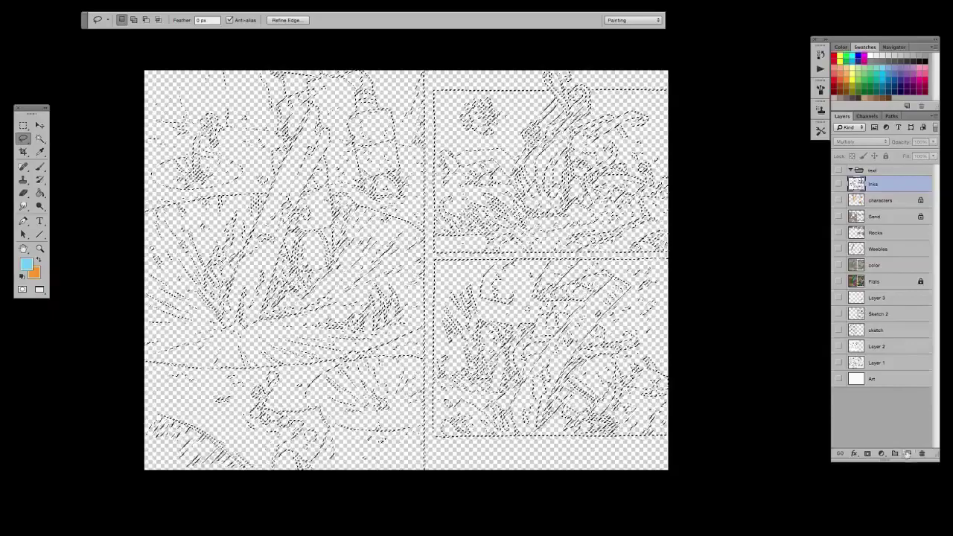
Step: Create a new layer above Inks and name it "Ink alpha"
{"action": "left_click", "coordinate": [908, 454]}
{"action": "double_click", "coordinate": [877, 184]}
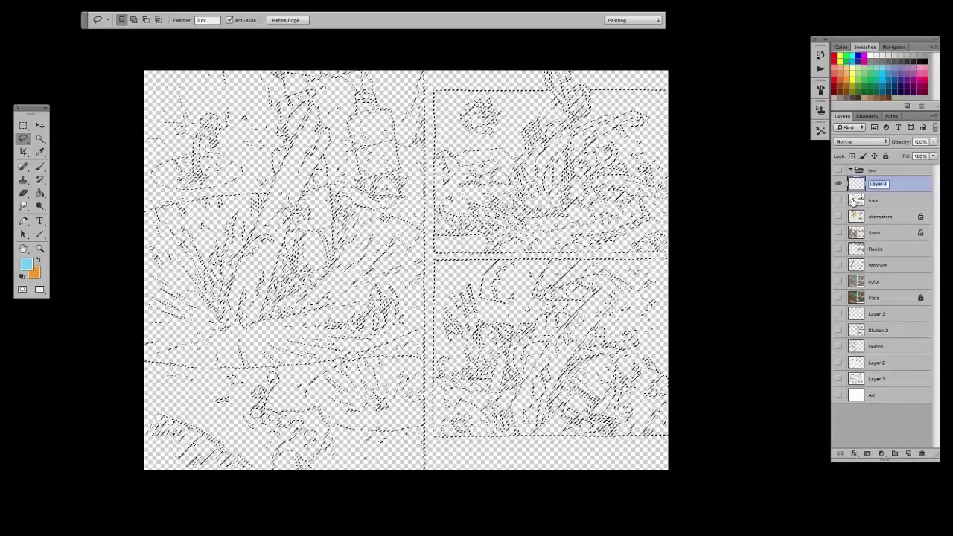
{"action": "type", "text": "In"}
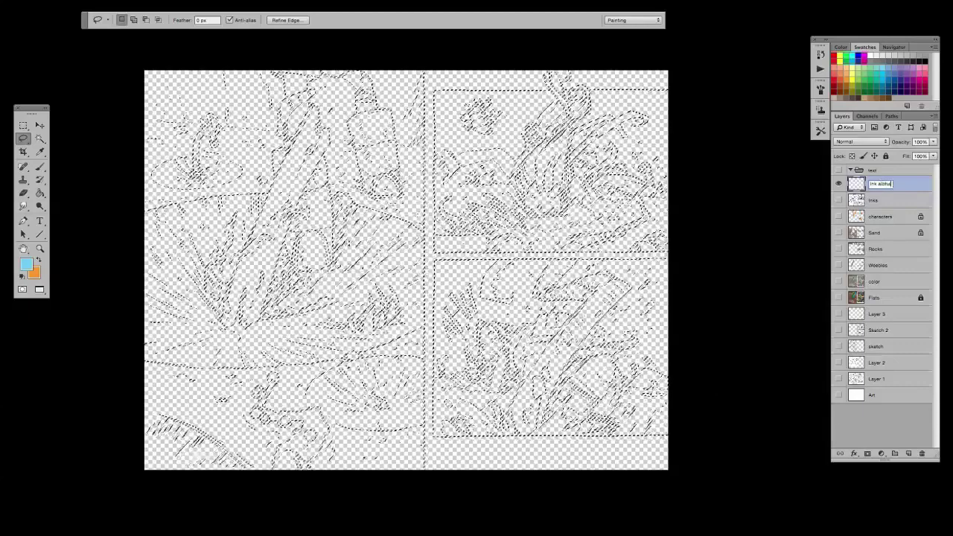
{"action": "type", "text": "k alpha"}
{"action": "key", "text": "Return"}
Step: Fill the line art selection with default black on the Ink alpha layer, clear the selection and show the white Art layer
{"action": "left_click", "coordinate": [39, 193]}
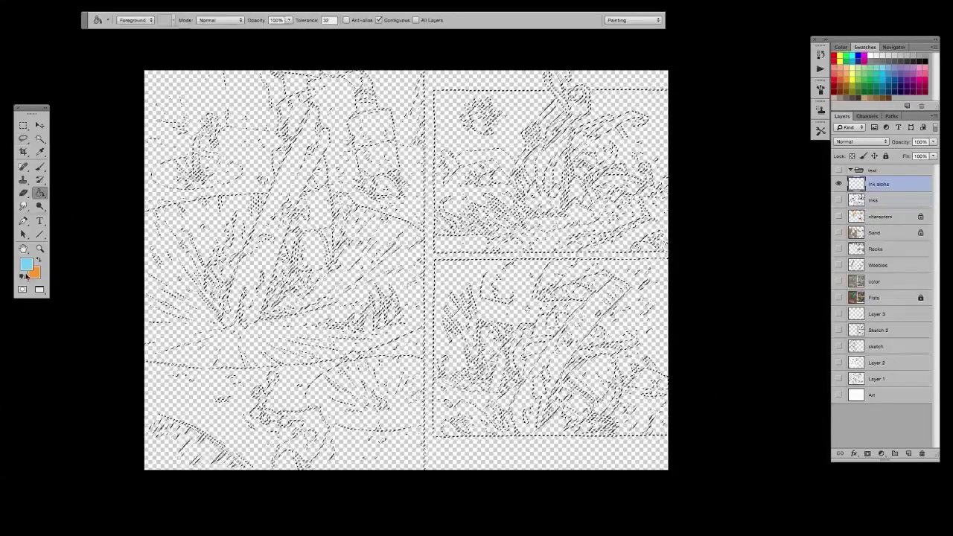
{"action": "left_click", "coordinate": [23, 276]}
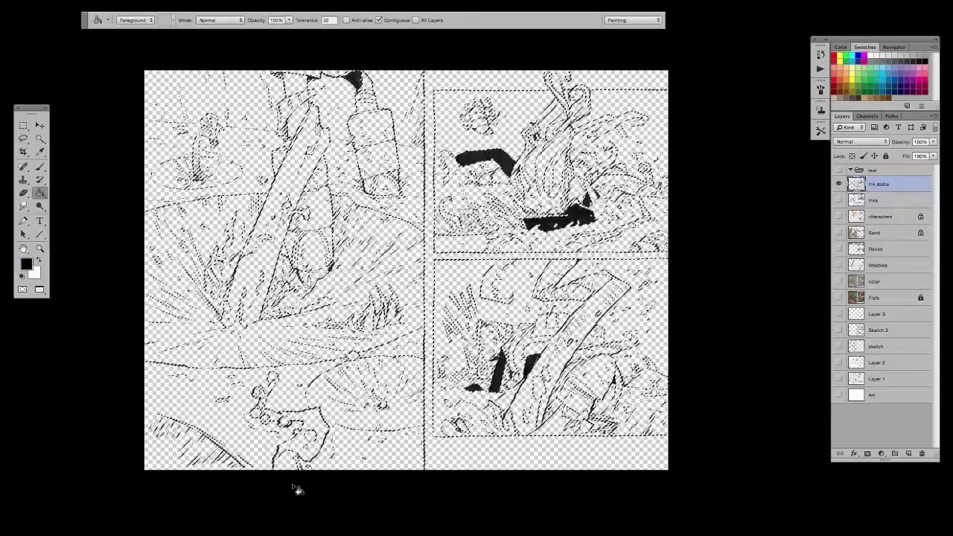
{"action": "left_click", "coordinate": [839, 395]}
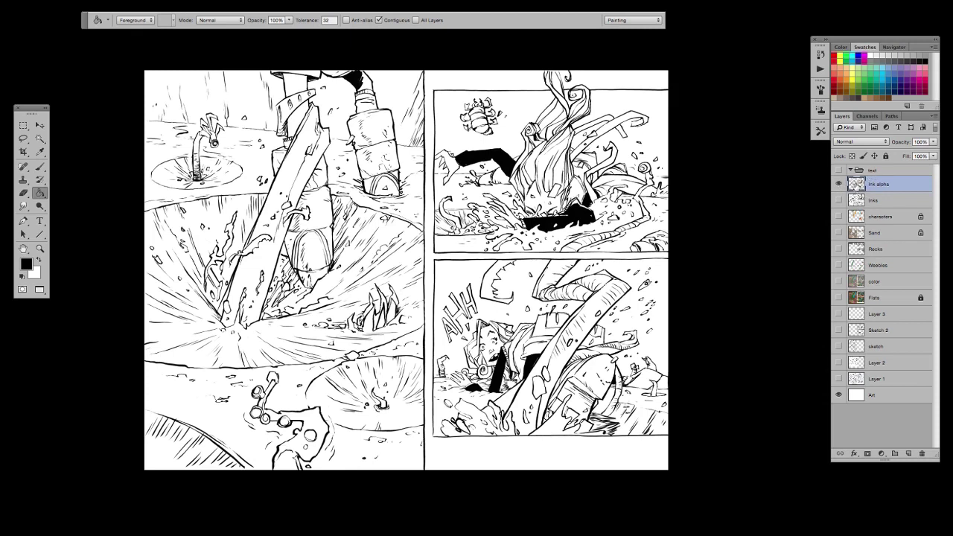
{"action": "left_click", "coordinate": [851, 155]}
{"action": "left_click", "coordinate": [852, 157]}
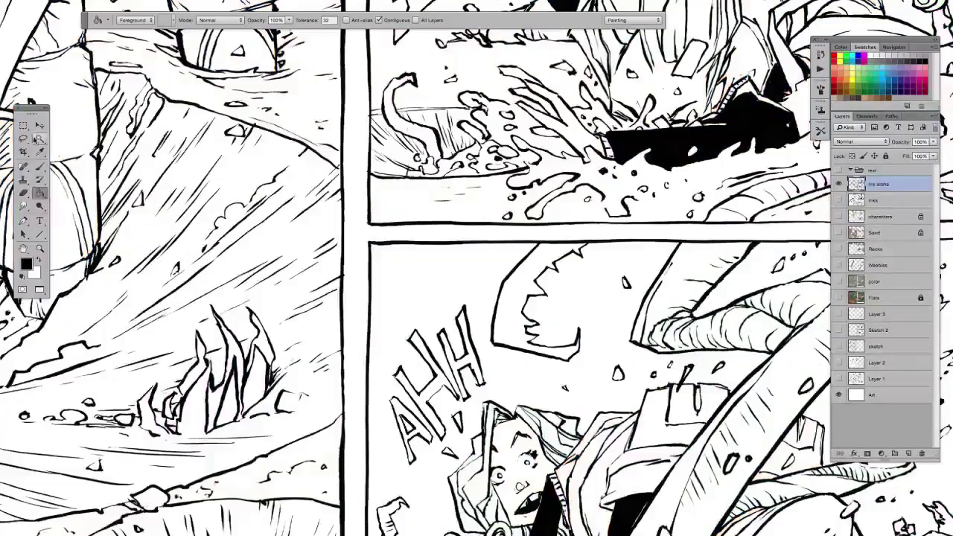
Step: Delete the original Inks layer, keeping the Ink alpha layer as the line art
{"action": "key", "text": "l"}
{"action": "scroll", "coordinate": [756, 314], "scroll_direction": "right", "scroll_amount": 4}
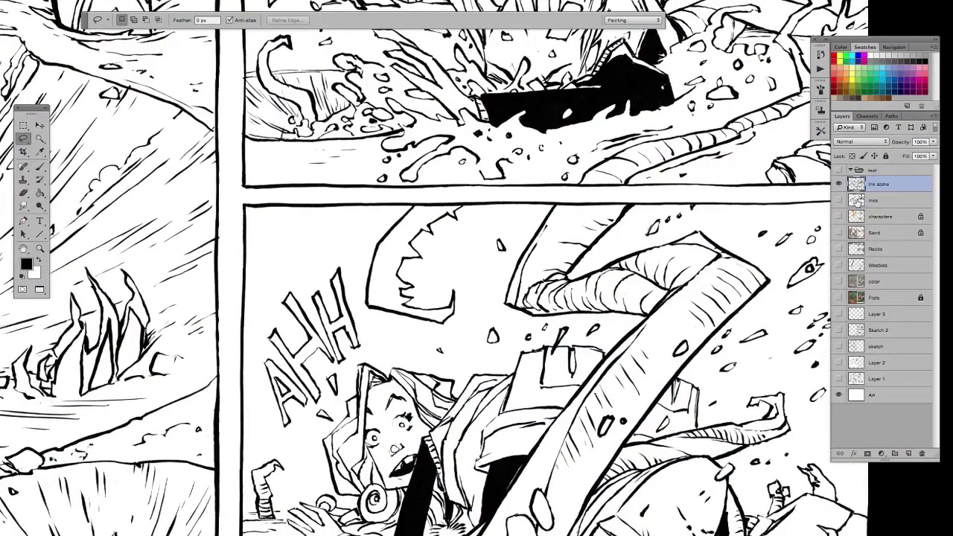
{"action": "left_click_drag", "start_coordinate": [864, 200], "coordinate": [918, 445]}
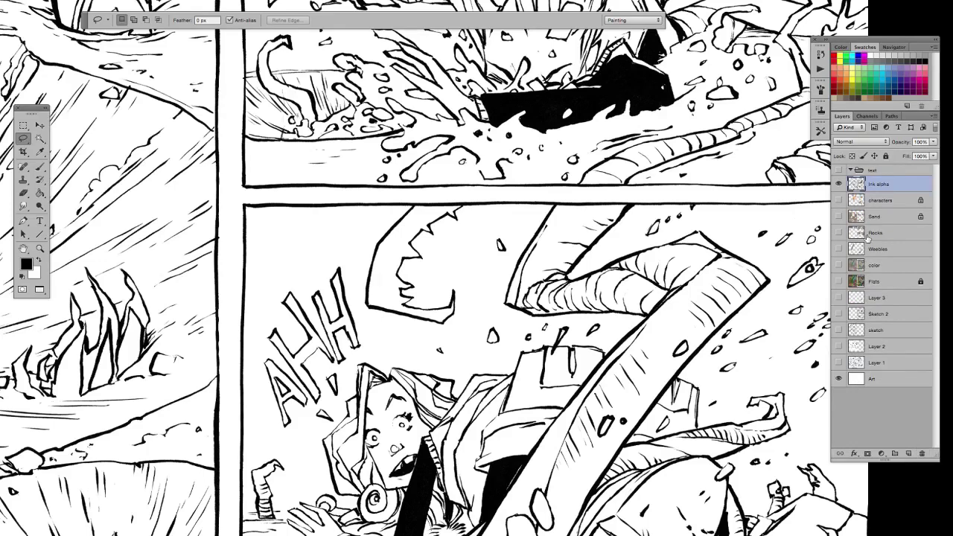
{"action": "left_click_drag", "start_coordinate": [692, 385], "coordinate": [582, 415]}
{"action": "scroll", "coordinate": [387, 268], "scroll_direction": "down", "scroll_amount": 10}
{"action": "scroll", "coordinate": [387, 268], "scroll_direction": "right", "scroll_amount": 2}
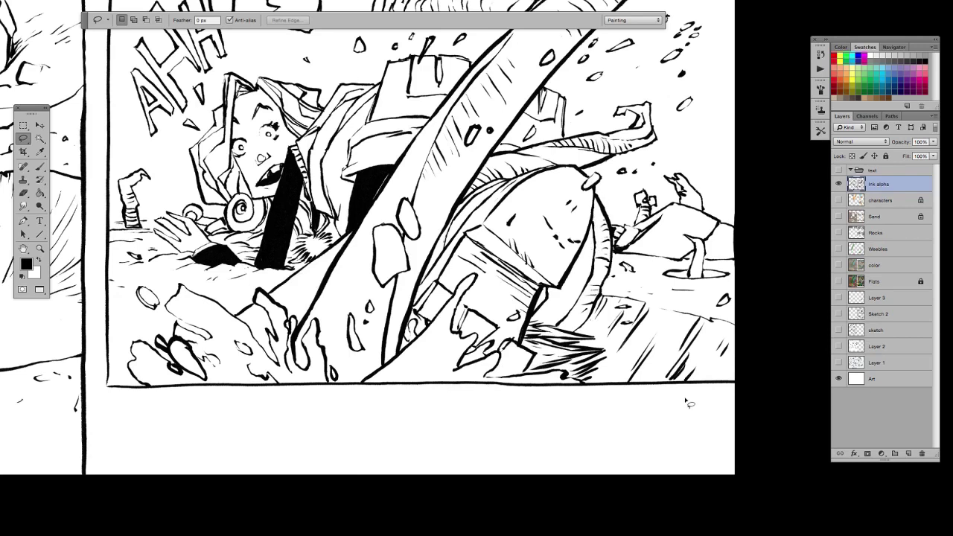
Step: Show the characters and Sand color layers beneath the inks and make the Sand layer active
{"action": "key", "text": "ctrl+minus"}
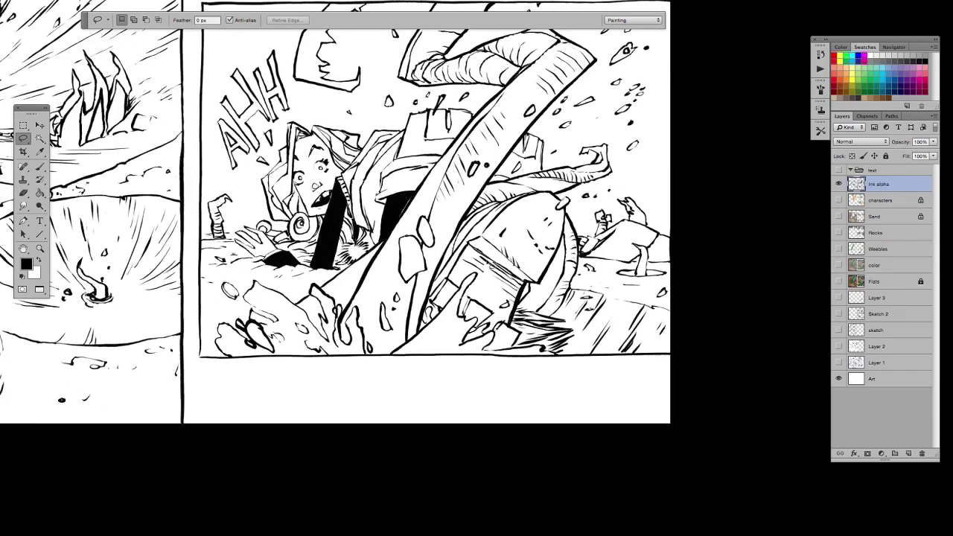
{"action": "key", "text": "ctrl+plus"}
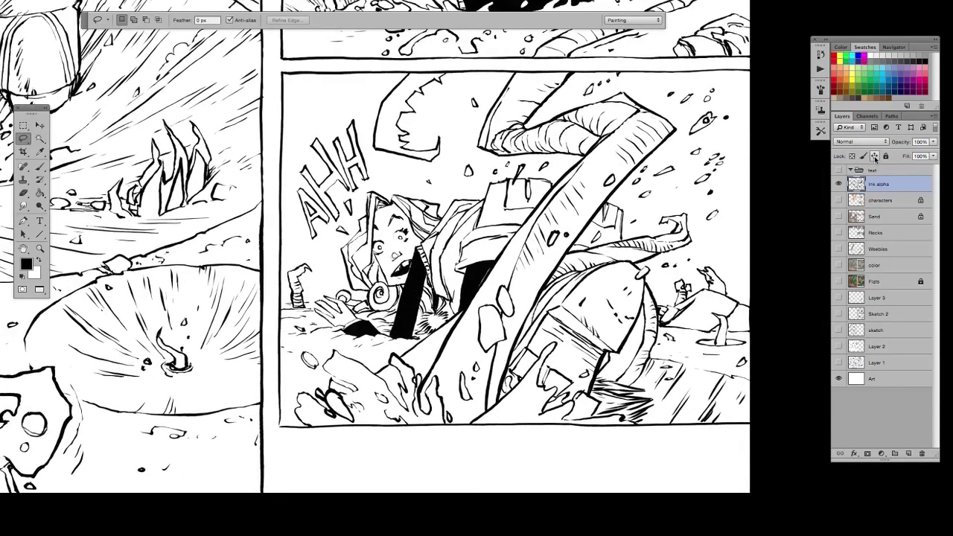
{"action": "scroll", "coordinate": [659, 360], "scroll_direction": "up", "scroll_amount": 2}
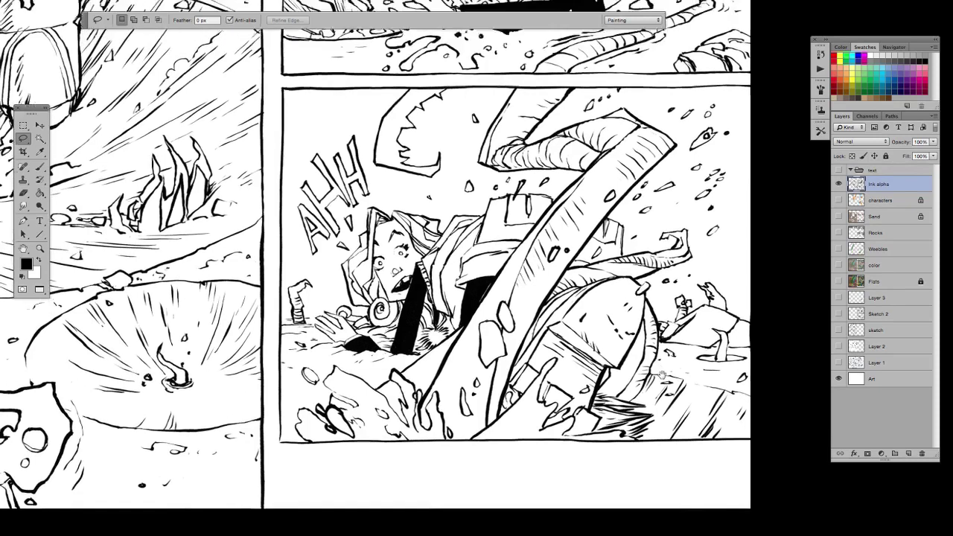
{"action": "left_click", "coordinate": [839, 201]}
{"action": "left_click", "coordinate": [839, 216]}
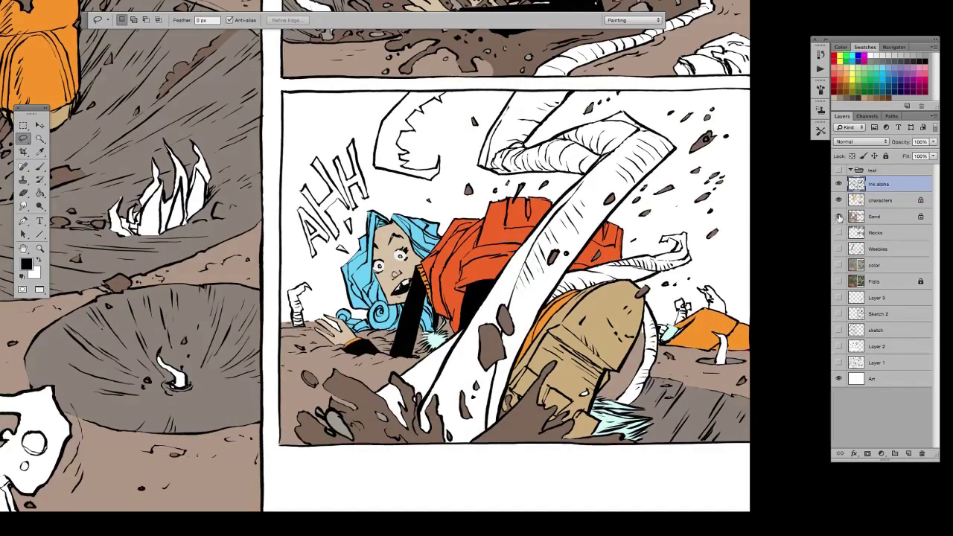
{"action": "left_click", "coordinate": [839, 216]}
{"action": "left_click", "coordinate": [839, 216]}
{"action": "left_click", "coordinate": [864, 216]}
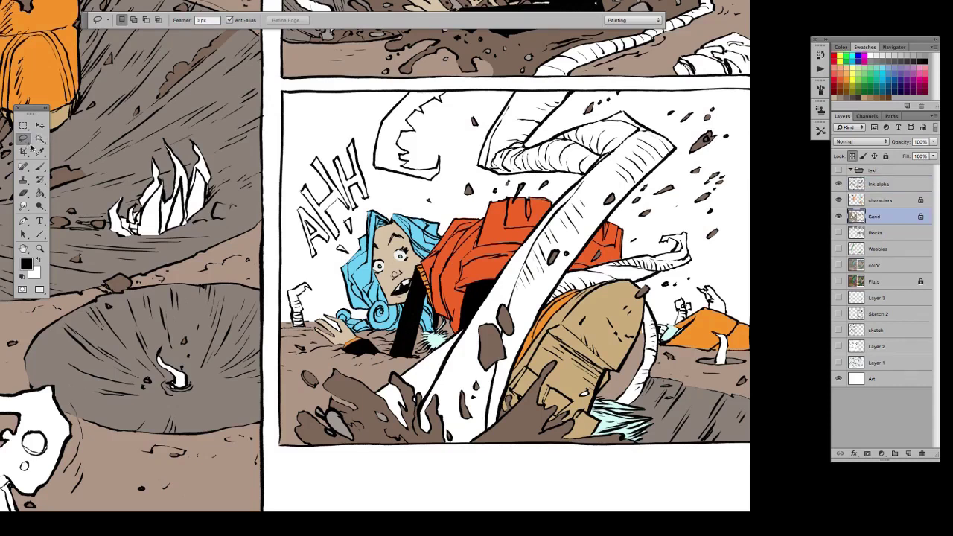
Step: Lasso the sand color between the shoe sole and the curled tentacle, delete it with transparency unlocked, then relock transparency and deselect
{"action": "key", "text": "super+plus"}
{"action": "mouse_move", "coordinate": [696, 358]}
{"action": "left_mouse_down"}
{"action": "mouse_move", "coordinate": [607, 273]}
{"action": "mouse_move", "coordinate": [577, 372]}
{"action": "mouse_move", "coordinate": [622, 296]}
{"action": "mouse_move", "coordinate": [603, 257]}
{"action": "left_mouse_up"}
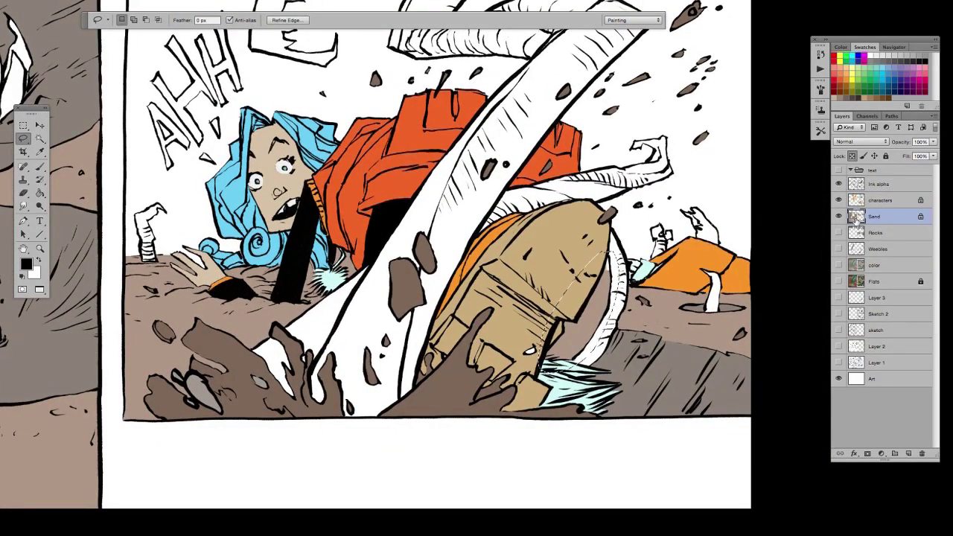
{"action": "left_click", "coordinate": [852, 156]}
{"action": "key", "text": "Delete"}
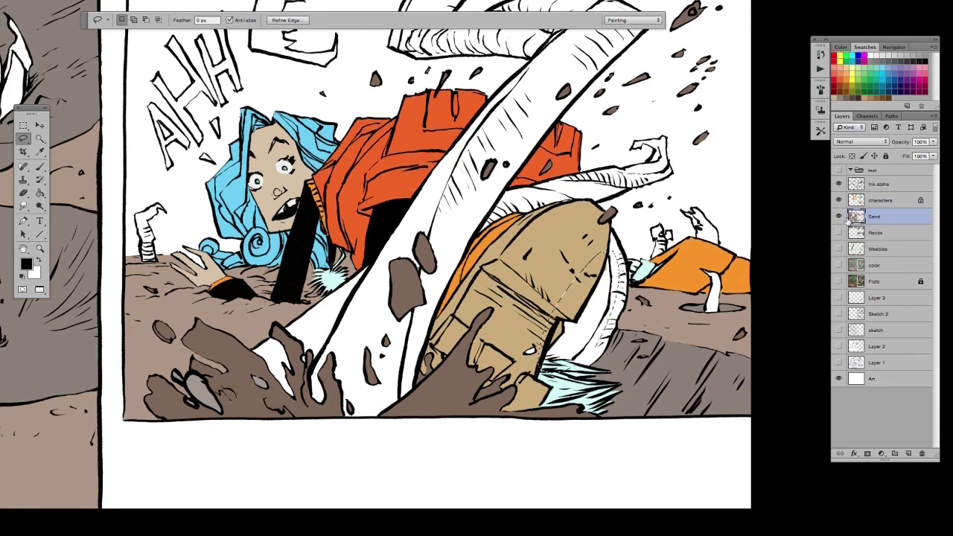
{"action": "left_click", "coordinate": [852, 155]}
{"action": "key", "text": "ctrl+d"}
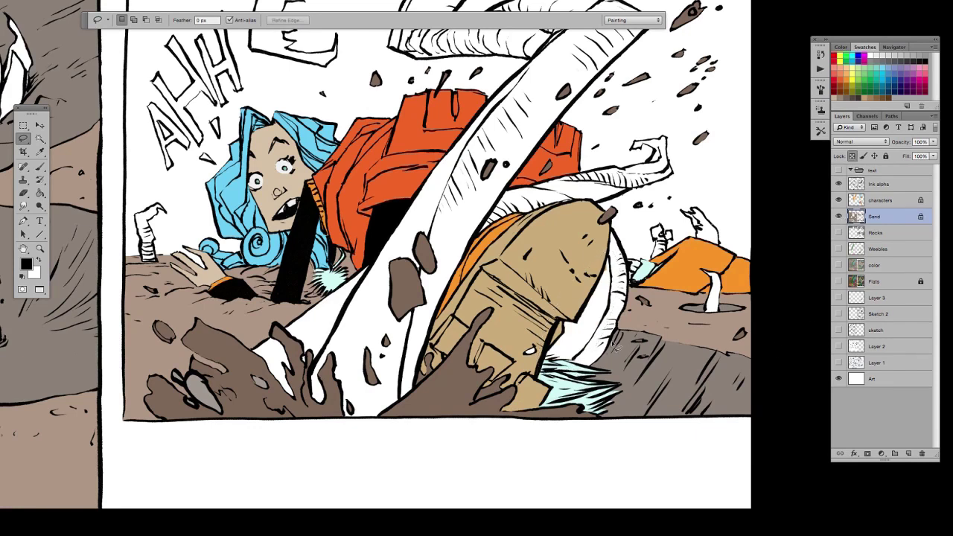
Step: On the characters layer, lasso the small sliver beside the shoe's heel and fill it with the orange sampled from the pants
{"action": "left_click", "coordinate": [839, 199]}
{"action": "left_click", "coordinate": [839, 199]}
{"action": "left_click", "coordinate": [849, 199]}
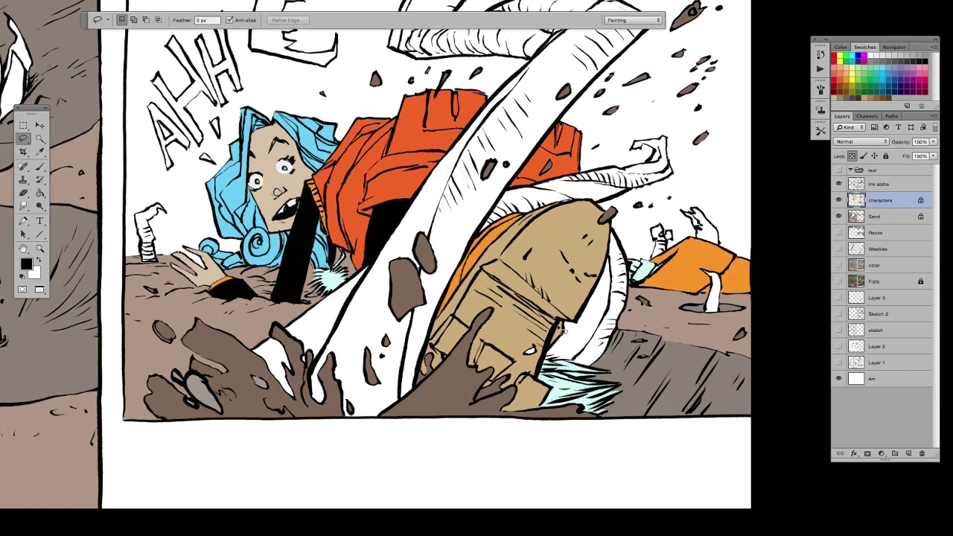
{"action": "mouse_move", "coordinate": [557, 340]}
{"action": "left_mouse_down"}
{"action": "mouse_move", "coordinate": [553, 353]}
{"action": "mouse_move", "coordinate": [572, 313]}
{"action": "left_mouse_up"}
{"action": "key", "text": "g"}
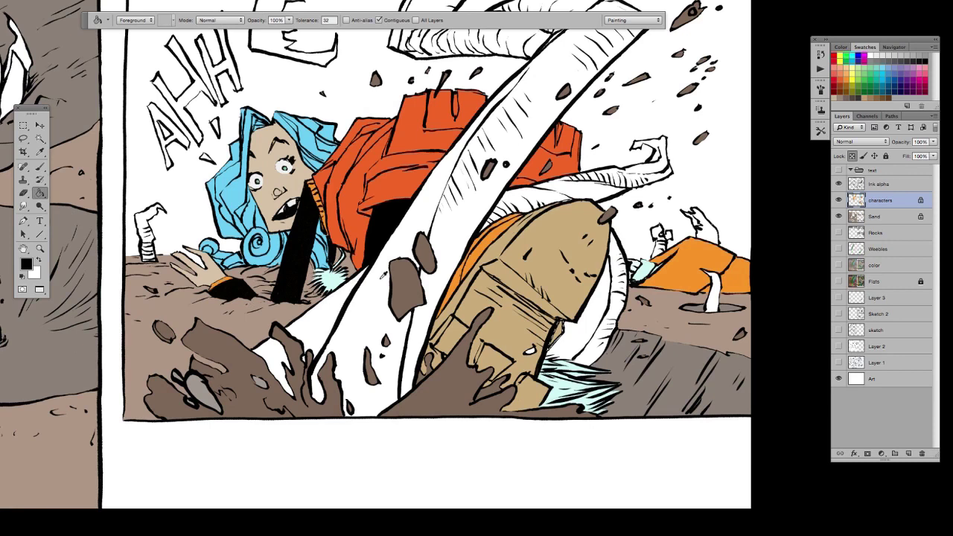
{"action": "left_click", "coordinate": [480, 252], "text": "alt"}
{"action": "left_click", "coordinate": [560, 337]}
Step: Show the Weebles layer and lasso the white gap between the shoe, the fur trim and the curled tentacle
{"action": "left_click", "coordinate": [839, 249]}
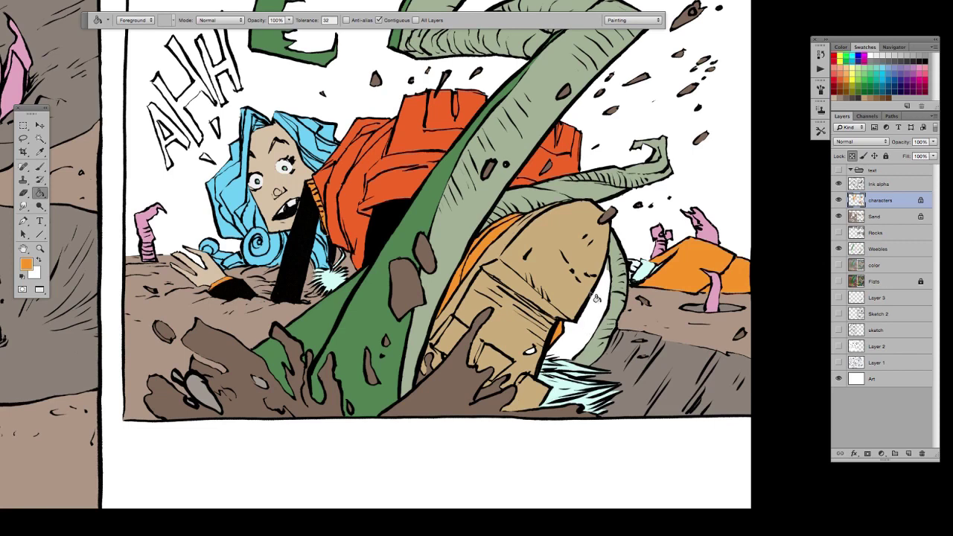
{"action": "left_click", "coordinate": [23, 138]}
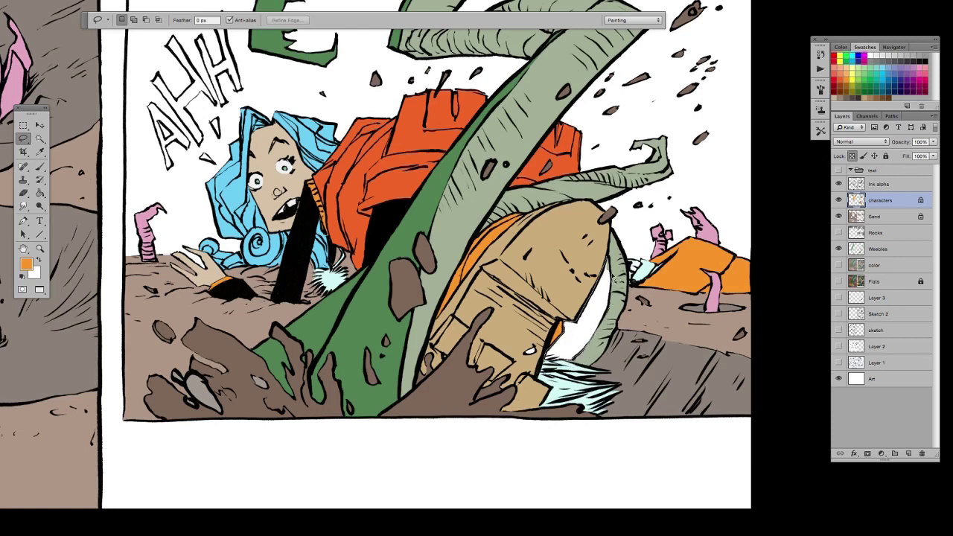
{"action": "left_click_drag", "start_coordinate": [612, 283], "coordinate": [609, 260]}
{"action": "key", "text": "super+plus"}
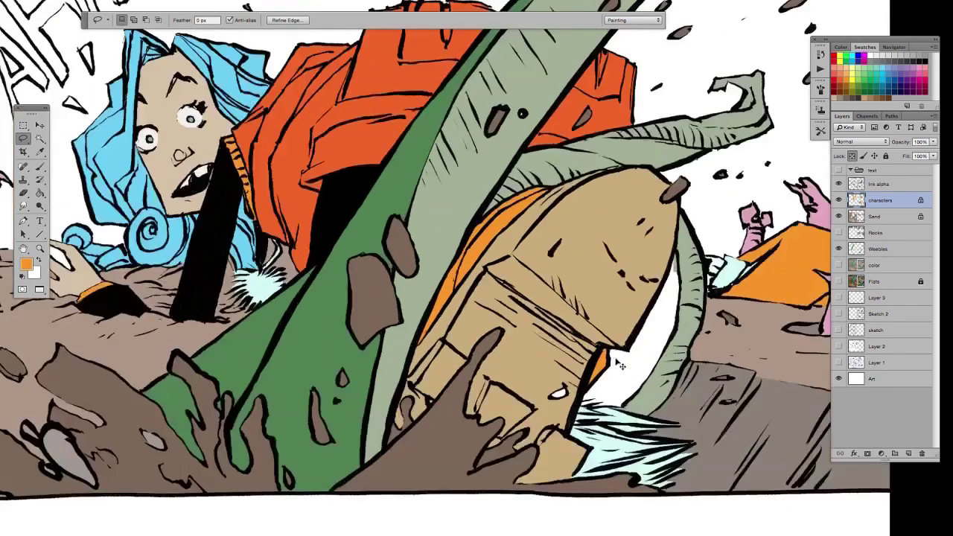
{"action": "key", "text": "super+plus"}
{"action": "key", "text": "super+plus"}
{"action": "left_click_drag", "start_coordinate": [661, 451], "coordinate": [336, 327]}
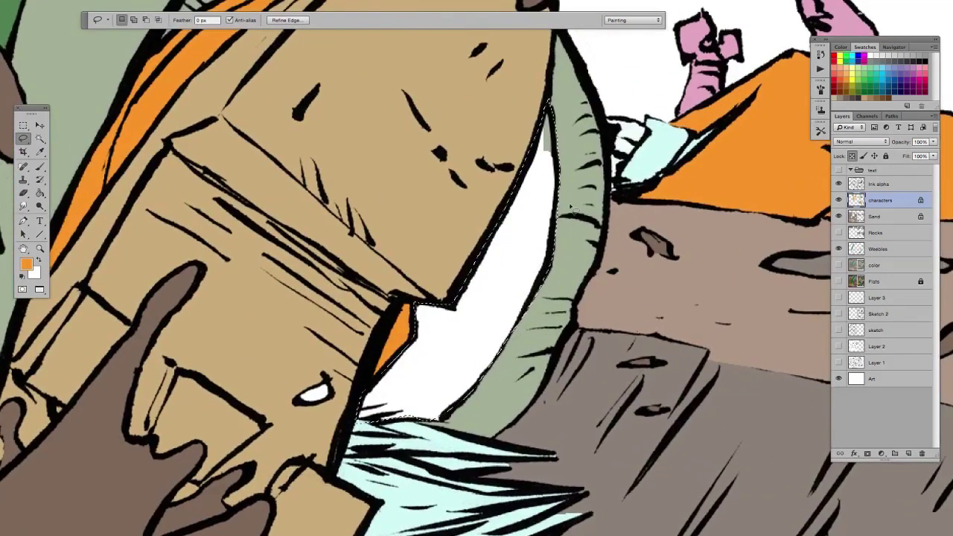
{"action": "mouse_move", "coordinate": [560, 169]}
{"action": "left_mouse_down"}
{"action": "mouse_move", "coordinate": [555, 223]}
{"action": "mouse_move", "coordinate": [558, 151]}
{"action": "mouse_move", "coordinate": [554, 249]}
{"action": "mouse_move", "coordinate": [524, 325]}
{"action": "mouse_move", "coordinate": [527, 312]}
{"action": "mouse_move", "coordinate": [488, 376]}
{"action": "mouse_move", "coordinate": [439, 424]}
{"action": "mouse_move", "coordinate": [368, 427]}
{"action": "mouse_move", "coordinate": [383, 421]}
{"action": "left_mouse_up"}
{"action": "key", "text": "shift"}
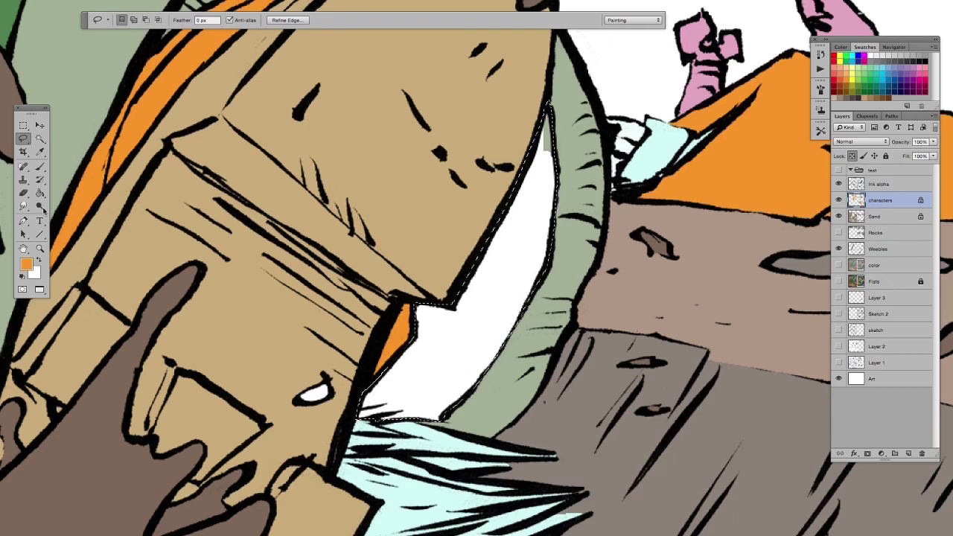
Step: Fill the selected gap on the Weebles layer with the tentacle's sampled dark green, deselect, and lock the layer's transparent pixels
{"action": "left_click", "coordinate": [40, 193]}
{"action": "left_click_drag", "start_coordinate": [413, 238], "coordinate": [452, 480]}
{"action": "left_click", "coordinate": [80, 123], "text": "alt"}
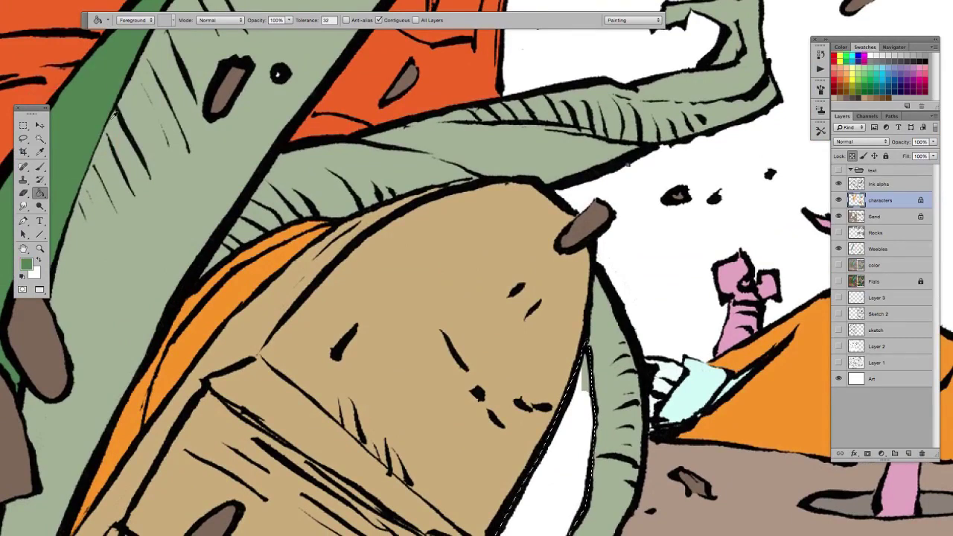
{"action": "left_click_drag", "start_coordinate": [537, 407], "coordinate": [463, 191]}
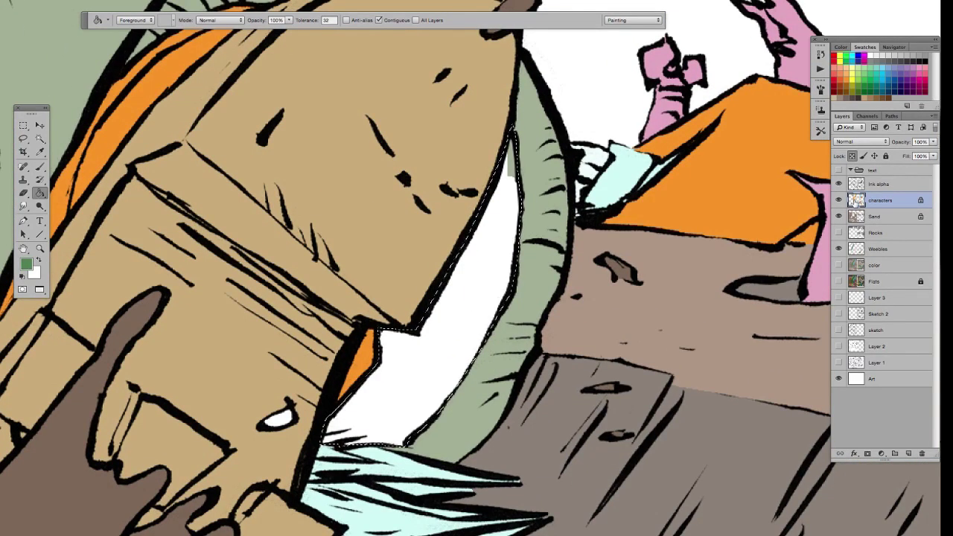
{"action": "left_click", "coordinate": [857, 234]}
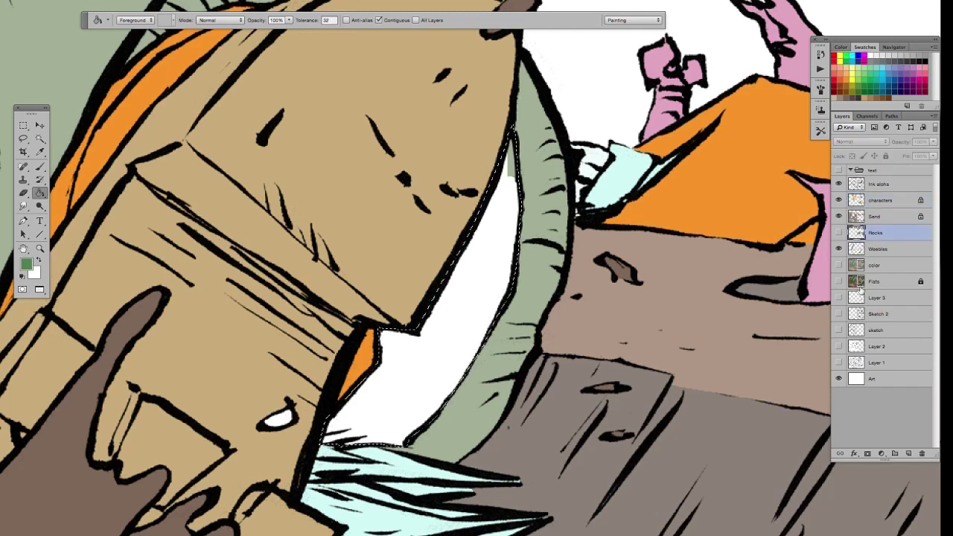
{"action": "left_click", "coordinate": [878, 249]}
{"action": "key", "text": "alt+BackSpace"}
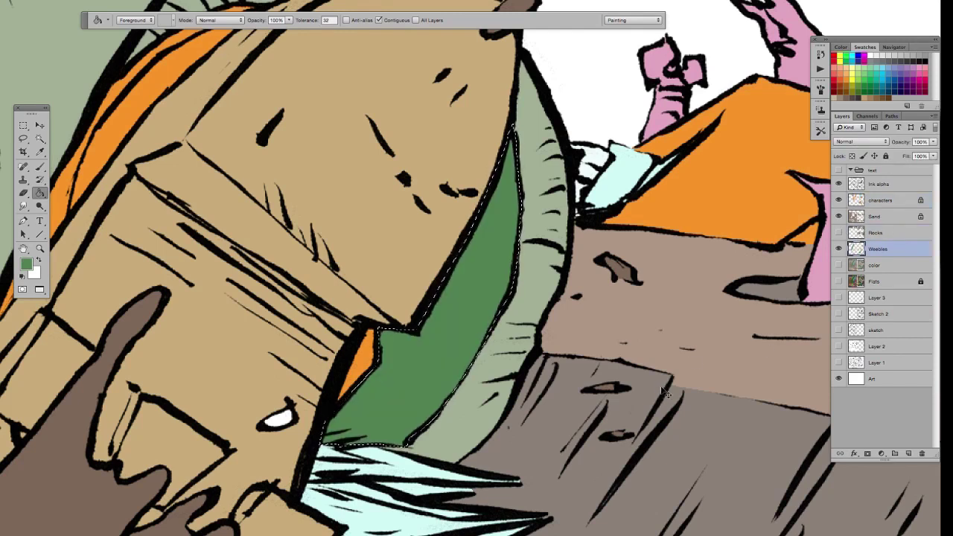
{"action": "key", "text": "ctrl+d"}
{"action": "left_click", "coordinate": [852, 156]}
Step: Lasso the part of the tentacle just above the shoe in the bottom panel and fill it with the dark green
{"action": "key", "text": "ctrl+minus"}
{"action": "key", "text": "ctrl+minus"}
{"action": "key", "text": "ctrl+minus"}
{"action": "key", "text": "ctrl+0"}
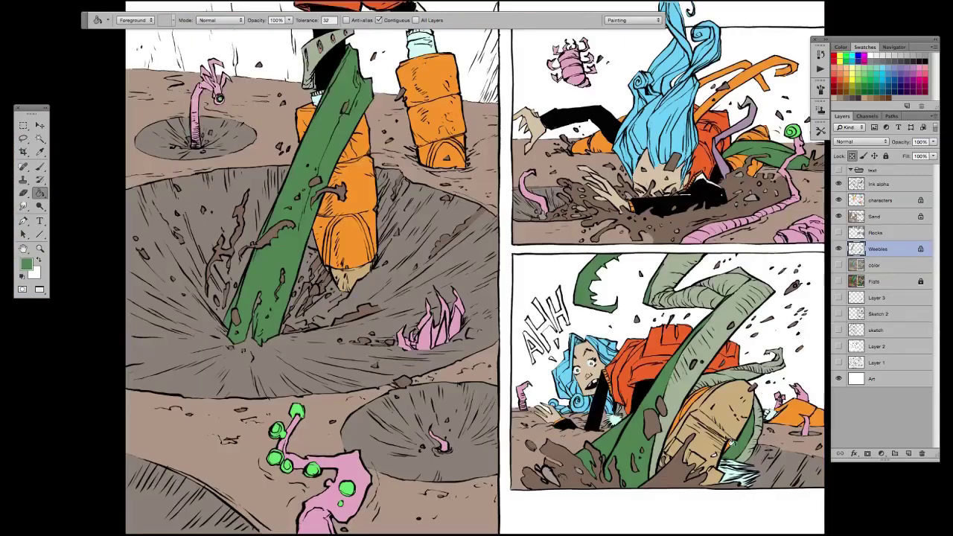
{"action": "left_click_drag", "start_coordinate": [753, 478], "coordinate": [636, 404]}
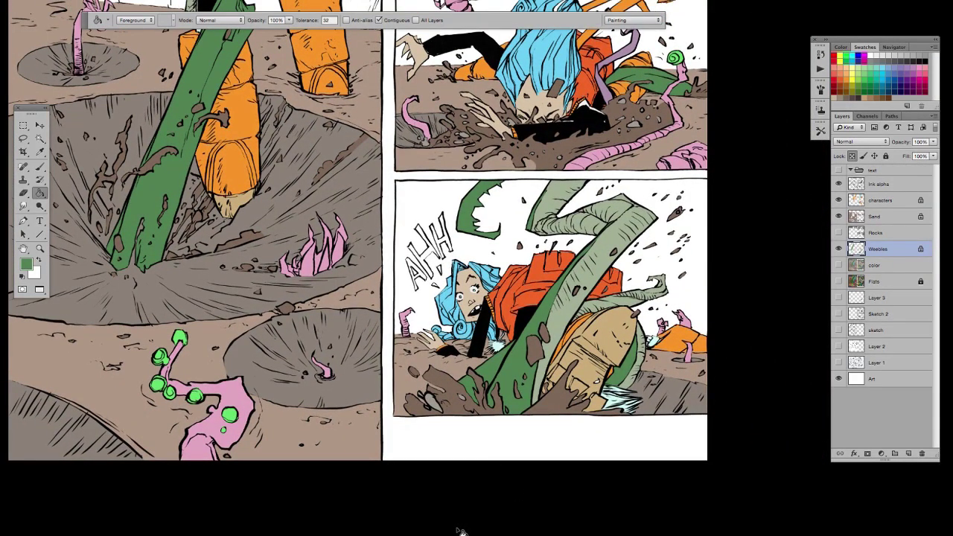
{"action": "scroll", "coordinate": [599, 317], "scroll_direction": "up", "scroll_amount": 5}
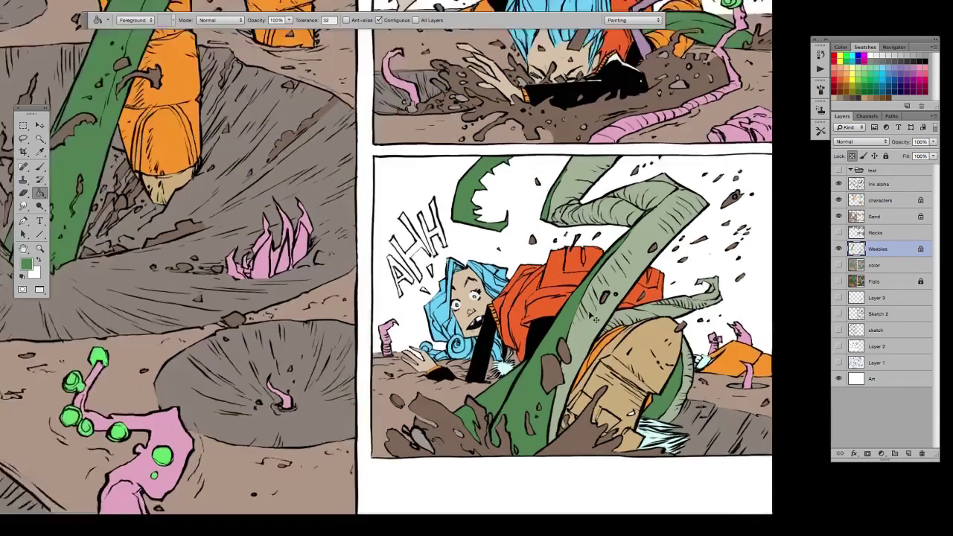
{"action": "left_click_drag", "start_coordinate": [683, 439], "coordinate": [423, 334]}
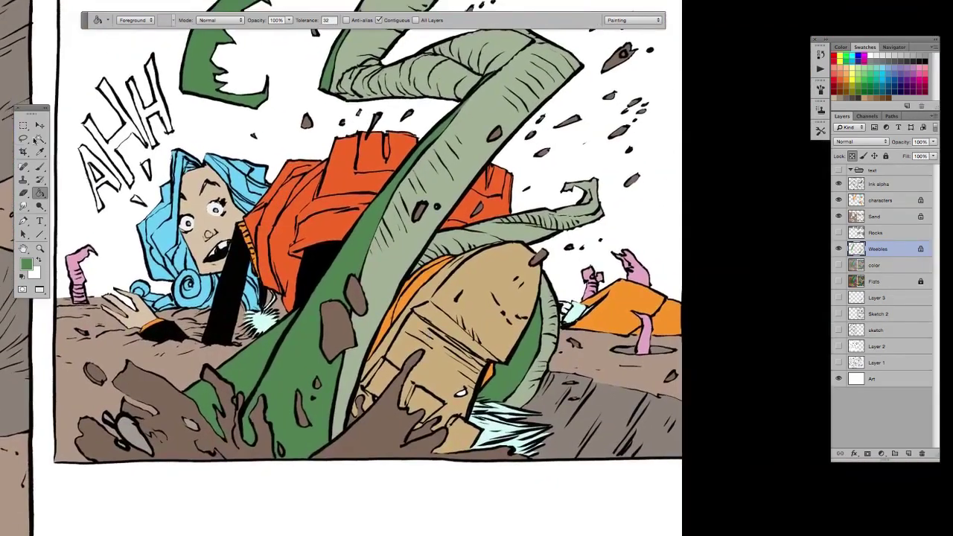
{"action": "left_click", "coordinate": [24, 139]}
{"action": "scroll", "coordinate": [471, 270], "scroll_direction": "up", "scroll_amount": 2}
{"action": "scroll", "coordinate": [423, 290], "scroll_direction": "up", "scroll_amount": 1}
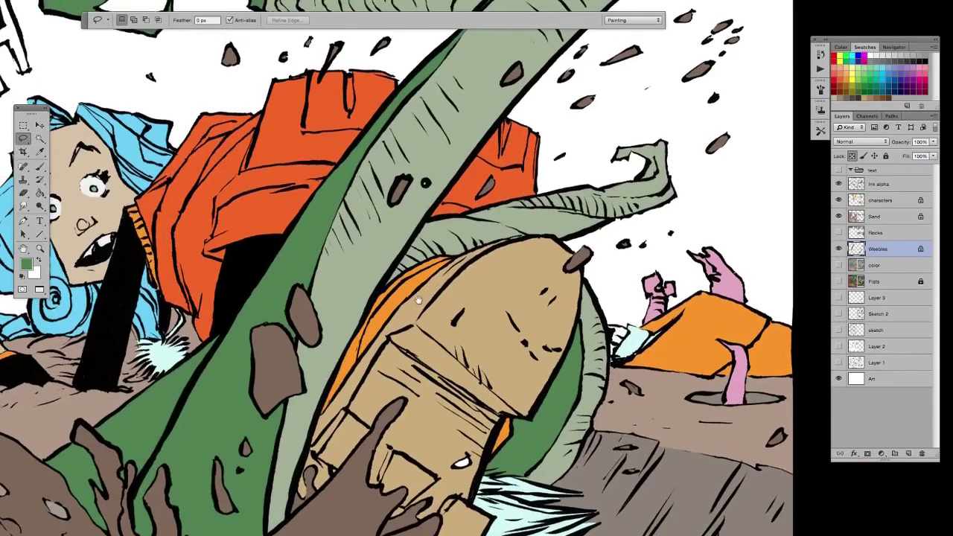
{"action": "mouse_move", "coordinate": [380, 289]}
{"action": "left_mouse_down"}
{"action": "mouse_move", "coordinate": [447, 258]}
{"action": "mouse_move", "coordinate": [533, 240]}
{"action": "mouse_move", "coordinate": [481, 221]}
{"action": "mouse_move", "coordinate": [424, 223]}
{"action": "left_mouse_up"}
{"action": "left_click", "coordinate": [39, 193]}
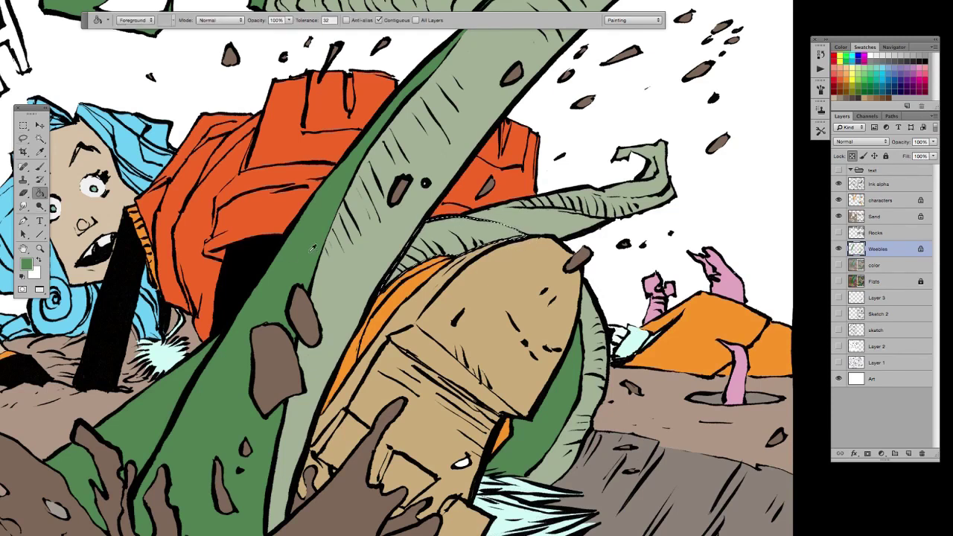
{"action": "left_click", "coordinate": [476, 237]}
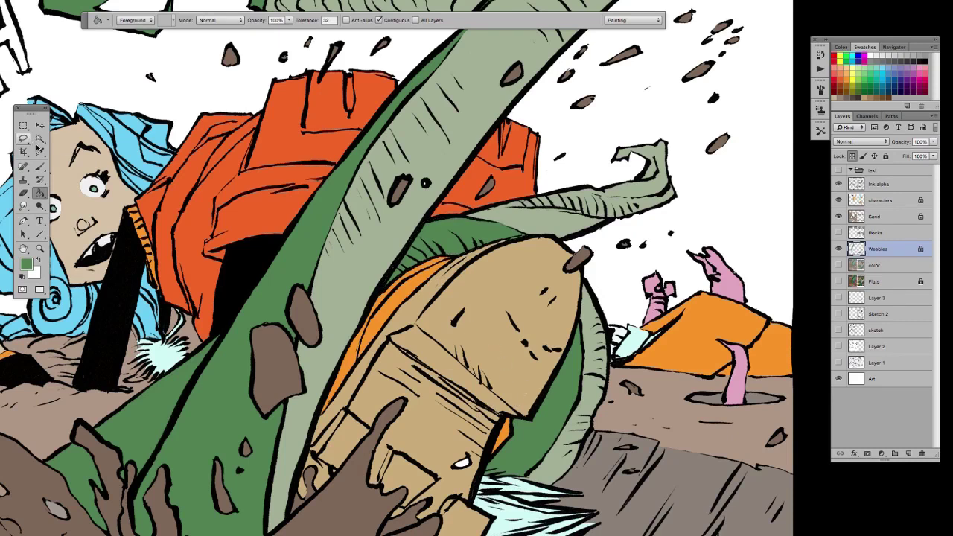
Step: Examine the flat colors across the page's panels, including the tentacles, characters and sand
{"action": "key", "text": "super+minus"}
{"action": "key", "text": "super+minus"}
{"action": "key", "text": "super+0"}
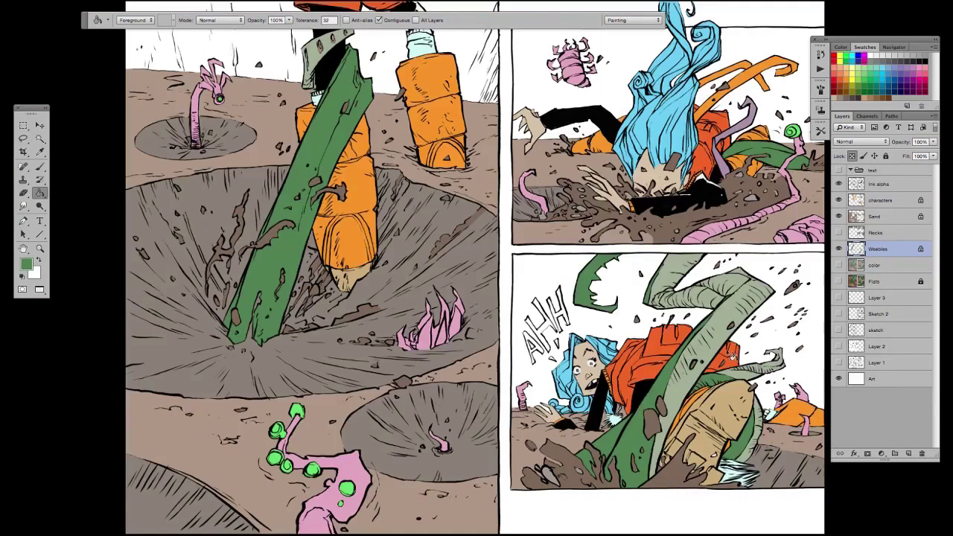
{"action": "left_click_drag", "start_coordinate": [748, 437], "coordinate": [615, 404]}
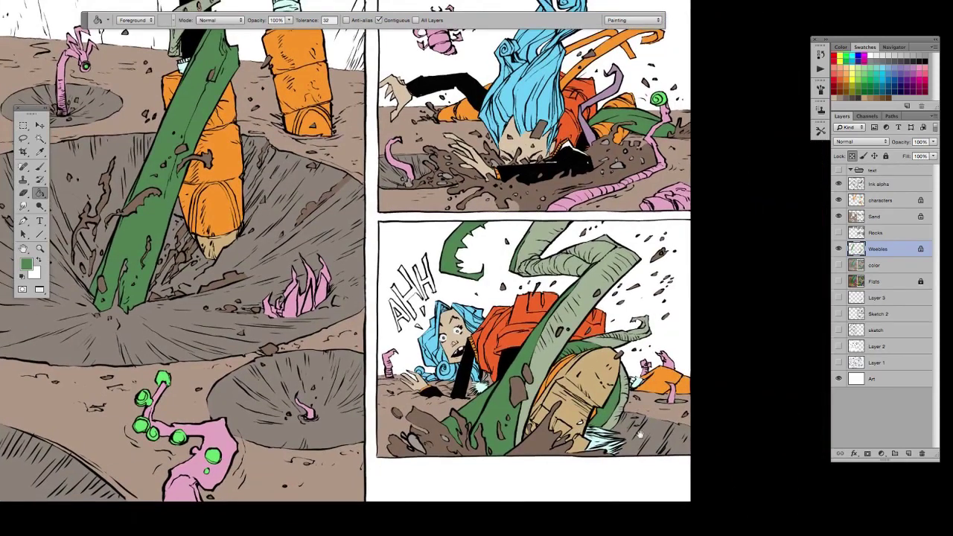
{"action": "left_click_drag", "start_coordinate": [639, 434], "coordinate": [638, 429]}
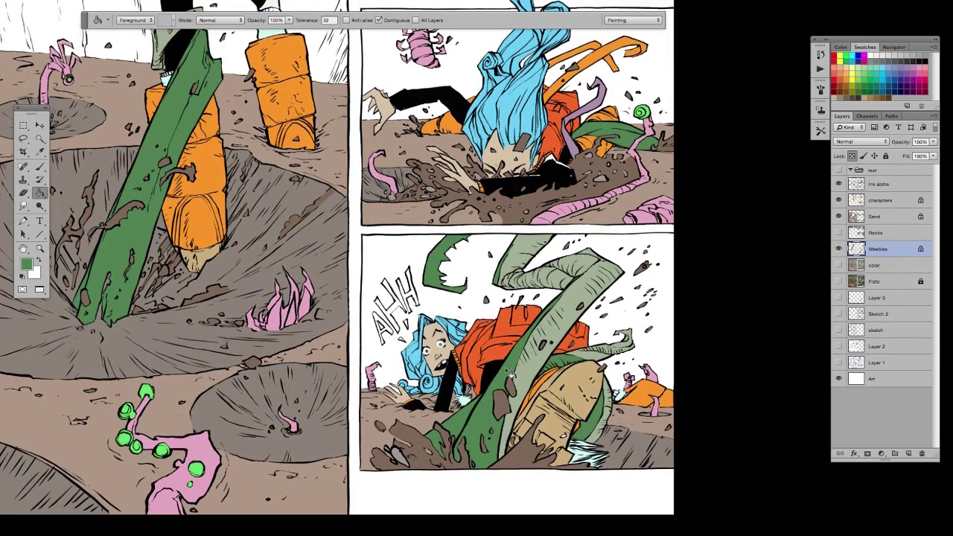
{"action": "scroll", "coordinate": [596, 382], "scroll_direction": "up", "scroll_amount": 1}
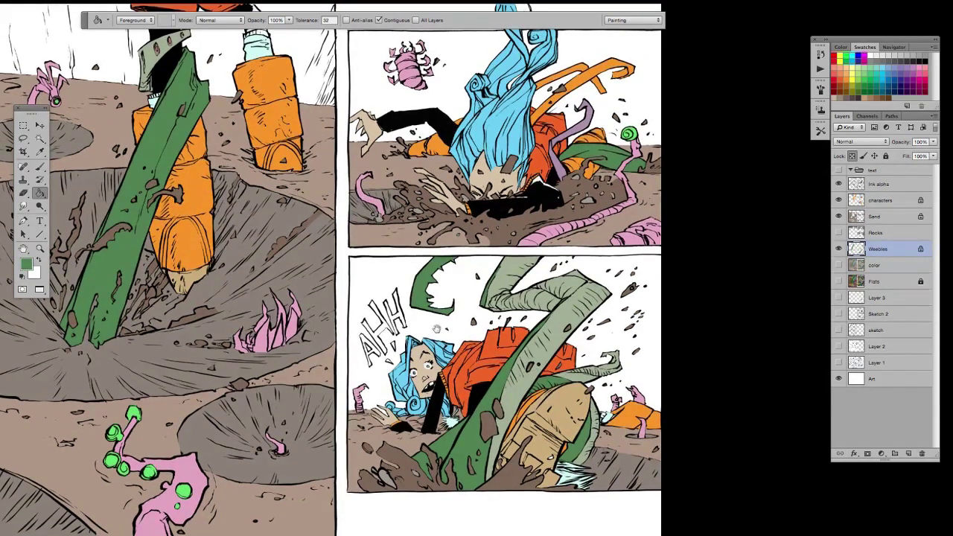
{"action": "scroll", "coordinate": [482, 386], "scroll_direction": "up", "scroll_amount": 2}
{"action": "scroll", "coordinate": [483, 383], "scroll_direction": "up", "scroll_amount": 1}
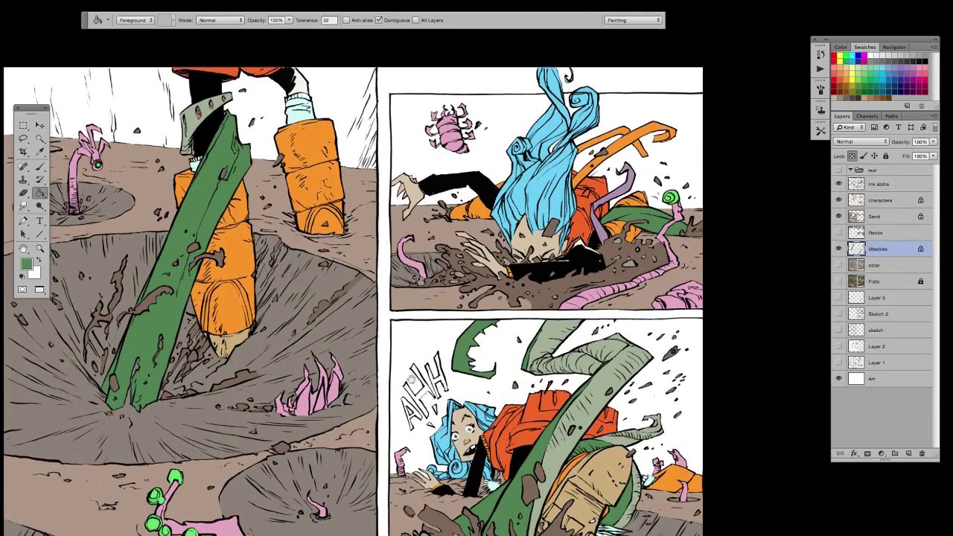
{"action": "scroll", "coordinate": [451, 407], "scroll_direction": "up", "scroll_amount": 1}
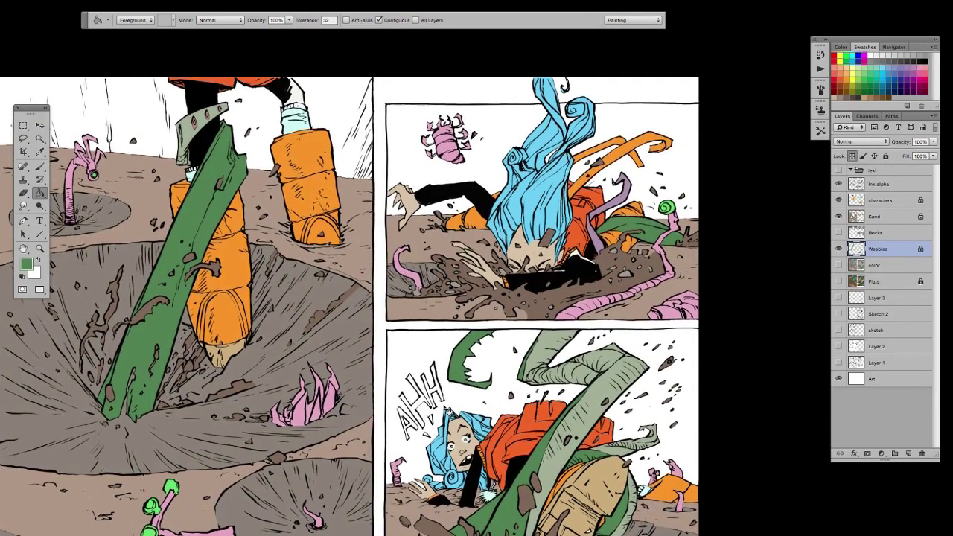
{"action": "scroll", "coordinate": [451, 412], "scroll_direction": "down", "scroll_amount": 3}
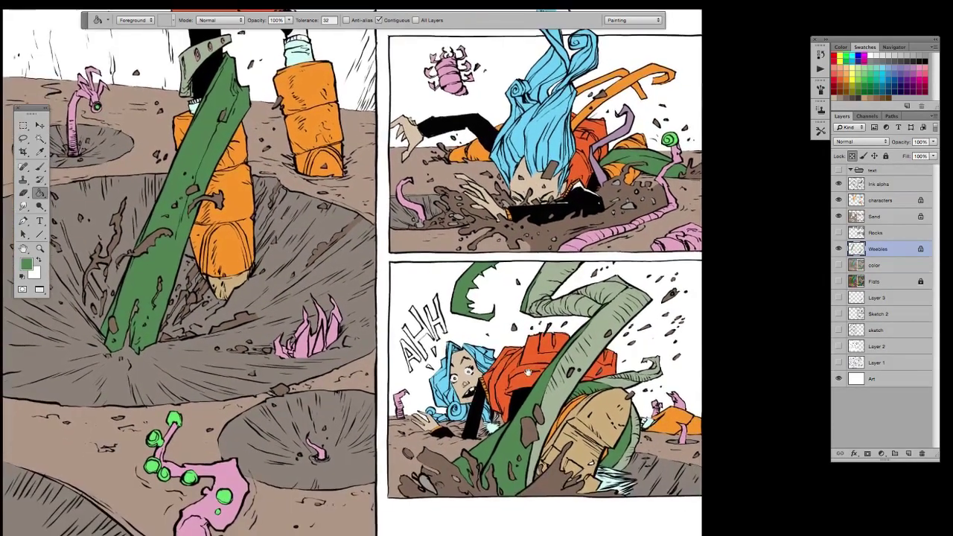
Step: Make the characters layer active and hide the Weebles and Sand layers
{"action": "left_click", "coordinate": [857, 201]}
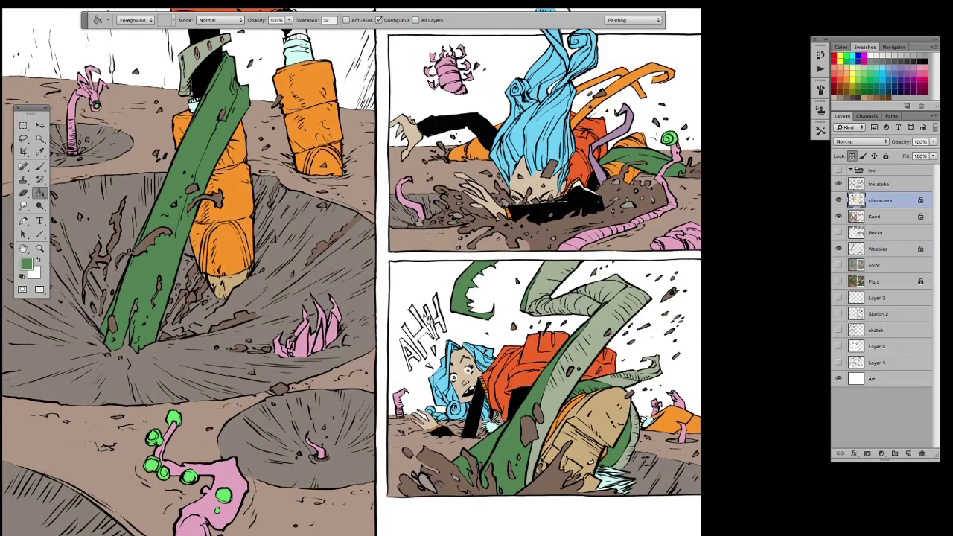
{"action": "left_click", "coordinate": [838, 248]}
{"action": "left_click", "coordinate": [838, 217]}
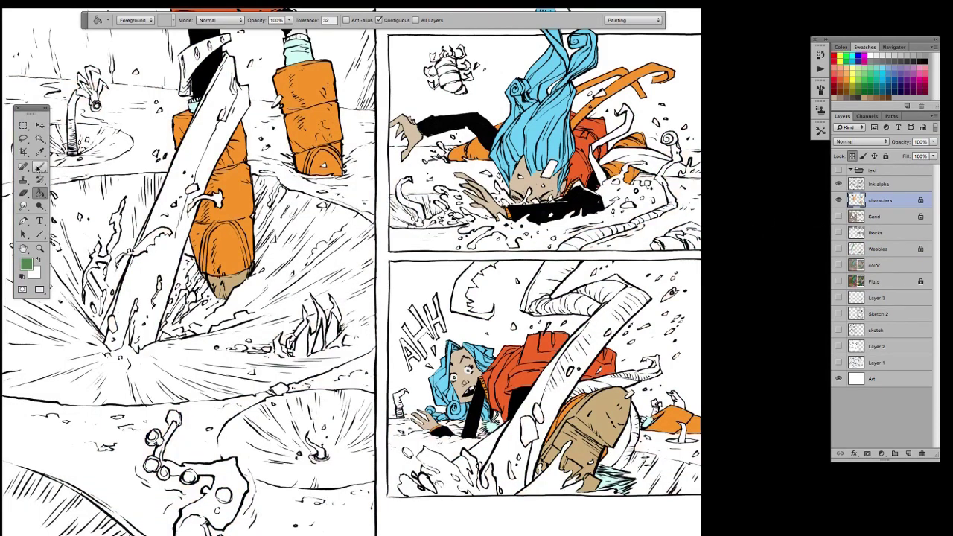
Step: Select the skin color on the characters layer, set Hue/Saturation to hue -10, saturation +32 and lightness +14, and deselect
{"action": "left_click", "coordinate": [40, 140]}
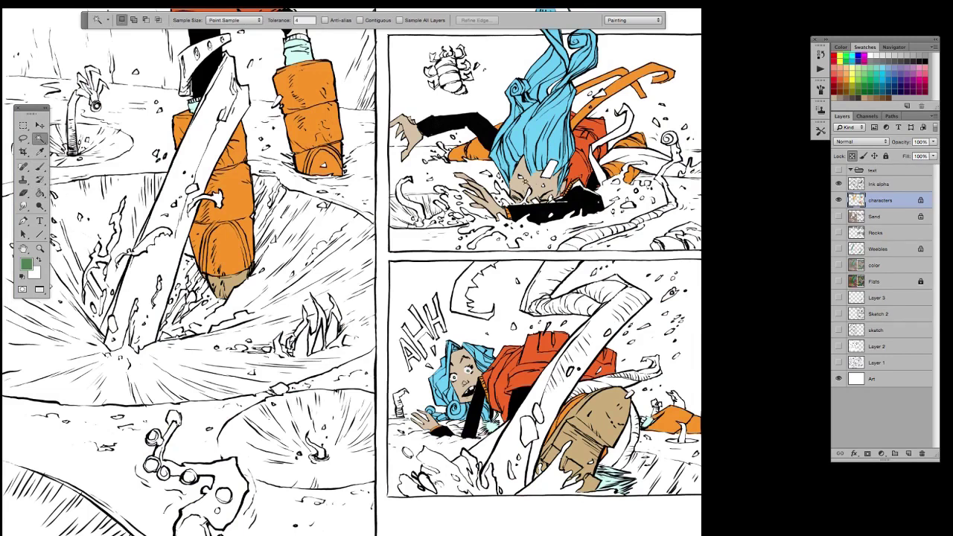
{"action": "left_click", "coordinate": [547, 187]}
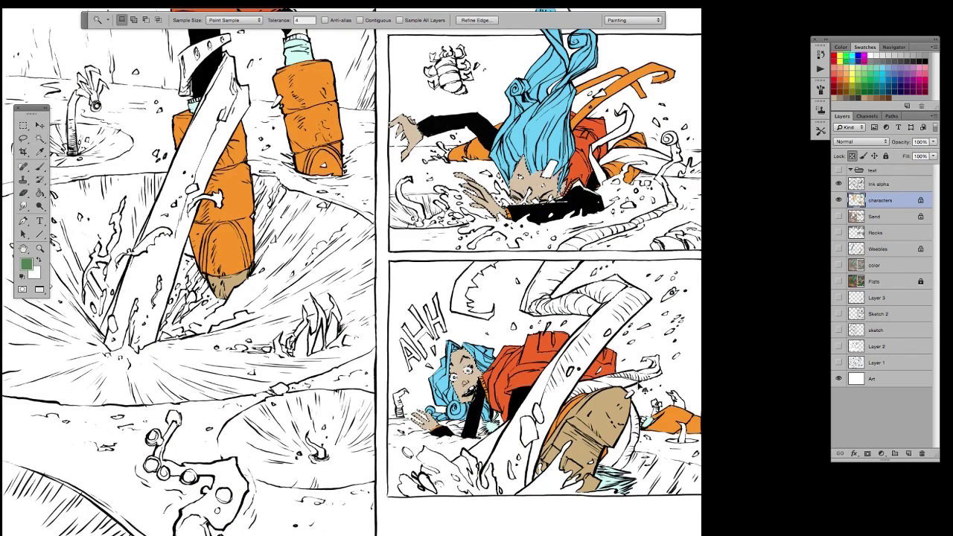
{"action": "key", "text": "ctrl+u"}
{"action": "left_click_drag", "start_coordinate": [697, 277], "coordinate": [706, 308]}
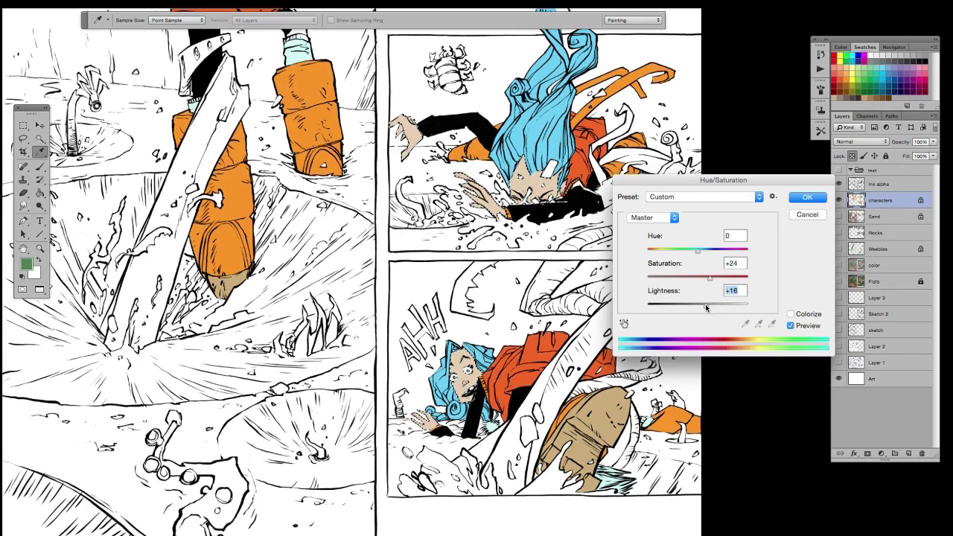
{"action": "left_click_drag", "start_coordinate": [698, 251], "coordinate": [714, 281]}
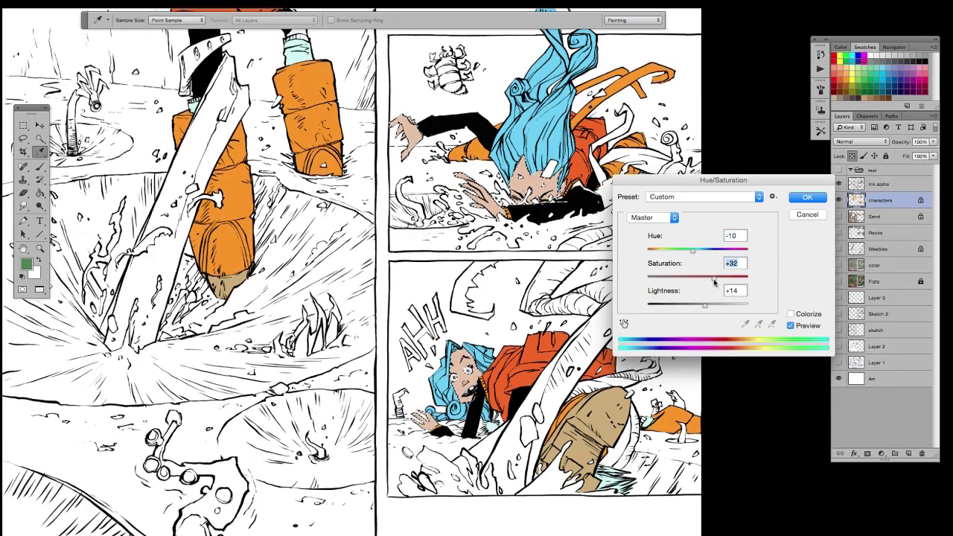
{"action": "left_click", "coordinate": [808, 198]}
{"action": "key", "text": "w"}
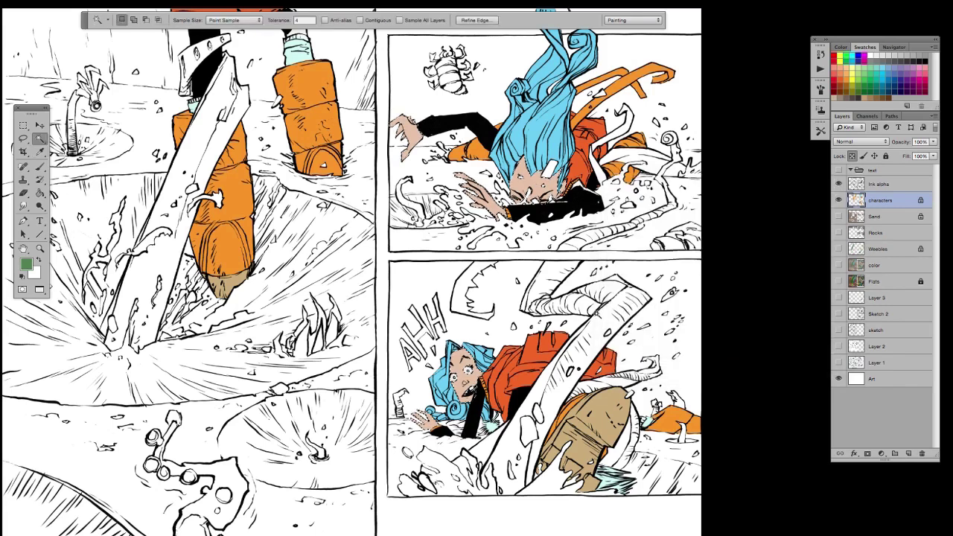
{"action": "key", "text": "ctrl+d"}
Step: Select another flat color on the characters layer, raise its lightness with Hue/Saturation, and deselect
{"action": "key", "text": "ctrl+plus"}
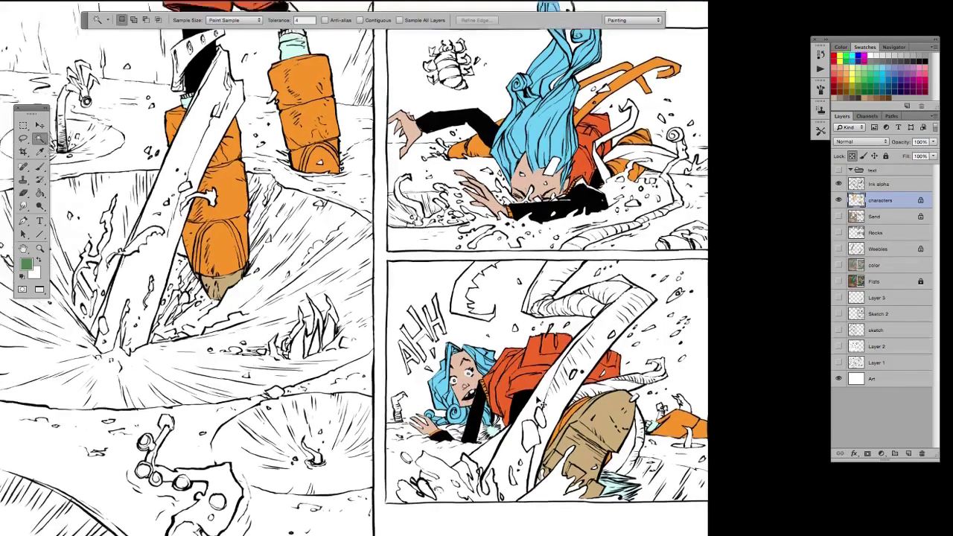
{"action": "left_click_drag", "start_coordinate": [506, 485], "coordinate": [505, 413]}
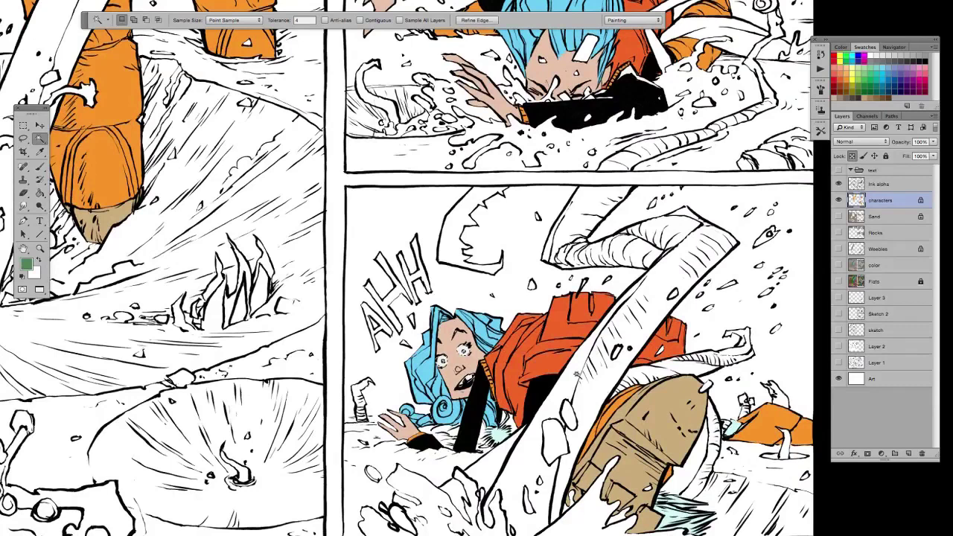
{"action": "key", "text": "ctrl+u"}
{"action": "left_click_drag", "start_coordinate": [697, 307], "coordinate": [829, 347]}
{"action": "left_click", "coordinate": [806, 199]}
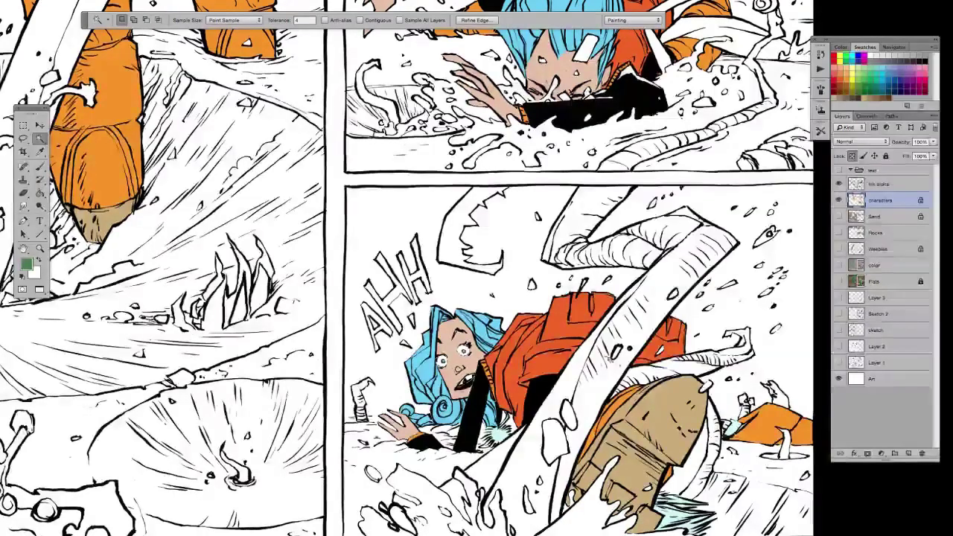
{"action": "key", "text": "ctrl+d"}
Step: Show the Sand layer beneath the characters
{"action": "key", "text": "ctrl+minus"}
{"action": "key", "text": "ctrl+minus"}
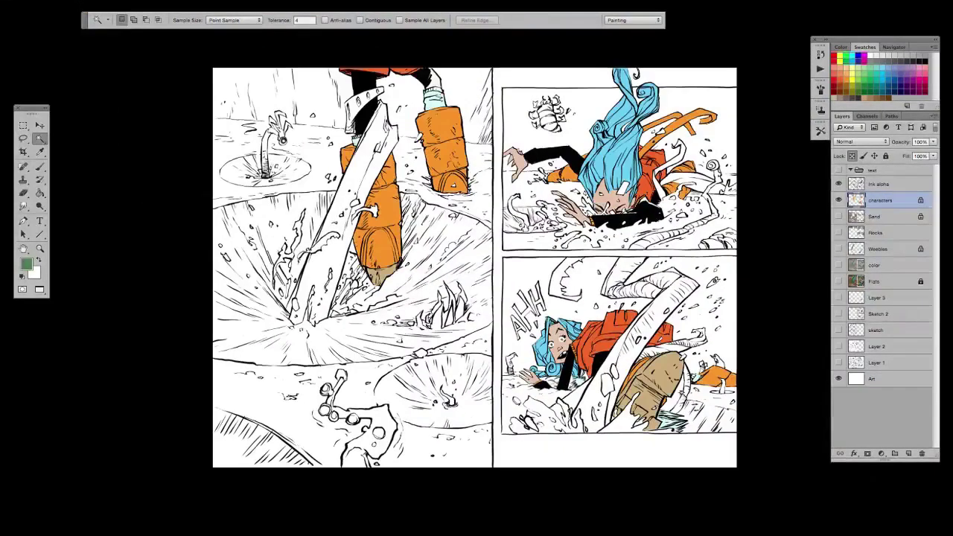
{"action": "left_click_drag", "start_coordinate": [673, 438], "coordinate": [634, 449]}
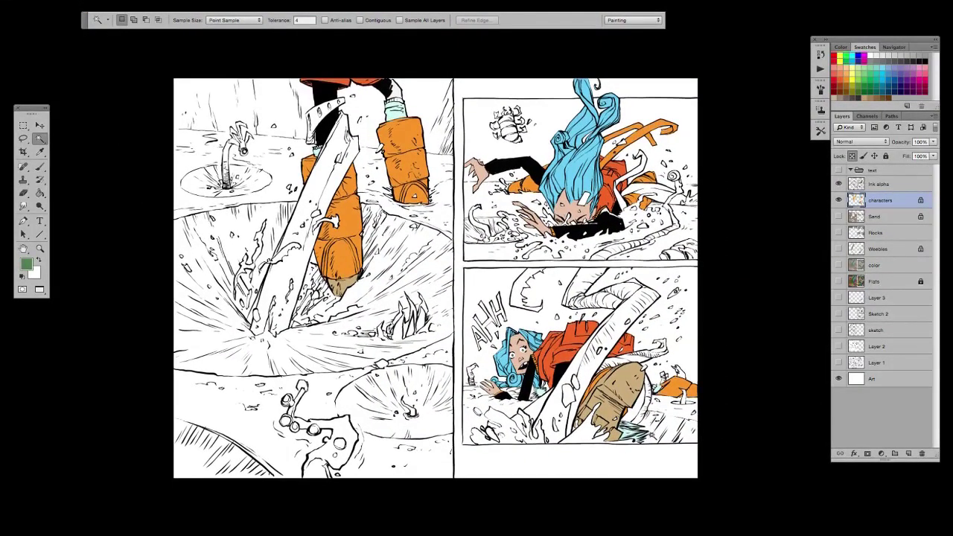
{"action": "left_click", "coordinate": [839, 216]}
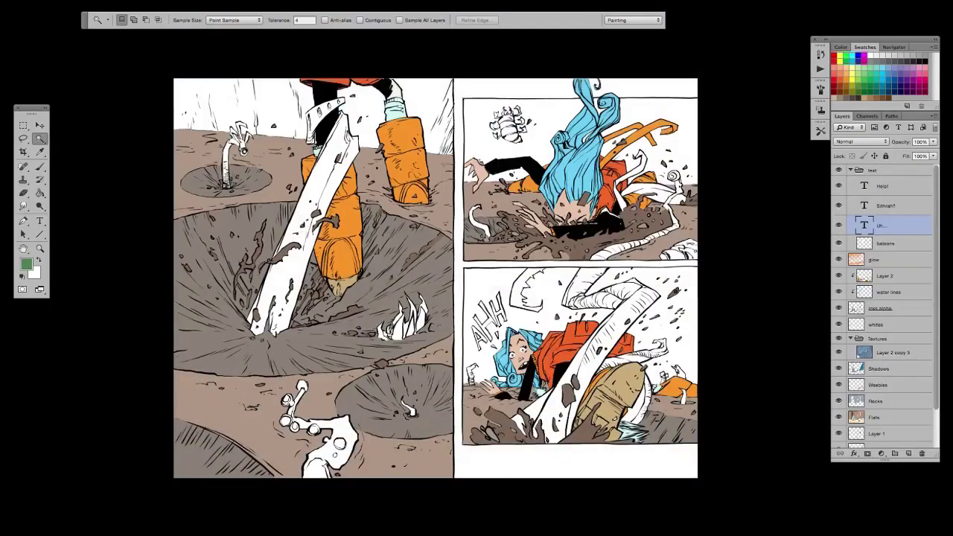
Step: Leave full-screen view and bring the reference page Sithrah3_78-79.psd forward beside the working page
{"action": "key", "text": "Tab"}
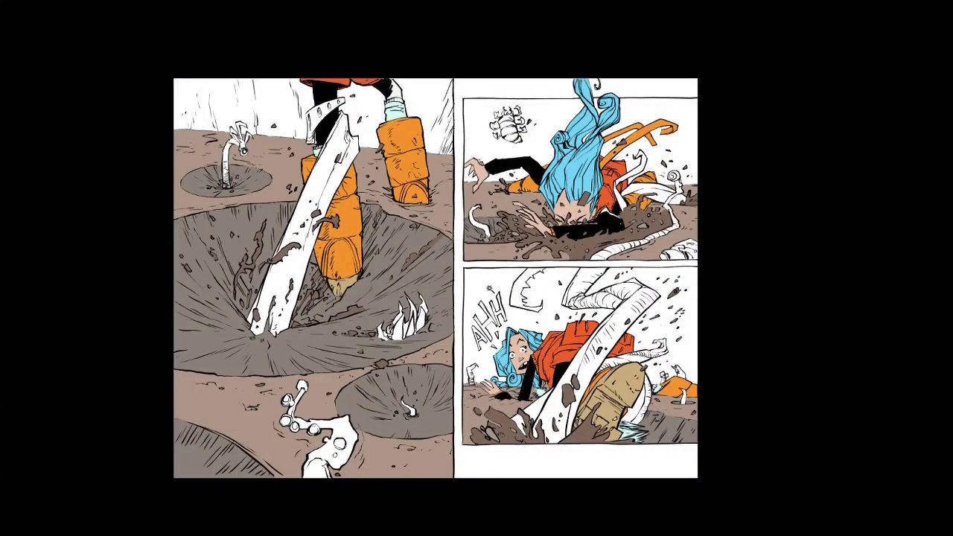
{"action": "key", "text": "f"}
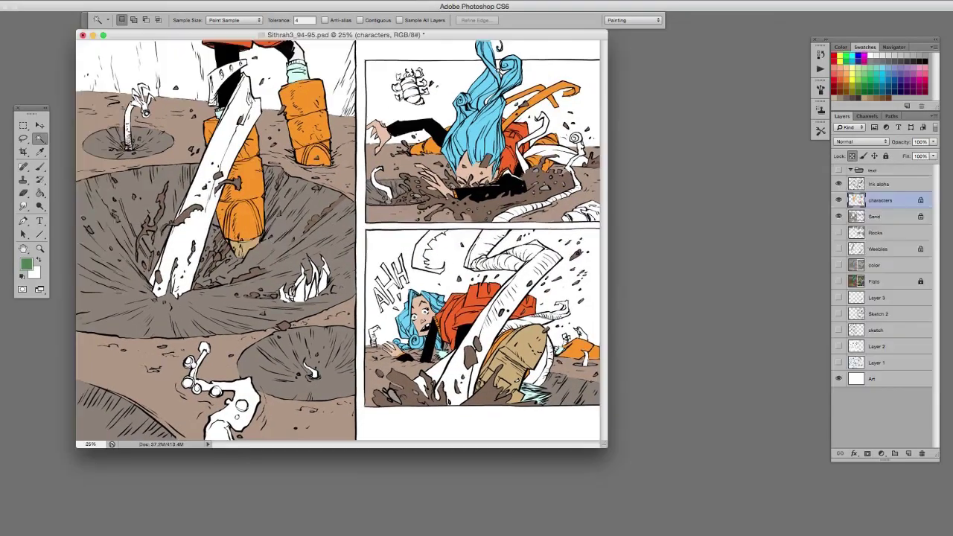
{"action": "left_click_drag", "start_coordinate": [429, 0], "coordinate": [443, 37]}
{"action": "key", "text": "ctrl+minus"}
{"action": "left_click", "coordinate": [215, 50]}
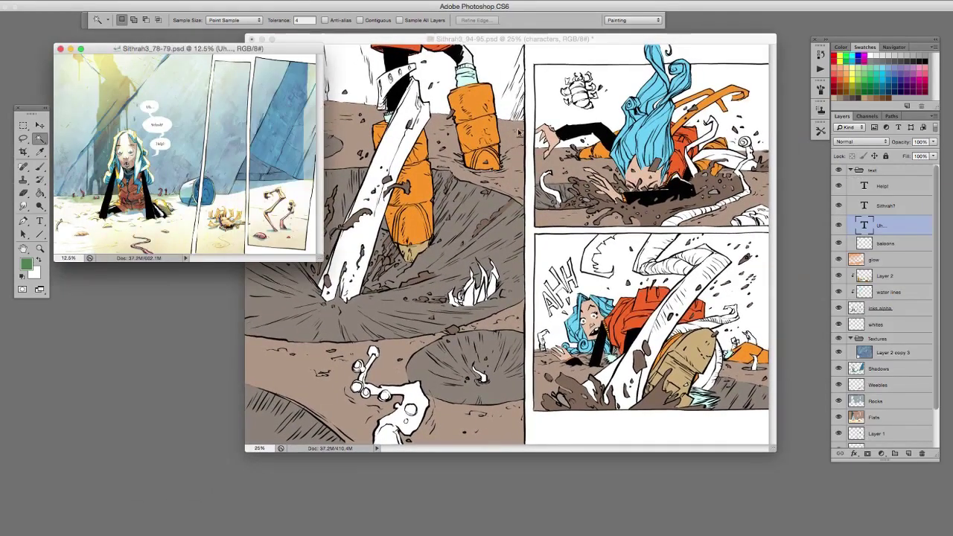
Step: Reveal the reference page's flat colors by hiding its text group, glow, line art, texture and Shadows layers
{"action": "left_click", "coordinate": [844, 170]}
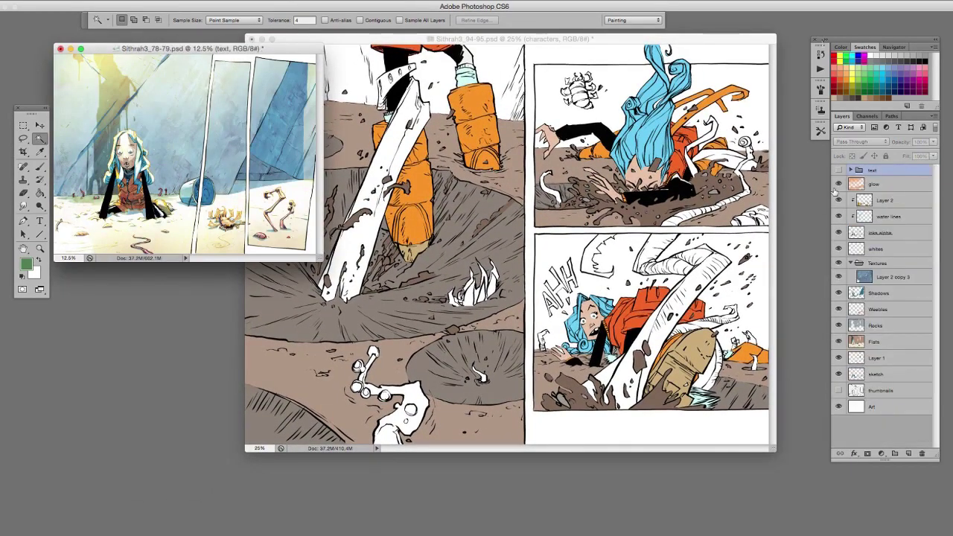
{"action": "left_click_drag", "start_coordinate": [838, 186], "coordinate": [838, 279]}
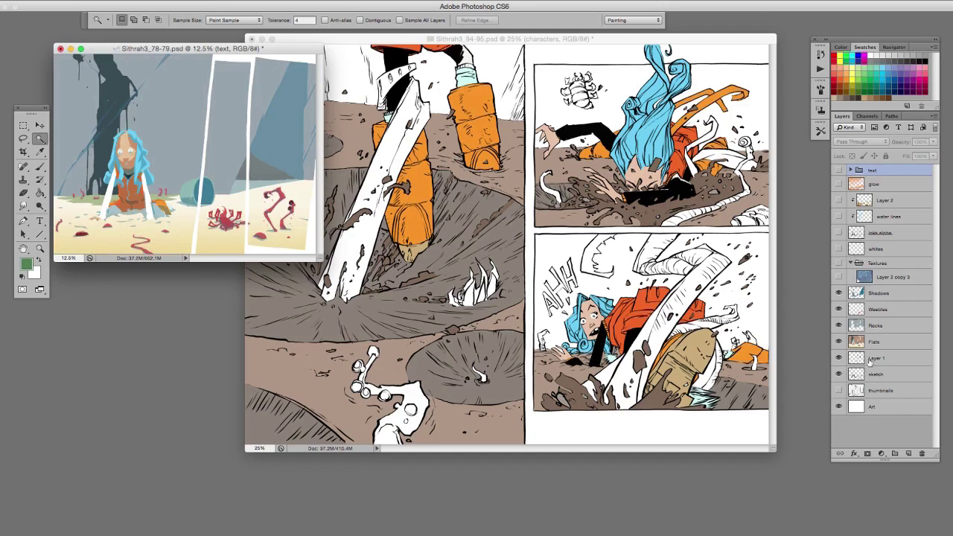
{"action": "left_click", "coordinate": [838, 292]}
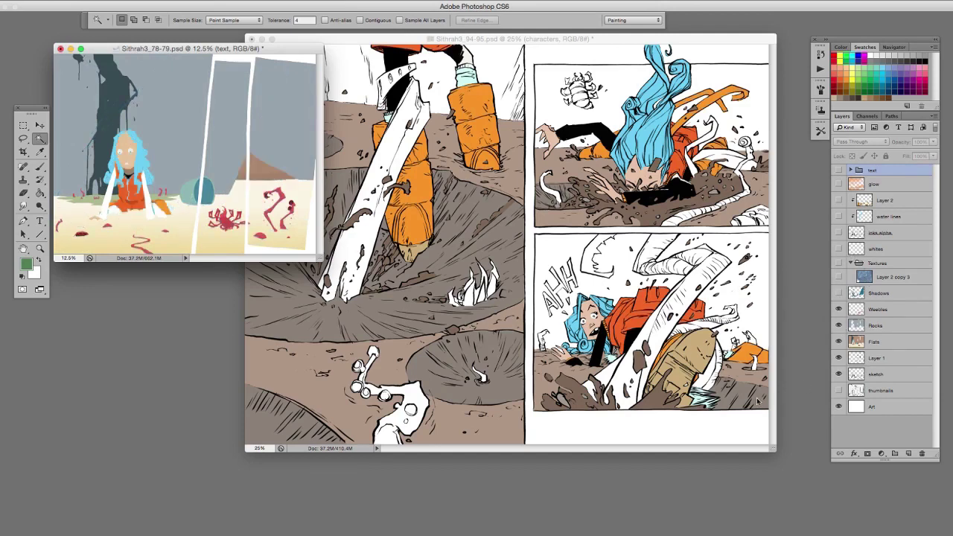
Step: Sample the pale yellow sand color from the reference page and return to Sithrah3_94-95.psd
{"action": "left_click", "coordinate": [40, 193]}
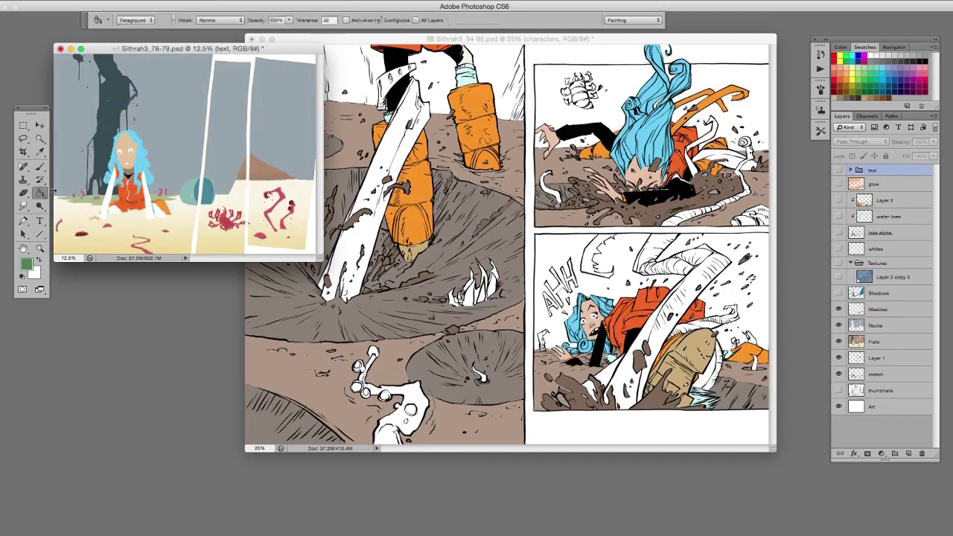
{"action": "left_click", "coordinate": [186, 247], "text": "alt"}
{"action": "left_click", "coordinate": [404, 178]}
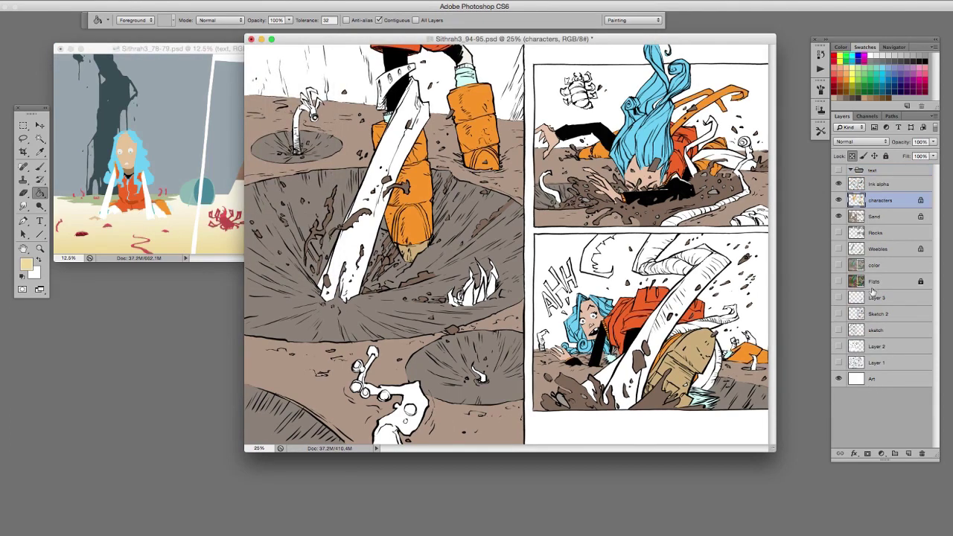
Step: Make the Sand layer active and select all of the light brown ground color across the panels
{"action": "key", "text": "alt+bracketleft"}
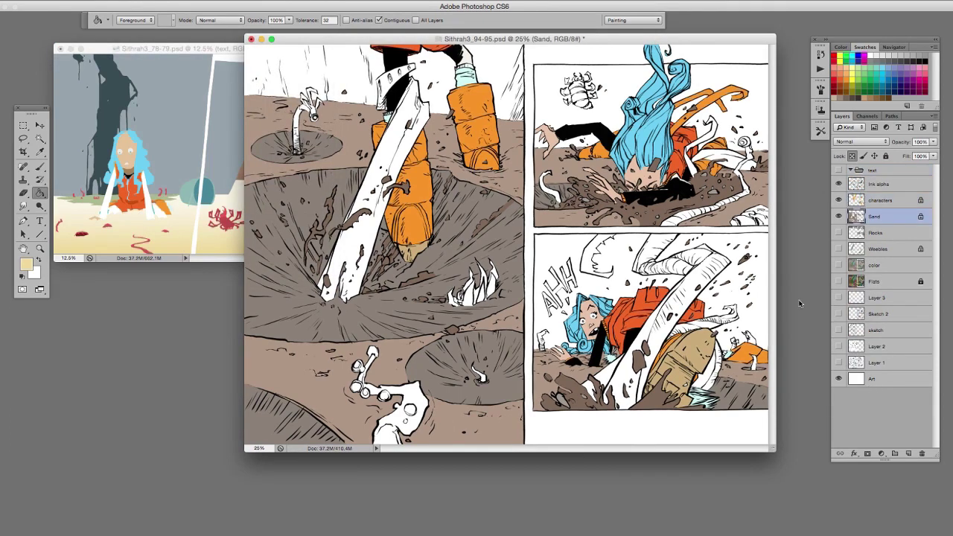
{"action": "left_click", "coordinate": [39, 140]}
{"action": "left_click", "coordinate": [571, 426]}
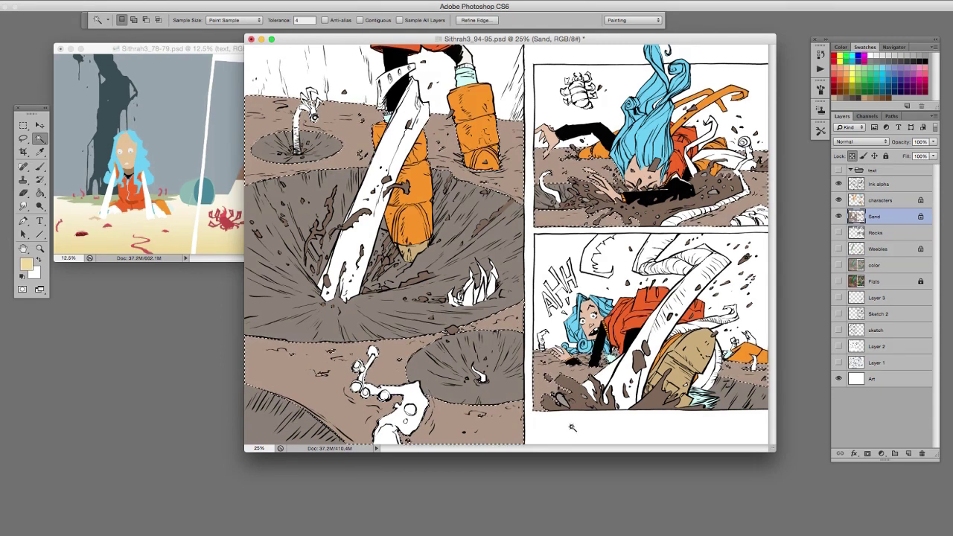
Step: Try filling the selected ground with the sampled pale yellow directly on the Sand layer
{"action": "key", "text": "alt+BackSpace"}
{"action": "key", "text": "super+d"}
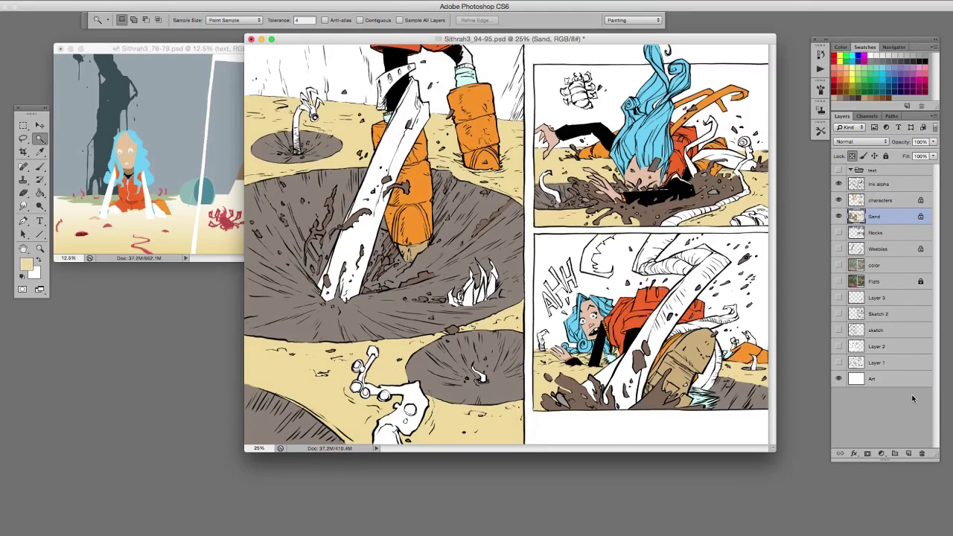
{"action": "key", "text": "super+shift+d"}
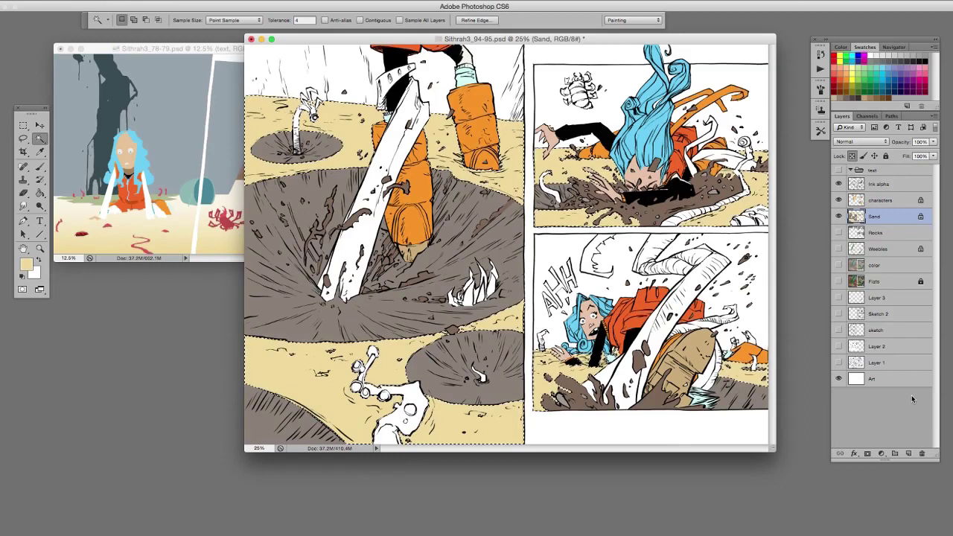
{"action": "key", "text": "alt+super+z"}
Step: Add a new layer above Sand, fill the selected ground with the pale yellow on it, and deselect
{"action": "left_click", "coordinate": [908, 453]}
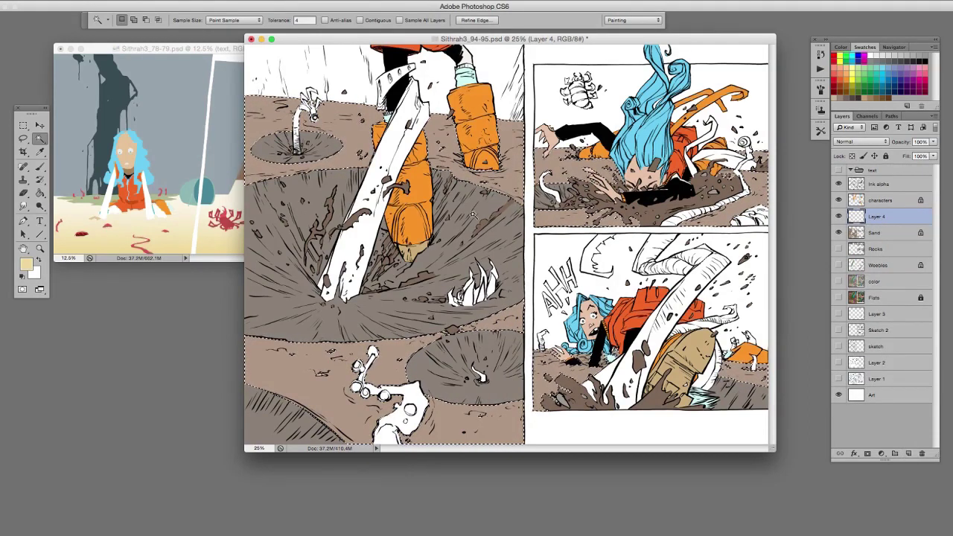
{"action": "left_click", "coordinate": [40, 193]}
{"action": "left_click", "coordinate": [298, 359]}
{"action": "key", "text": "super+d"}
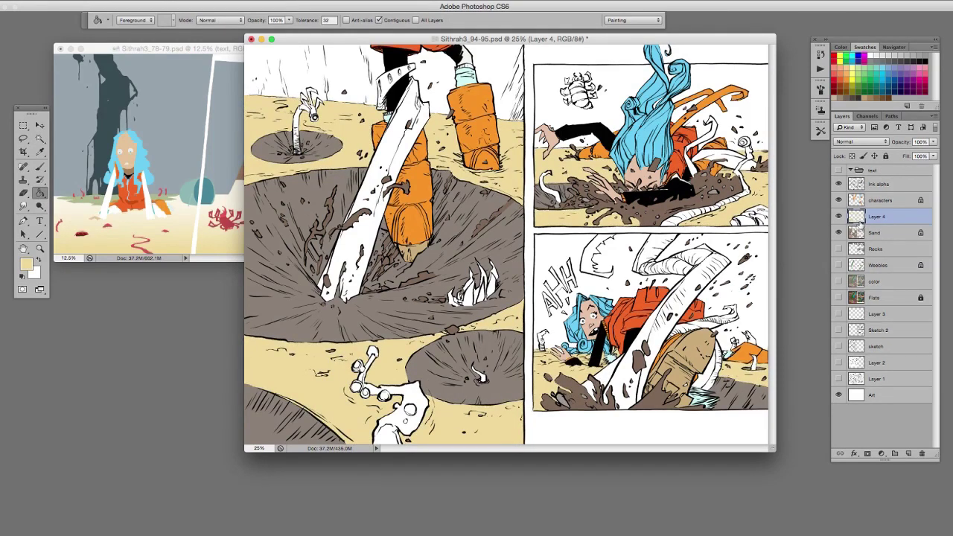
Step: Rename the new pale yellow ground layer as sand
{"action": "double_click", "coordinate": [877, 217]}
{"action": "type", "text": "sand"}
{"action": "key", "text": "Return"}
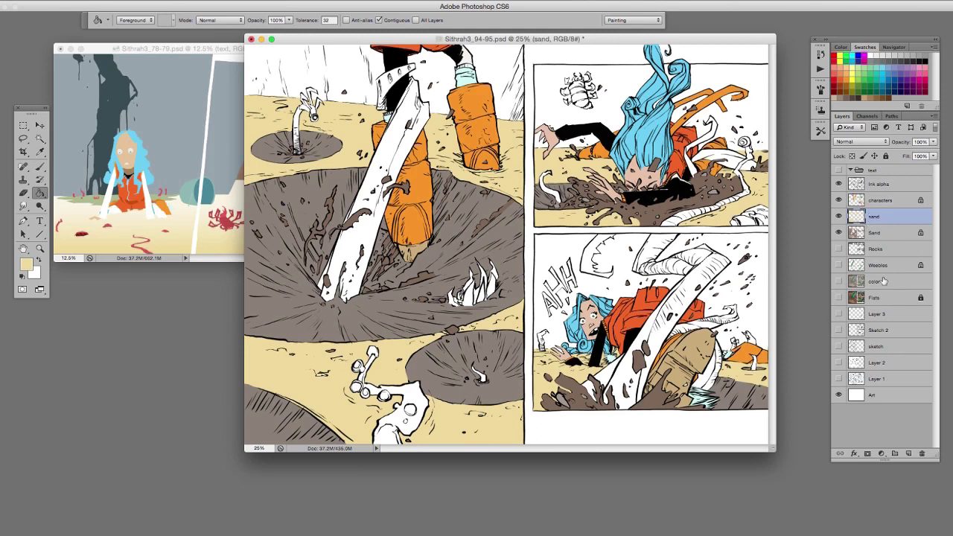
Step: Add a layer clipped to the pale yellow sand layer and draw an off-white-to-transparent gradient over the sand
{"action": "left_click", "coordinate": [909, 453]}
{"action": "left_click", "coordinate": [857, 224], "text": "alt"}
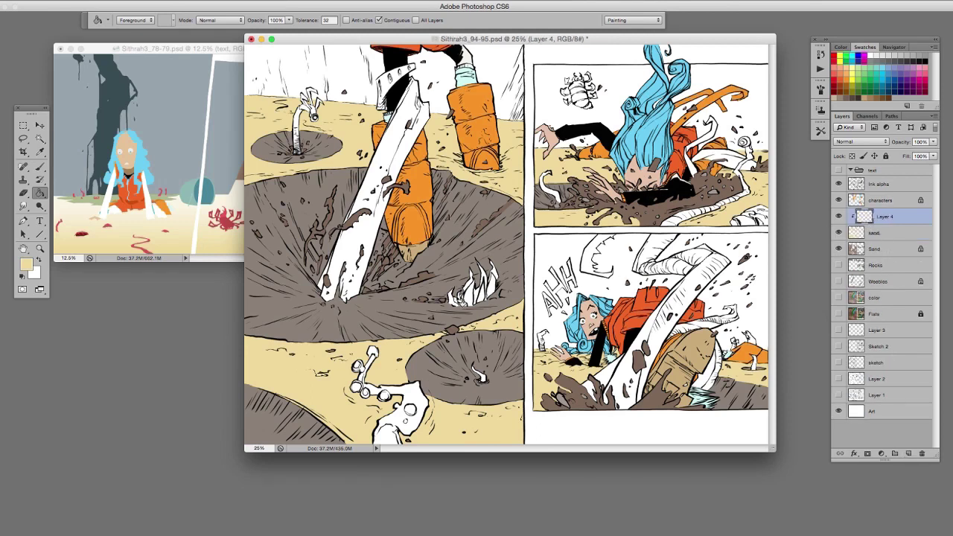
{"action": "left_click_drag", "start_coordinate": [40, 192], "coordinate": [74, 195]}
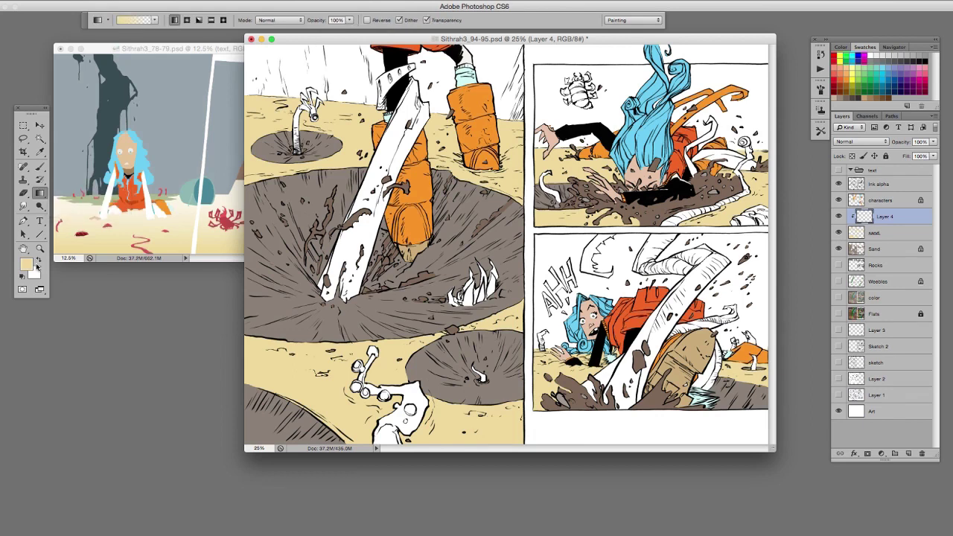
{"action": "left_click", "coordinate": [43, 256]}
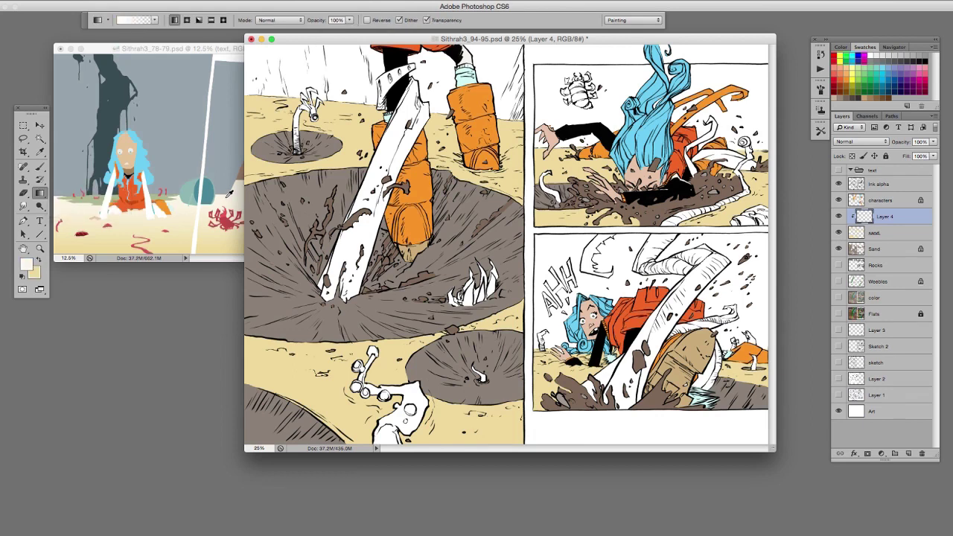
{"action": "left_click_drag", "start_coordinate": [324, 41], "coordinate": [281, 45]}
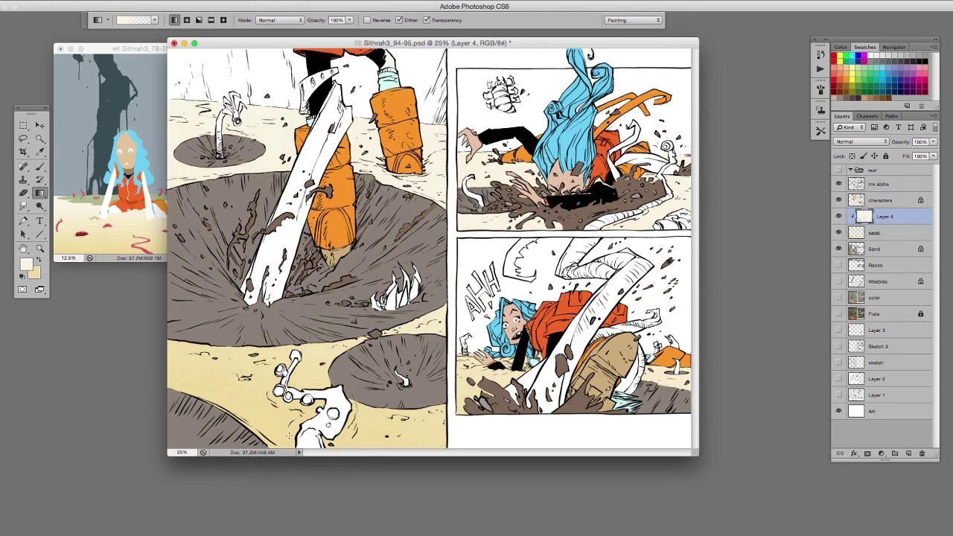
Step: Delete the off-white gradient from the right-hand page's panels on the clipped layer, and deselect
{"action": "left_click", "coordinate": [838, 233], "text": "alt"}
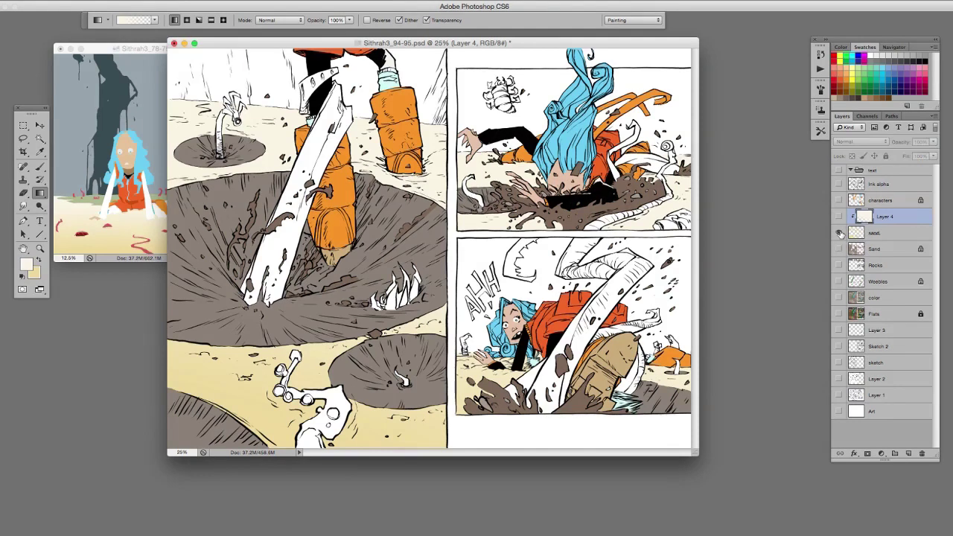
{"action": "left_click", "coordinate": [838, 233], "text": "alt"}
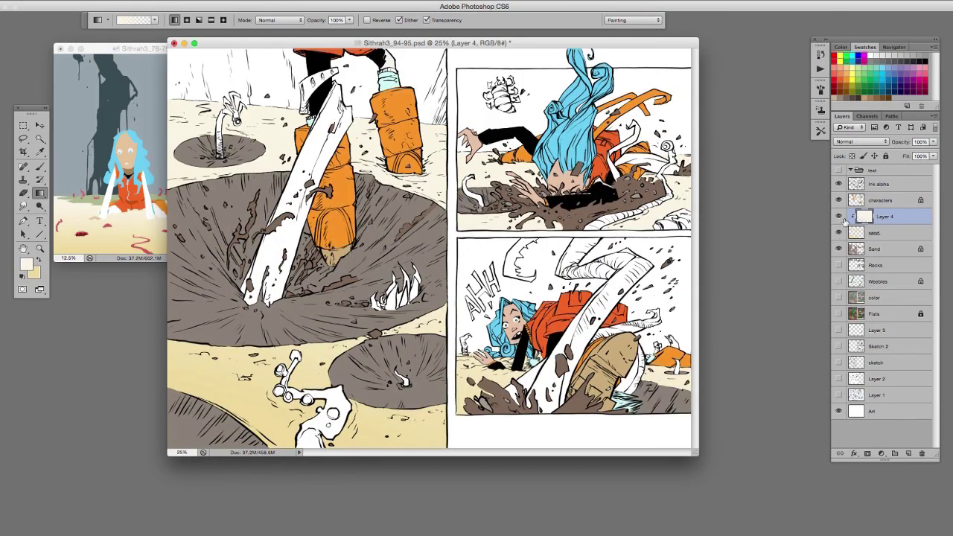
{"action": "key", "text": "m"}
{"action": "left_click_drag", "start_coordinate": [449, 52], "coordinate": [736, 448]}
{"action": "key", "text": "Delete"}
{"action": "key", "text": "super+d"}
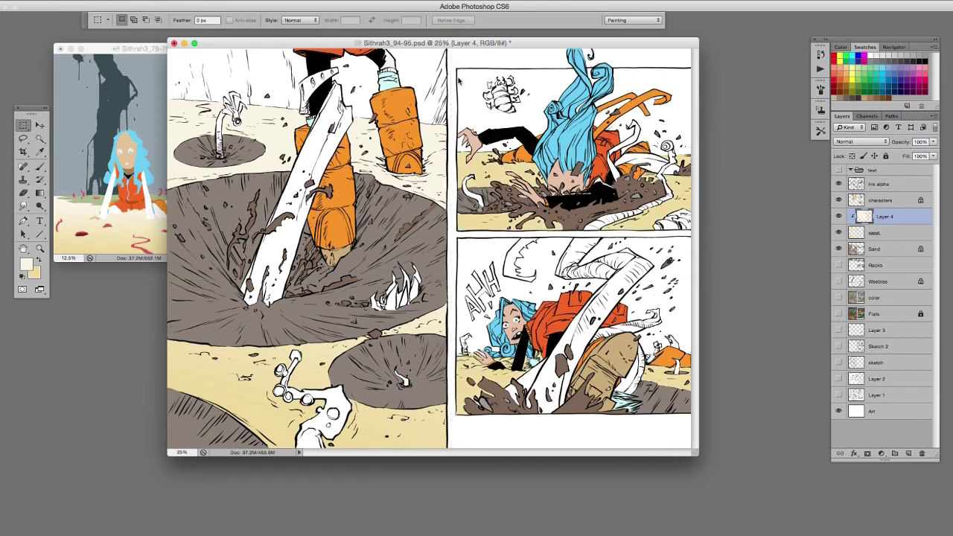
Step: Draw off-white-to-transparent gradients on the clipped layer in the right-hand page's upper and lower panels, selecting each panel separately, and deselect
{"action": "left_click_drag", "start_coordinate": [454, 58], "coordinate": [726, 236]}
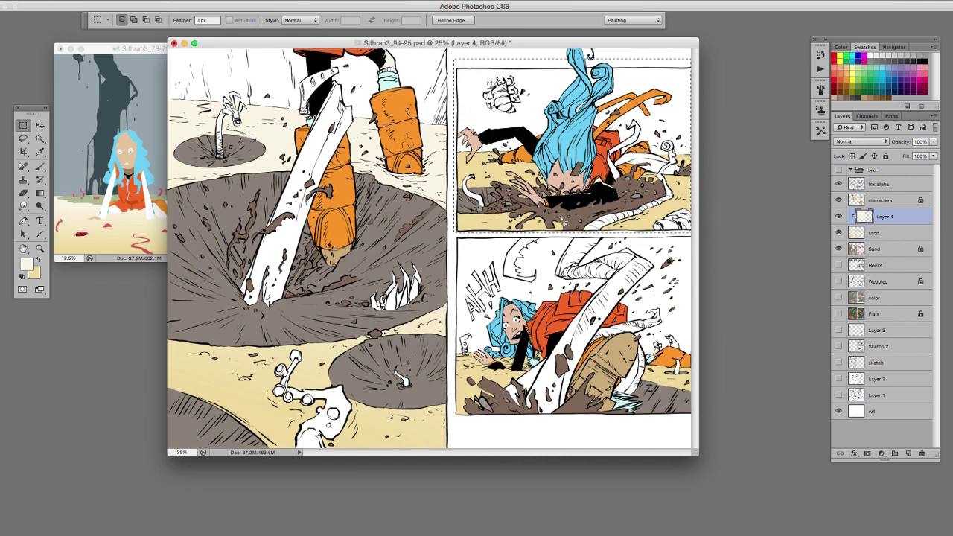
{"action": "left_click", "coordinate": [41, 194]}
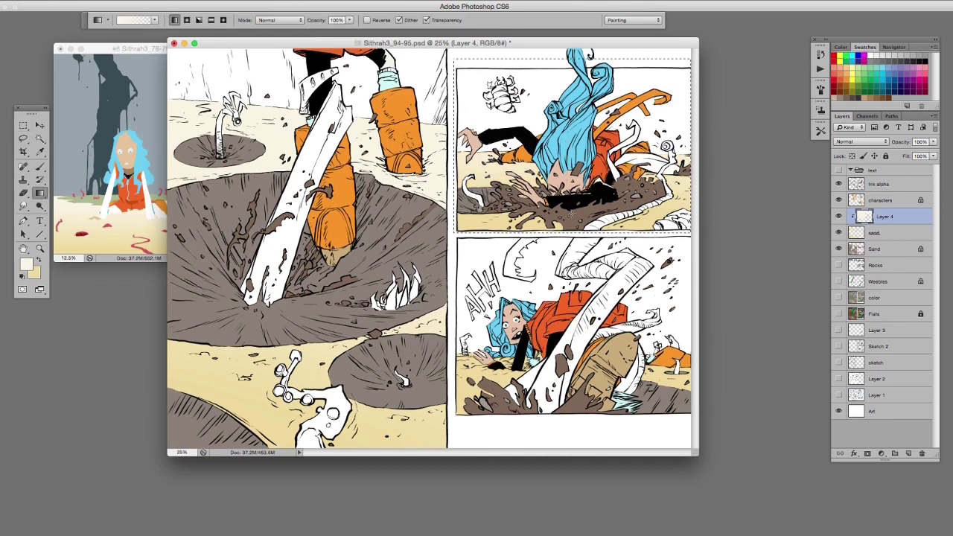
{"action": "key", "text": "m"}
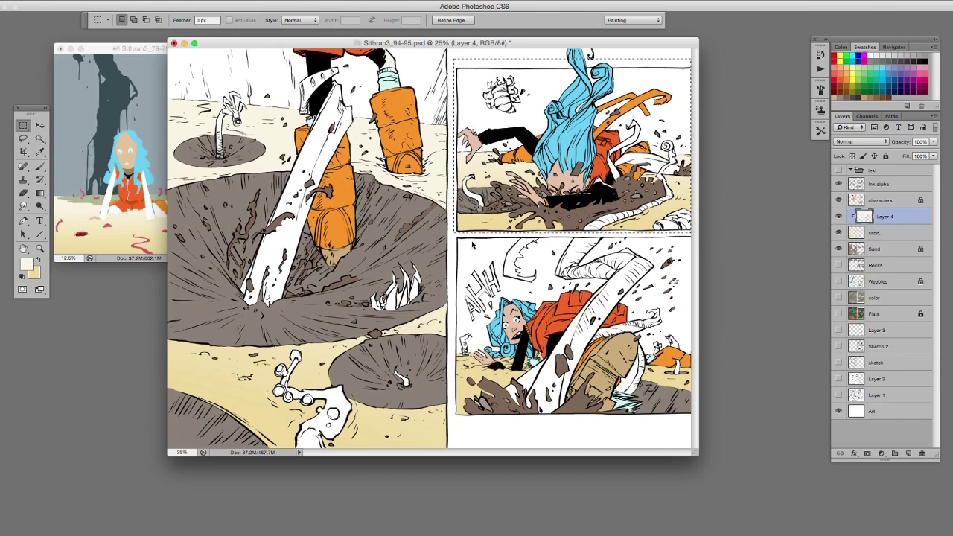
{"action": "left_click_drag", "start_coordinate": [455, 237], "coordinate": [692, 427]}
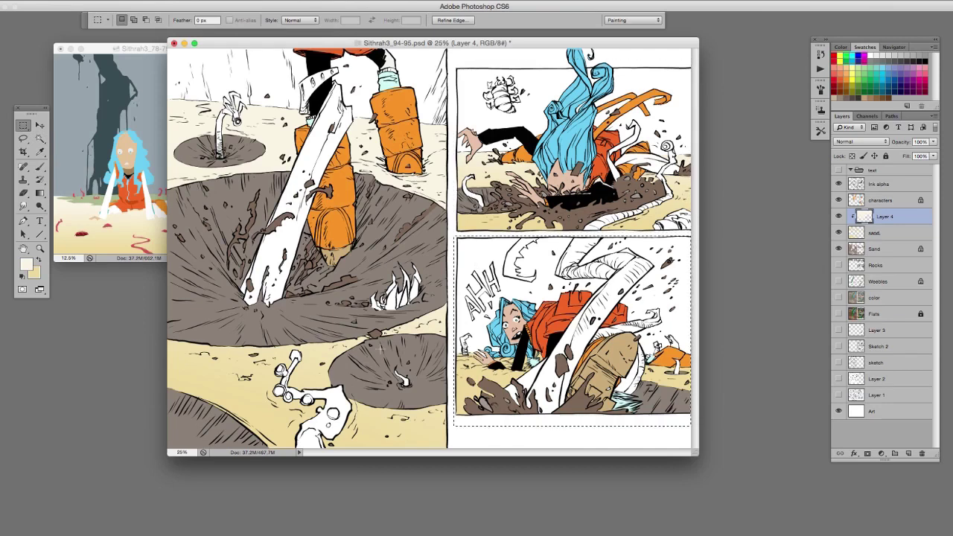
{"action": "left_click", "coordinate": [39, 194]}
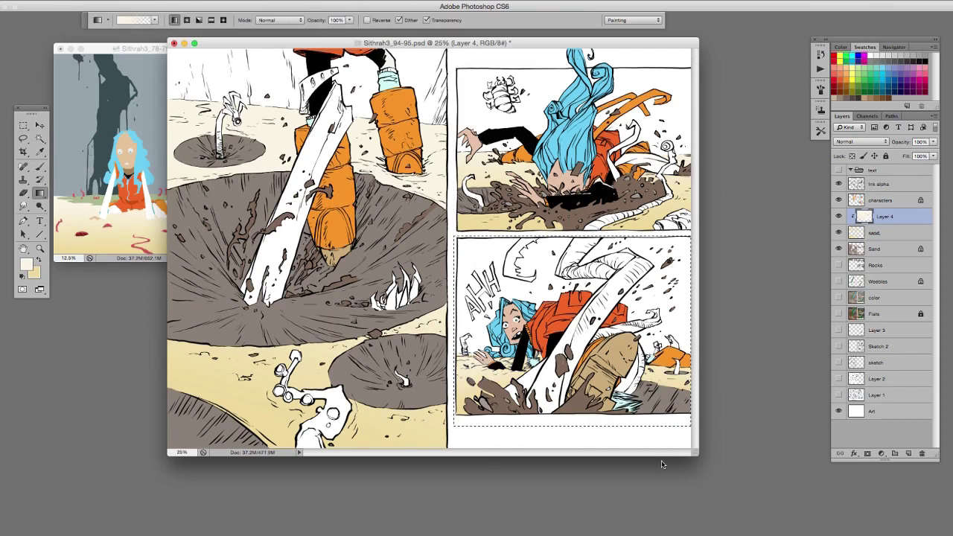
{"action": "key", "text": "super+d"}
Step: On the Sand layer, select all grey-brown crater areas, fill them with the pale yellow sampled from the reference page, and deselect
{"action": "left_click", "coordinate": [856, 250]}
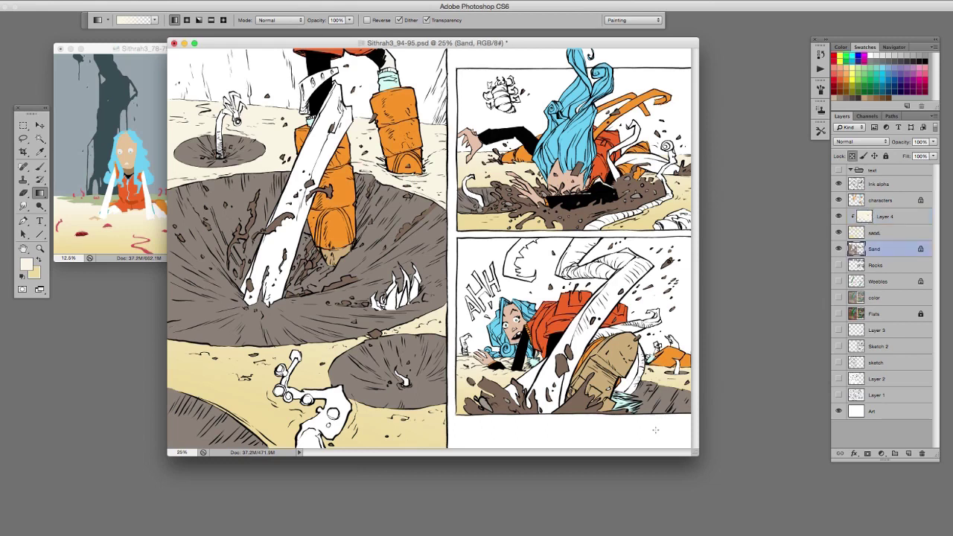
{"action": "left_click_drag", "start_coordinate": [528, 42], "coordinate": [556, 56]}
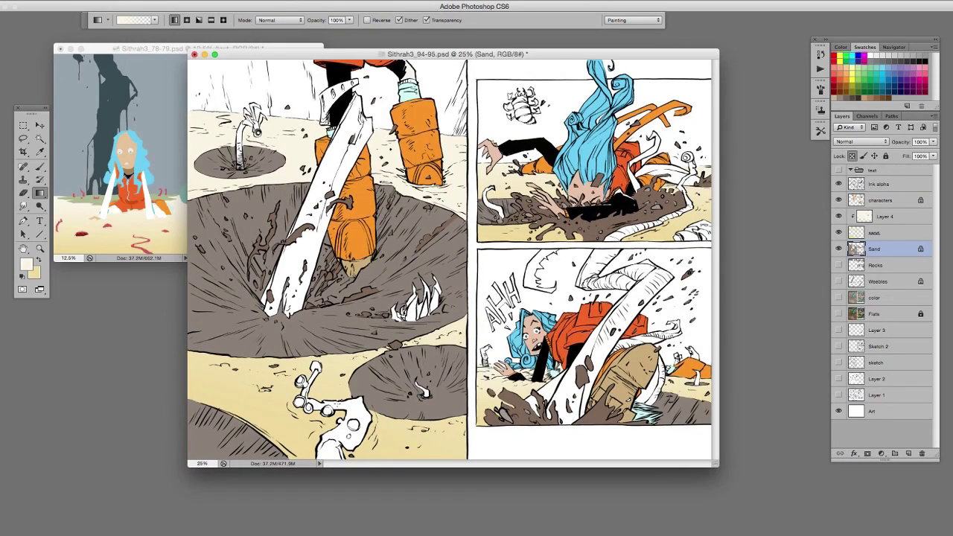
{"action": "left_click", "coordinate": [160, 250], "text": "alt"}
{"action": "left_click", "coordinate": [39, 139]}
{"action": "left_click", "coordinate": [255, 346]}
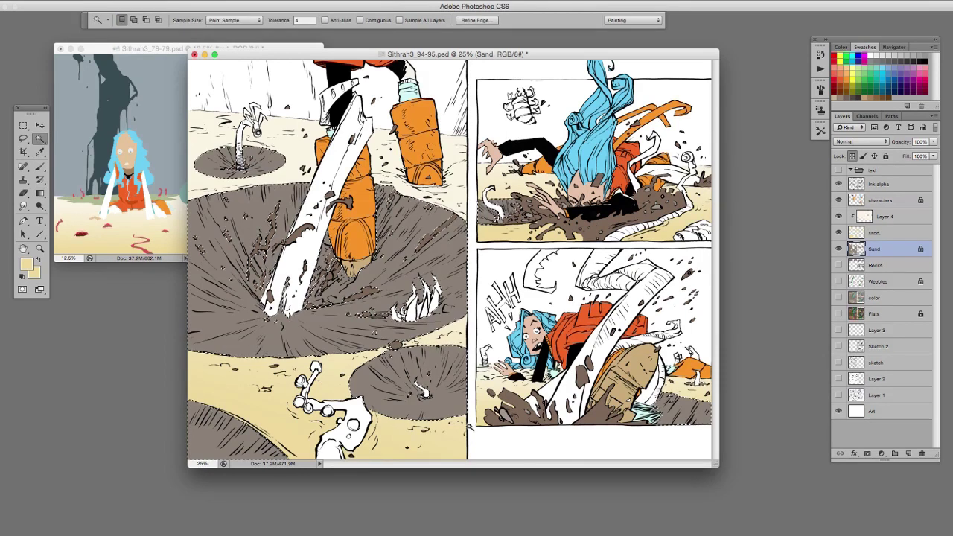
{"action": "key", "text": "alt+BackSpace"}
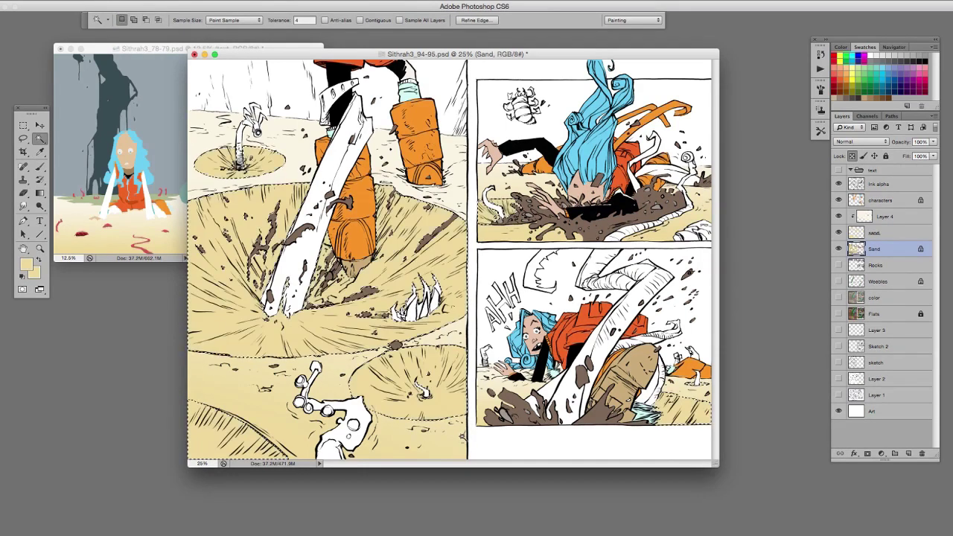
{"action": "key", "text": "super+d"}
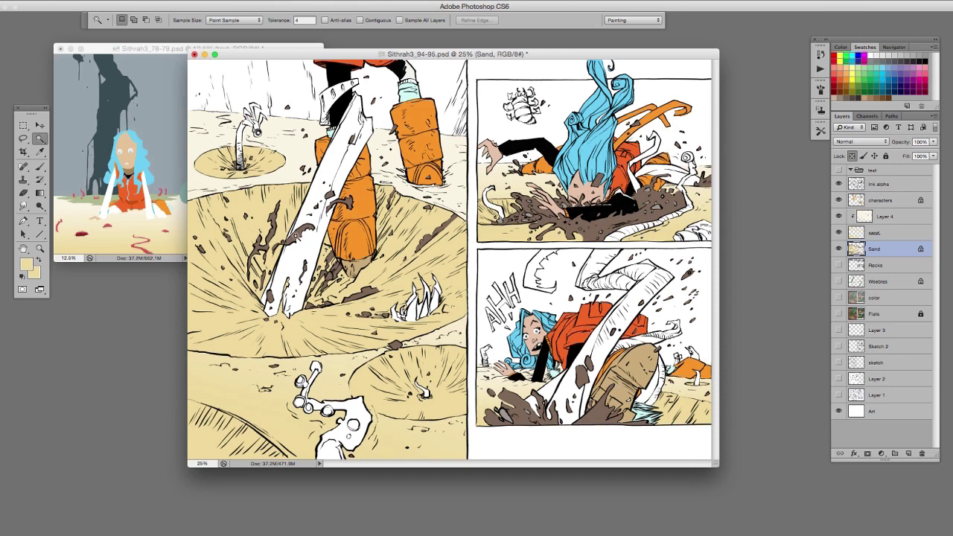
Step: Select the dark brown sand splashes, fill them with the craters' pale yellow on a new layer above Sand, and deselect
{"action": "left_click", "coordinate": [297, 236]}
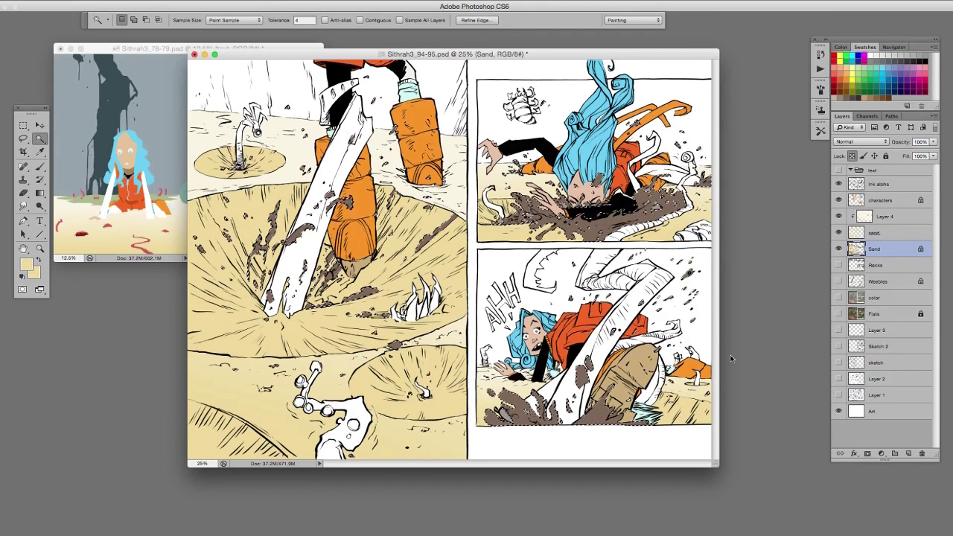
{"action": "key", "text": "ctrl+shift+alt+n"}
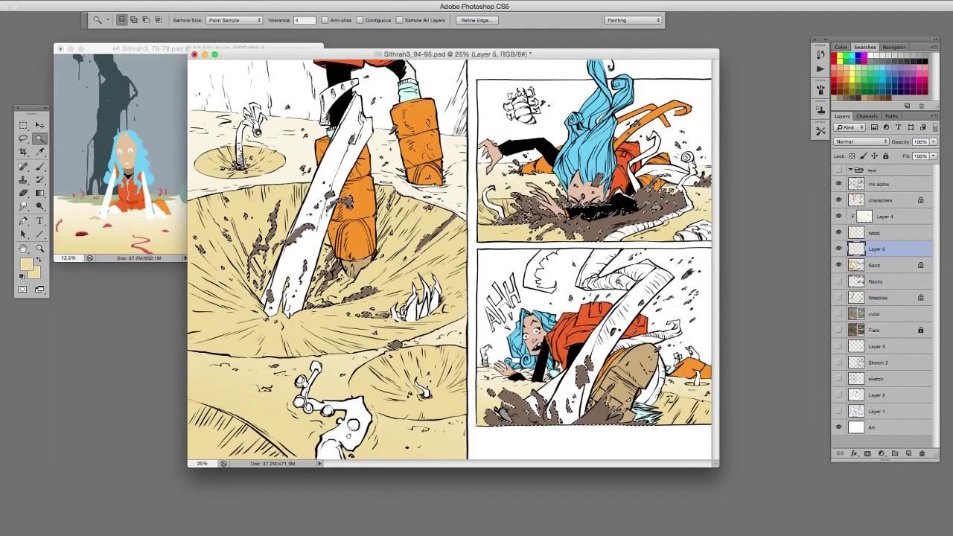
{"action": "left_click", "coordinate": [40, 192]}
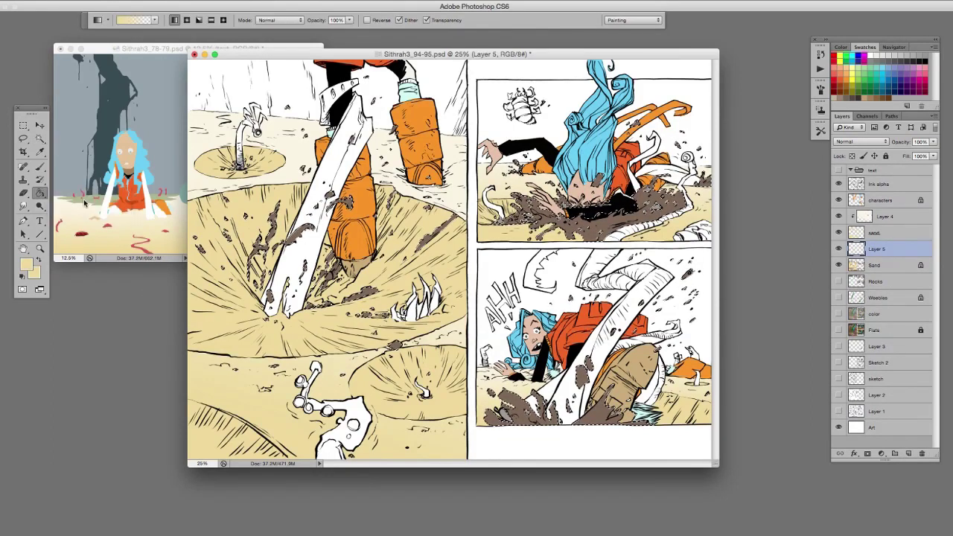
{"action": "key", "text": "shift+g"}
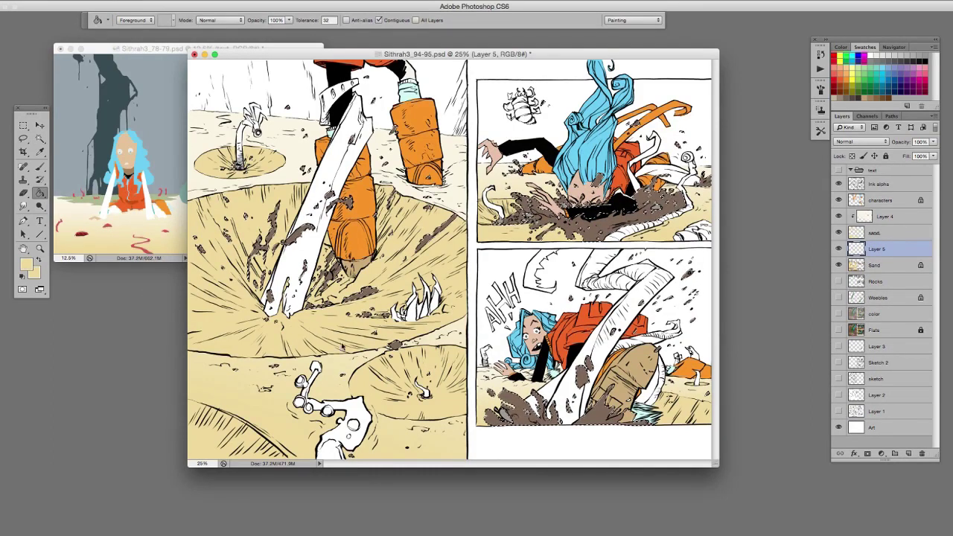
{"action": "left_click", "coordinate": [298, 327], "text": "alt"}
{"action": "left_click", "coordinate": [299, 239]}
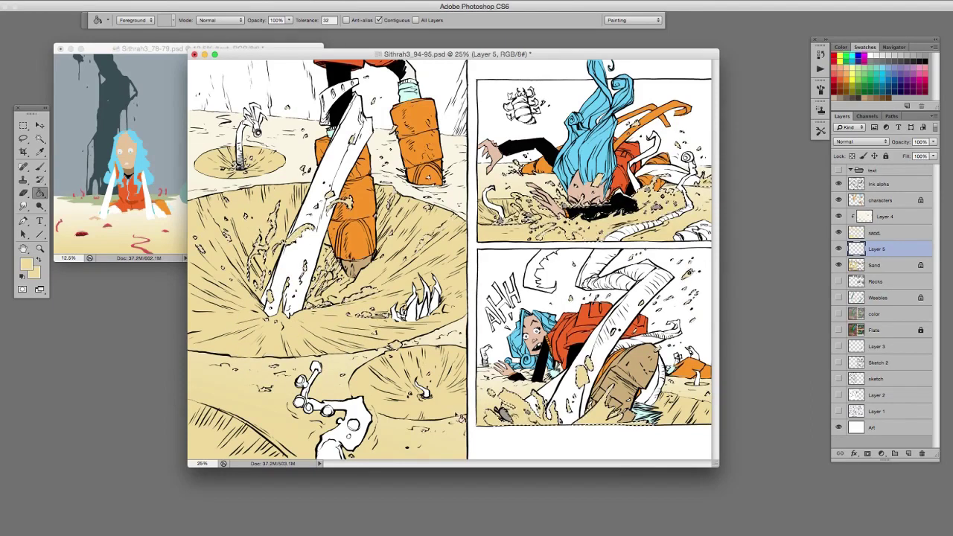
{"action": "key", "text": "super+d"}
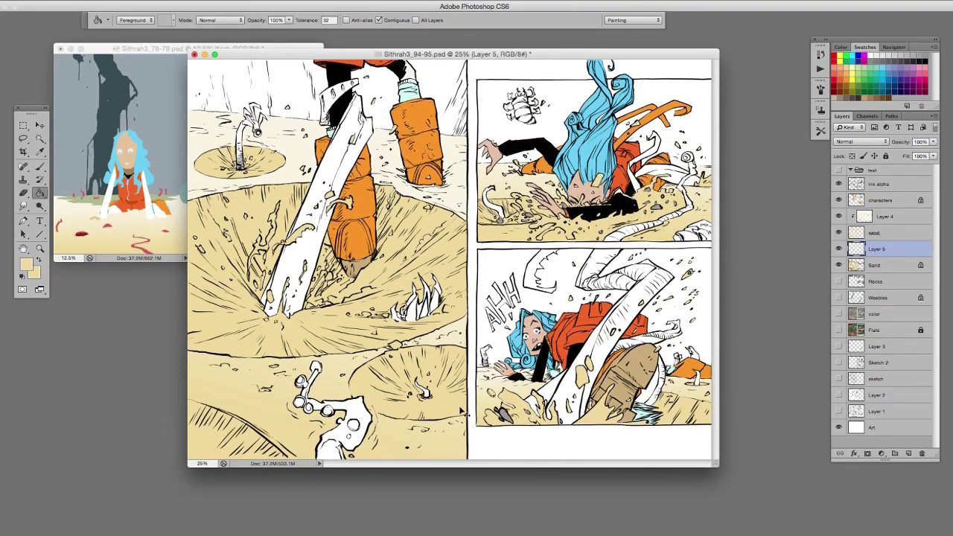
Step: Lighten the new splash layer with Hue/Saturation, setting Lightness to +65
{"action": "key", "text": "ctrl+u"}
{"action": "left_click_drag", "start_coordinate": [705, 309], "coordinate": [720, 306]}
{"action": "left_click_drag", "start_coordinate": [744, 180], "coordinate": [766, 192]}
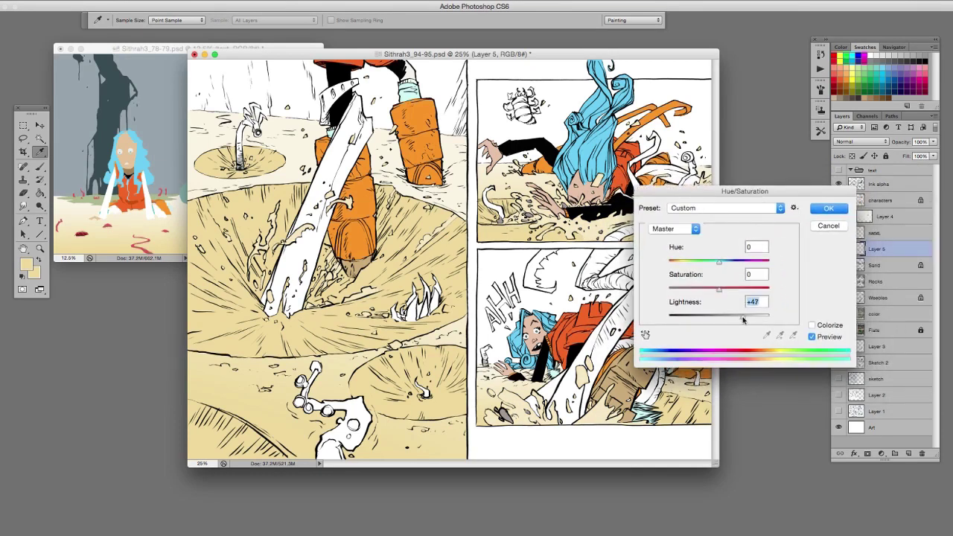
{"action": "left_click_drag", "start_coordinate": [742, 319], "coordinate": [752, 319]}
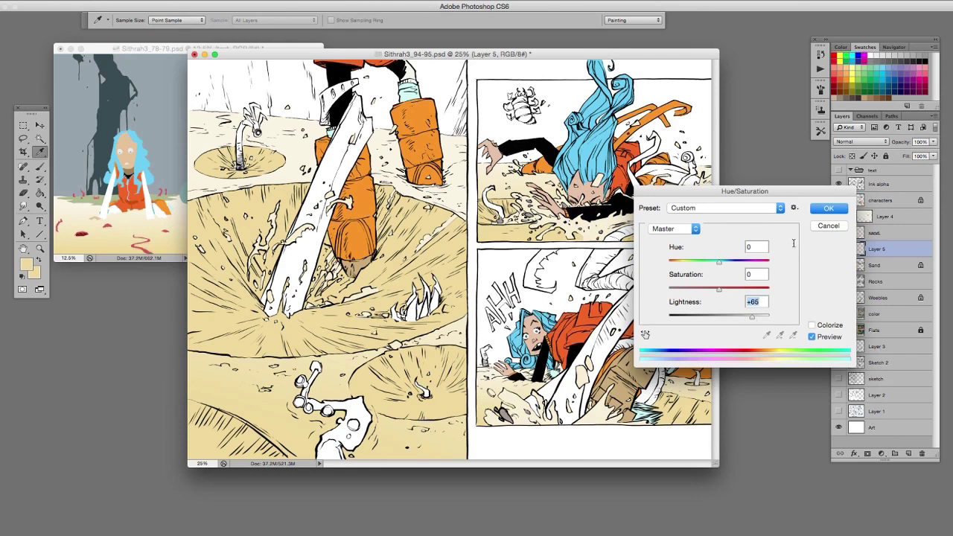
{"action": "left_click", "coordinate": [828, 208]}
Step: Toggle the lightened splash layer off and on to compare the splash colors, leaving it hidden
{"action": "left_click", "coordinate": [23, 139]}
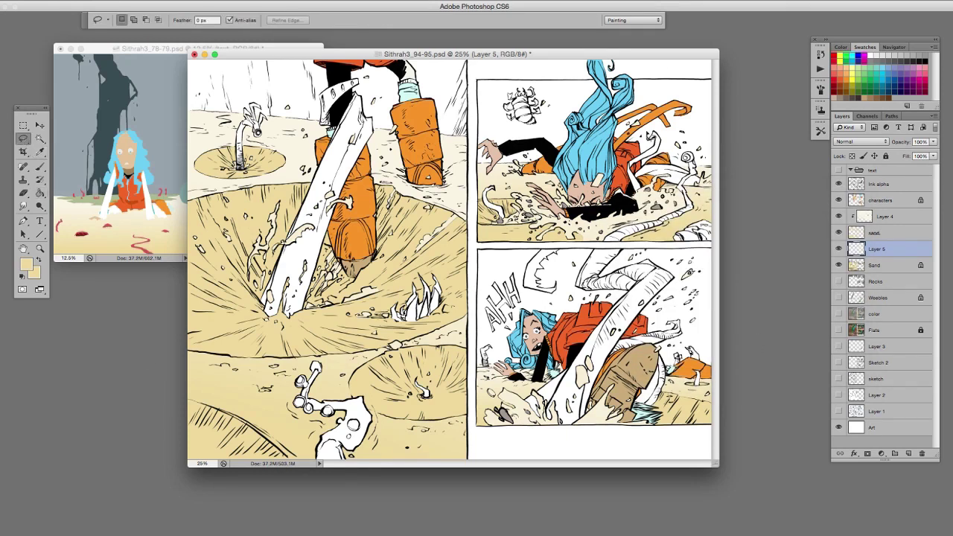
{"action": "left_click_drag", "start_coordinate": [668, 58], "coordinate": [656, 56]}
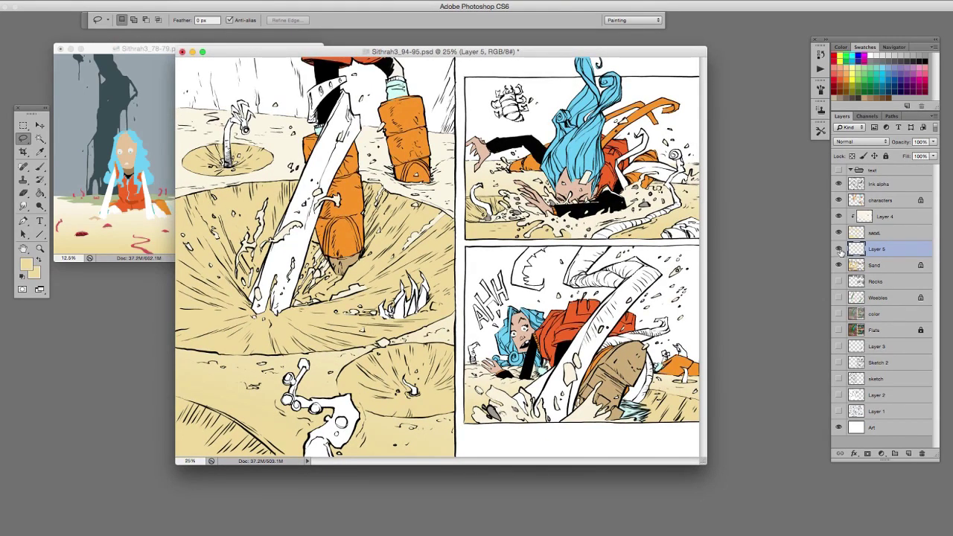
{"action": "left_click", "coordinate": [840, 250]}
{"action": "left_click", "coordinate": [840, 249]}
{"action": "left_click", "coordinate": [840, 249]}
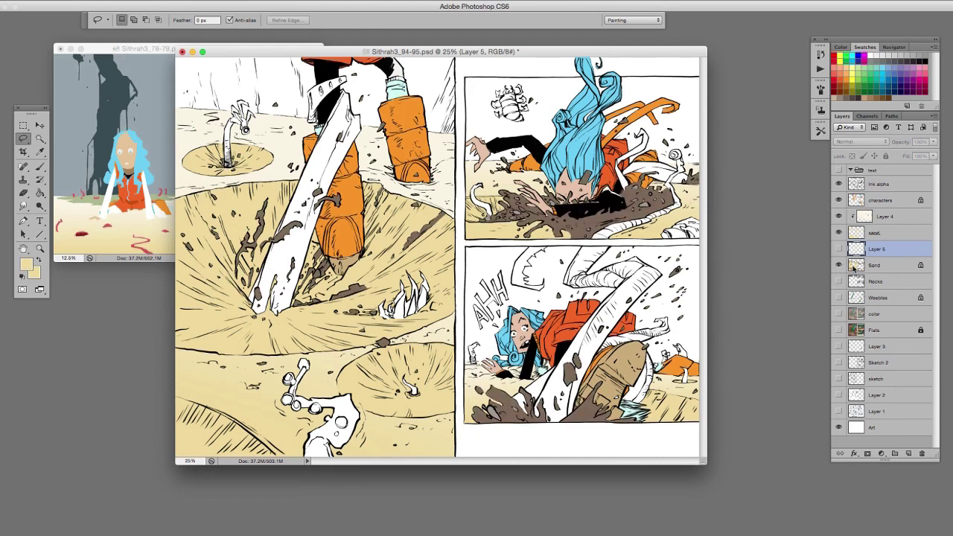
Step: Isolate the Sand layer, fill the upper right panel's large dark brown splash with the surrounding light brown, and restore the other layers
{"action": "left_click", "coordinate": [849, 266]}
{"action": "left_click", "coordinate": [841, 266], "text": "alt"}
{"action": "left_click", "coordinate": [839, 265], "text": "alt"}
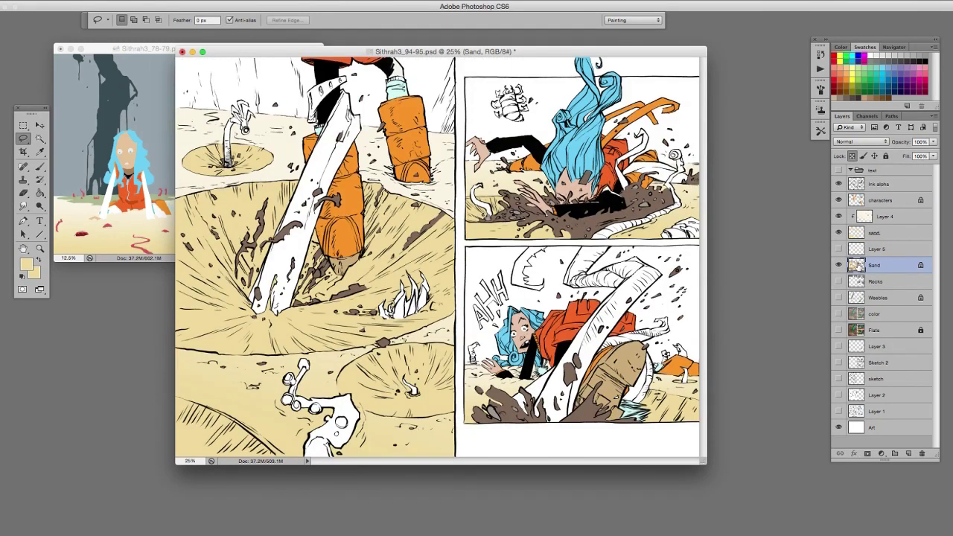
{"action": "left_click", "coordinate": [39, 139]}
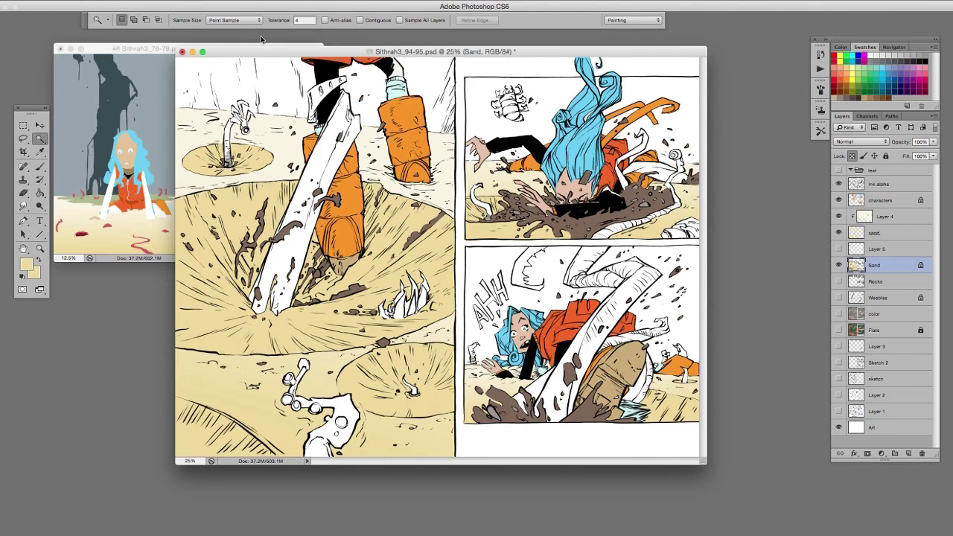
{"action": "left_click", "coordinate": [600, 224]}
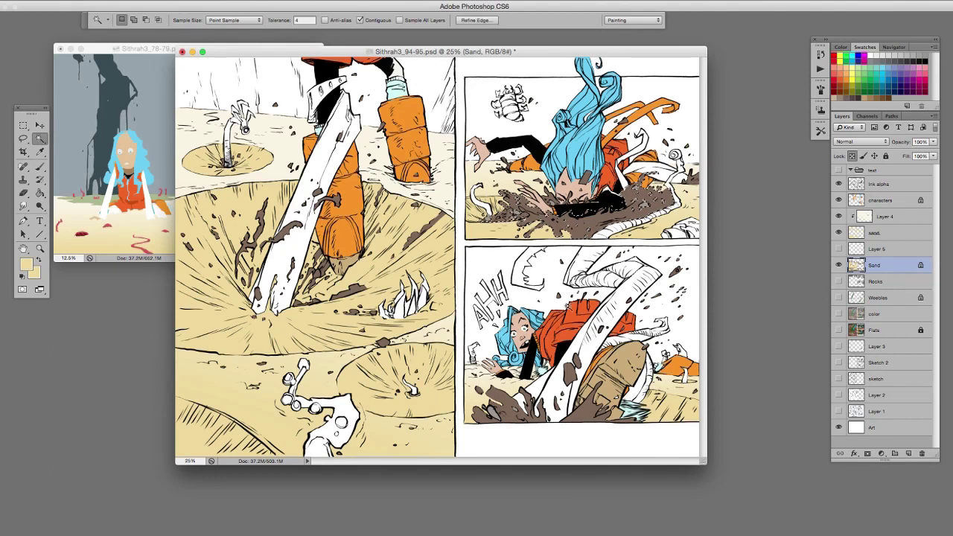
{"action": "left_click", "coordinate": [839, 266], "text": "alt"}
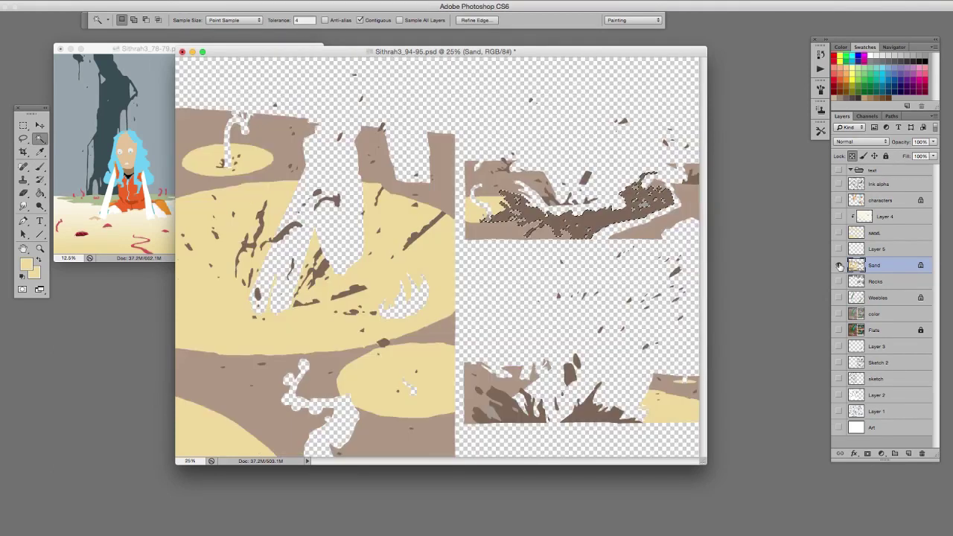
{"action": "left_click", "coordinate": [40, 193]}
{"action": "left_click", "coordinate": [641, 230], "text": "alt"}
{"action": "left_click", "coordinate": [602, 223]}
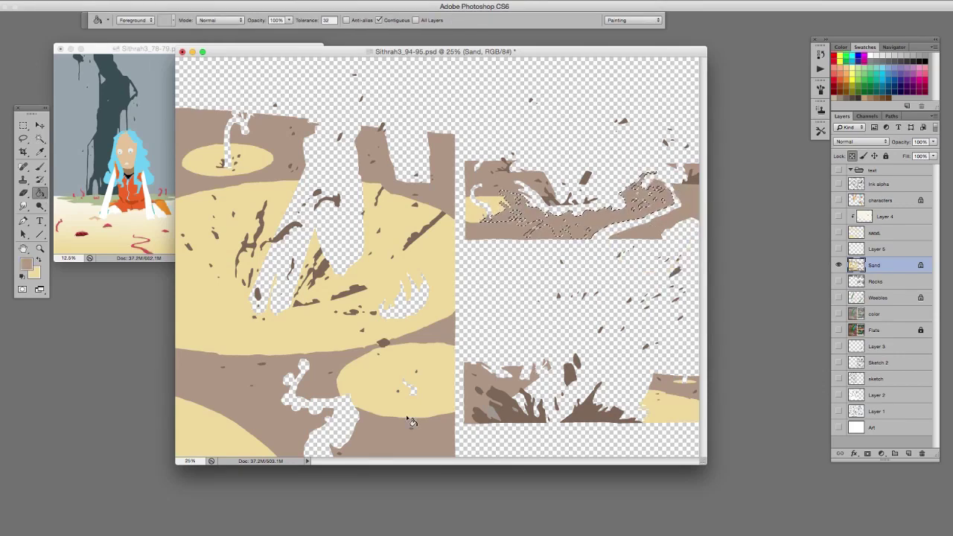
{"action": "left_click", "coordinate": [839, 265], "text": "alt"}
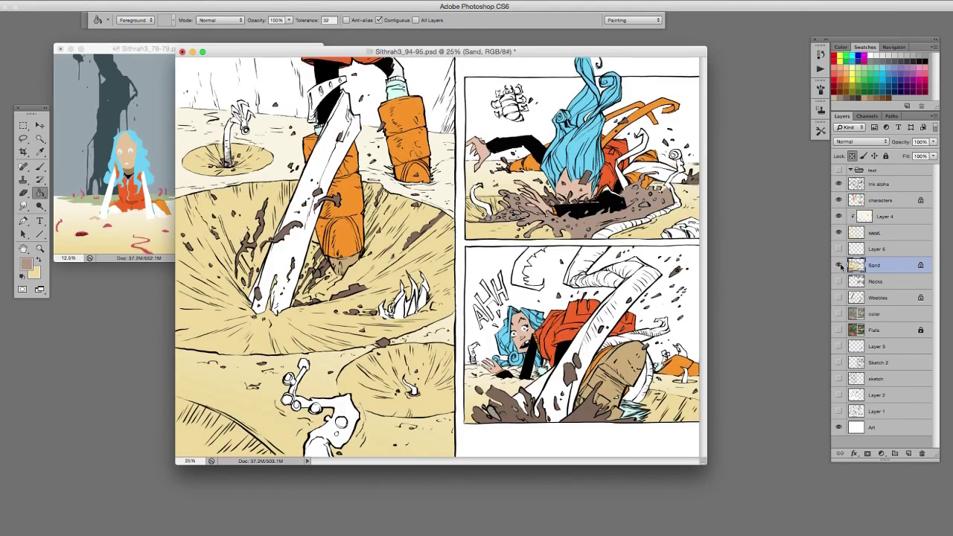
Step: Show the lightened splash layer again, check it in isolation, and make it the active layer
{"action": "left_click", "coordinate": [839, 249]}
{"action": "left_click", "coordinate": [839, 250], "text": "alt"}
{"action": "left_click", "coordinate": [838, 249], "text": "alt"}
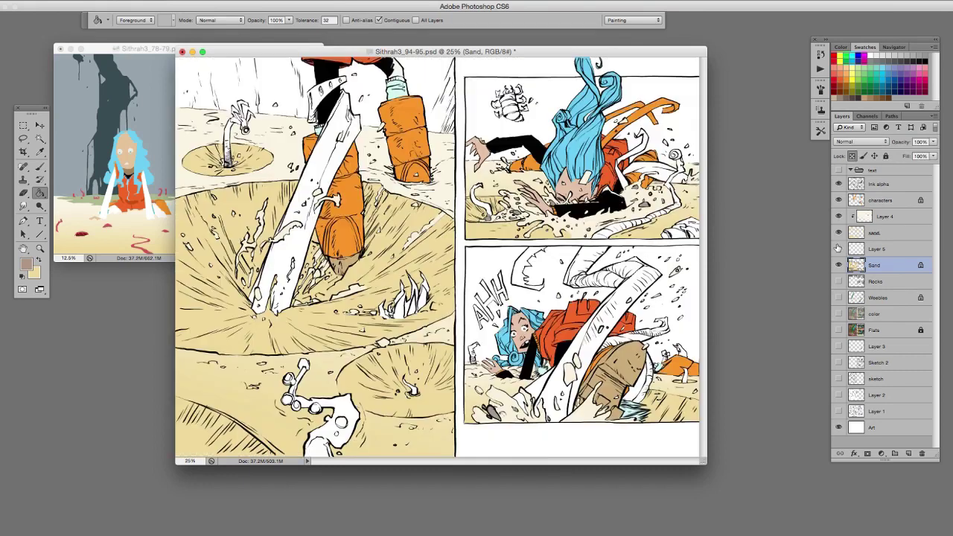
{"action": "left_click", "coordinate": [858, 251]}
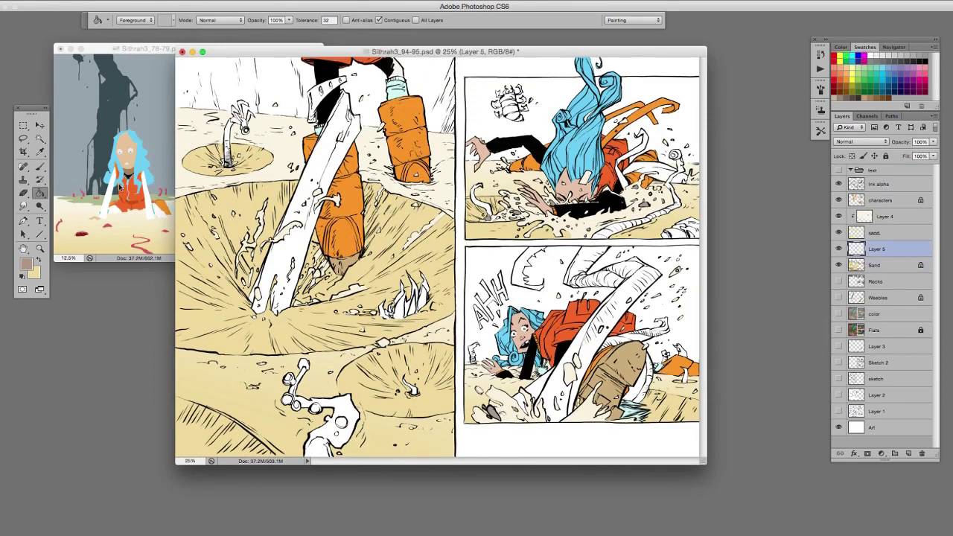
Step: Show the page full screen, hide the splash, Sand and clipped gradient layers, and make the pale yellow sand layer active
{"action": "left_click", "coordinate": [23, 140]}
{"action": "key", "text": "super+equal"}
{"action": "scroll", "coordinate": [414, 409], "scroll_direction": "up", "scroll_amount": 2}
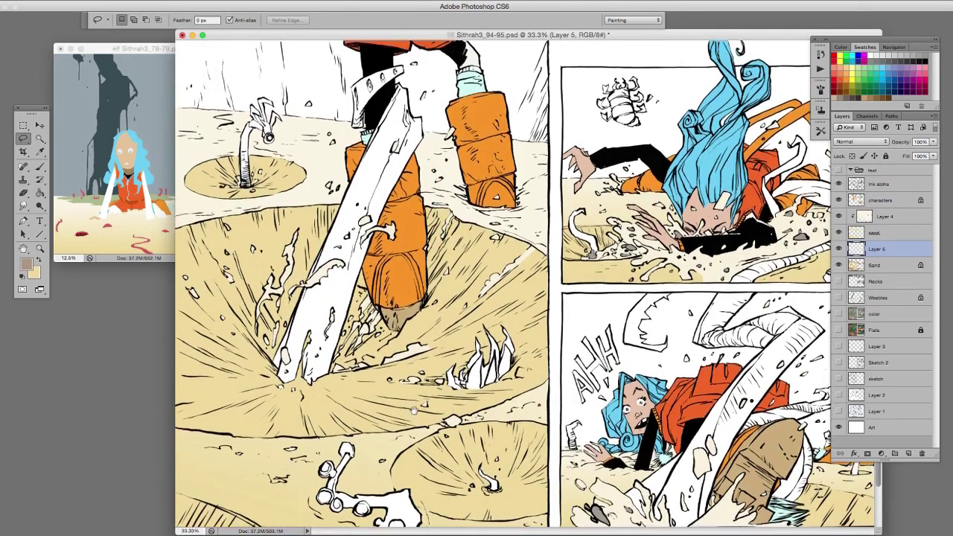
{"action": "key", "text": "f"}
{"action": "key", "text": "f"}
{"action": "scroll", "coordinate": [495, 424], "scroll_direction": "up", "scroll_amount": 2}
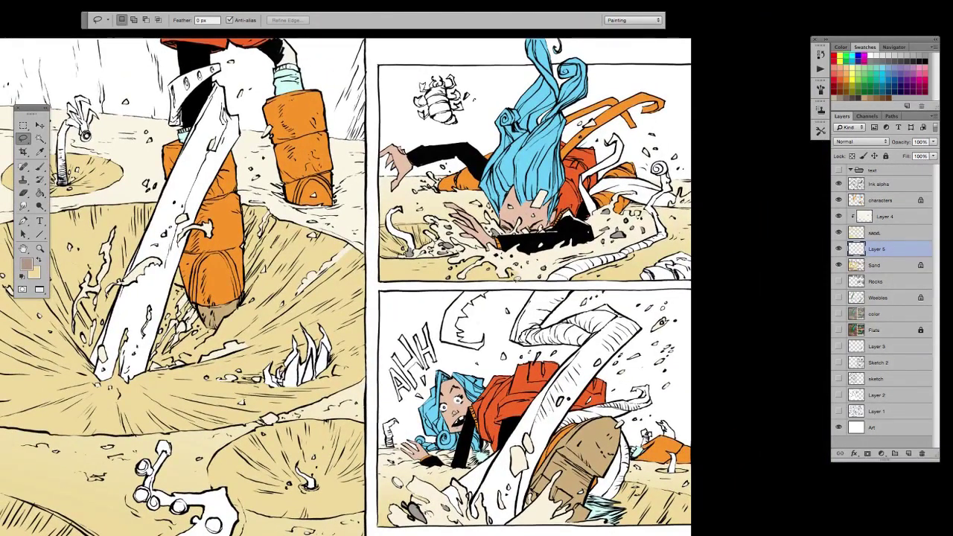
{"action": "left_click", "coordinate": [839, 250]}
{"action": "left_click", "coordinate": [839, 266]}
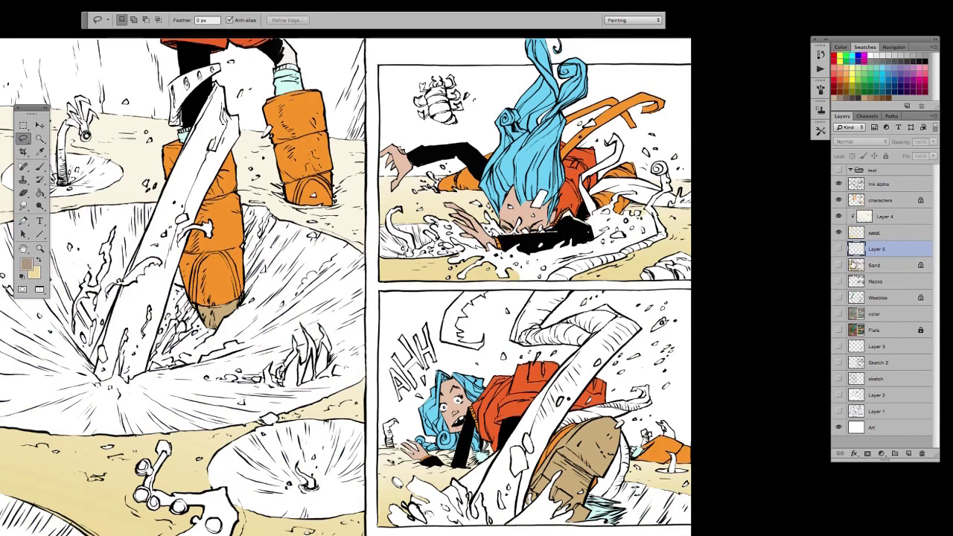
{"action": "left_click", "coordinate": [839, 233]}
{"action": "left_click", "coordinate": [839, 233]}
{"action": "left_click", "coordinate": [853, 235]}
{"action": "left_click", "coordinate": [839, 216]}
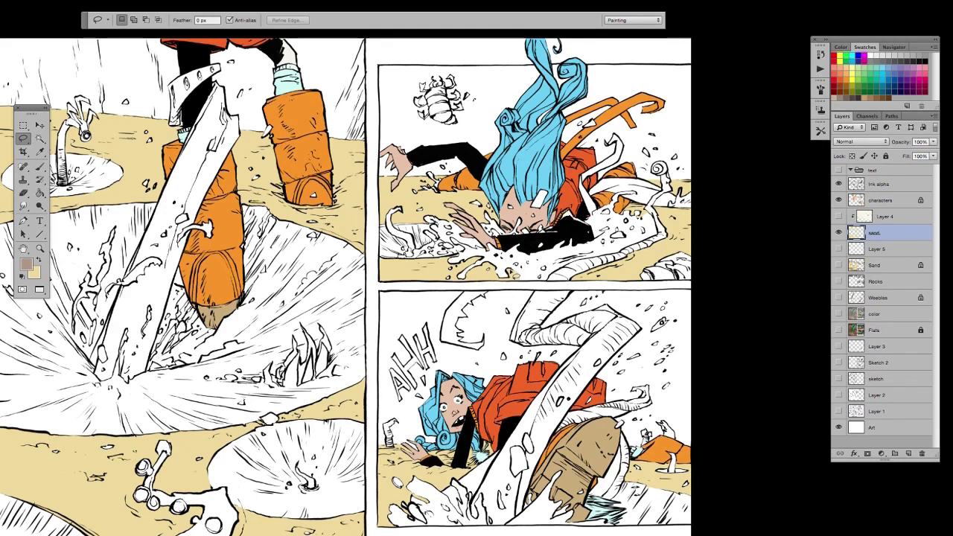
Step: Load the Sand layer's shape as a selection and brush pale yellow over the upper right panel's bare sand on the pale yellow sand layer
{"action": "left_click", "coordinate": [858, 266], "text": "super"}
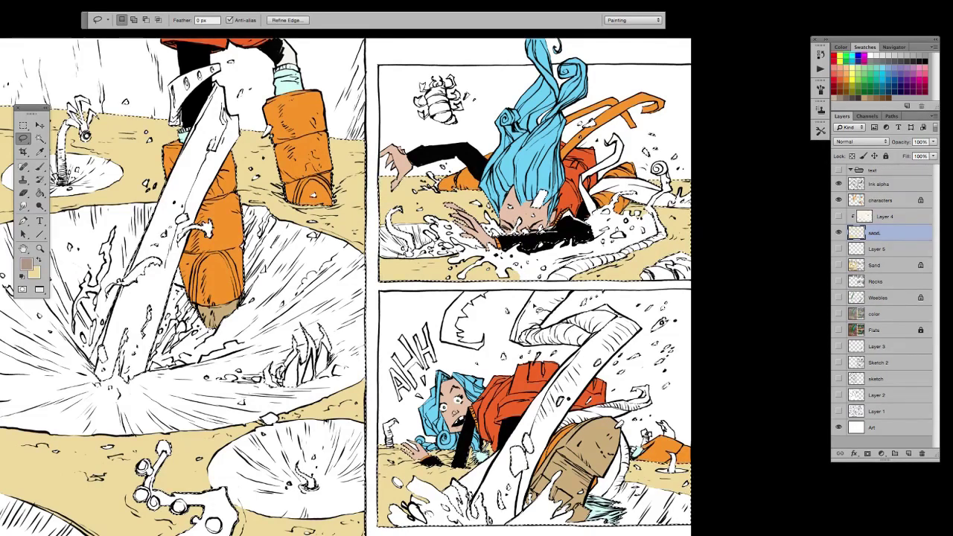
{"action": "key", "text": "b"}
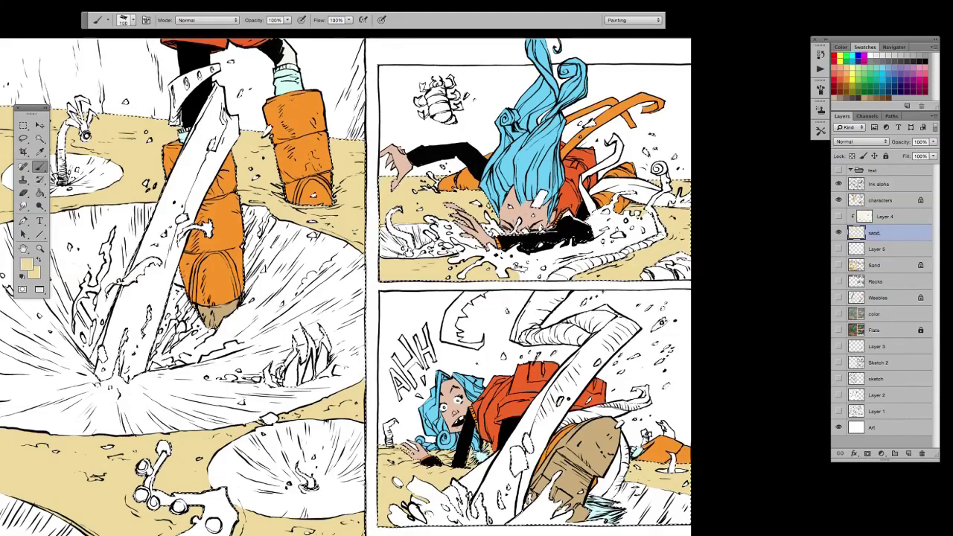
{"action": "left_click", "coordinate": [124, 20]}
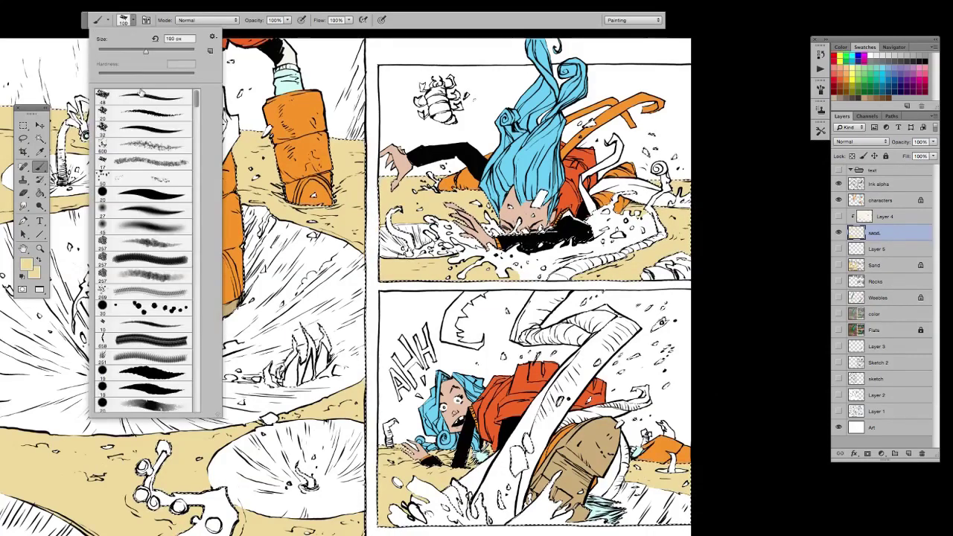
{"action": "key", "text": "Return"}
{"action": "key", "text": "bracketright"}
{"action": "key", "text": "bracketright"}
{"action": "key", "text": "bracketright"}
{"action": "key", "text": "bracketright"}
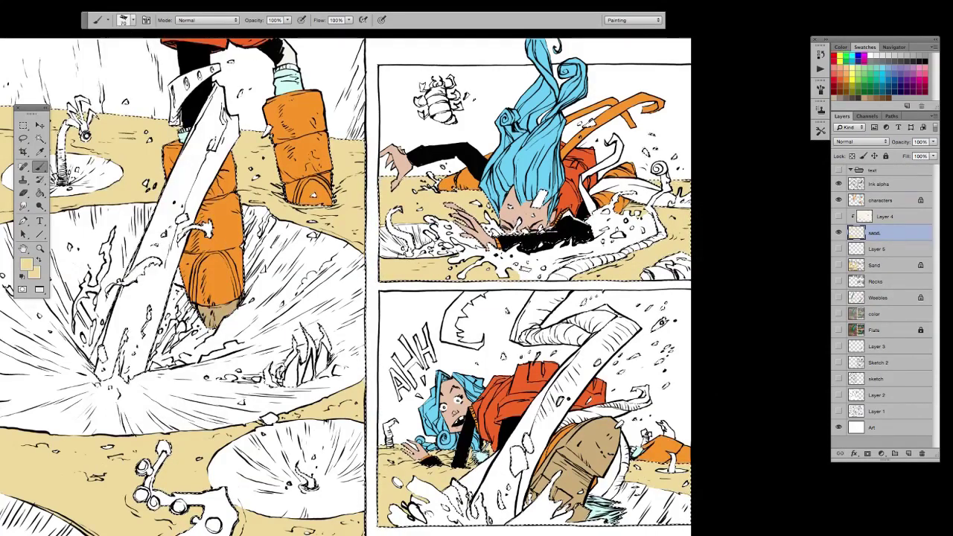
{"action": "mouse_move", "coordinate": [522, 266]}
{"action": "left_mouse_down"}
{"action": "mouse_move", "coordinate": [556, 268]}
{"action": "mouse_move", "coordinate": [554, 251]}
{"action": "mouse_move", "coordinate": [626, 245]}
{"action": "mouse_move", "coordinate": [595, 232]}
{"action": "mouse_move", "coordinate": [600, 212]}
{"action": "mouse_move", "coordinate": [647, 220]}
{"action": "mouse_move", "coordinate": [658, 236]}
{"action": "mouse_move", "coordinate": [594, 232]}
{"action": "mouse_move", "coordinate": [626, 208]}
{"action": "mouse_move", "coordinate": [603, 235]}
{"action": "mouse_move", "coordinate": [600, 228]}
{"action": "left_mouse_up"}
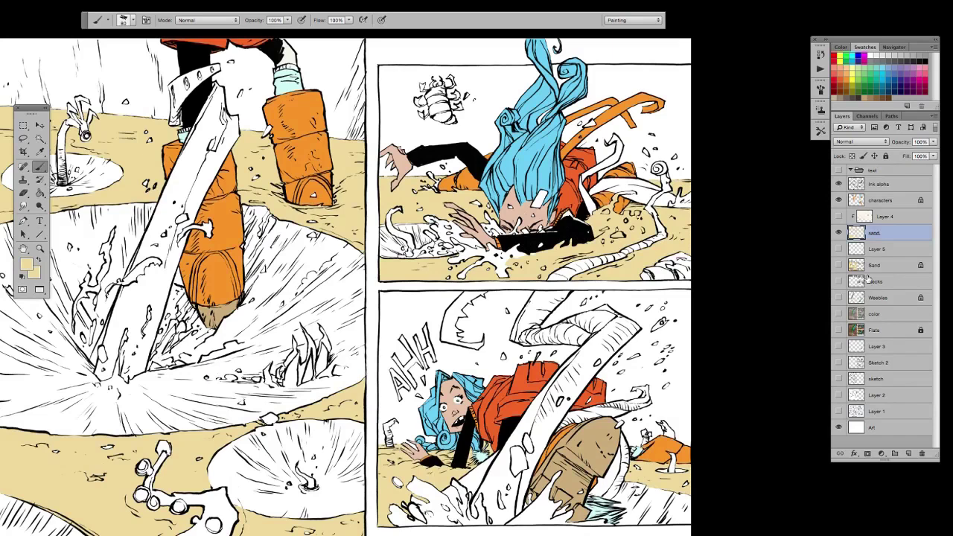
Step: Show the clipped gradient and splash layers again, and move the splash layer, Layer 5, above the gradient layer
{"action": "left_click", "coordinate": [839, 216]}
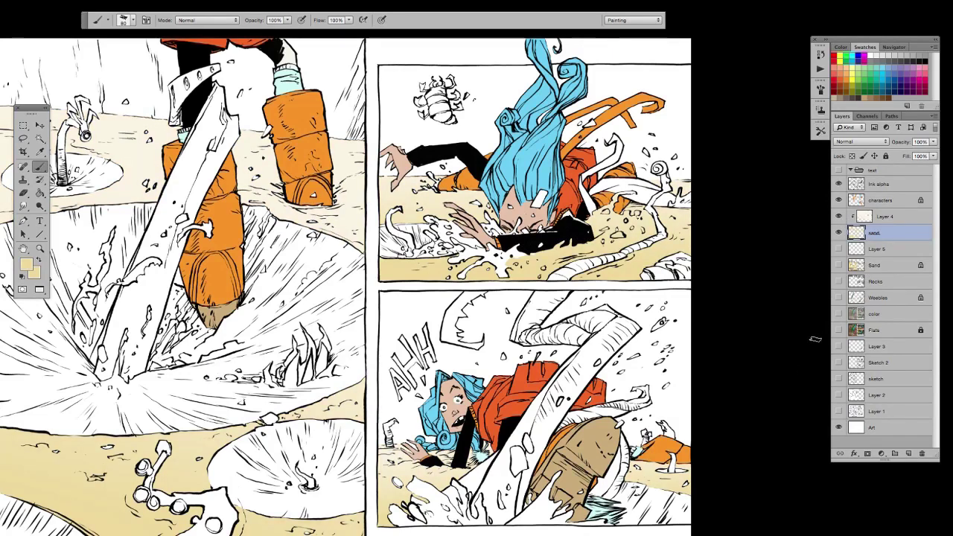
{"action": "left_click", "coordinate": [838, 249]}
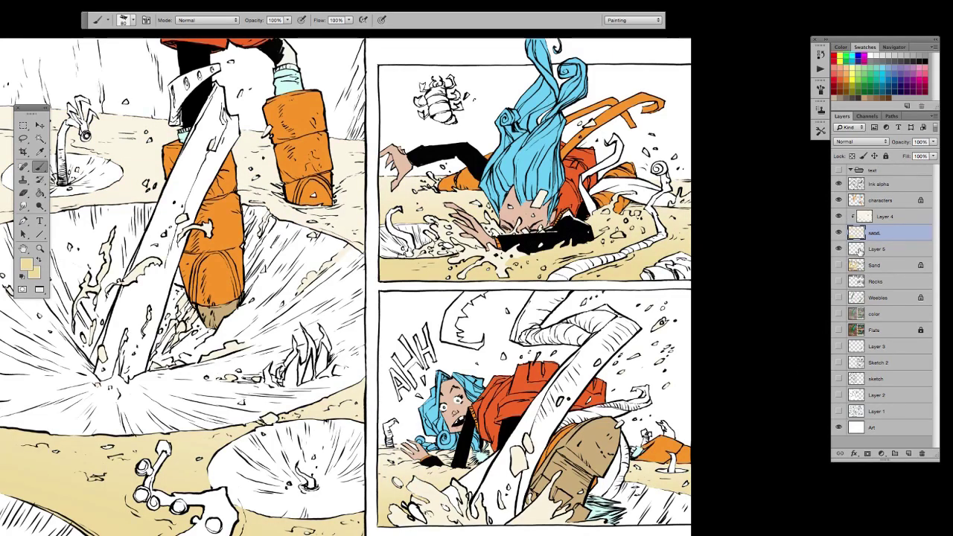
{"action": "left_click_drag", "start_coordinate": [860, 251], "coordinate": [864, 201]}
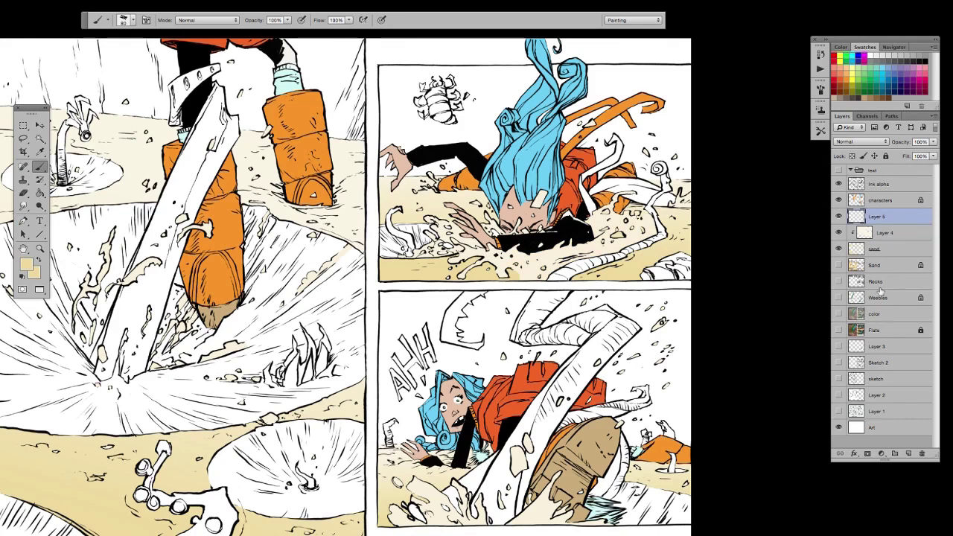
{"action": "left_click", "coordinate": [838, 216]}
{"action": "left_click", "coordinate": [839, 216]}
Step: Outline small splash areas beside the diving character's arm in the upper right panel and fill each with pale yellow on Layer 5
{"action": "key", "text": "l"}
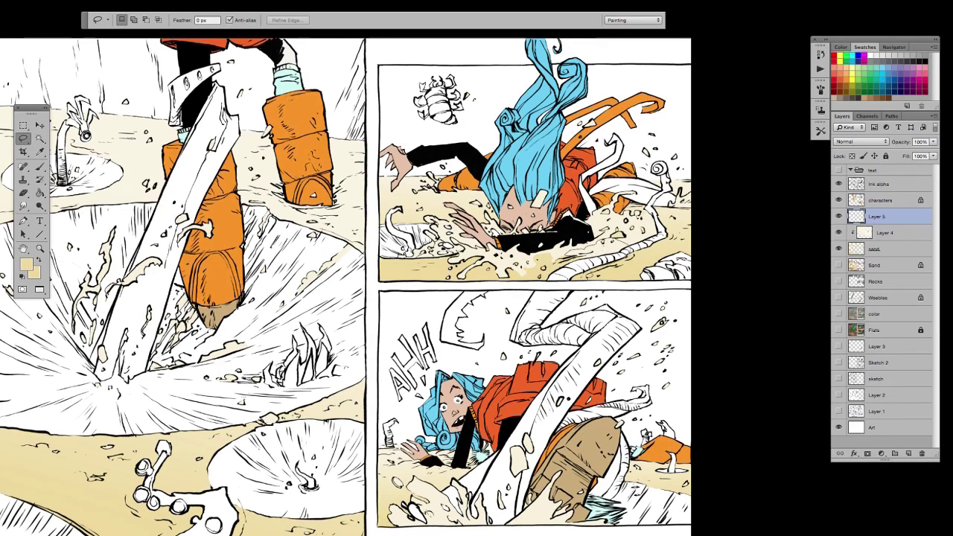
{"action": "mouse_move", "coordinate": [610, 224]}
{"action": "left_mouse_down"}
{"action": "mouse_move", "coordinate": [593, 225]}
{"action": "mouse_move", "coordinate": [597, 241]}
{"action": "mouse_move", "coordinate": [609, 227]}
{"action": "mouse_move", "coordinate": [616, 236]}
{"action": "mouse_move", "coordinate": [655, 238]}
{"action": "mouse_move", "coordinate": [650, 223]}
{"action": "mouse_move", "coordinate": [660, 225]}
{"action": "left_mouse_up"}
{"action": "key", "text": "alt+BackSpace"}
{"action": "key", "text": "super+d"}
{"action": "key", "text": "alt+BackSpace"}
{"action": "key", "text": "super+d"}
{"action": "key", "text": "alt+BackSpace"}
{"action": "key", "text": "super+d"}
{"action": "mouse_move", "coordinate": [597, 246]}
{"action": "left_mouse_down"}
{"action": "mouse_move", "coordinate": [583, 254]}
{"action": "mouse_move", "coordinate": [628, 222]}
{"action": "mouse_move", "coordinate": [627, 236]}
{"action": "left_mouse_up"}
{"action": "key", "text": "alt+BackSpace"}
{"action": "key", "text": "super+d"}
{"action": "key", "text": "alt+BackSpace"}
{"action": "key", "text": "super+d"}
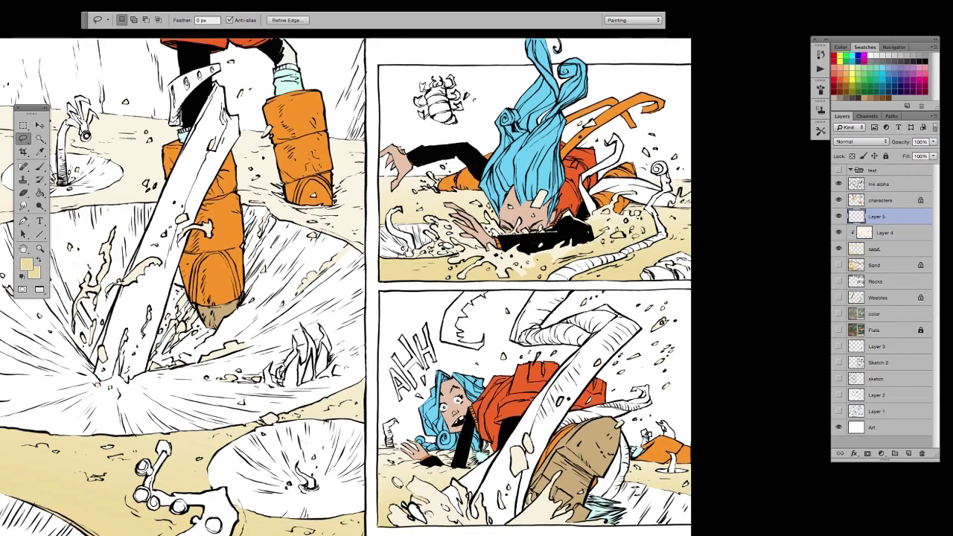
{"action": "key", "text": "alt+BackSpace"}
{"action": "key", "text": "super+d"}
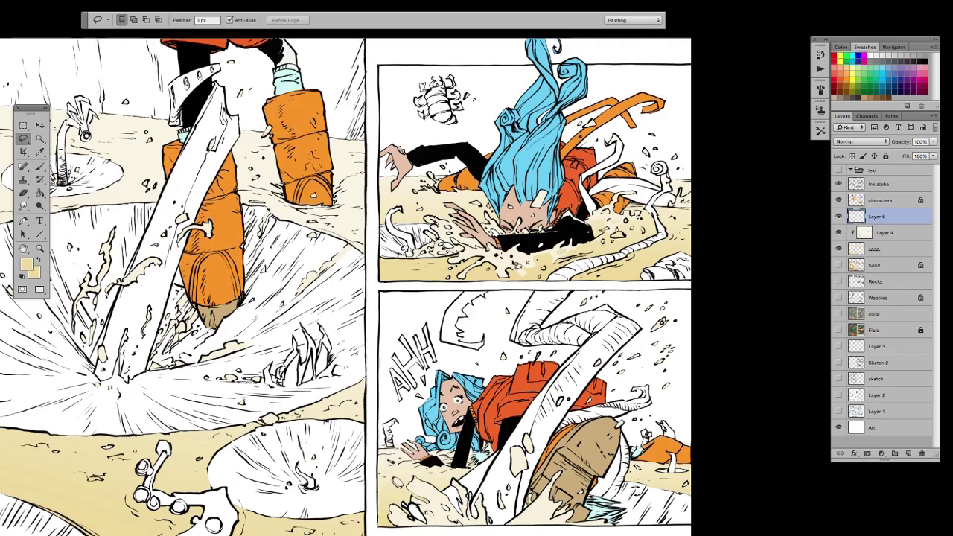
Step: Show the Sand layer, select its large crater in the left panel, and add a new layer named "hole grad" above it
{"action": "key", "text": "super+minus"}
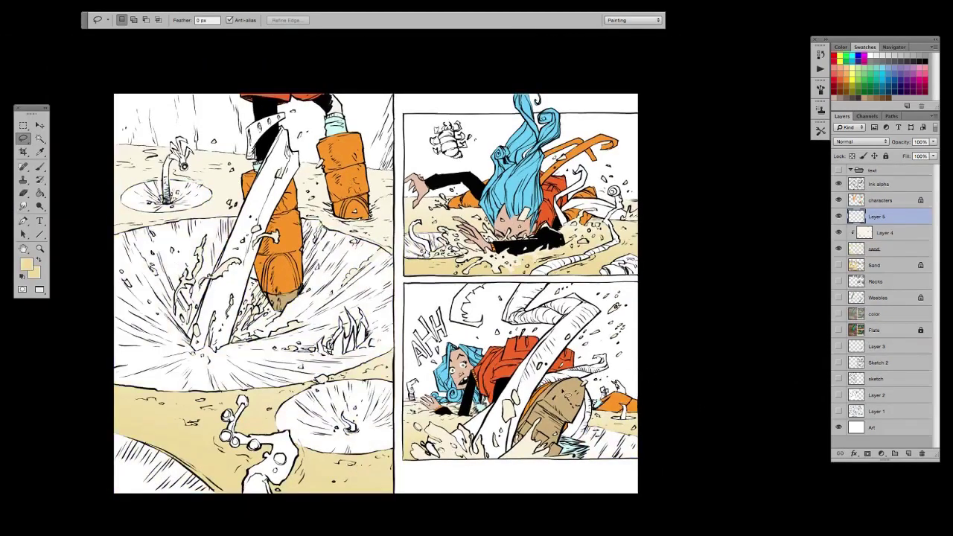
{"action": "left_click_drag", "start_coordinate": [563, 390], "coordinate": [613, 413]}
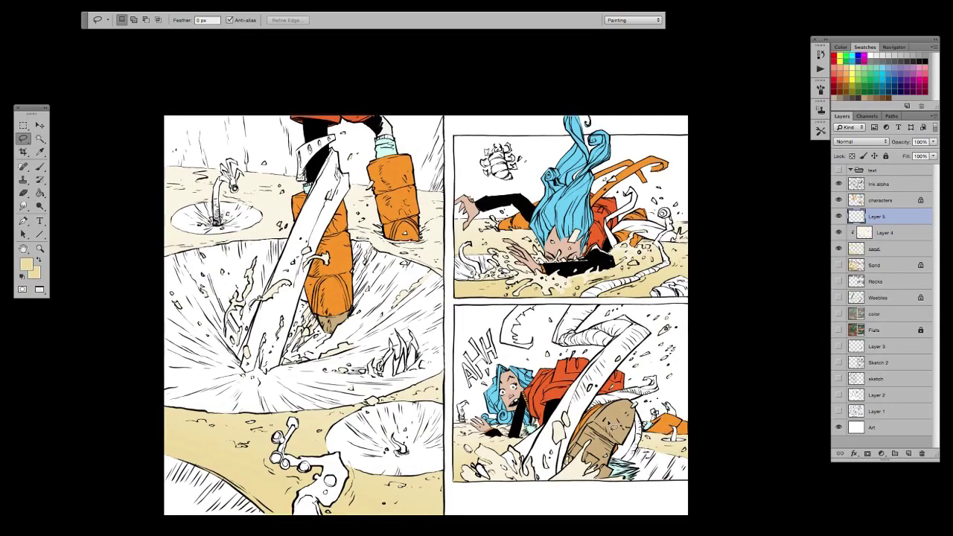
{"action": "left_click", "coordinate": [839, 266]}
{"action": "left_click_drag", "start_coordinate": [560, 411], "coordinate": [584, 399]}
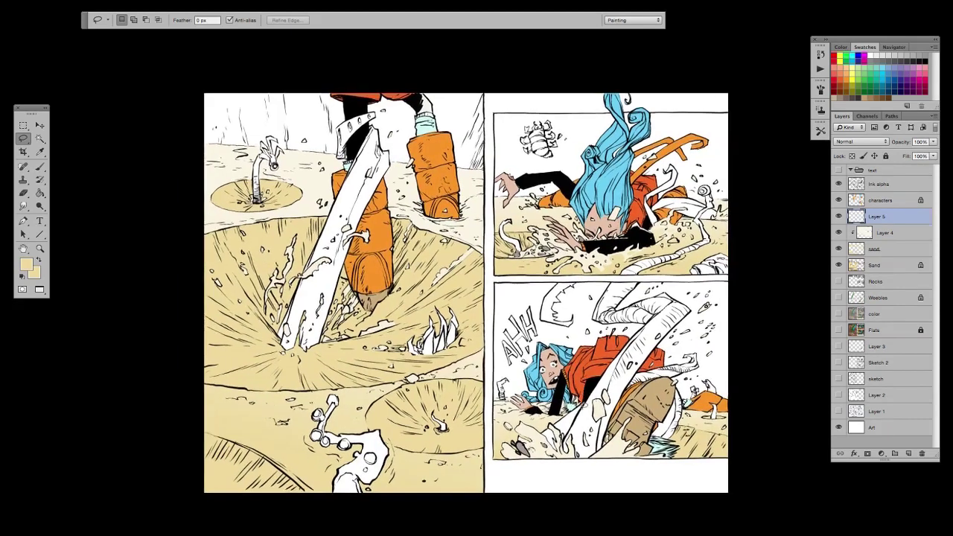
{"action": "left_click", "coordinate": [857, 266]}
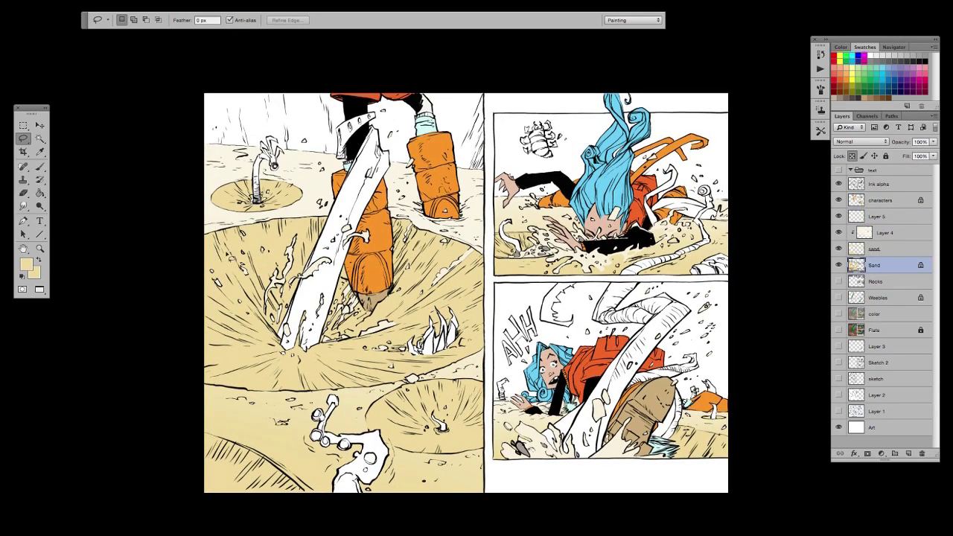
{"action": "left_click", "coordinate": [39, 138]}
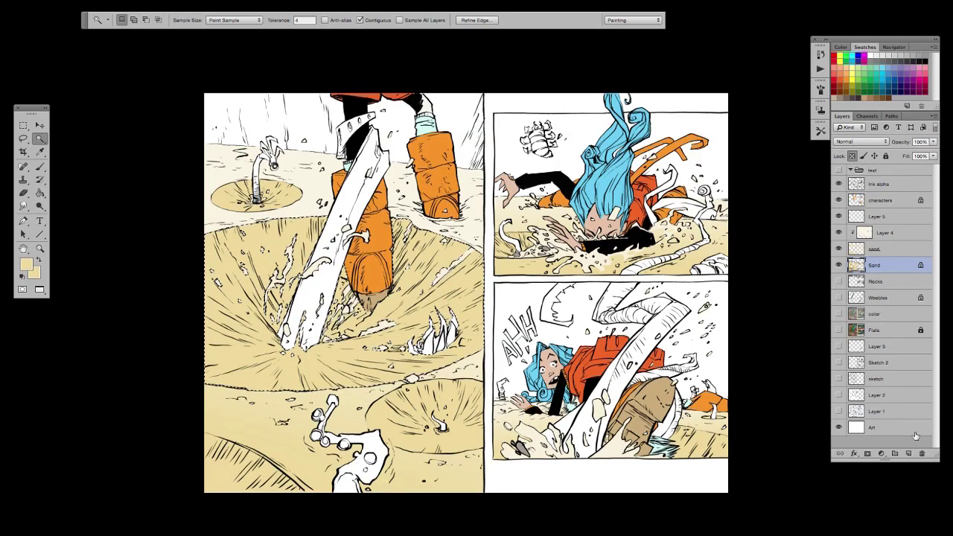
{"action": "left_click", "coordinate": [908, 453]}
{"action": "double_click", "coordinate": [878, 265]}
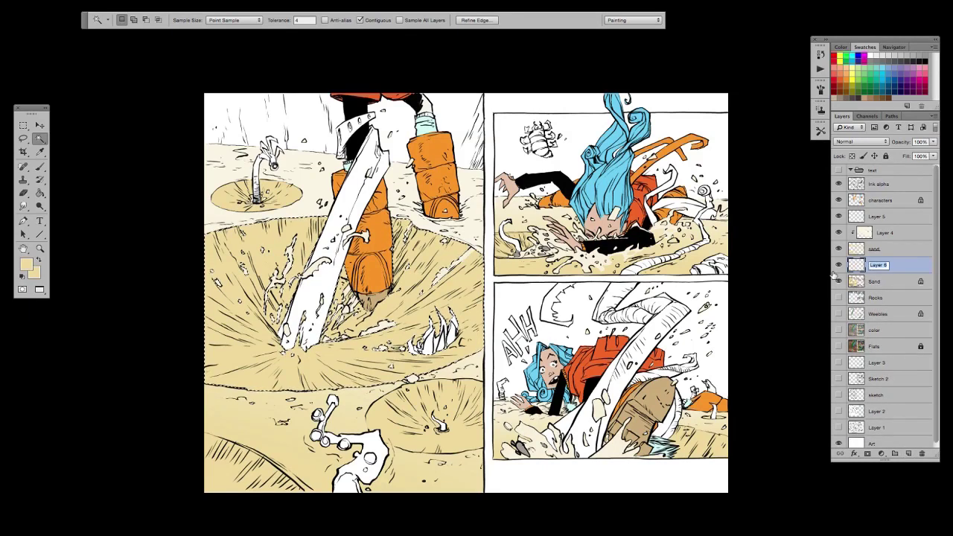
{"action": "type", "text": "hole grad"}
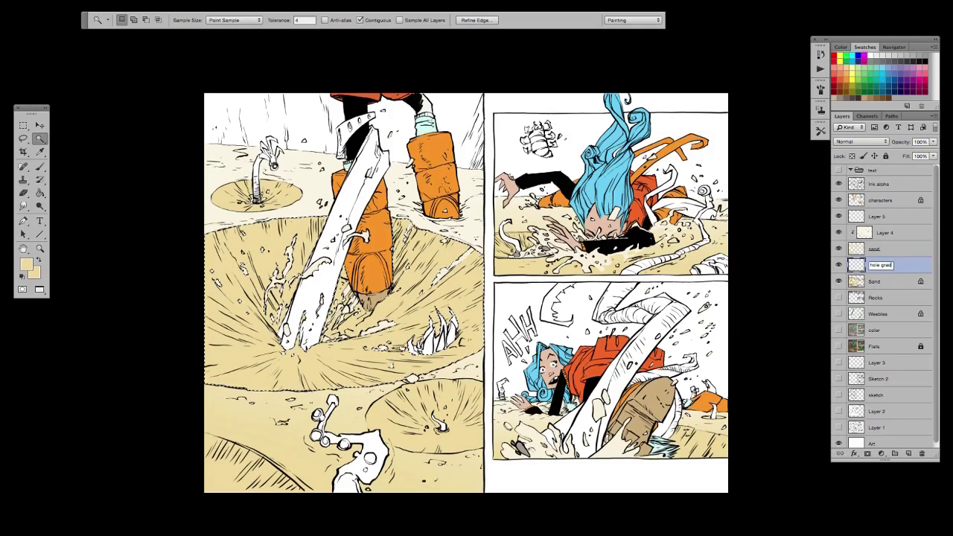
{"action": "key", "text": "Return"}
Step: Fill the selected large crater with a radial white-to-transparent gradient glowing from its lower part on the hole grad layer
{"action": "left_click", "coordinate": [41, 194]}
{"action": "left_click_drag", "start_coordinate": [41, 194], "coordinate": [70, 192]}
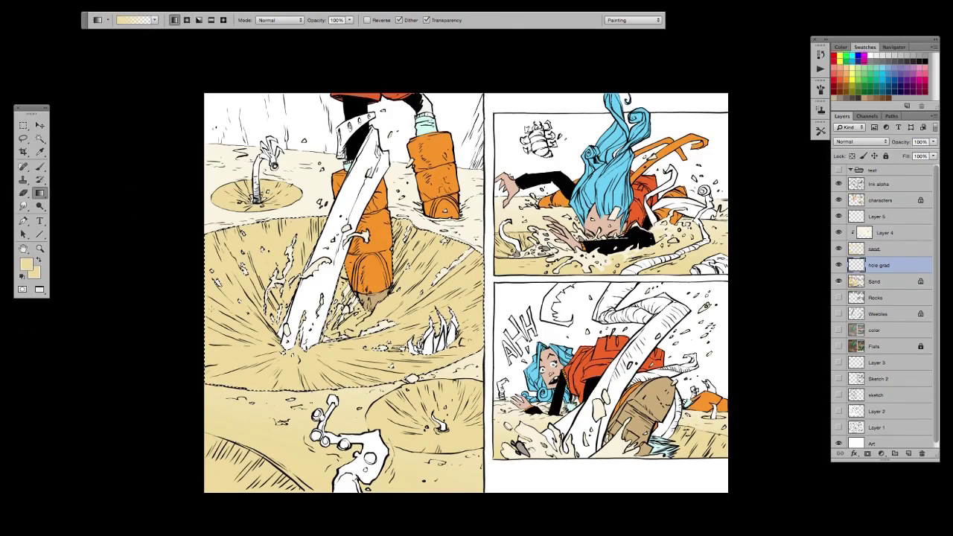
{"action": "left_click", "coordinate": [315, 151], "text": "alt"}
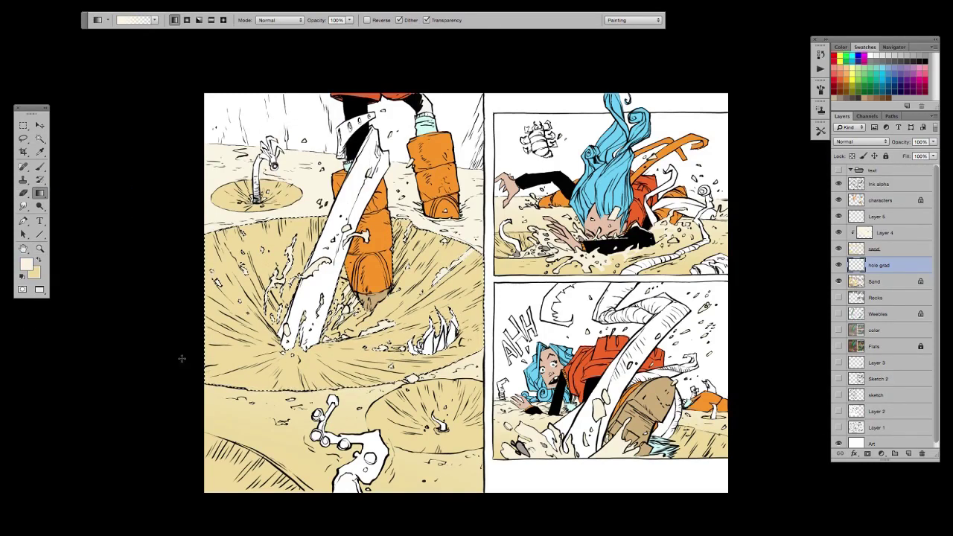
{"action": "left_click", "coordinate": [23, 279]}
{"action": "left_click", "coordinate": [39, 261]}
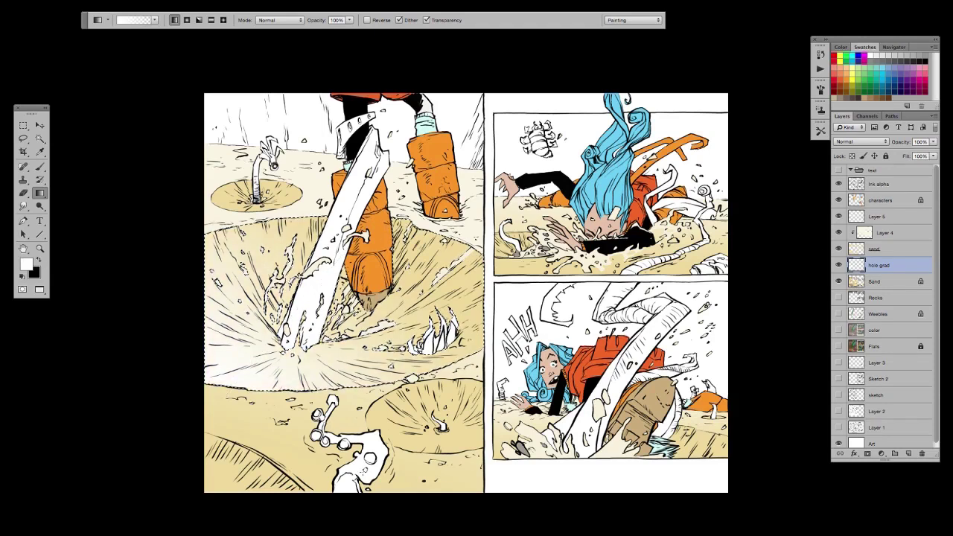
{"action": "left_click", "coordinate": [186, 20]}
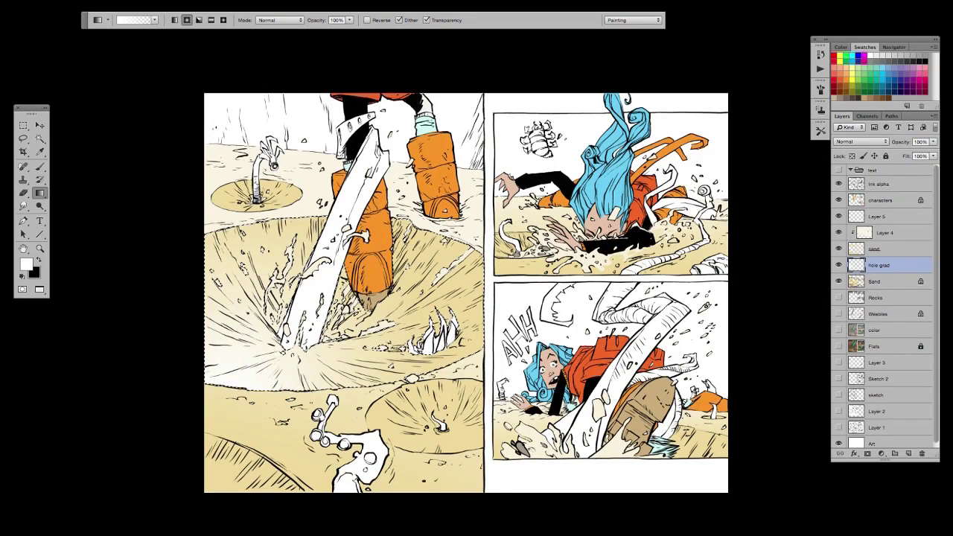
Step: Select the small crater at the left panel's upper left on the Sand layer and add a white radial gradient on the hole grad layer
{"action": "left_click_drag", "start_coordinate": [486, 452], "coordinate": [463, 409]}
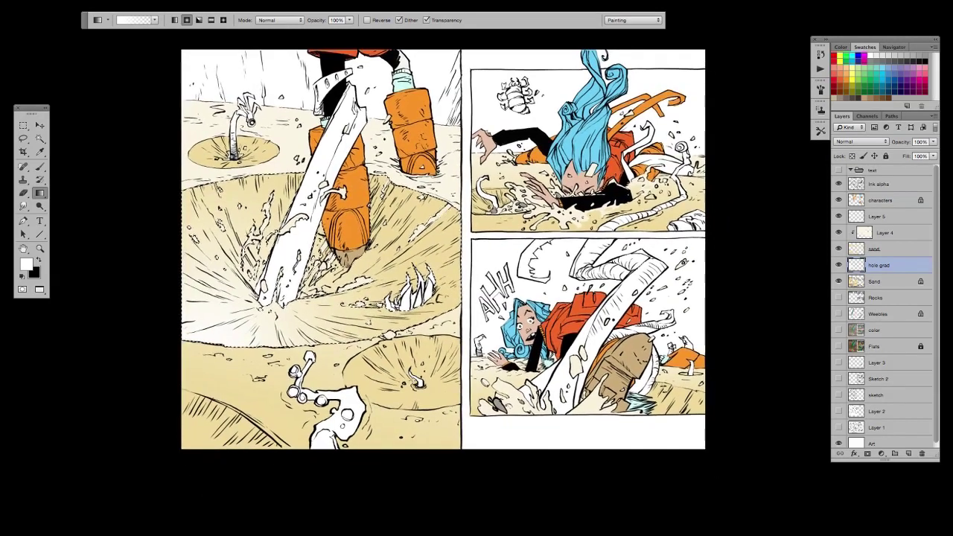
{"action": "left_click", "coordinate": [40, 138]}
{"action": "left_click", "coordinate": [858, 283]}
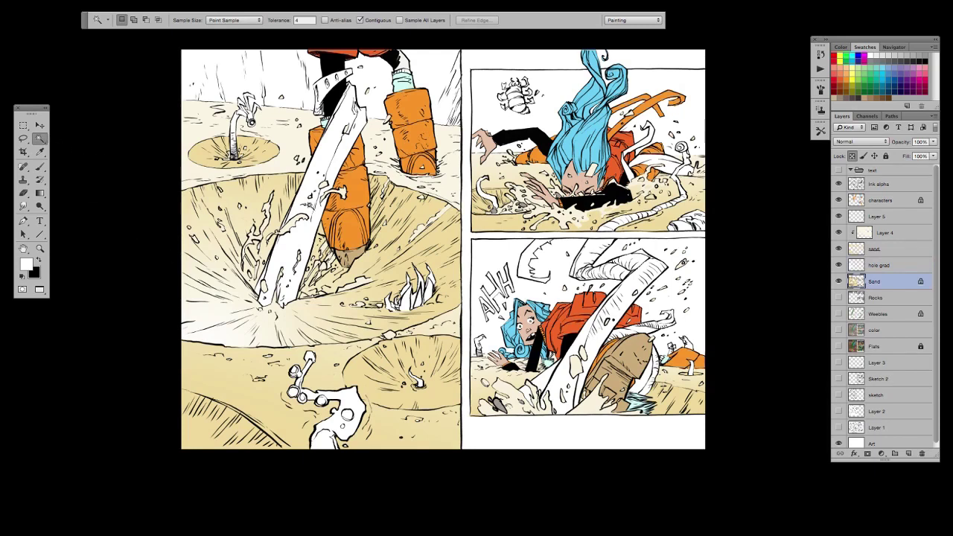
{"action": "left_click", "coordinate": [250, 151]}
{"action": "left_click", "coordinate": [39, 193]}
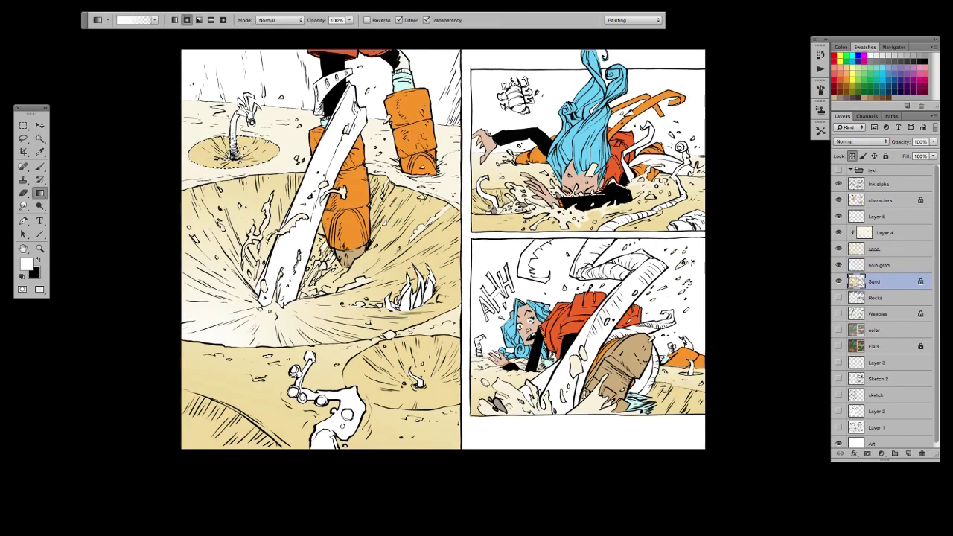
{"action": "left_click", "coordinate": [862, 267]}
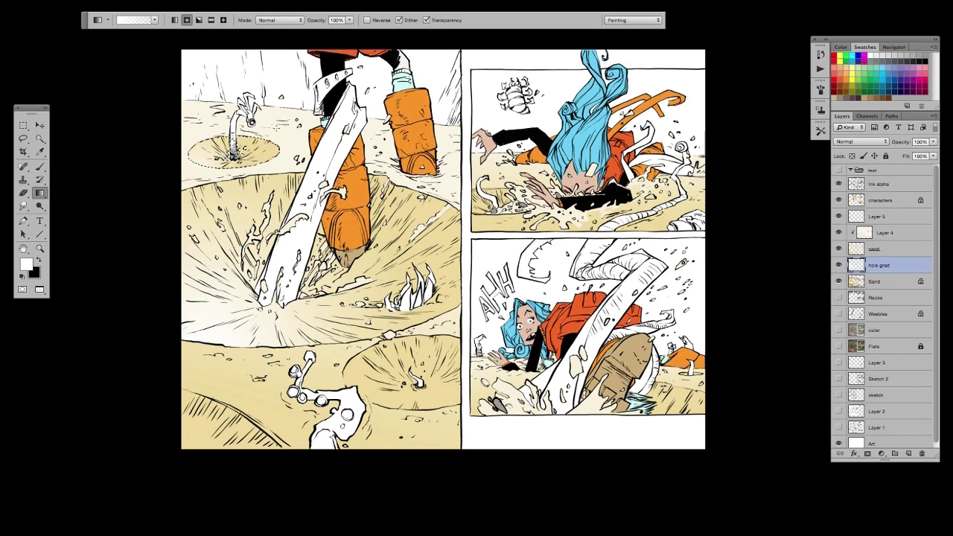
{"action": "left_click_drag", "start_coordinate": [213, 161], "coordinate": [233, 152]}
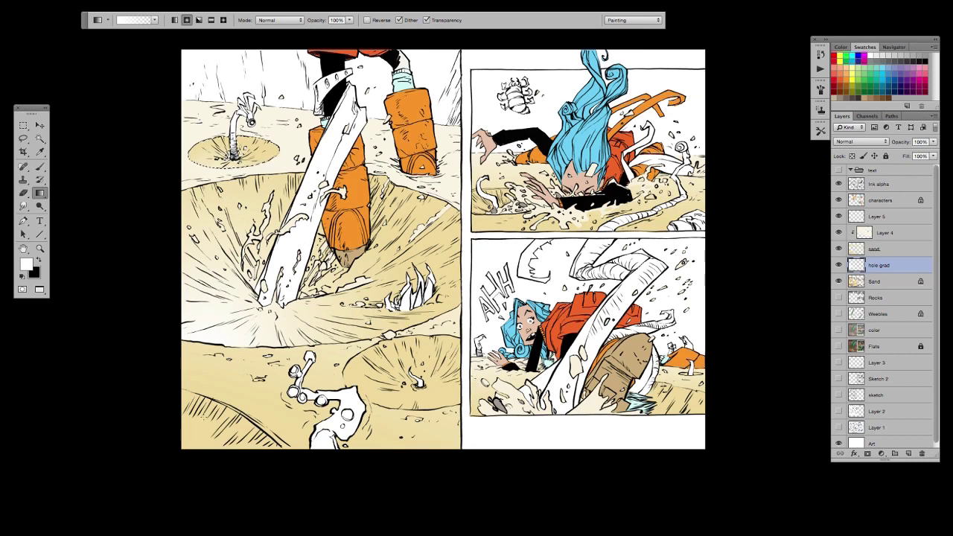
Step: Clear the current selection and select the left panel's lower right crater from the Sand layer
{"action": "left_click", "coordinate": [39, 138]}
{"action": "left_click", "coordinate": [440, 367]}
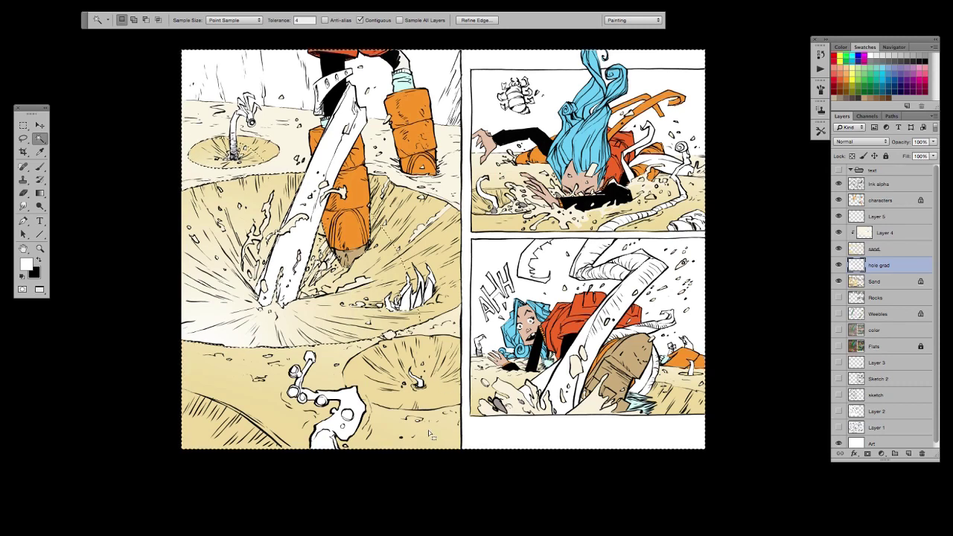
{"action": "left_click", "coordinate": [856, 283]}
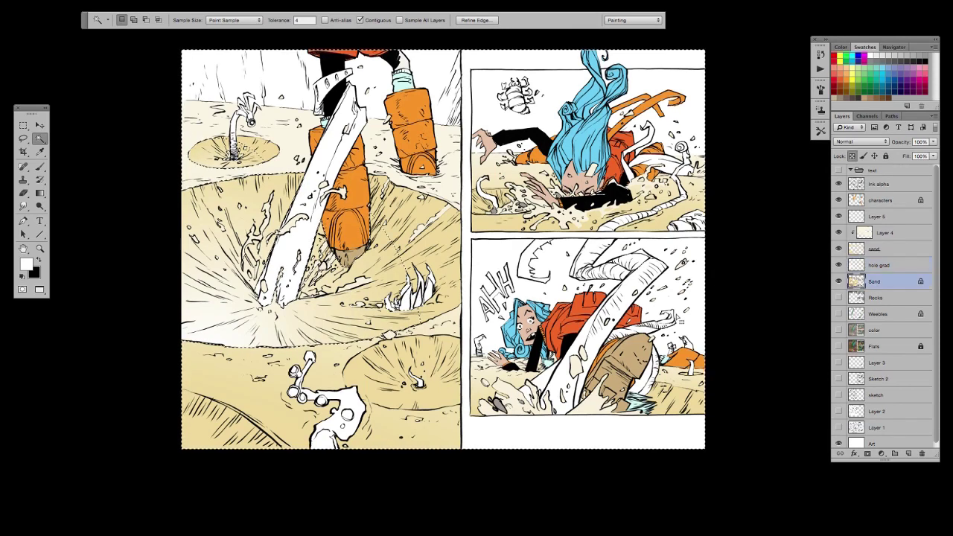
{"action": "key", "text": "ctrl+d"}
{"action": "left_click", "coordinate": [440, 383]}
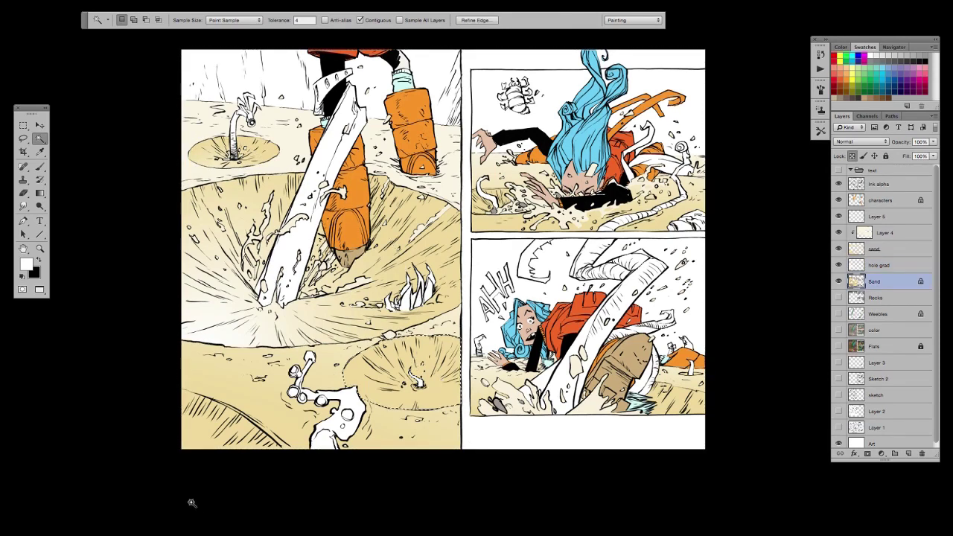
Step: Try a white radial gradient in the selected crater on the Sand layer, undo it, and make the hole grad layer active
{"action": "left_click", "coordinate": [41, 194]}
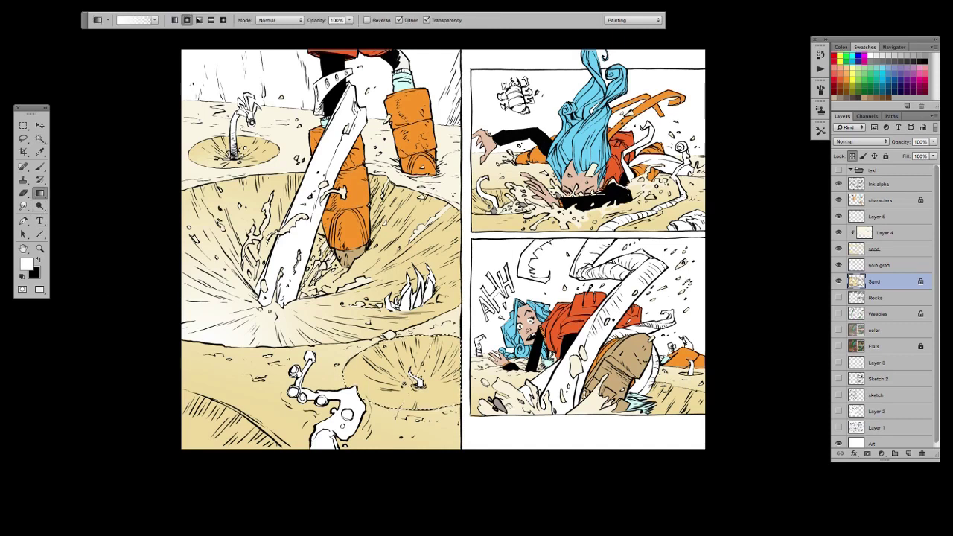
{"action": "left_click_drag", "start_coordinate": [406, 407], "coordinate": [414, 350]}
{"action": "key", "text": "ctrl+z"}
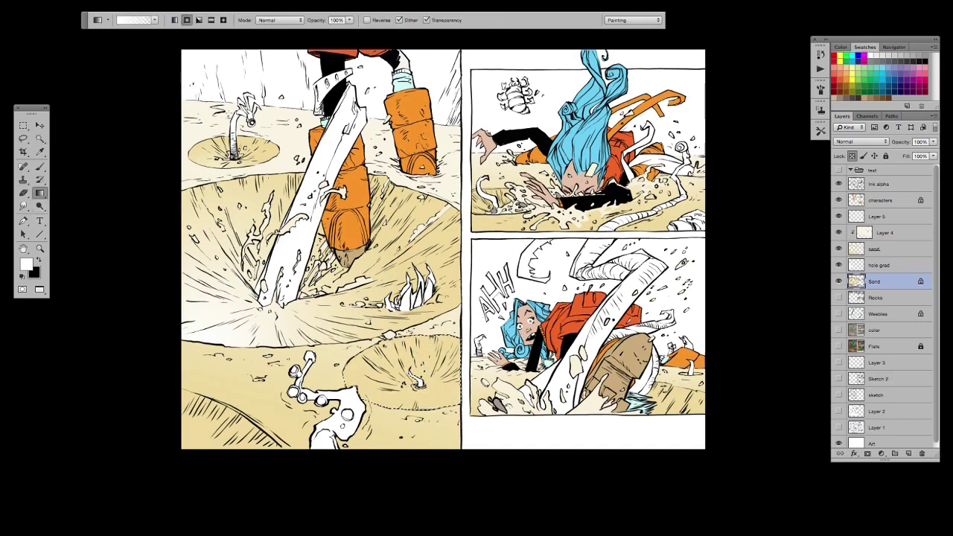
{"action": "left_click_drag", "start_coordinate": [418, 406], "coordinate": [415, 352]}
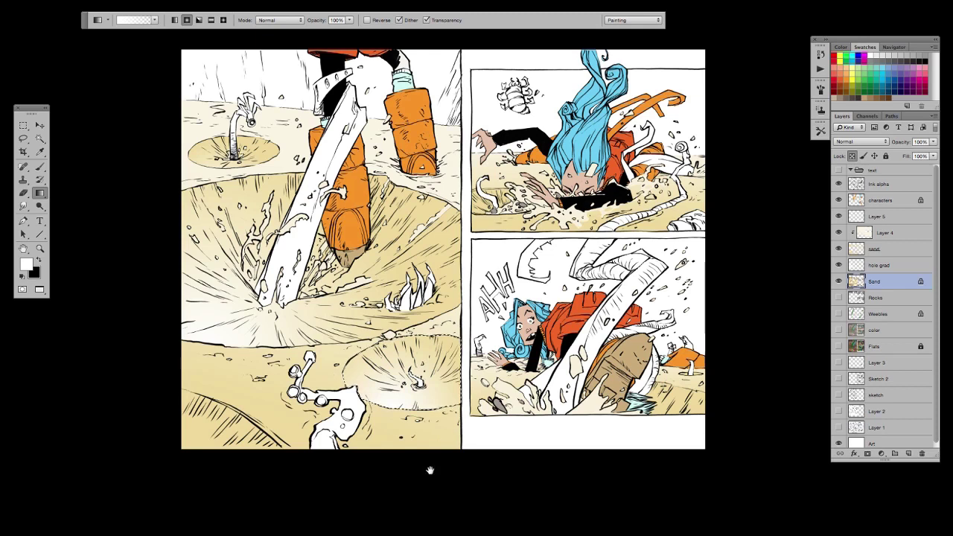
{"action": "left_click_drag", "start_coordinate": [430, 468], "coordinate": [447, 428]}
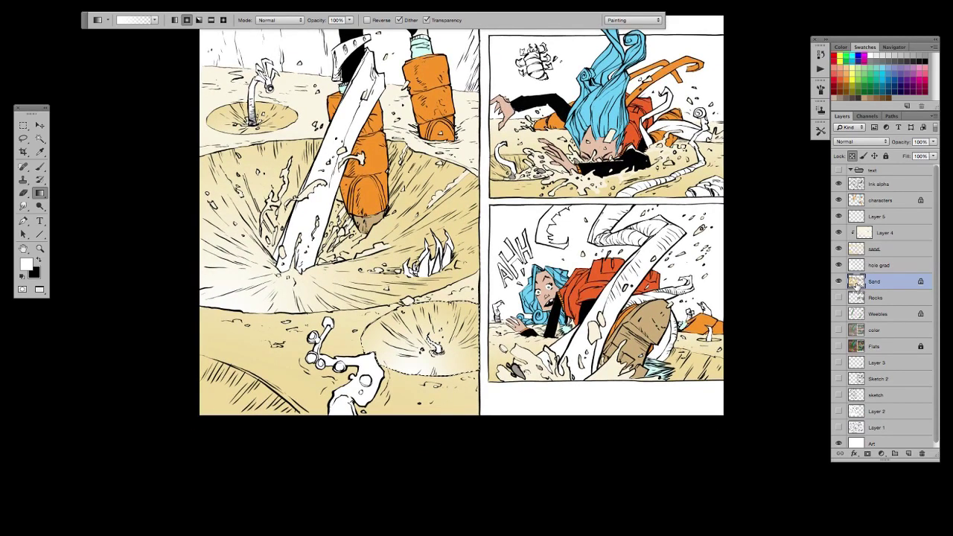
{"action": "key", "text": "ctrl+z"}
{"action": "left_click", "coordinate": [879, 265]}
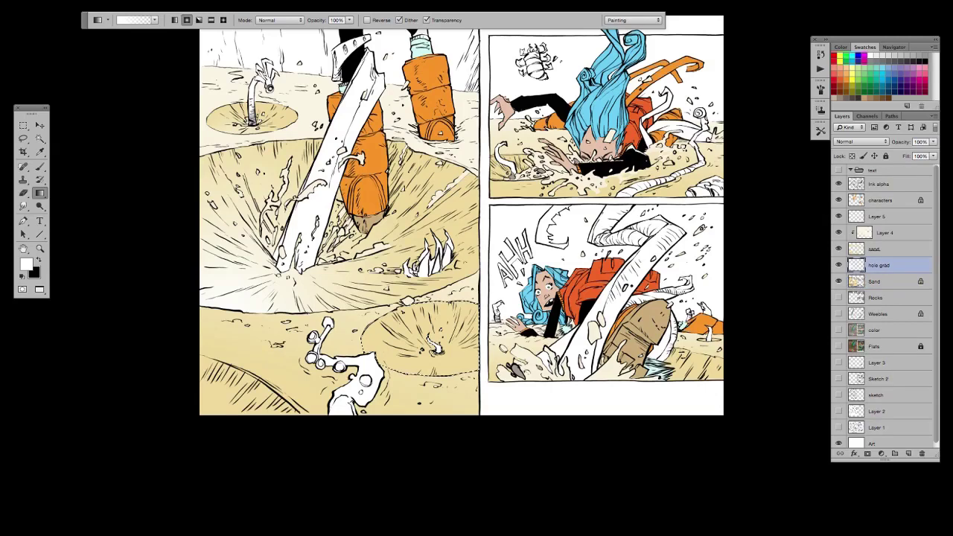
Step: Fill the selected lower right crater of the left panel with a white radial gradient on the hole grad layer and view that layer alone
{"action": "left_click_drag", "start_coordinate": [435, 351], "coordinate": [514, 410]}
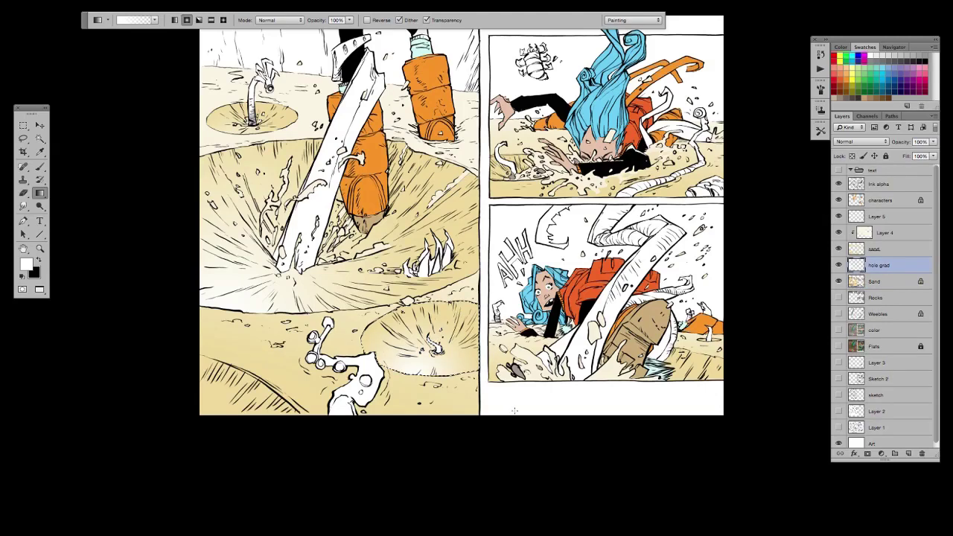
{"action": "left_click", "coordinate": [839, 265], "text": "alt"}
{"action": "left_click", "coordinate": [839, 265], "text": "alt"}
{"action": "left_click", "coordinate": [856, 282]}
{"action": "left_click", "coordinate": [39, 138]}
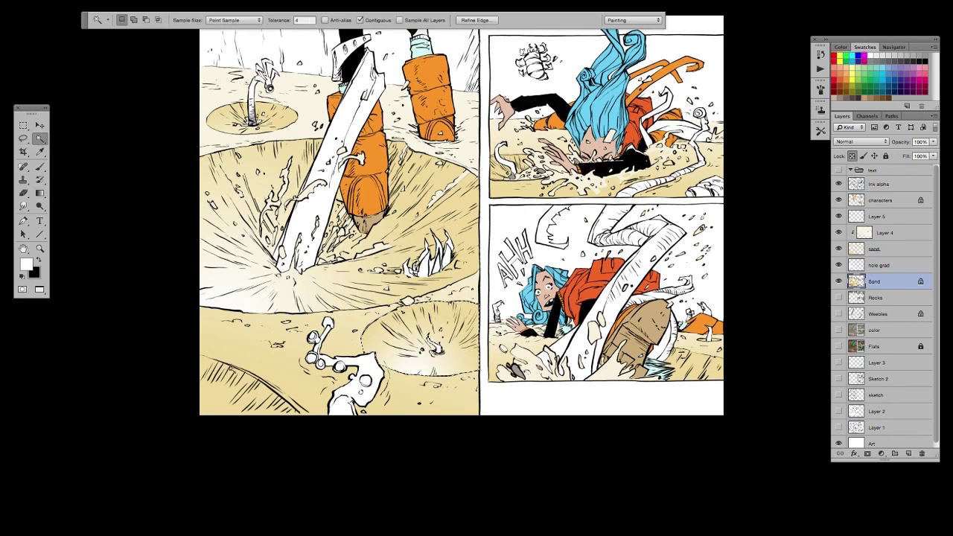
{"action": "left_click", "coordinate": [213, 369]}
{"action": "left_click", "coordinate": [839, 281], "text": "alt"}
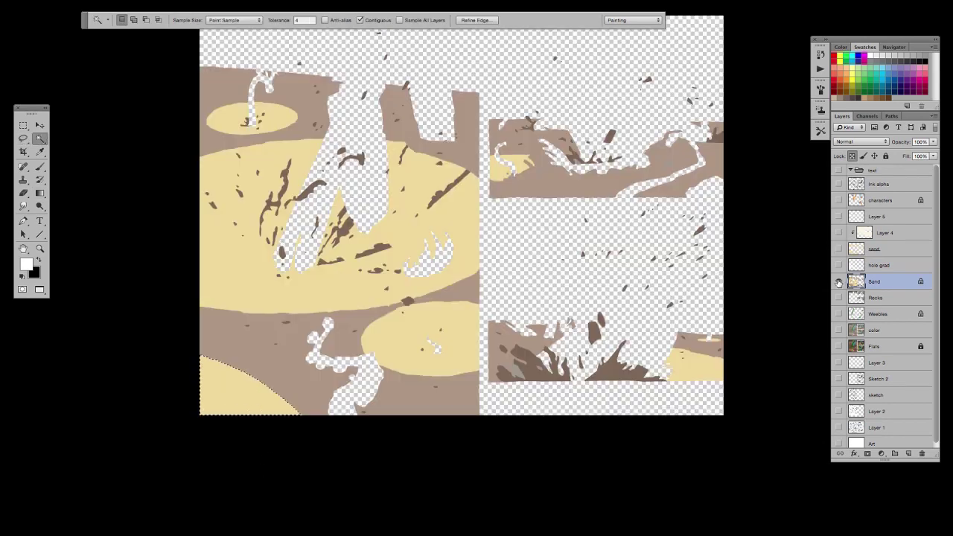
{"action": "left_click", "coordinate": [839, 281], "text": "alt"}
{"action": "left_click", "coordinate": [861, 268]}
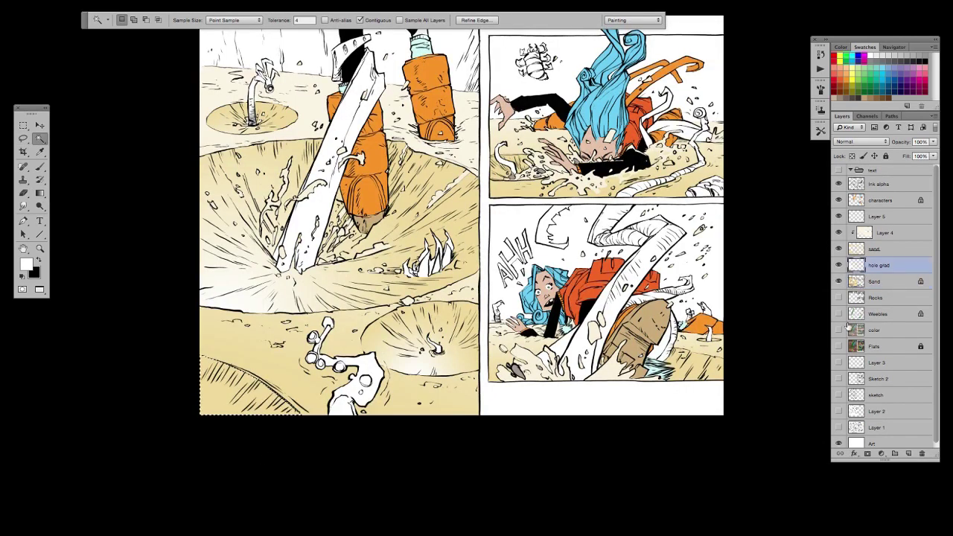
{"action": "left_click", "coordinate": [839, 266], "text": "alt"}
{"action": "left_click", "coordinate": [839, 266], "text": "alt"}
{"action": "left_click", "coordinate": [40, 194]}
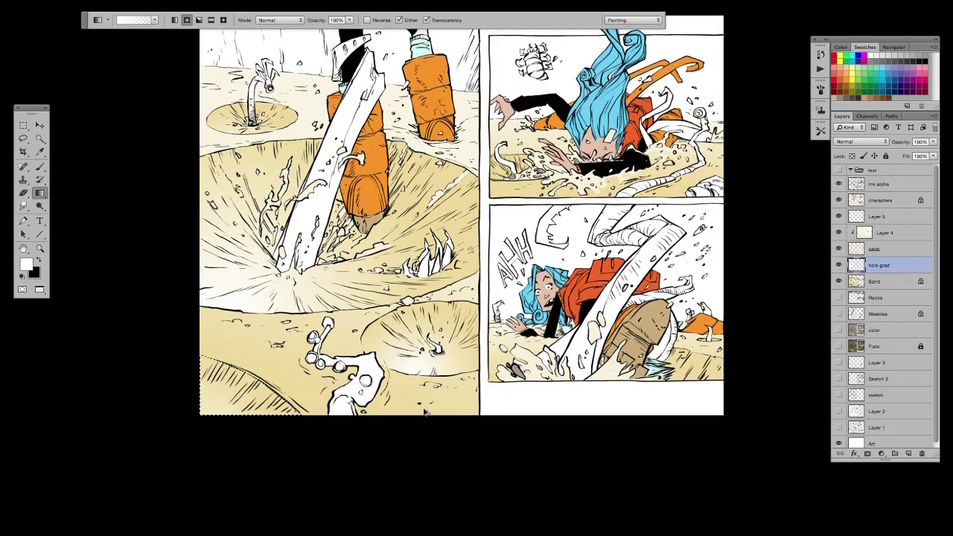
{"action": "key", "text": "alt+bracketleft"}
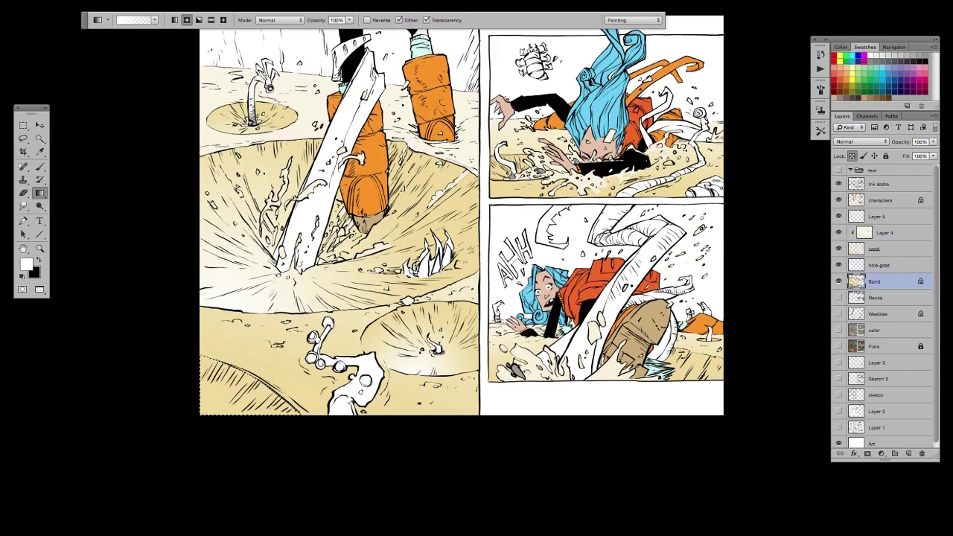
{"action": "key", "text": "ctrl+d"}
{"action": "key", "text": "ctrl+minus"}
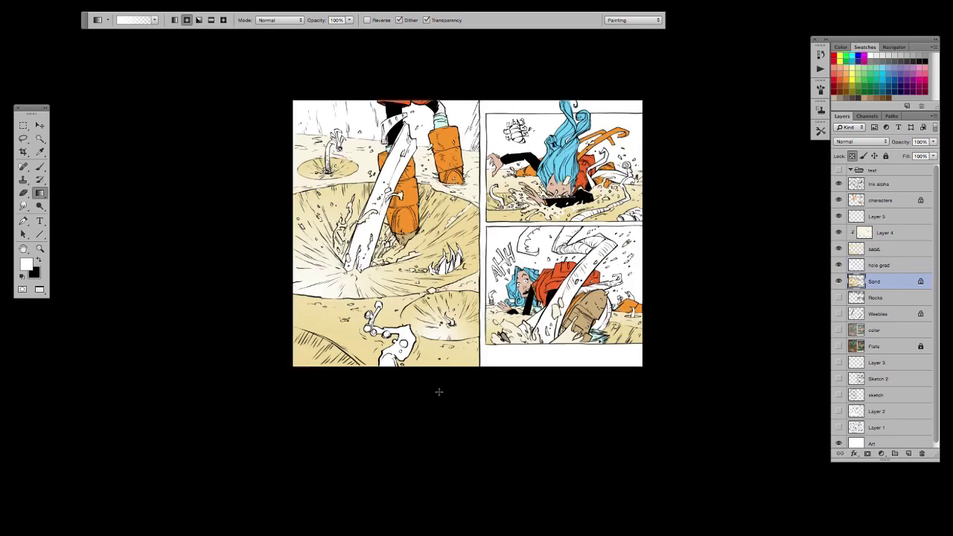
{"action": "left_click_drag", "start_coordinate": [427, 386], "coordinate": [391, 412]}
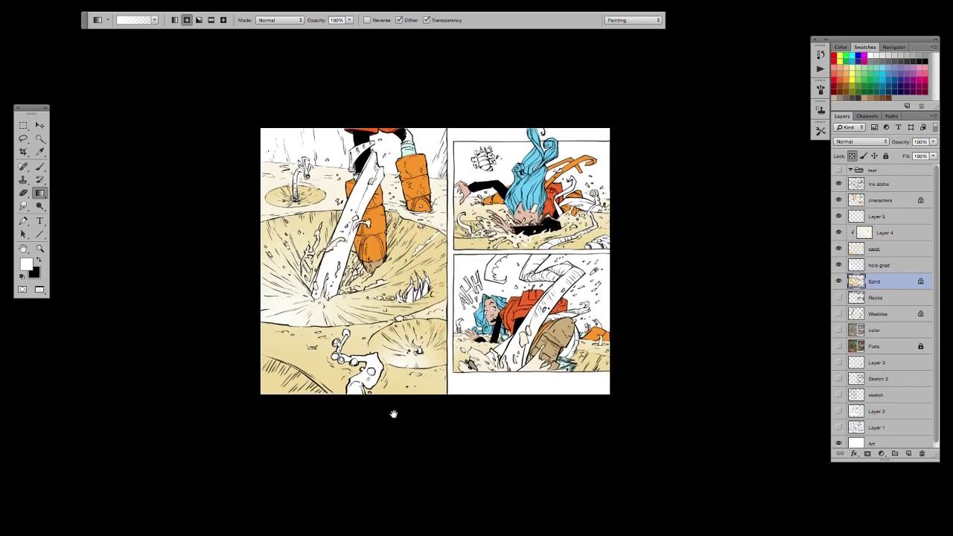
{"action": "left_click", "coordinate": [41, 139]}
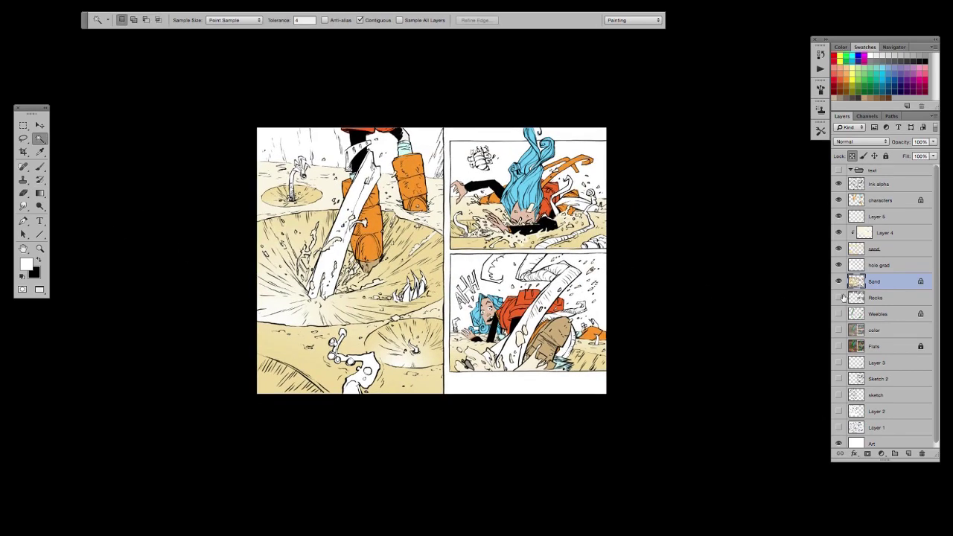
{"action": "left_click", "coordinate": [456, 232]}
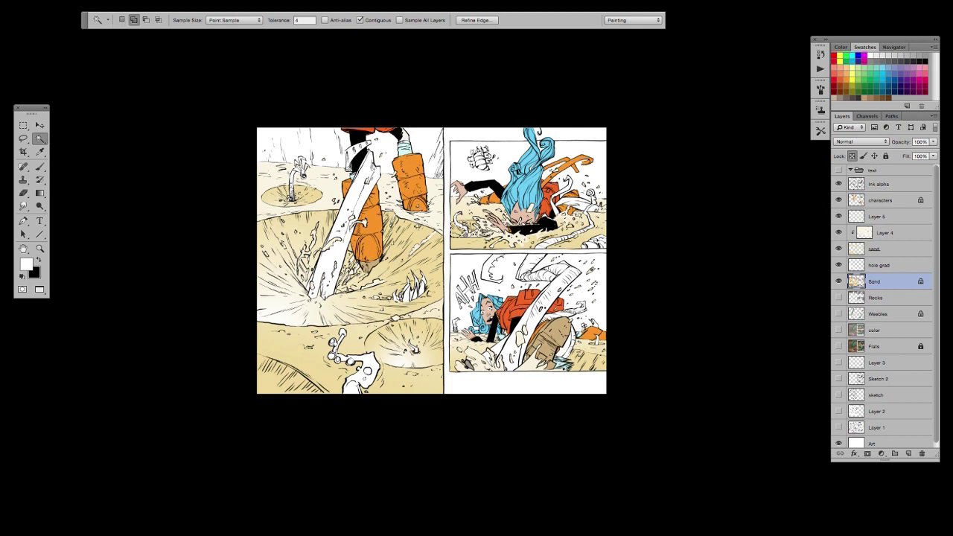
{"action": "key", "text": "ctrl+plus"}
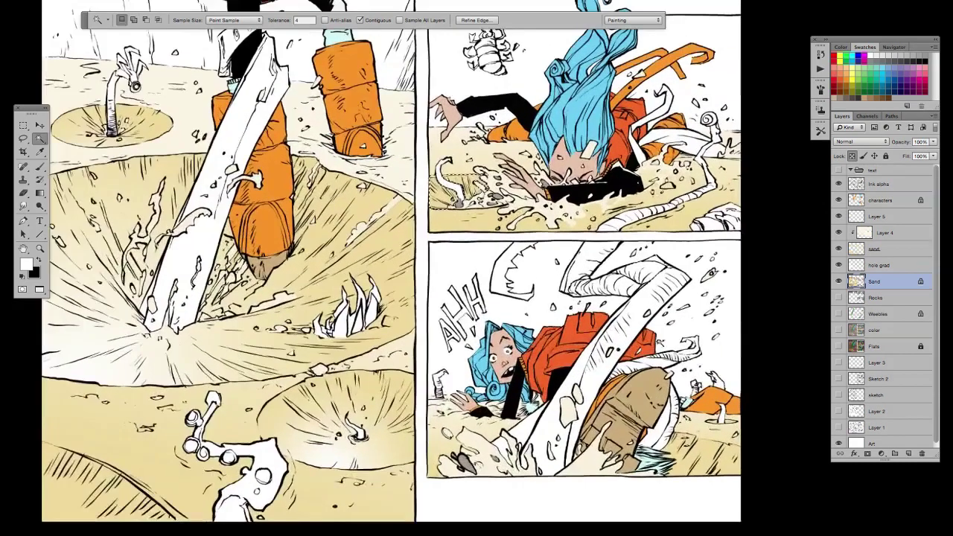
{"action": "left_click", "coordinate": [879, 265]}
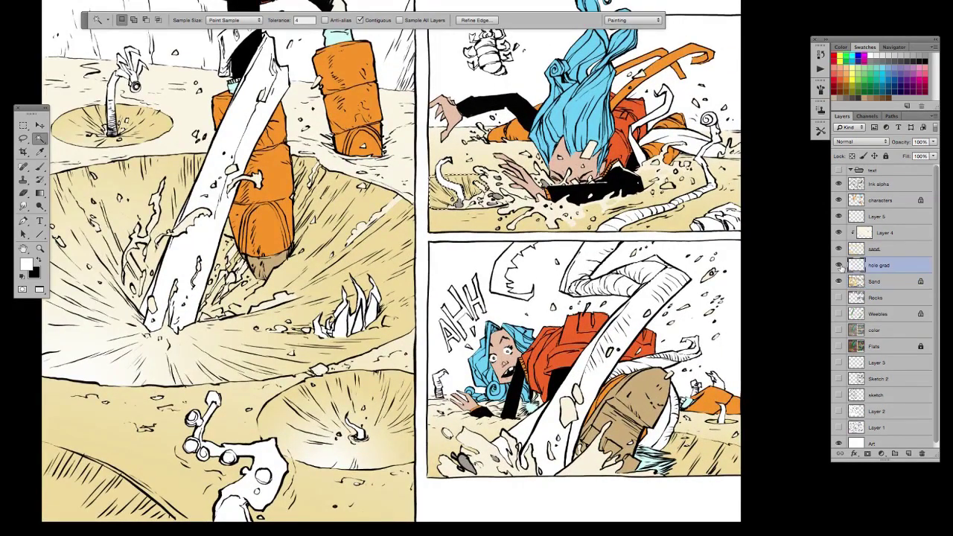
{"action": "left_click", "coordinate": [838, 264]}
{"action": "left_click", "coordinate": [838, 265]}
{"action": "key", "text": "g"}
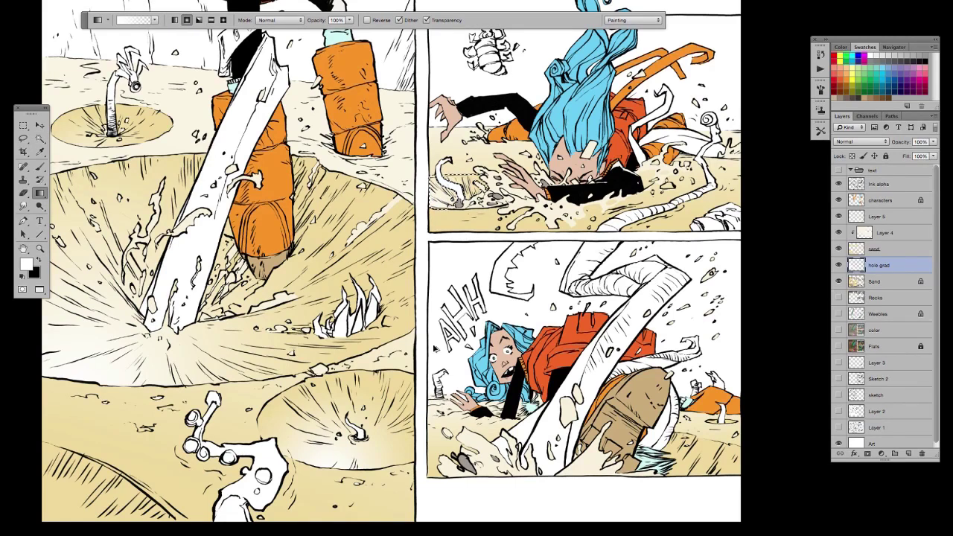
{"action": "left_click", "coordinate": [878, 281]}
{"action": "key", "text": "ctrl+d"}
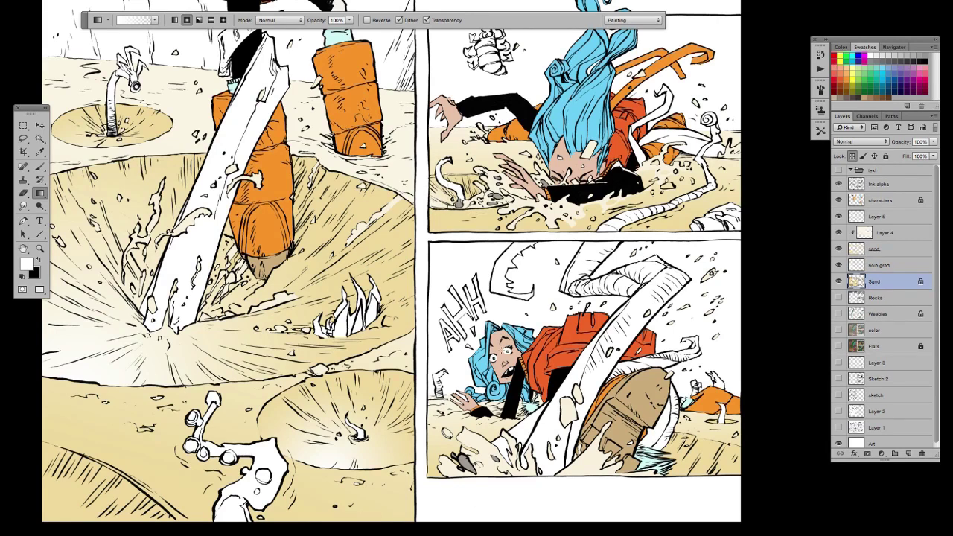
{"action": "key", "text": "ctrl+minus"}
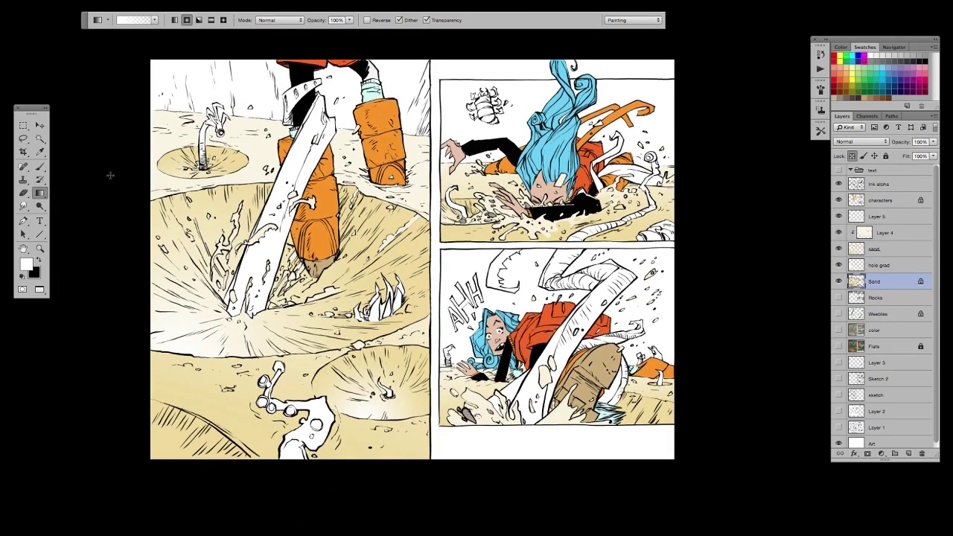
{"action": "key", "text": "w"}
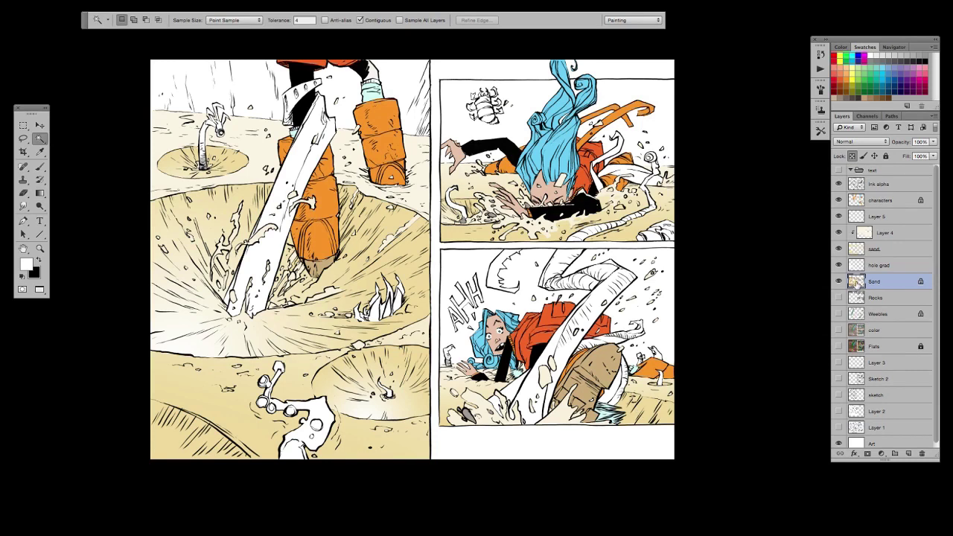
{"action": "left_click", "coordinate": [647, 410]}
{"action": "left_click", "coordinate": [847, 266], "text": "alt"}
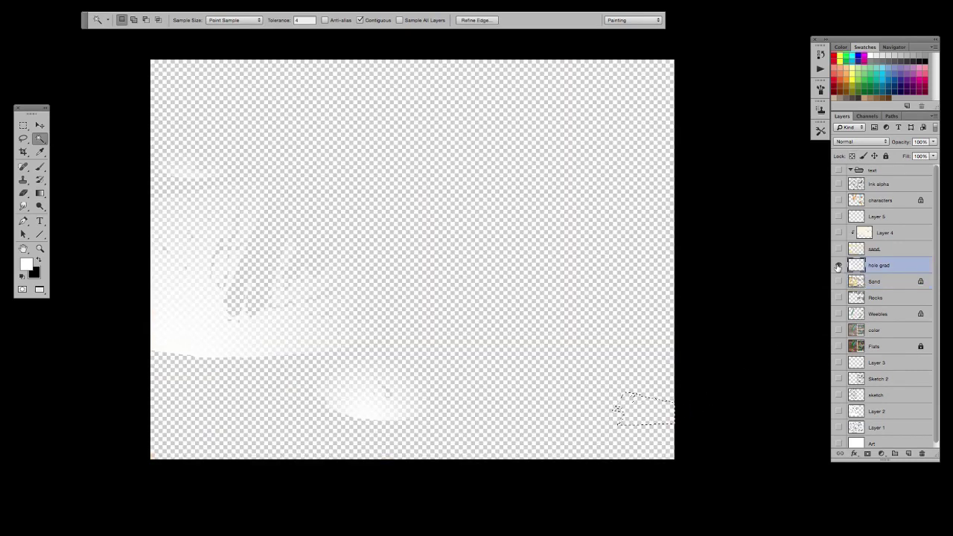
{"action": "left_click", "coordinate": [847, 266], "text": "alt"}
Step: Select the small crater in the upper right panel from the Sand layer and add a white radial gradient on the hole grad layer
{"action": "left_click", "coordinate": [854, 277]}
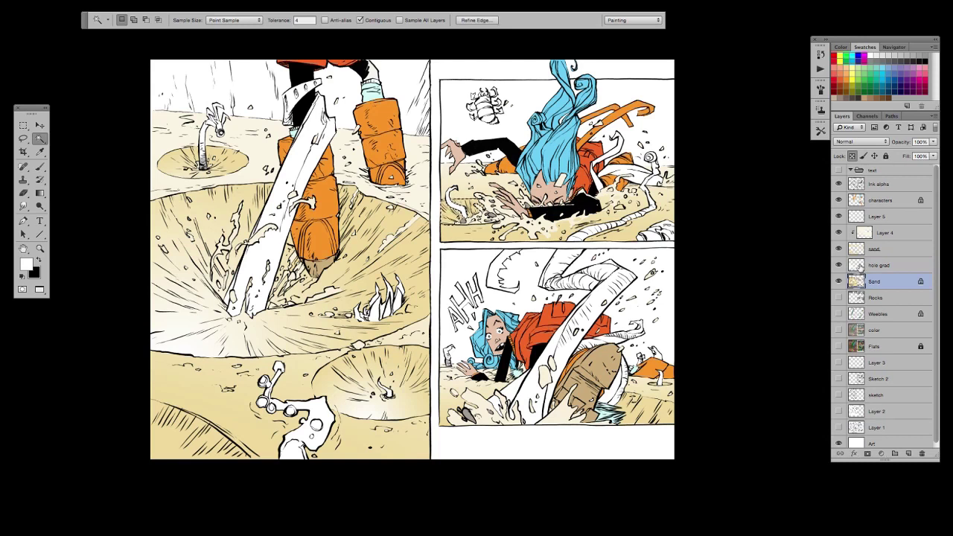
{"action": "left_click", "coordinate": [856, 266]}
{"action": "left_click", "coordinate": [40, 193]}
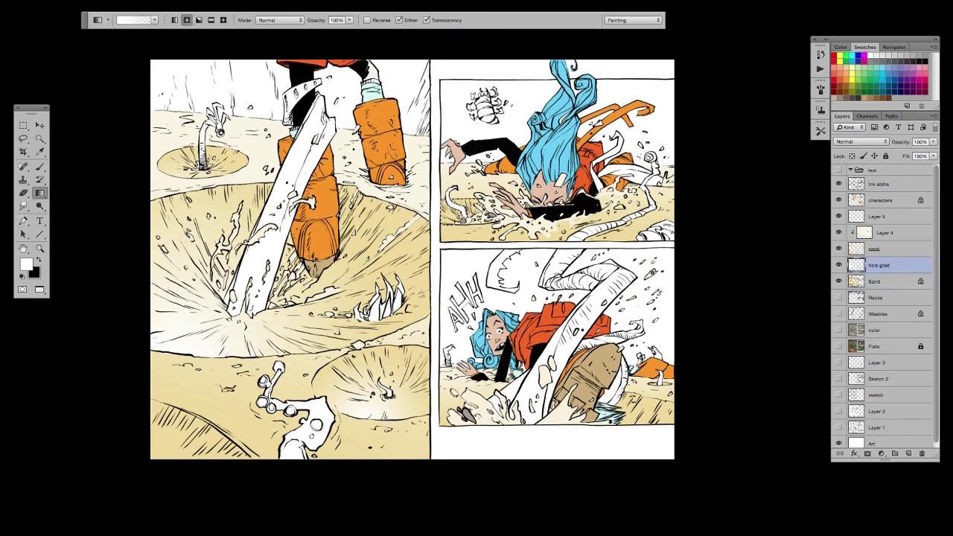
{"action": "left_click", "coordinate": [839, 266], "text": "alt"}
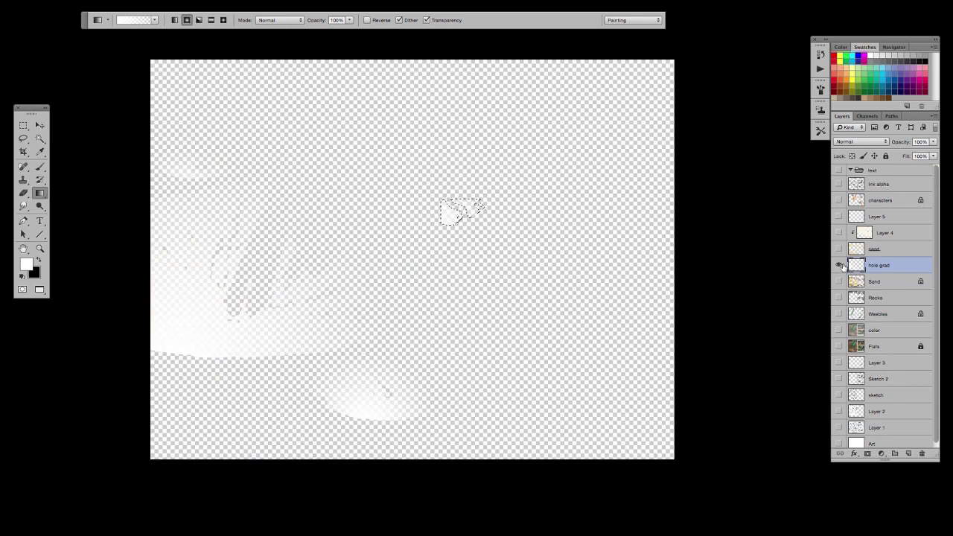
{"action": "left_click", "coordinate": [839, 266], "text": "alt"}
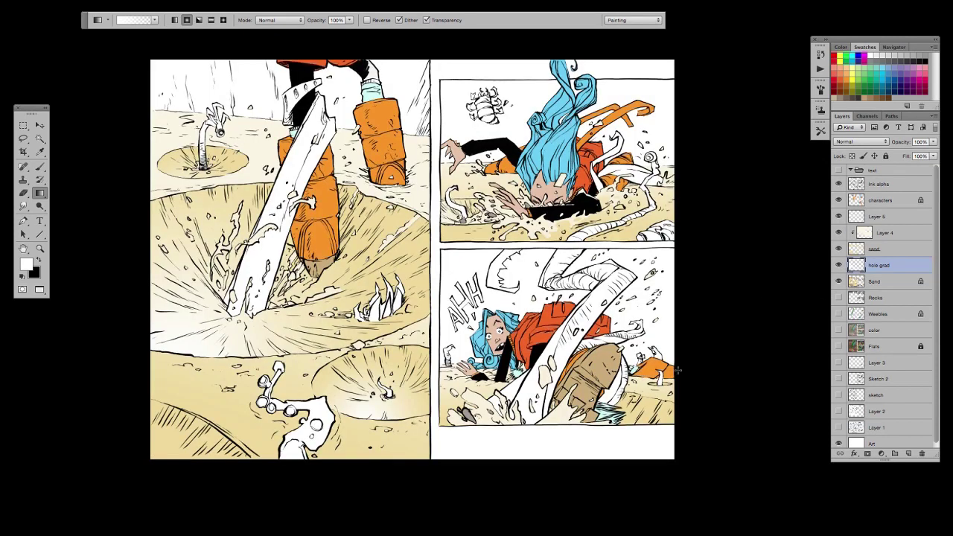
Step: Select the crater in the lower right panel's corner from the Sand layer and add a white radial gradient on the hole grad layer
{"action": "left_click", "coordinate": [857, 282]}
{"action": "left_click", "coordinate": [39, 139]}
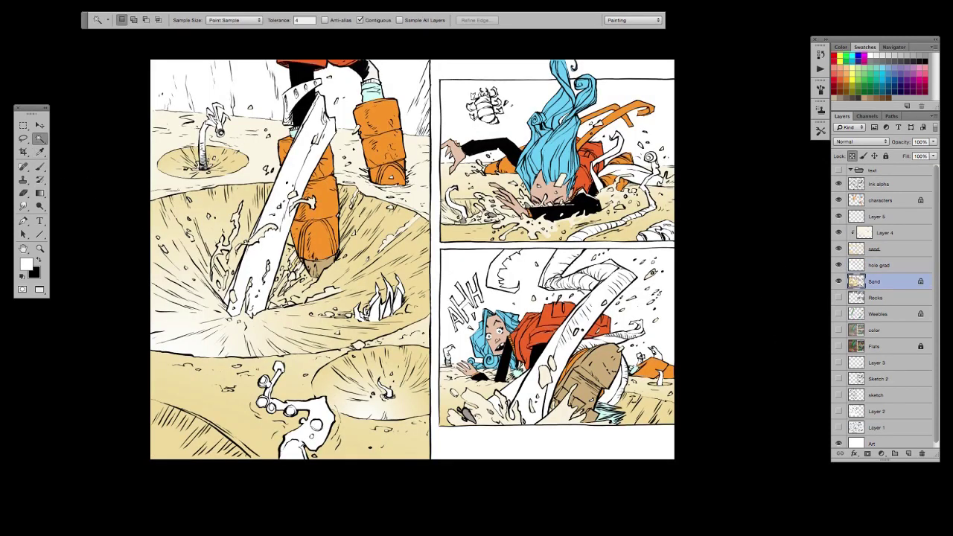
{"action": "left_click", "coordinate": [657, 406]}
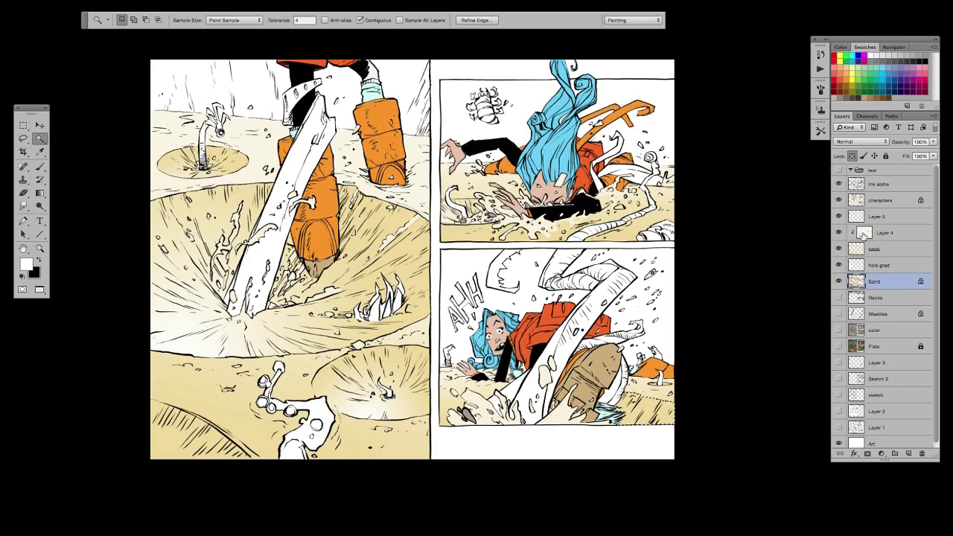
{"action": "left_click", "coordinate": [878, 265]}
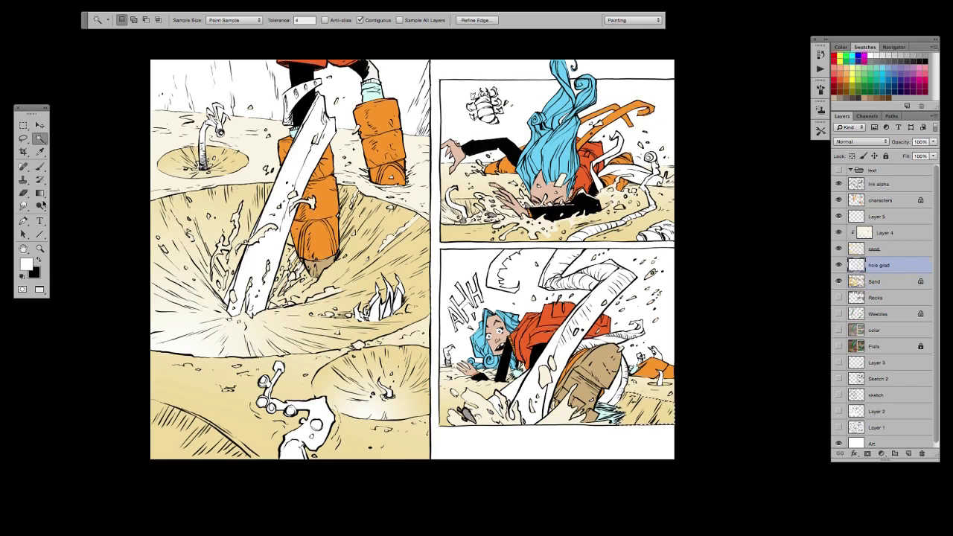
{"action": "key", "text": "g"}
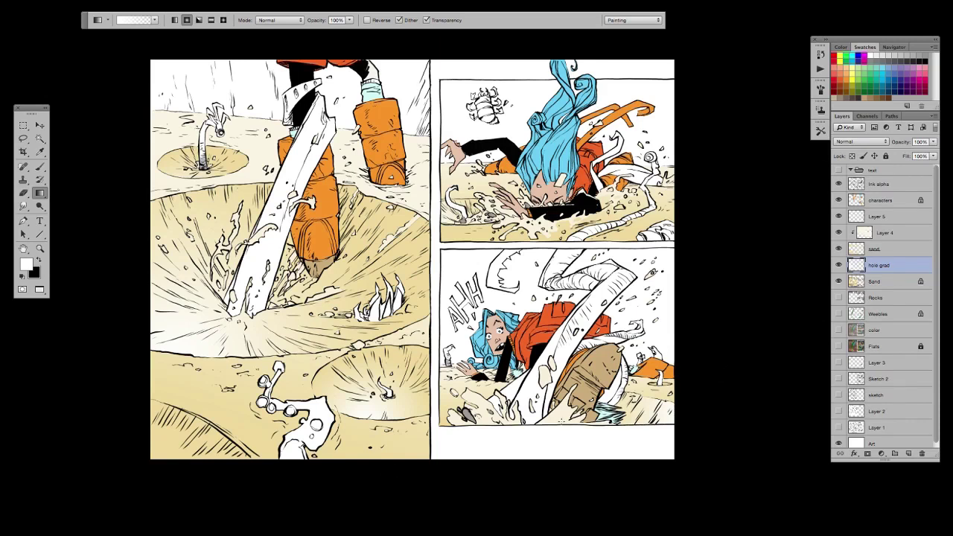
{"action": "left_click_drag", "start_coordinate": [562, 428], "coordinate": [584, 447]}
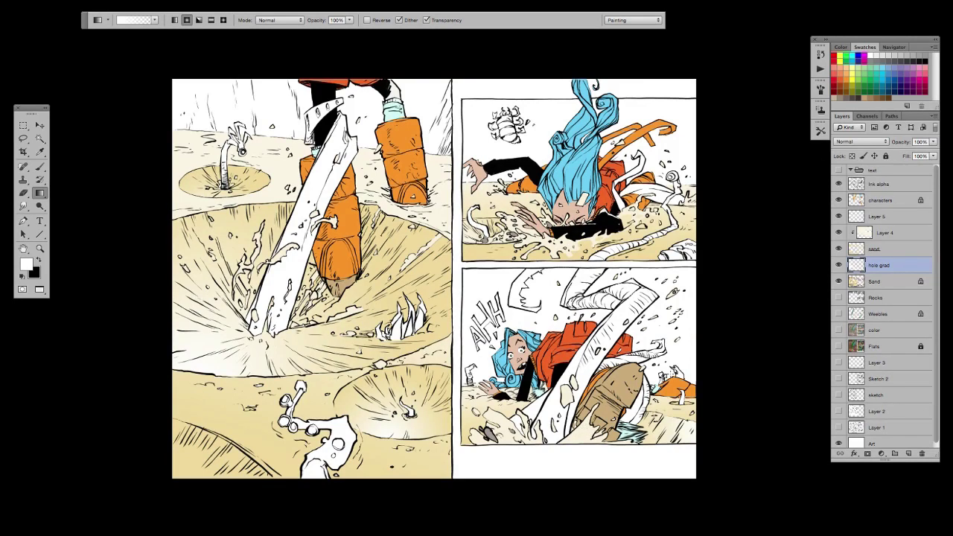
Step: Show the Rocks and Weebles layers
{"action": "left_click", "coordinate": [839, 297]}
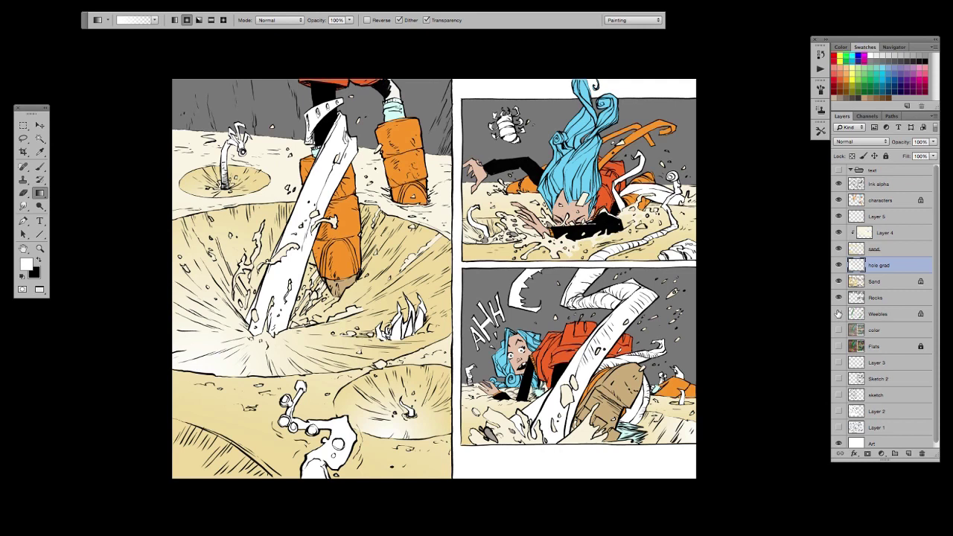
{"action": "left_click", "coordinate": [839, 313]}
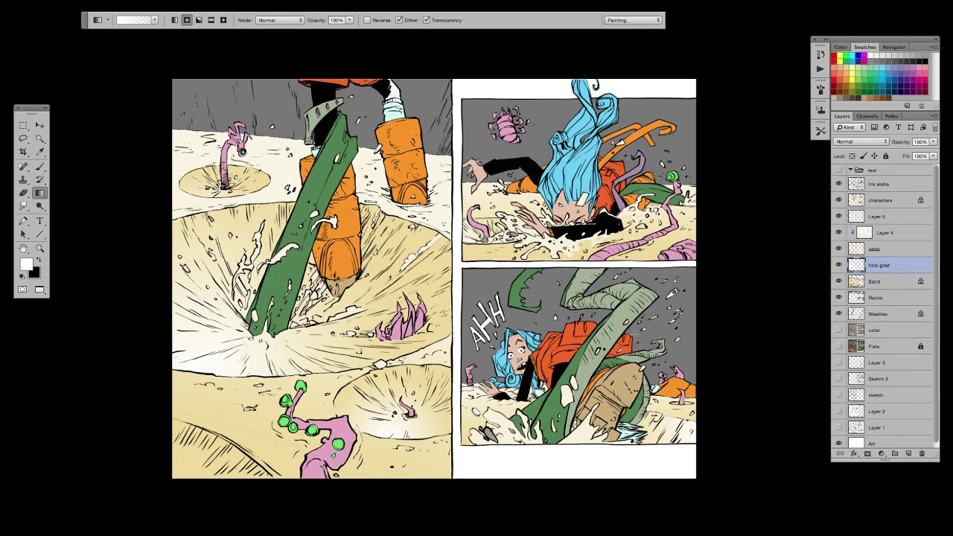
{"action": "key", "text": "ctrl+minus"}
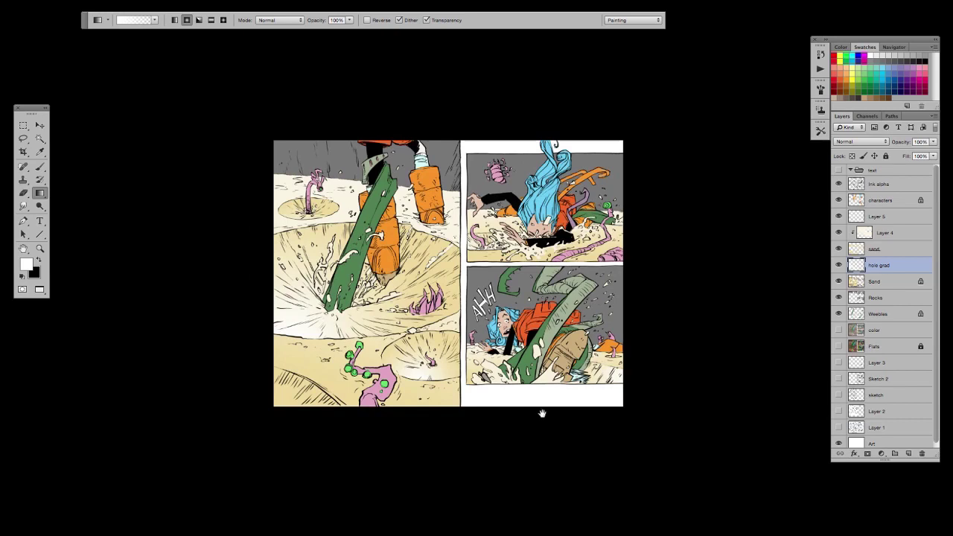
{"action": "left_click_drag", "start_coordinate": [542, 414], "coordinate": [533, 409]}
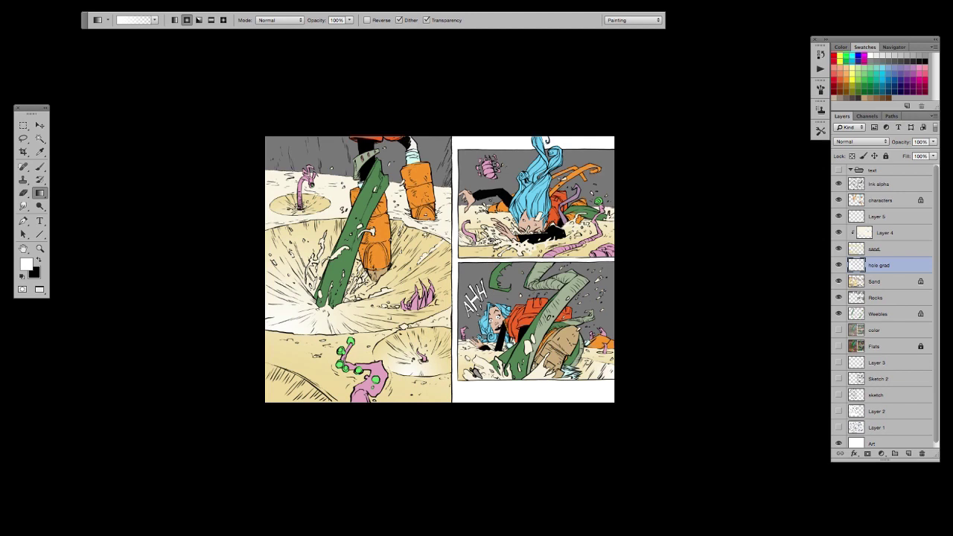
Step: Leave full-screen view and place the comic page's window beside the Sithrah3_78-79.psd reference document
{"action": "key", "text": "f"}
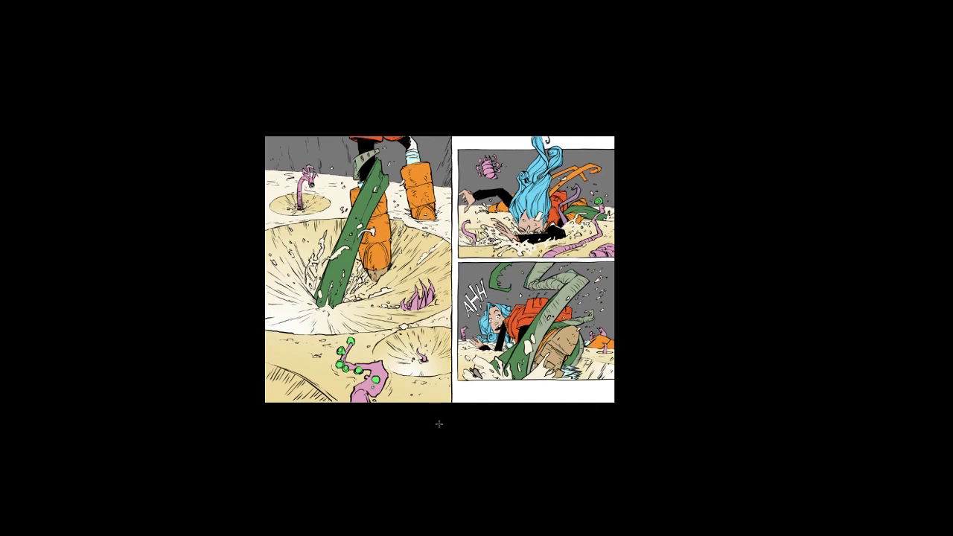
{"action": "left_click_drag", "start_coordinate": [406, 39], "coordinate": [590, 115]}
{"action": "left_click", "coordinate": [270, 49]}
Step: Lock the Rocks layer's transparent pixels and recolor its shapes with the blue-grey sampled from the background in Sithrah3_78-79.psd
{"action": "left_click", "coordinate": [875, 298]}
{"action": "left_click", "coordinate": [839, 298], "text": "alt"}
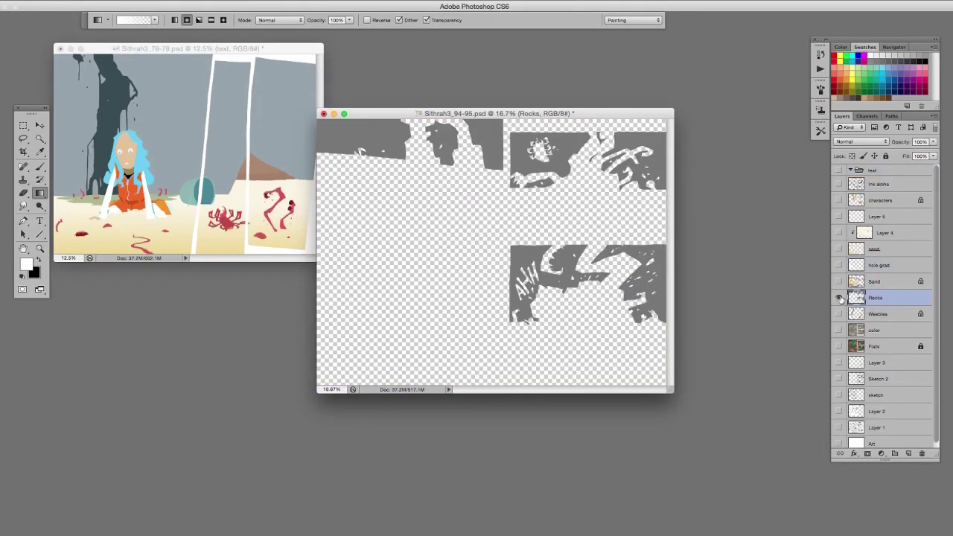
{"action": "left_click", "coordinate": [839, 298], "text": "alt"}
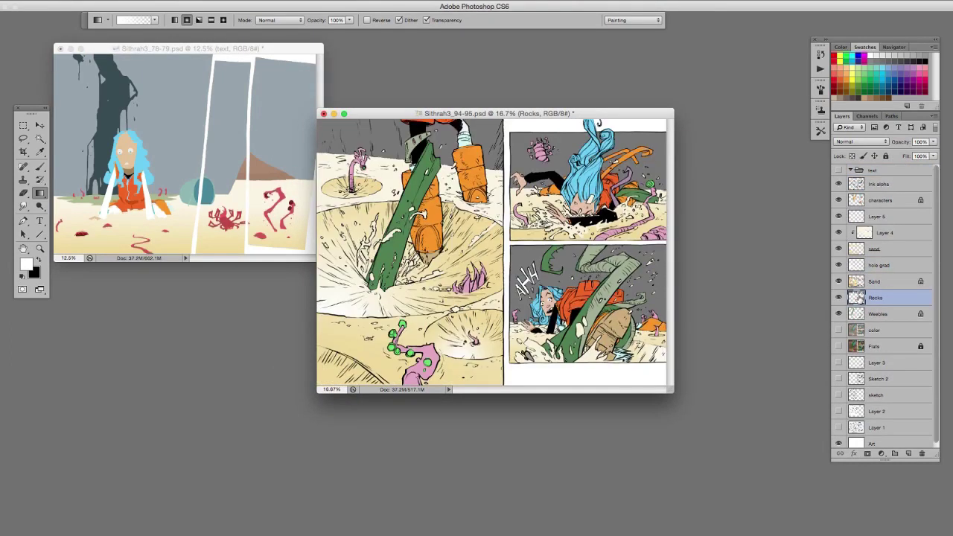
{"action": "left_click", "coordinate": [852, 155]}
{"action": "left_click", "coordinate": [167, 110], "text": "alt"}
{"action": "key", "text": "alt+BackSpace"}
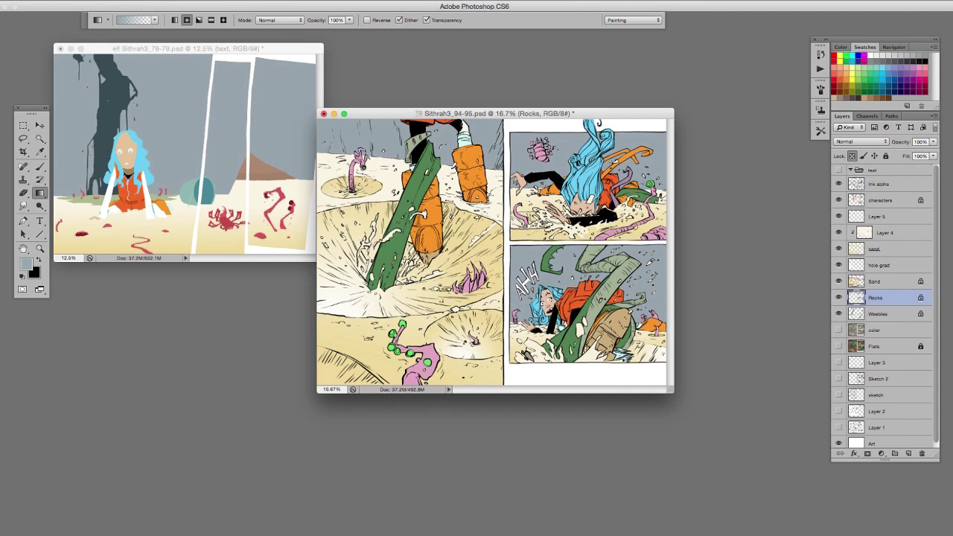
{"action": "key", "text": "super+equal"}
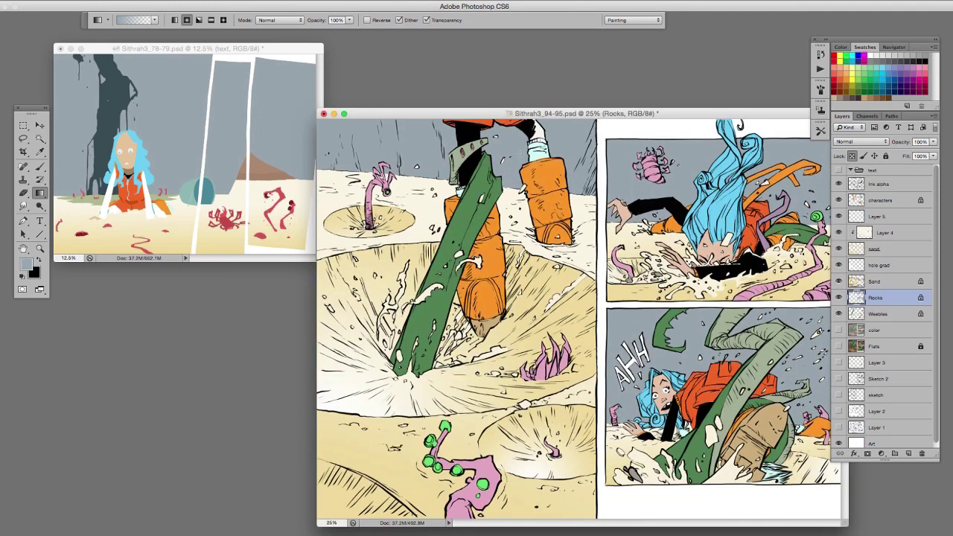
Step: Add a new layer above Rocks and clip it to the Rocks layer
{"action": "left_click_drag", "start_coordinate": [483, 116], "coordinate": [438, 75]}
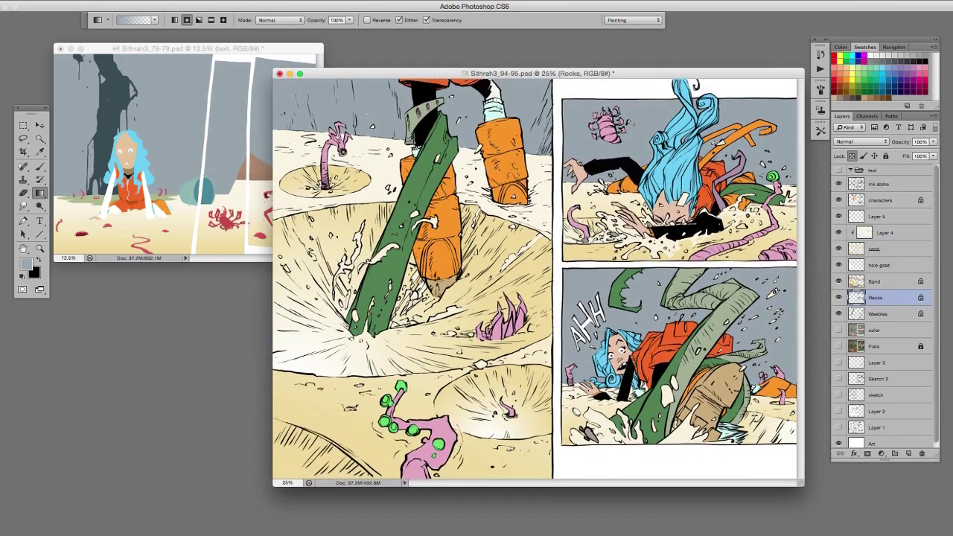
{"action": "left_click", "coordinate": [23, 138]}
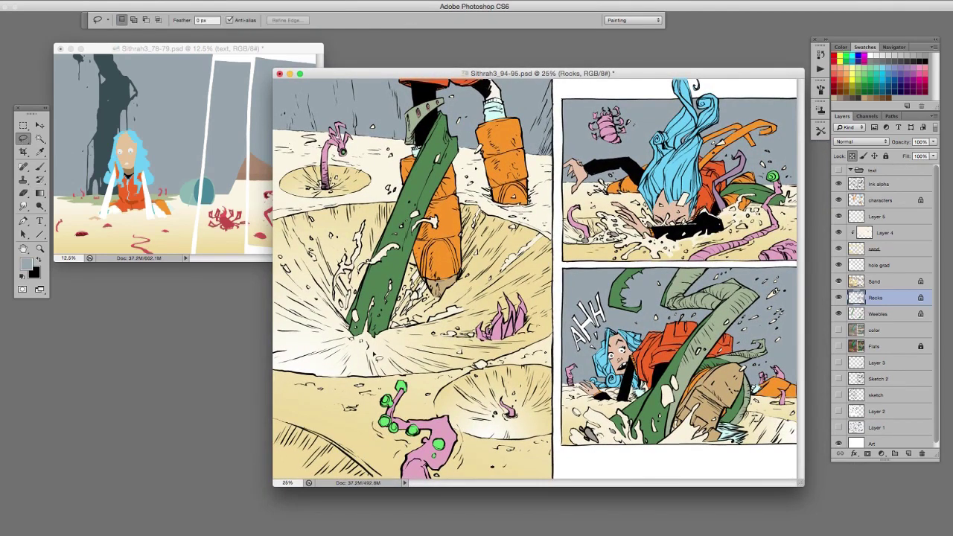
{"action": "left_click", "coordinate": [908, 453]}
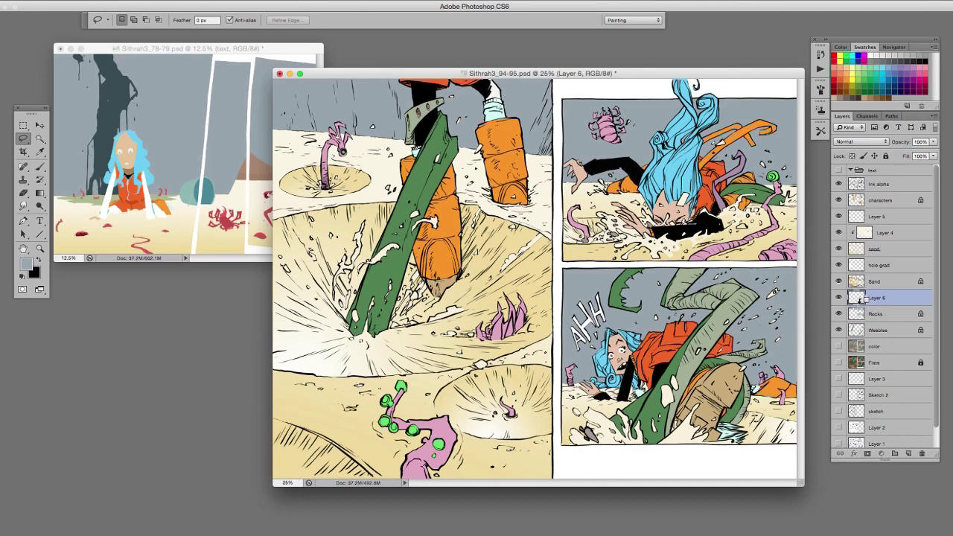
{"action": "left_click", "coordinate": [868, 298], "text": "alt"}
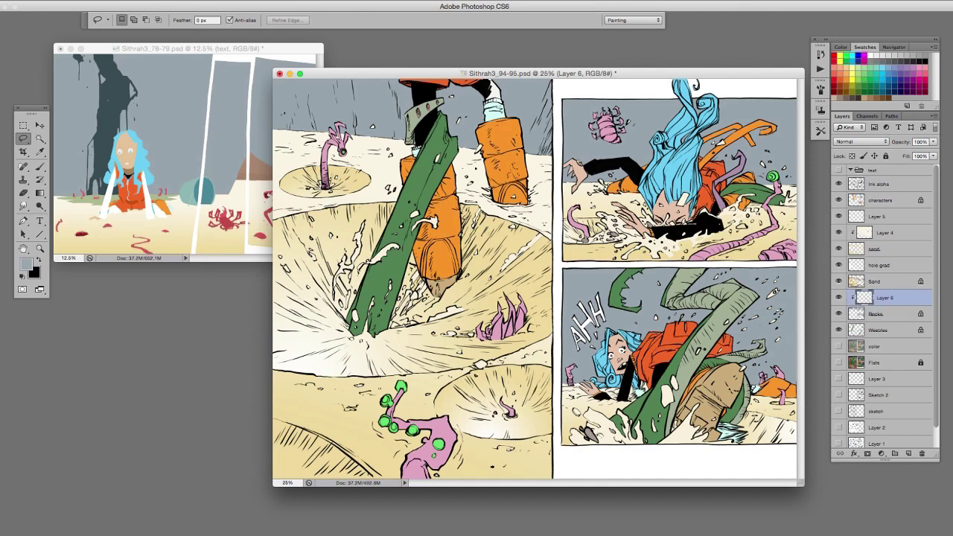
Step: Lasso a dripping rock column in the left panel's background, from the panel's upper edge down to the sand behind the legs
{"action": "key", "text": "f"}
{"action": "key", "text": "f"}
{"action": "left_click_drag", "start_coordinate": [390, 270], "coordinate": [489, 356]}
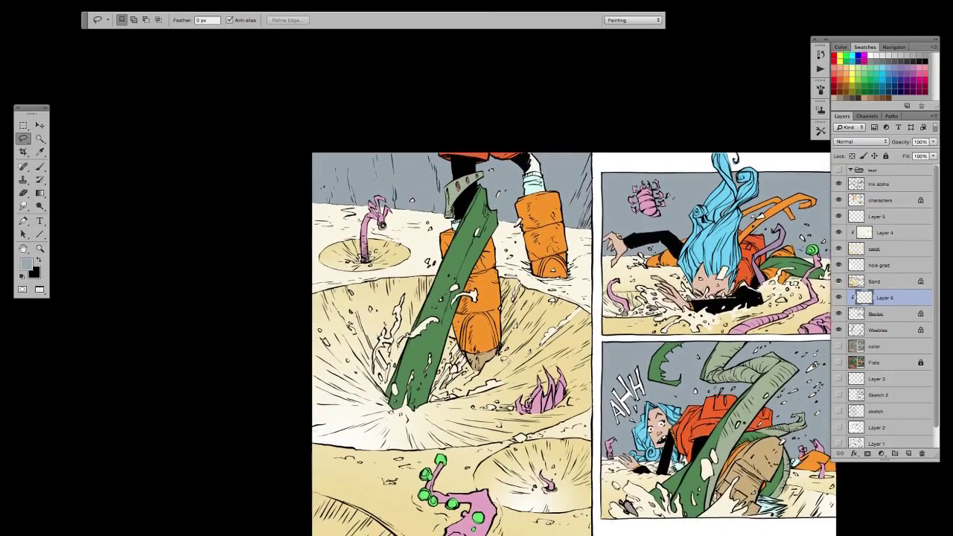
{"action": "key", "text": "ctrl+plus"}
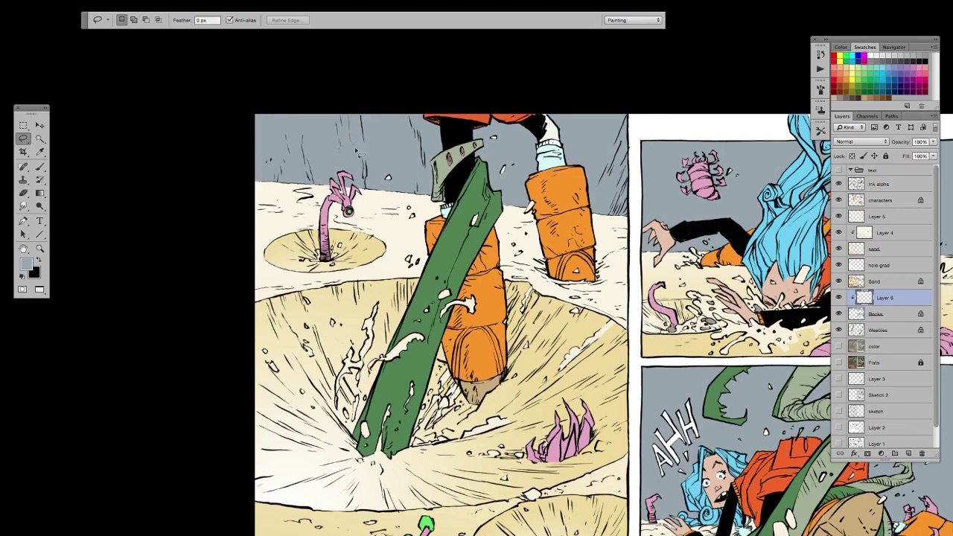
{"action": "mouse_move", "coordinate": [368, 181]}
{"action": "left_mouse_down"}
{"action": "mouse_move", "coordinate": [384, 203]}
{"action": "mouse_move", "coordinate": [424, 212]}
{"action": "mouse_move", "coordinate": [414, 104]}
{"action": "mouse_move", "coordinate": [375, 110]}
{"action": "mouse_move", "coordinate": [362, 153]}
{"action": "mouse_move", "coordinate": [355, 105]}
{"action": "left_mouse_up"}
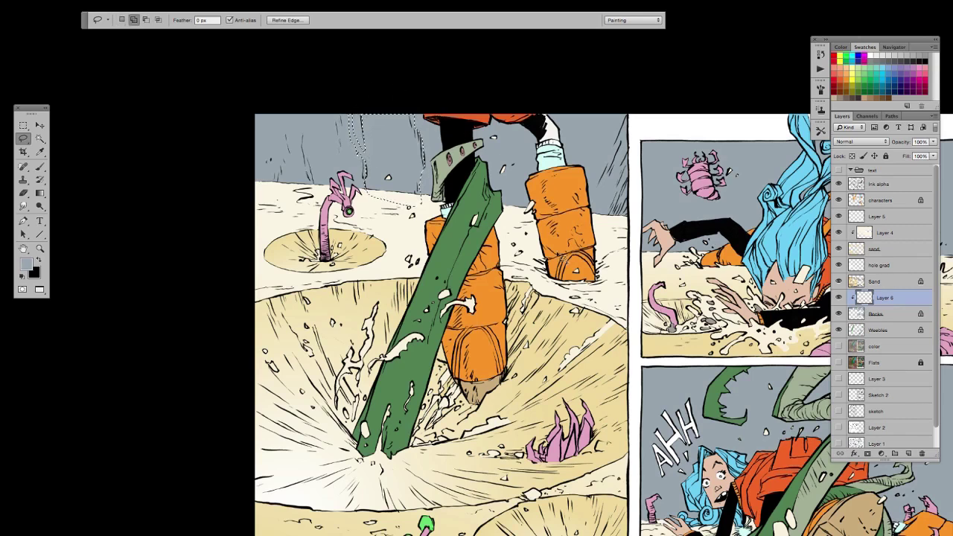
{"action": "mouse_move", "coordinate": [446, 114]}
{"action": "left_mouse_down"}
{"action": "mouse_move", "coordinate": [455, 213]}
{"action": "mouse_move", "coordinate": [425, 203]}
{"action": "mouse_move", "coordinate": [399, 113]}
{"action": "left_mouse_up"}
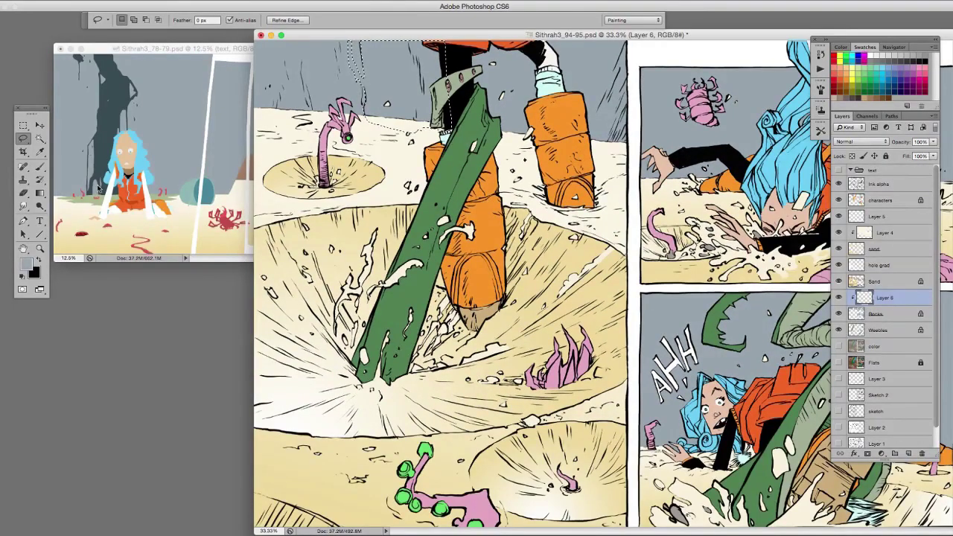
Step: Refine the rock column selection by adding thin drips along its left edge and subtracting gaps between them
{"action": "key", "text": "shift+alt"}
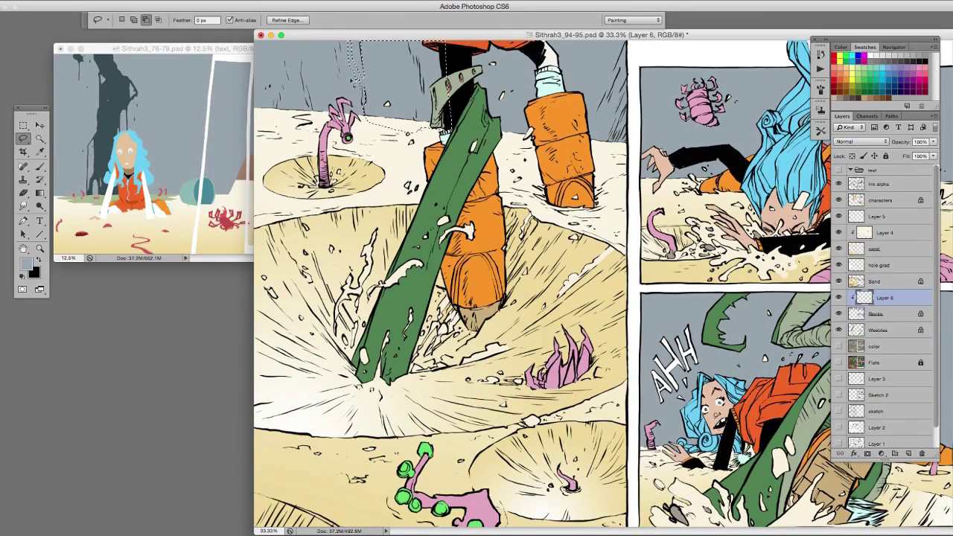
{"action": "key", "text": "alt"}
{"action": "key", "text": "shift"}
{"action": "mouse_move", "coordinate": [334, 39]}
{"action": "left_mouse_down"}
{"action": "mouse_move", "coordinate": [336, 62]}
{"action": "mouse_move", "coordinate": [333, 47]}
{"action": "left_mouse_up"}
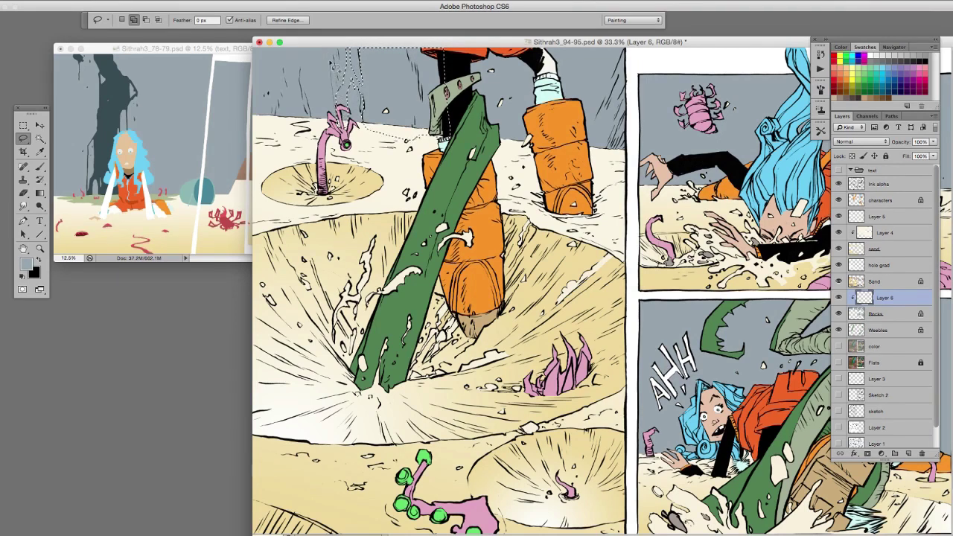
{"action": "mouse_move", "coordinate": [333, 66]}
{"action": "left_mouse_down"}
{"action": "mouse_move", "coordinate": [338, 51]}
{"action": "mouse_move", "coordinate": [339, 75]}
{"action": "left_mouse_up"}
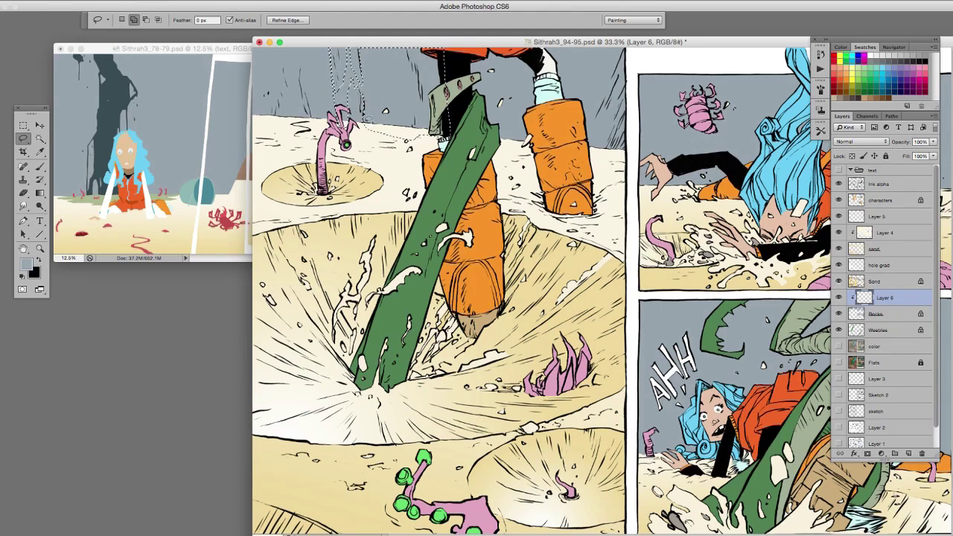
{"action": "key", "text": "alt"}
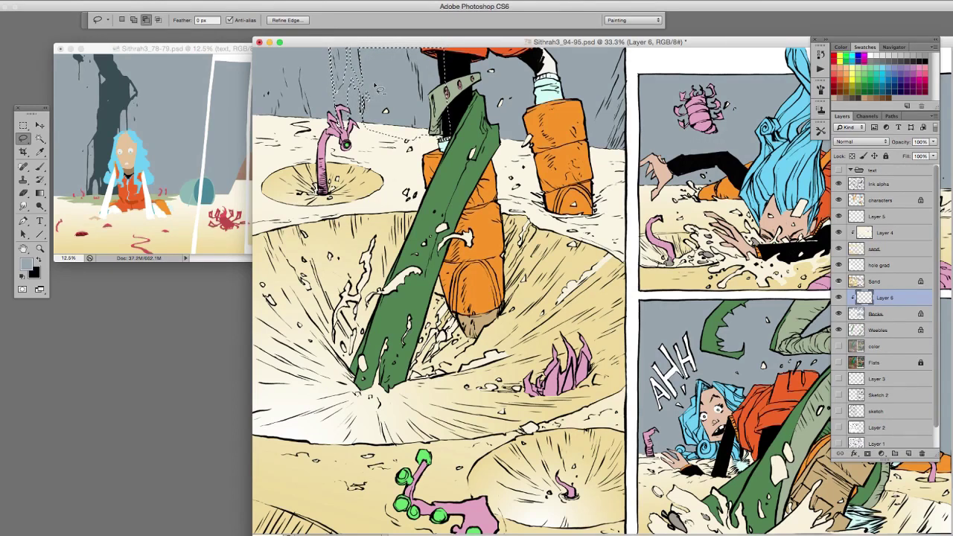
{"action": "key", "text": "shift"}
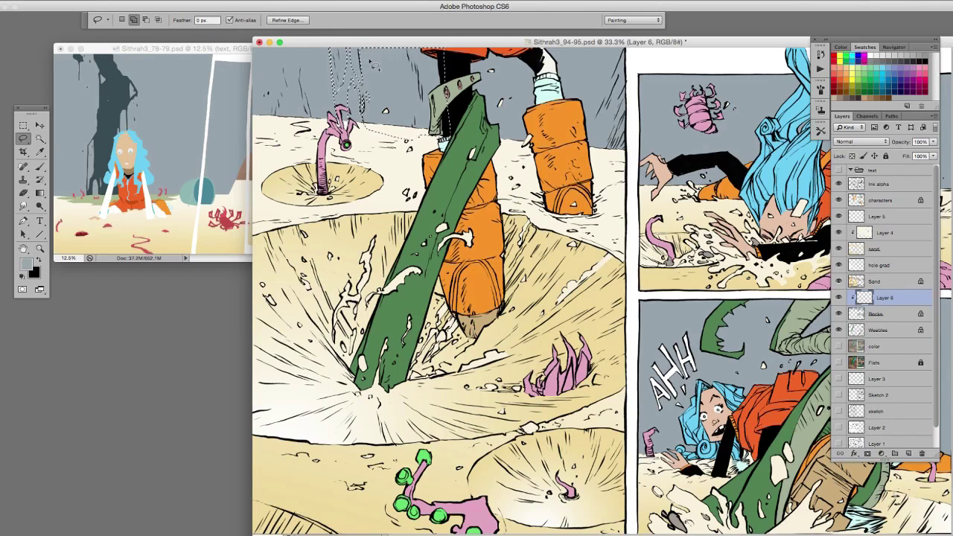
{"action": "key", "text": "alt"}
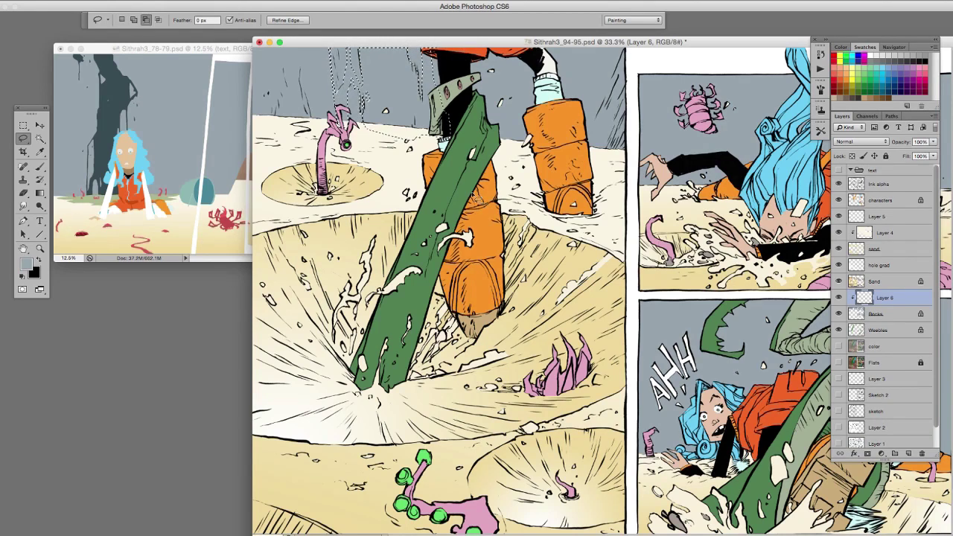
{"action": "key", "text": "shift"}
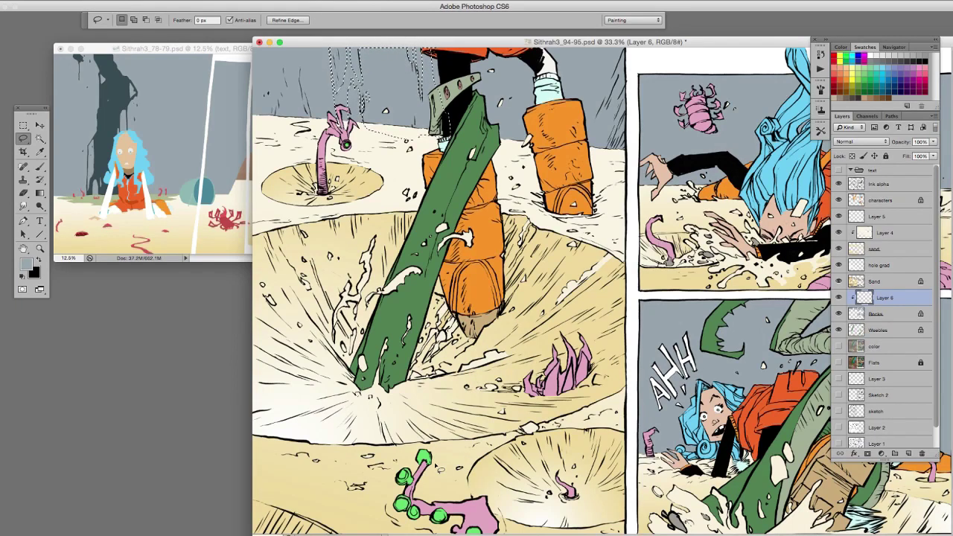
Step: Fill the rock column selection with the dark slate sampled from the rock in Sithrah3_78-79.psd, and deselect
{"action": "key", "text": "g"}
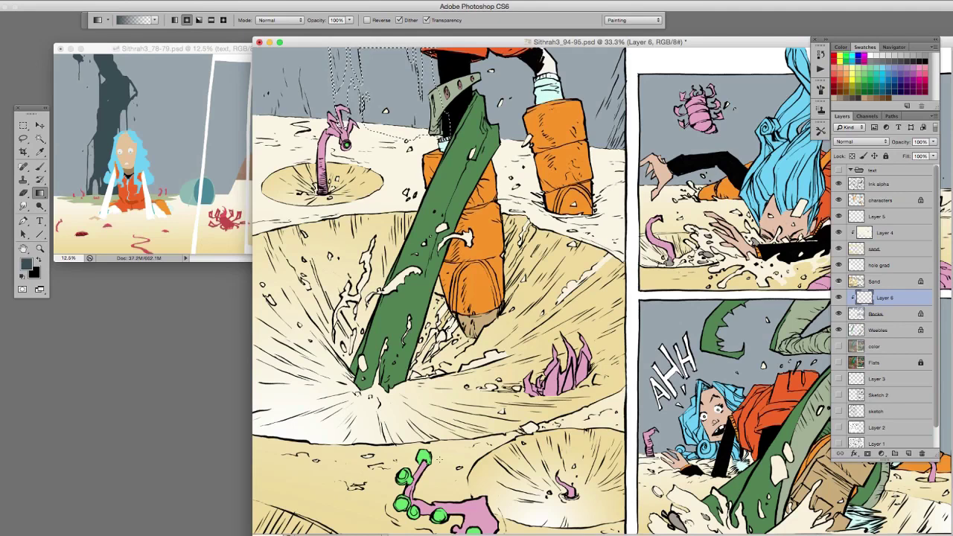
{"action": "key", "text": "alt+BackSpace"}
{"action": "key", "text": "super+d"}
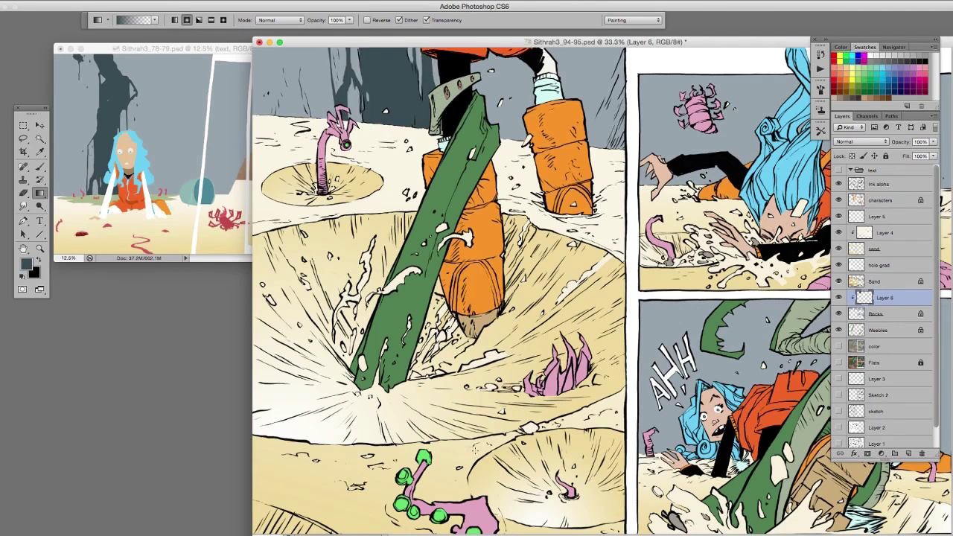
Step: Add a new layer above Layer 4, name it "water san", and reset the colors to default black and white
{"action": "left_click", "coordinate": [857, 282]}
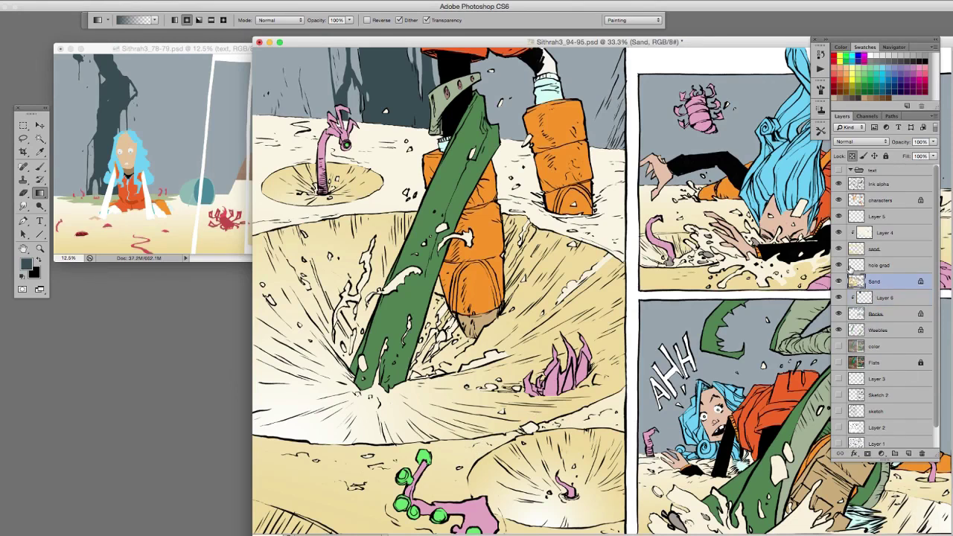
{"action": "left_click", "coordinate": [909, 453]}
{"action": "left_click_drag", "start_coordinate": [857, 282], "coordinate": [877, 238]}
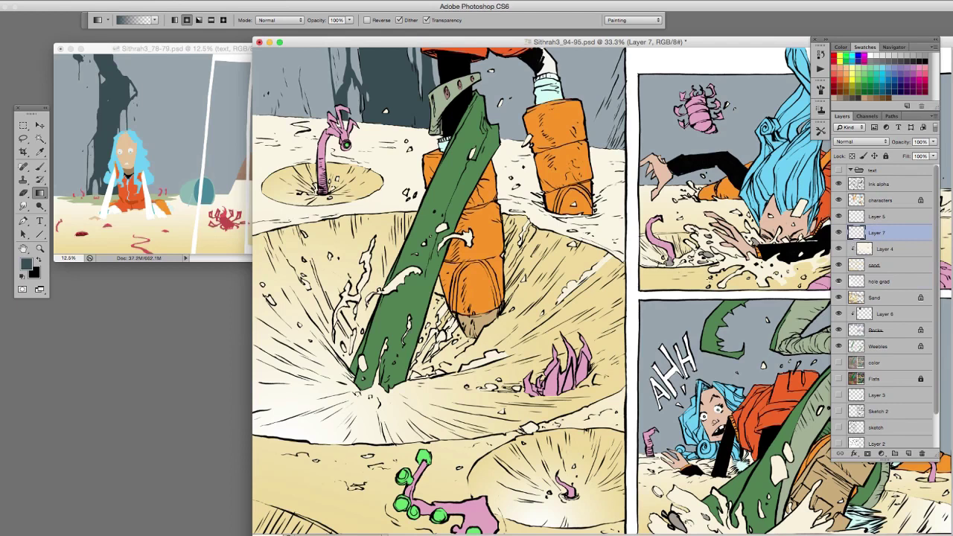
{"action": "double_click", "coordinate": [879, 234]}
{"action": "type", "text": "wat"}
{"action": "key", "text": "Return"}
{"action": "key", "text": "d"}
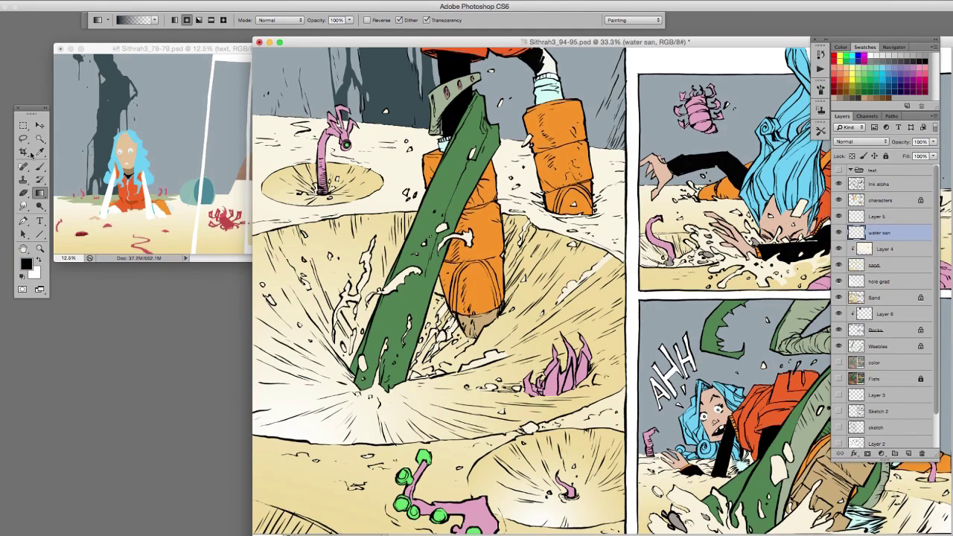
Step: Lasso a patch of sand along the left panel's horizon and fill it with the grey-green sampled from the ground in Sithrah3_78-79.psd
{"action": "left_click", "coordinate": [24, 139]}
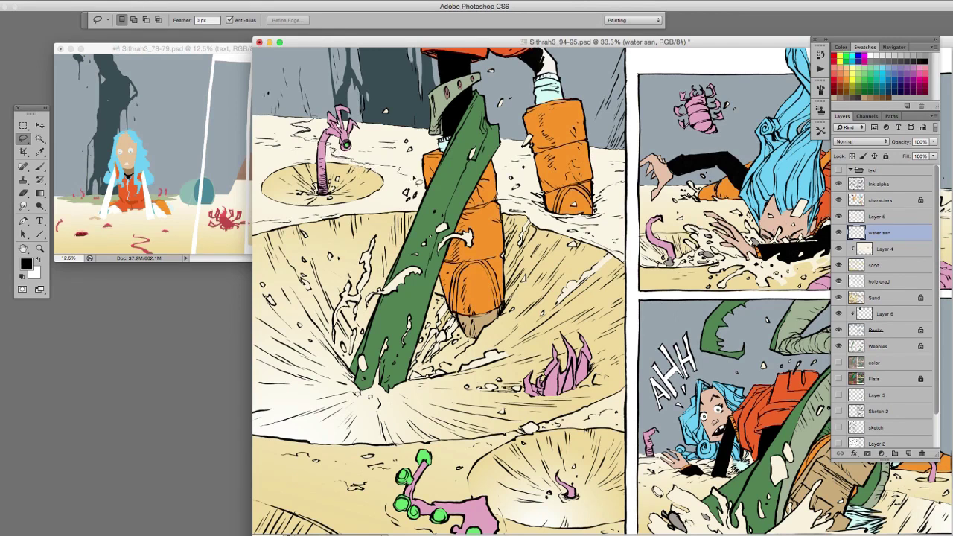
{"action": "mouse_move", "coordinate": [414, 183]}
{"action": "left_mouse_down"}
{"action": "mouse_move", "coordinate": [465, 181]}
{"action": "mouse_move", "coordinate": [532, 160]}
{"action": "mouse_move", "coordinate": [336, 153]}
{"action": "left_mouse_up"}
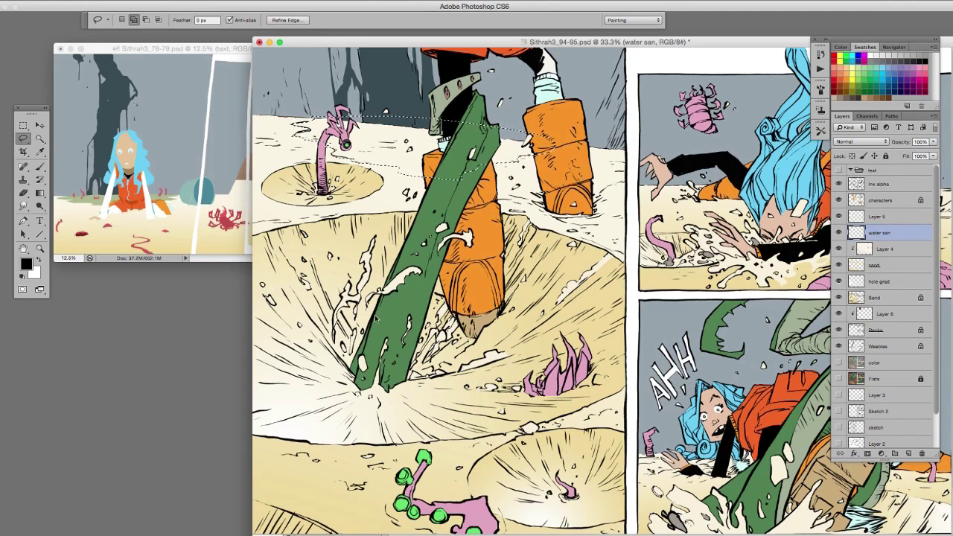
{"action": "left_click", "coordinate": [40, 193]}
{"action": "left_click_drag", "start_coordinate": [40, 193], "coordinate": [74, 203]}
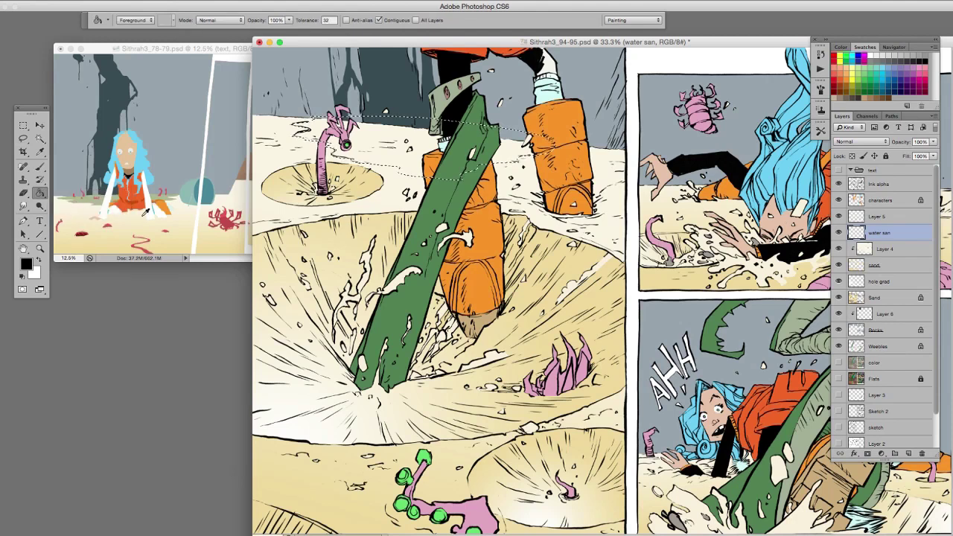
{"action": "left_click", "coordinate": [93, 195], "text": "alt"}
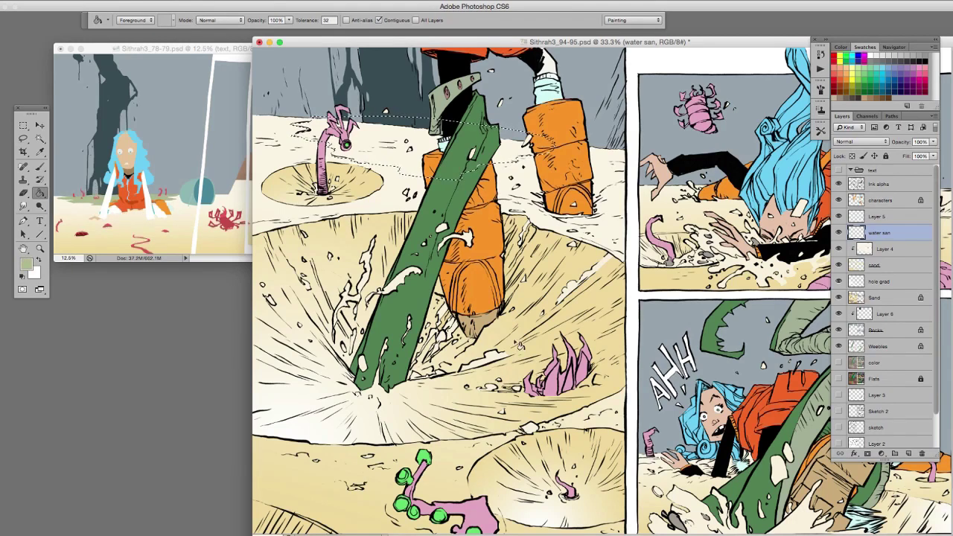
{"action": "left_click", "coordinate": [374, 148]}
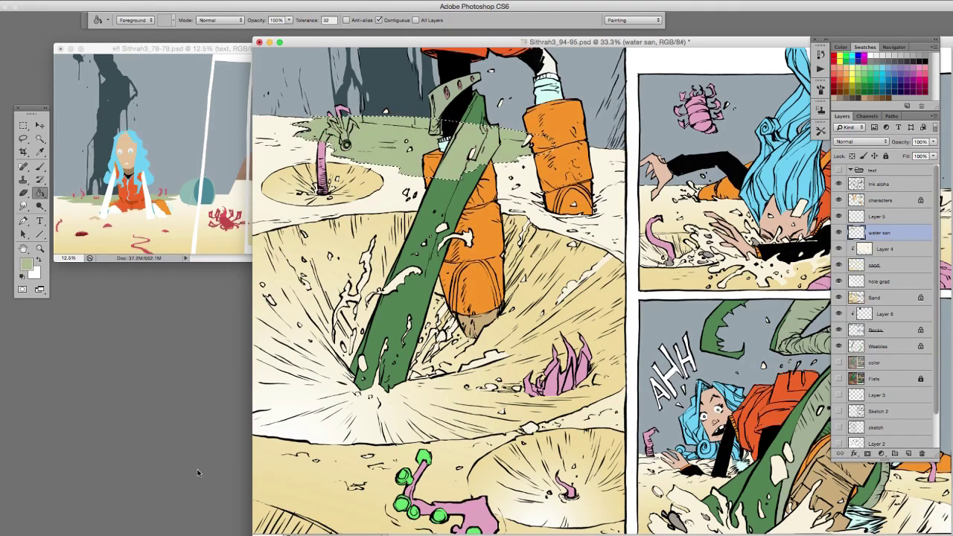
Step: Clip the water san layer to the sand layer and check the sand shapes on their own
{"action": "left_click", "coordinate": [862, 240], "text": "alt"}
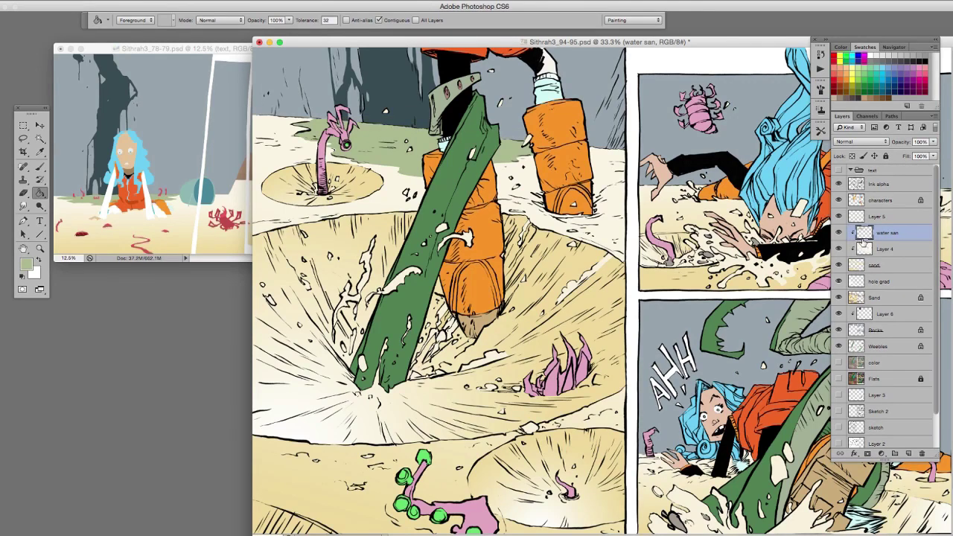
{"action": "left_click", "coordinate": [861, 239], "text": "alt"}
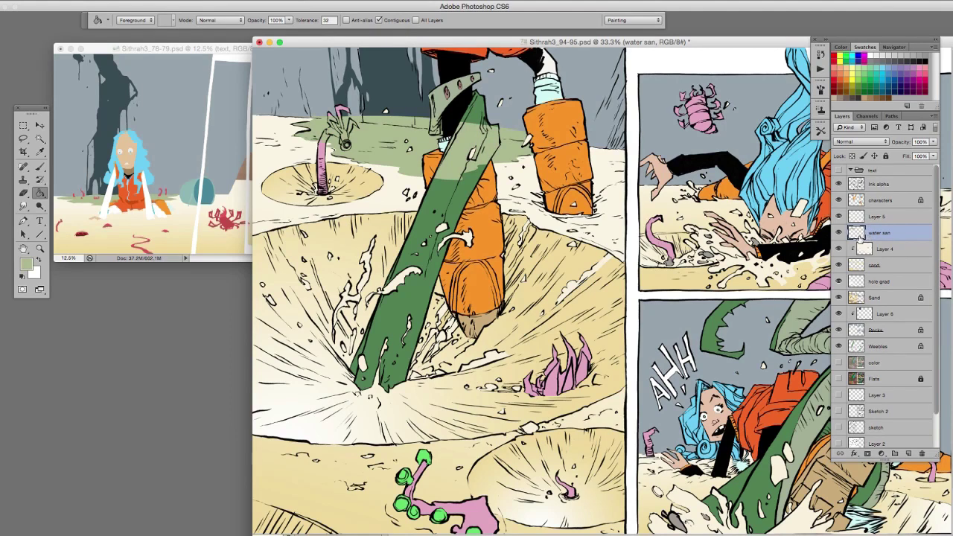
{"action": "left_click", "coordinate": [862, 240], "text": "alt"}
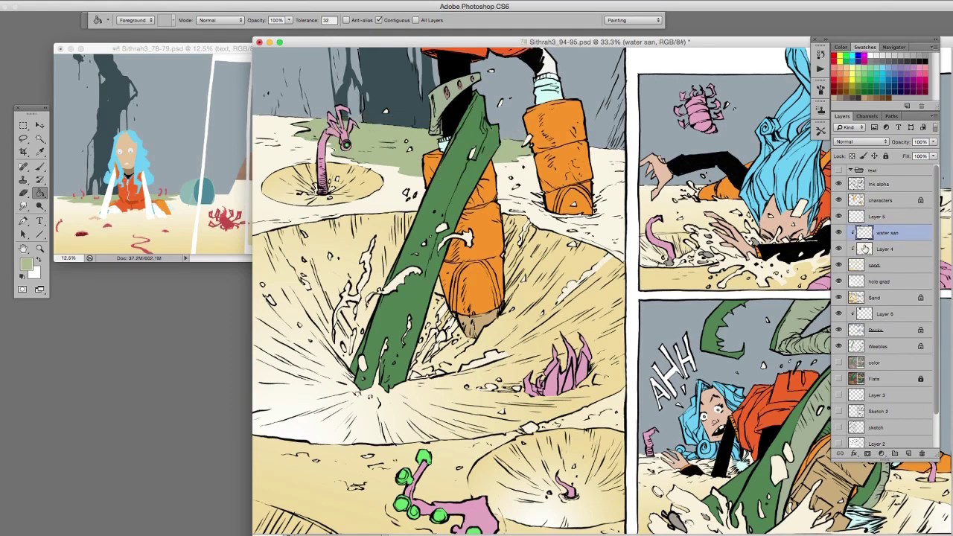
{"action": "left_click", "coordinate": [839, 265], "text": "alt"}
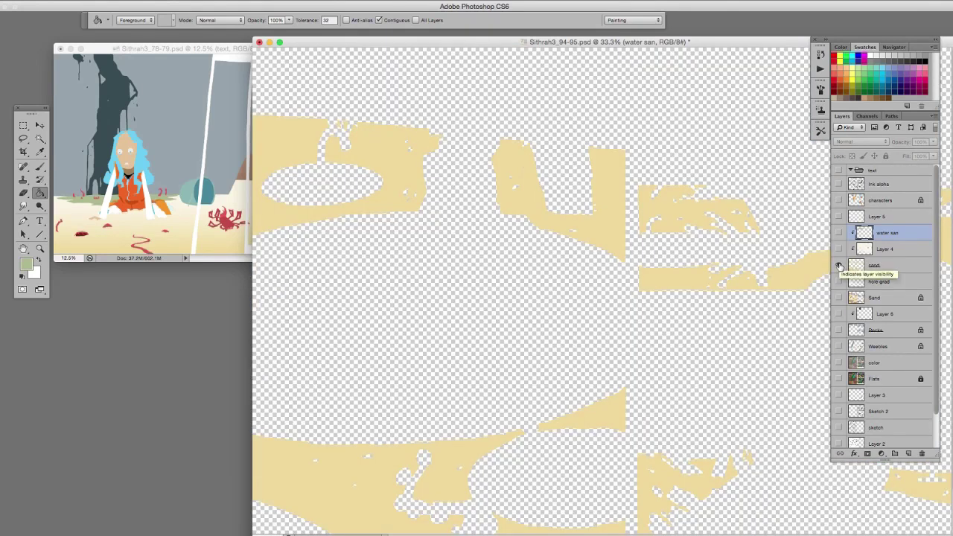
{"action": "left_click", "coordinate": [839, 265], "text": "alt"}
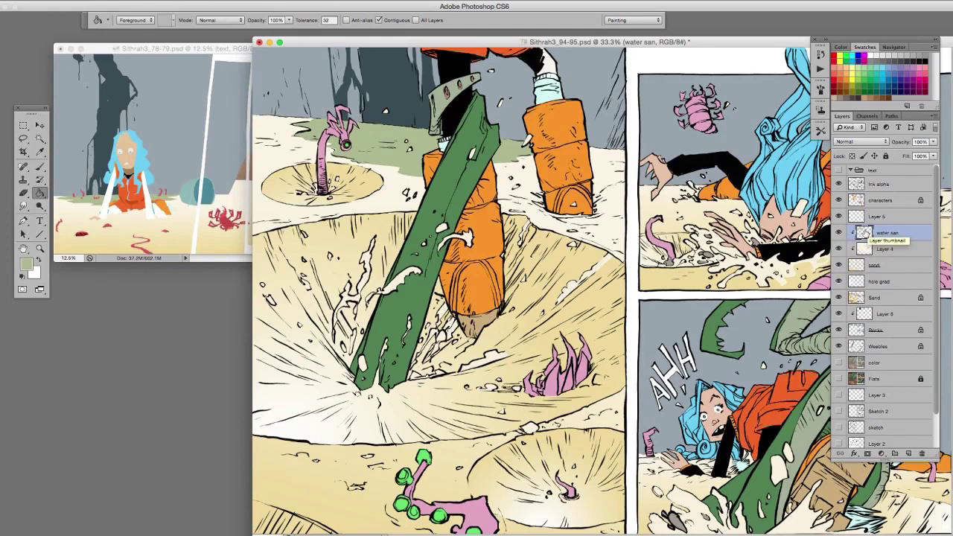
Step: Trim the grey-green patch's edge beside the pink creature by lassoing and deleting small pieces on the water san layer
{"action": "left_click", "coordinate": [41, 167]}
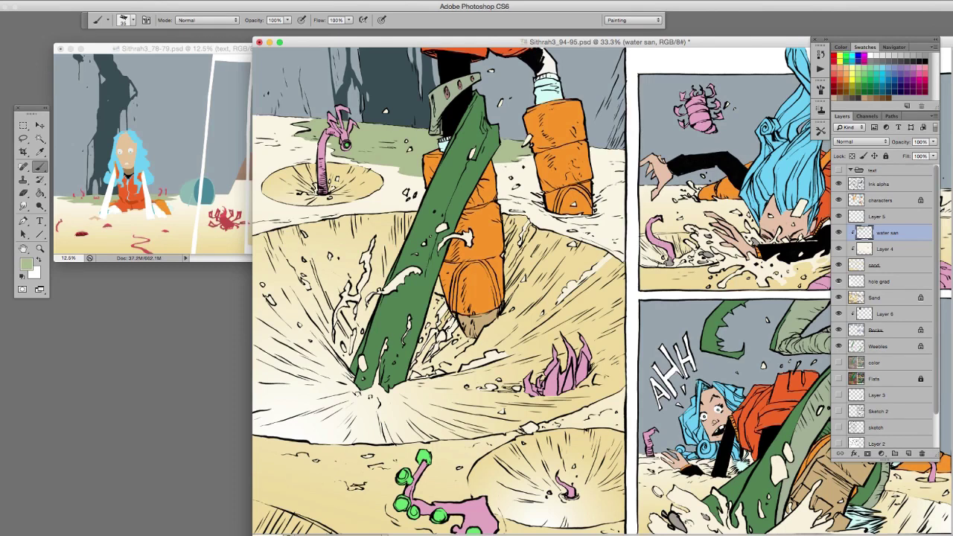
{"action": "key", "text": "l"}
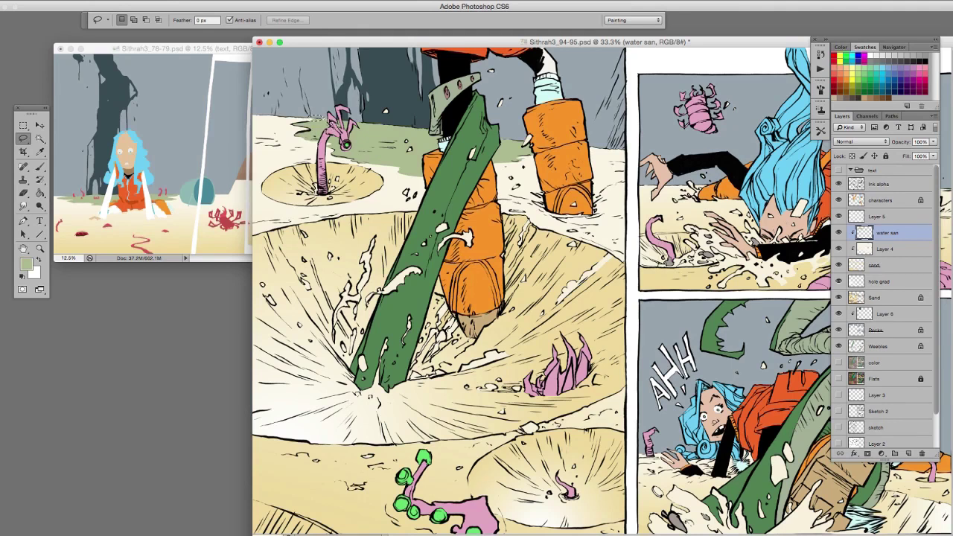
{"action": "key", "text": "super+equal"}
{"action": "key", "text": "super+equal"}
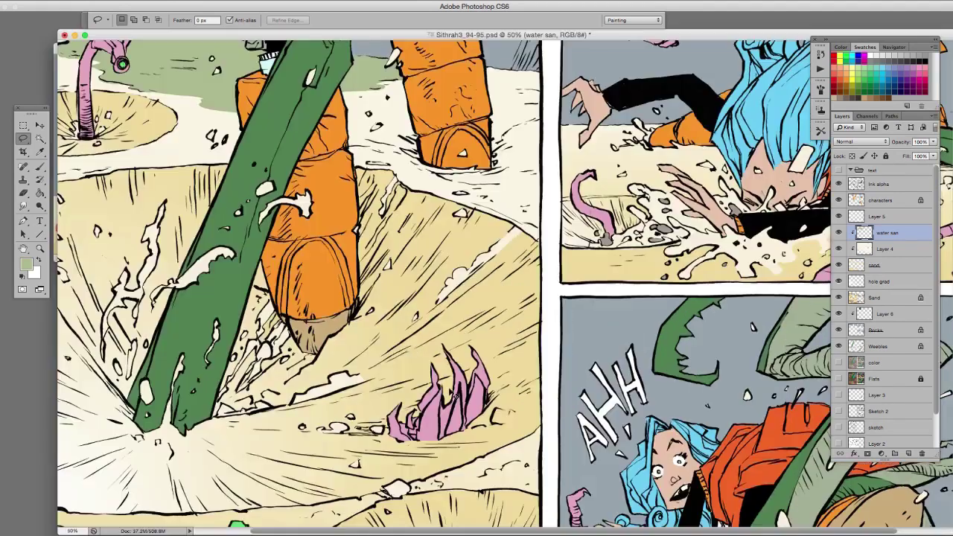
{"action": "key", "text": "super+minus"}
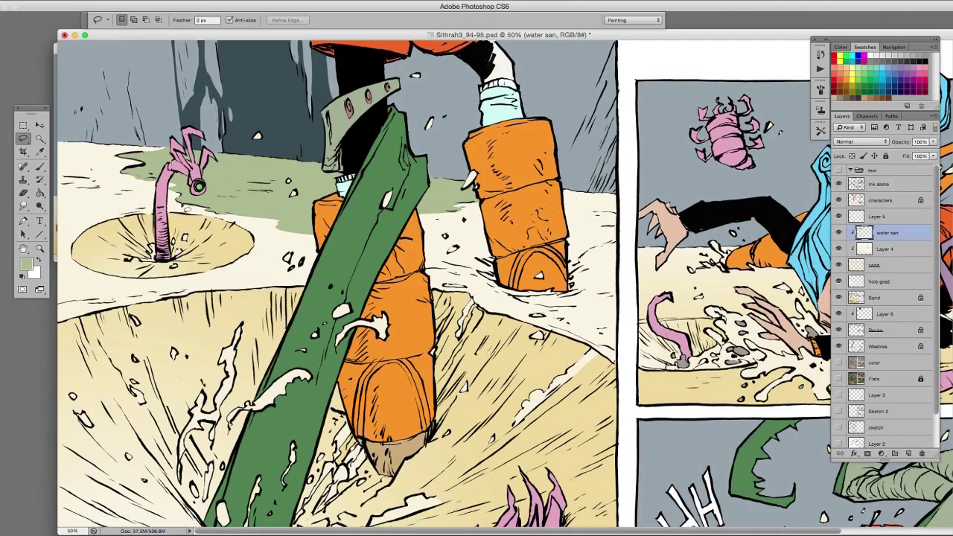
{"action": "mouse_move", "coordinate": [164, 184]}
{"action": "left_mouse_down"}
{"action": "mouse_move", "coordinate": [125, 178]}
{"action": "mouse_move", "coordinate": [161, 189]}
{"action": "left_mouse_up"}
{"action": "key", "text": "BackSpace"}
{"action": "key", "text": "super+d"}
{"action": "key", "text": "BackSpace"}
{"action": "key", "text": "super+d"}
{"action": "key", "text": "super+d"}
{"action": "key", "text": "super+minus"}
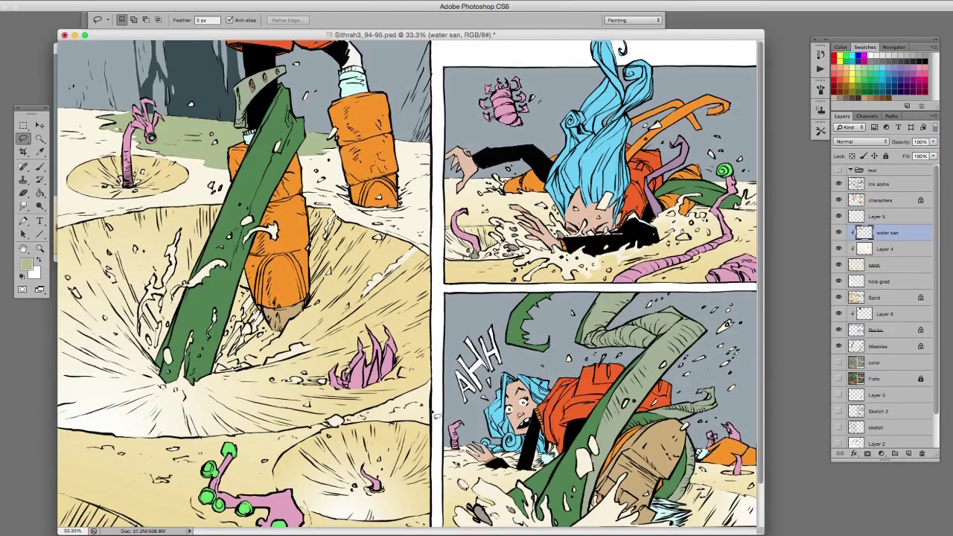
Step: Show the page in full-screen mode and inspect the grey-green sand patch in the left panel up close
{"action": "key", "text": "f"}
{"action": "left_click_drag", "start_coordinate": [346, 352], "coordinate": [368, 403]}
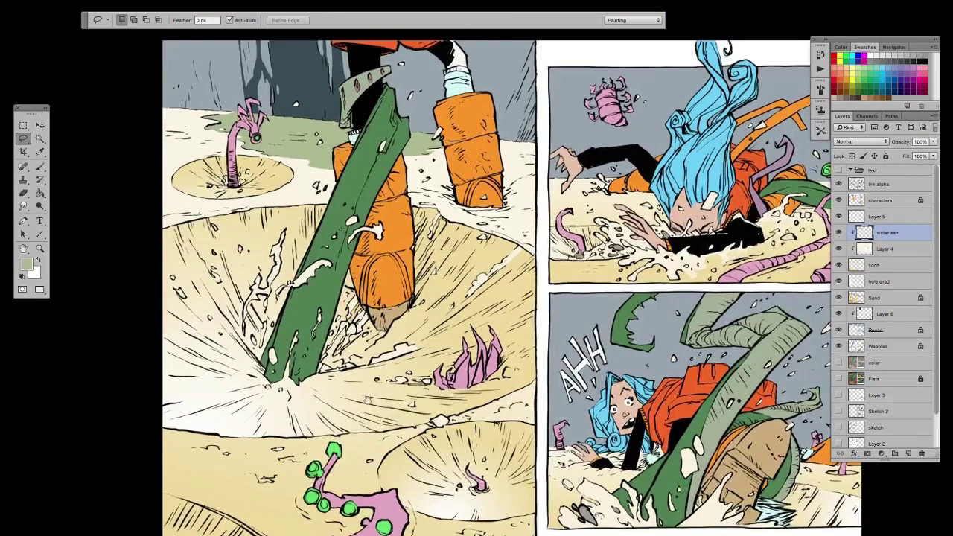
{"action": "key", "text": "super+plus"}
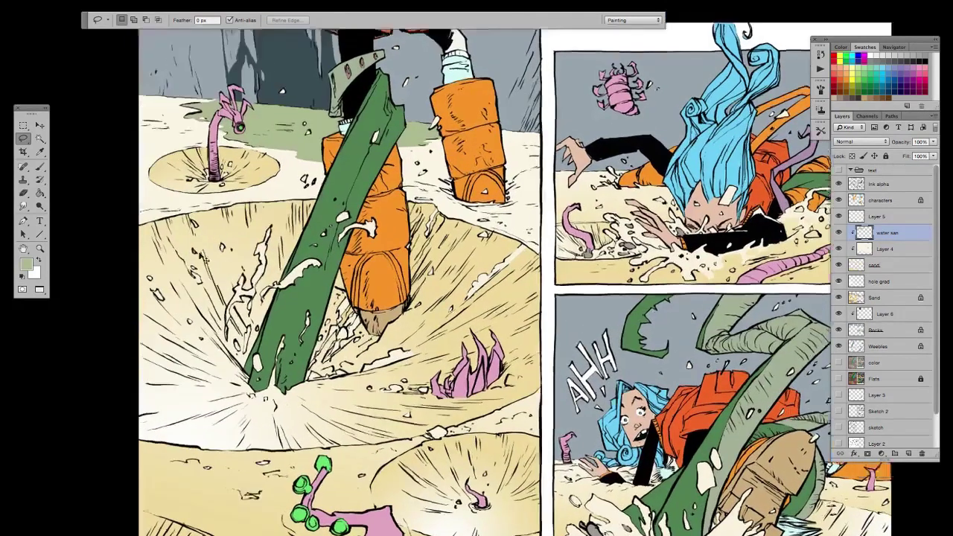
{"action": "left_click_drag", "start_coordinate": [151, 240], "coordinate": [359, 395]}
{"action": "key", "text": "b"}
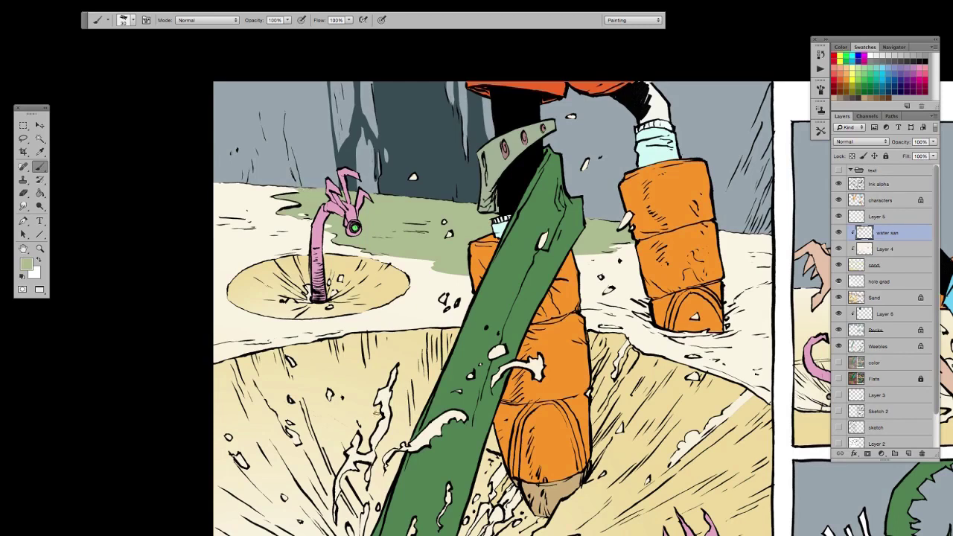
{"action": "key", "text": "super+minus"}
{"action": "left_click_drag", "start_coordinate": [348, 371], "coordinate": [374, 395]}
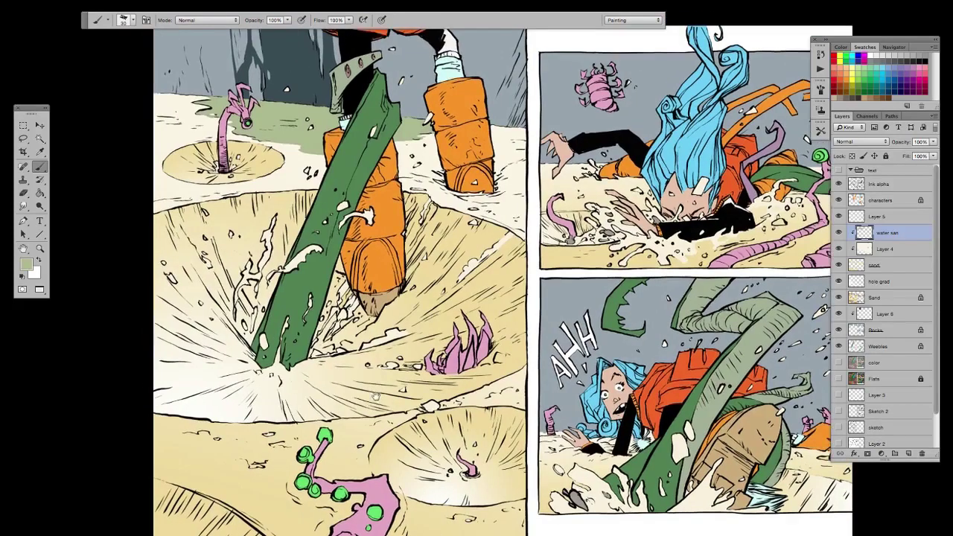
Step: Lasso and delete the stray ink lines along the grey-green patch's edges beside the pink creature on the Ink alpha layer
{"action": "left_click", "coordinate": [856, 186]}
{"action": "key", "text": "l"}
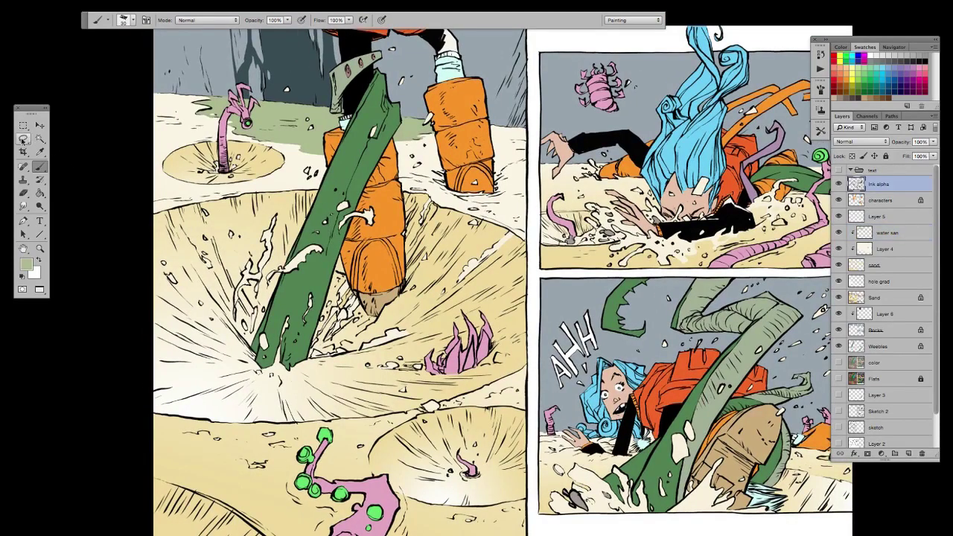
{"action": "key", "text": "super+plus"}
{"action": "left_click_drag", "start_coordinate": [262, 307], "coordinate": [522, 477]}
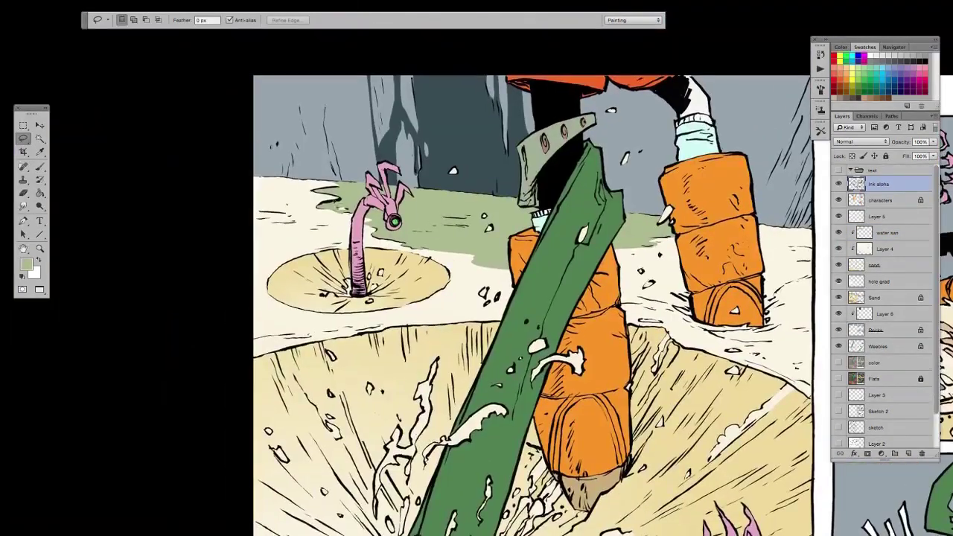
{"action": "mouse_move", "coordinate": [345, 189]}
{"action": "left_mouse_down"}
{"action": "mouse_move", "coordinate": [359, 197]}
{"action": "mouse_move", "coordinate": [357, 222]}
{"action": "mouse_move", "coordinate": [358, 200]}
{"action": "left_mouse_up"}
{"action": "key", "text": "Delete"}
{"action": "key", "text": "super+d"}
{"action": "key", "text": "Delete"}
{"action": "key", "text": "super+d"}
{"action": "mouse_move", "coordinate": [374, 230]}
{"action": "left_mouse_down"}
{"action": "mouse_move", "coordinate": [414, 252]}
{"action": "mouse_move", "coordinate": [392, 242]}
{"action": "mouse_move", "coordinate": [441, 249]}
{"action": "left_mouse_up"}
{"action": "key", "text": "Delete"}
{"action": "key", "text": "super+d"}
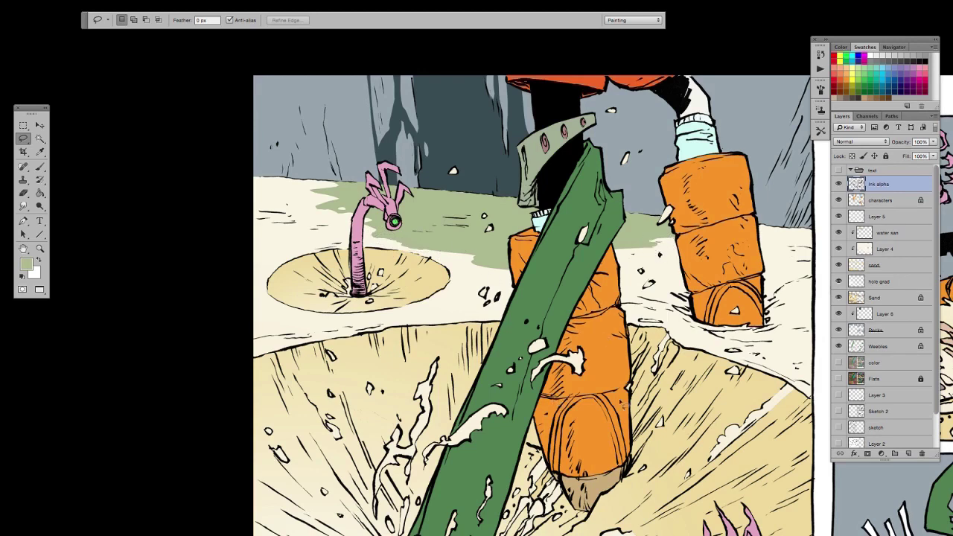
{"action": "left_click", "coordinate": [868, 236]}
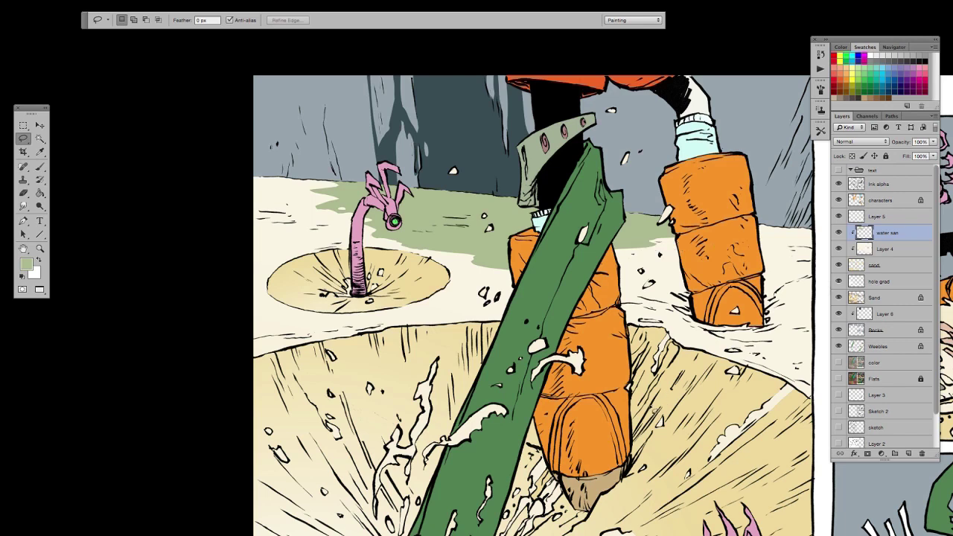
Step: Isolate the Rocks layer to check it, and remove its grey background fill from the two right-hand comic panels
{"action": "key", "text": "super+minus"}
{"action": "key", "text": "super+minus"}
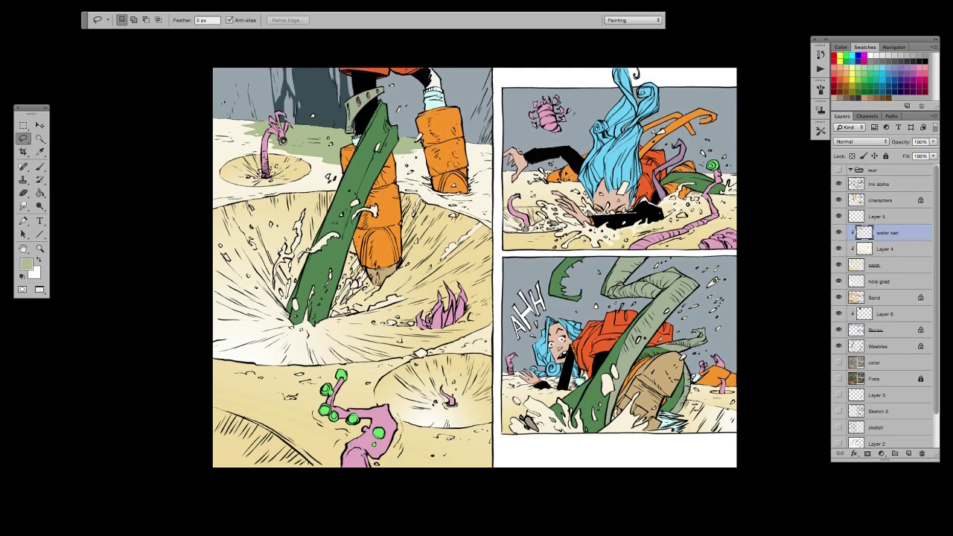
{"action": "left_click_drag", "start_coordinate": [471, 392], "coordinate": [464, 403]}
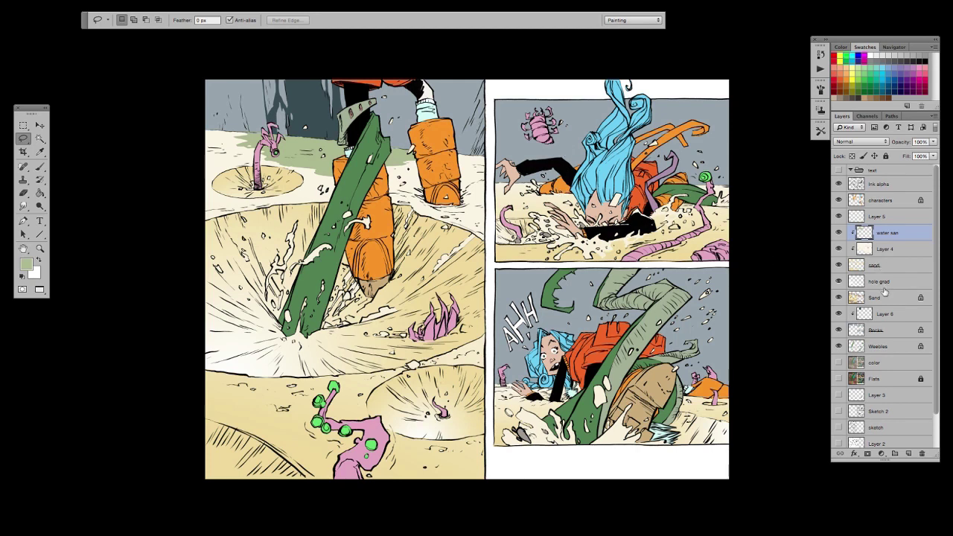
{"action": "left_click", "coordinate": [856, 329]}
{"action": "left_click", "coordinate": [839, 330], "text": "alt"}
{"action": "left_click", "coordinate": [839, 329], "text": "alt"}
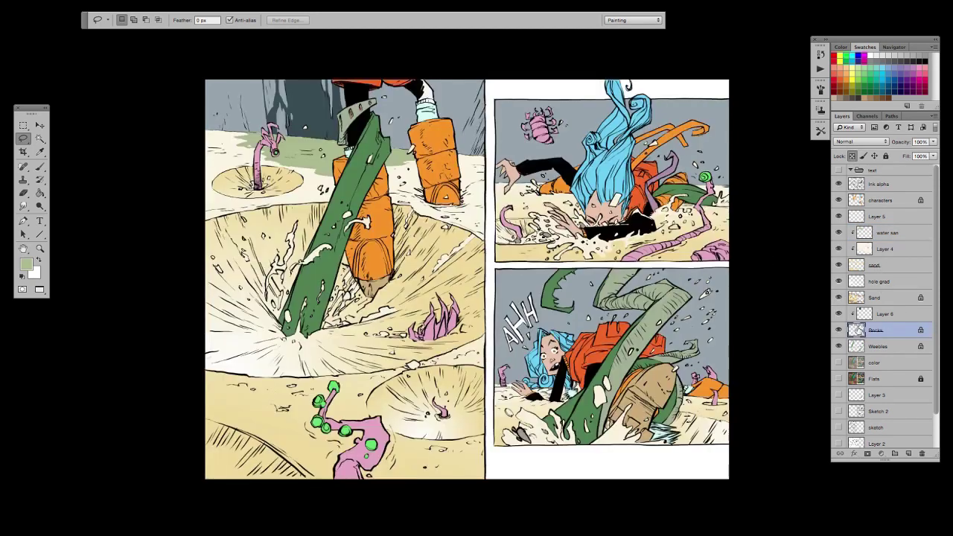
{"action": "key", "text": "m"}
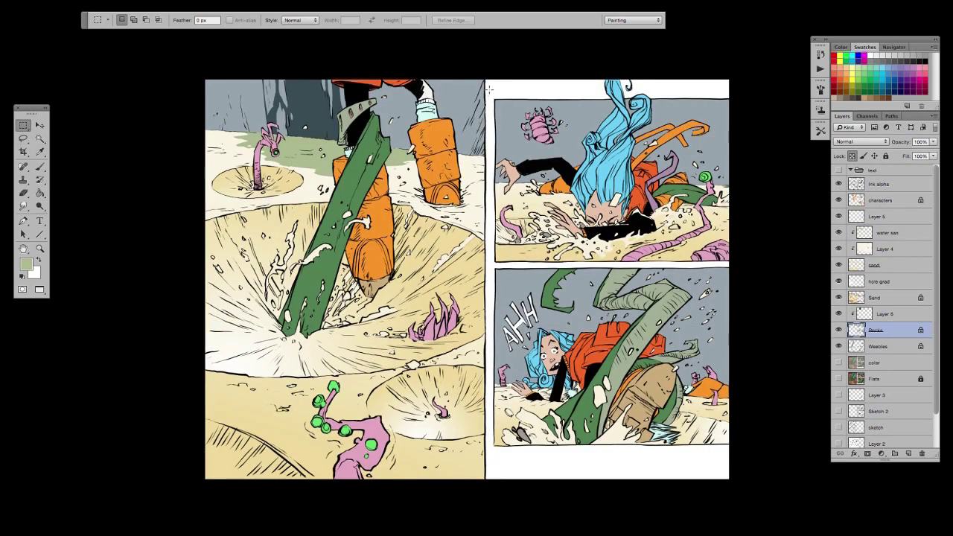
{"action": "left_click_drag", "start_coordinate": [489, 86], "coordinate": [731, 448]}
{"action": "left_click", "coordinate": [705, 469]}
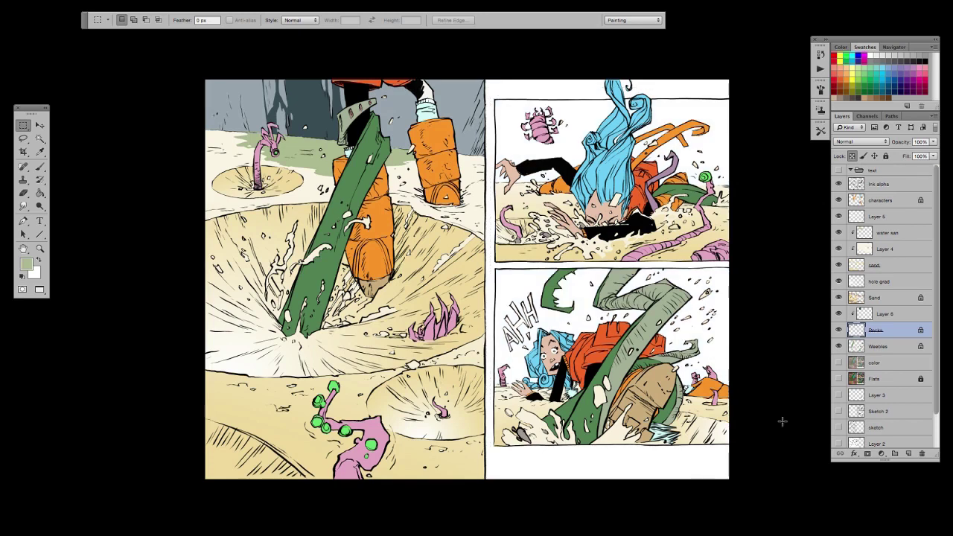
Step: Add a new layer directly above the color layer, name it "Sky", and fill it with white
{"action": "left_click", "coordinate": [868, 362]}
{"action": "left_click", "coordinate": [908, 453]}
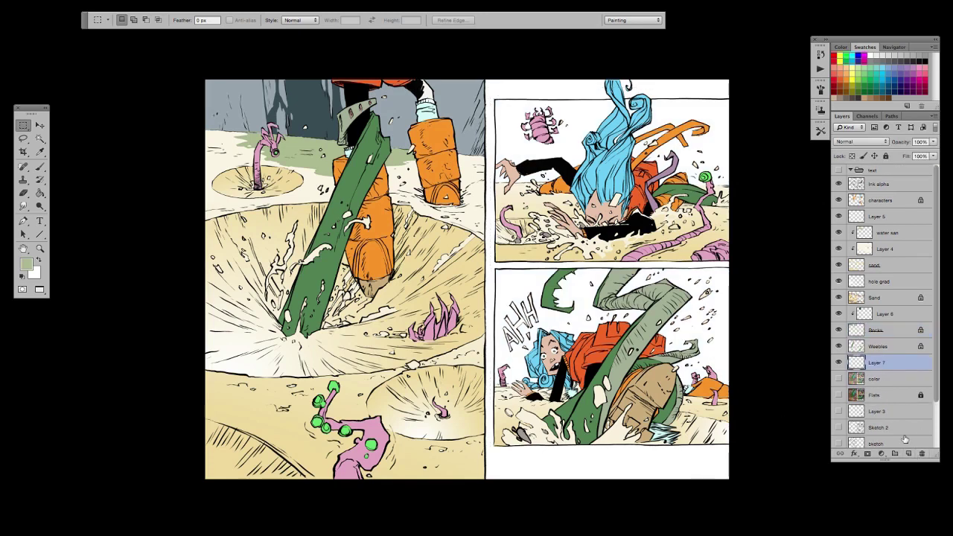
{"action": "double_click", "coordinate": [877, 363]}
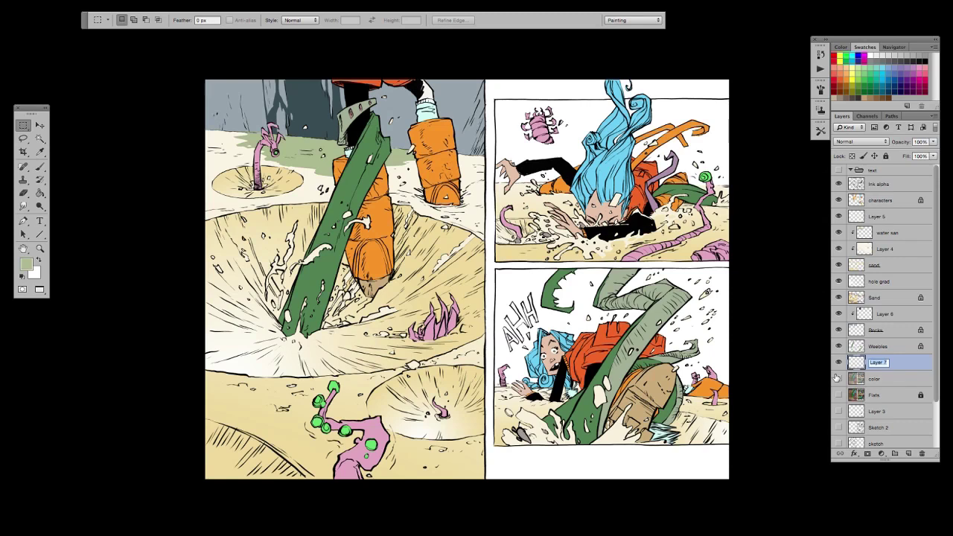
{"action": "type", "text": "Sky"}
{"action": "left_click", "coordinate": [40, 193]}
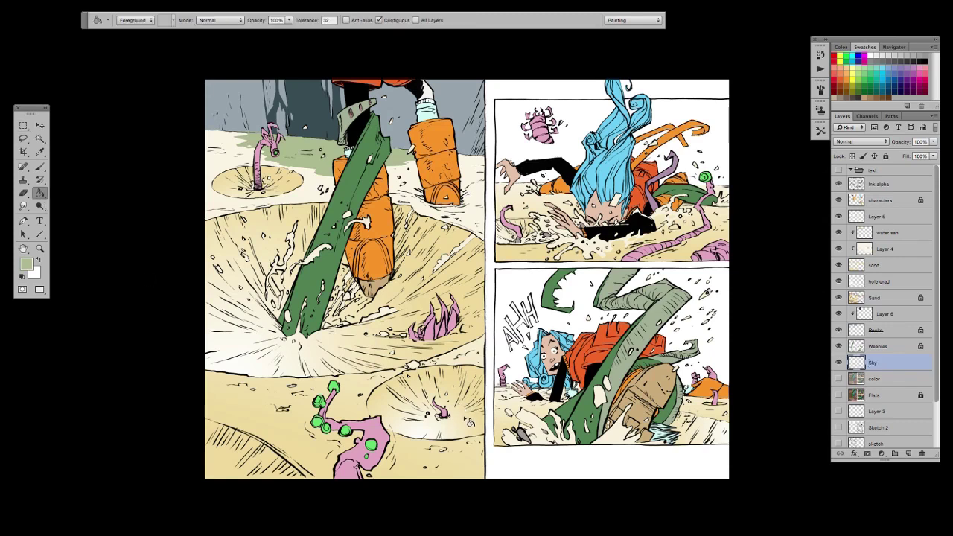
{"action": "left_click", "coordinate": [872, 53]}
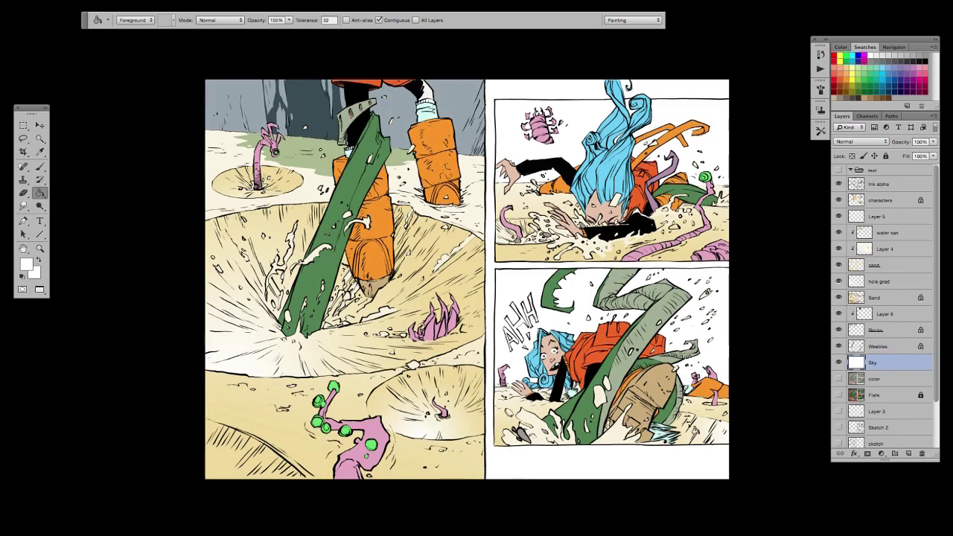
{"action": "mouse_move", "coordinate": [650, 462]}
{"action": "left_mouse_down"}
{"action": "mouse_move", "coordinate": [659, 438]}
{"action": "mouse_move", "coordinate": [657, 457]}
{"action": "left_mouse_up"}
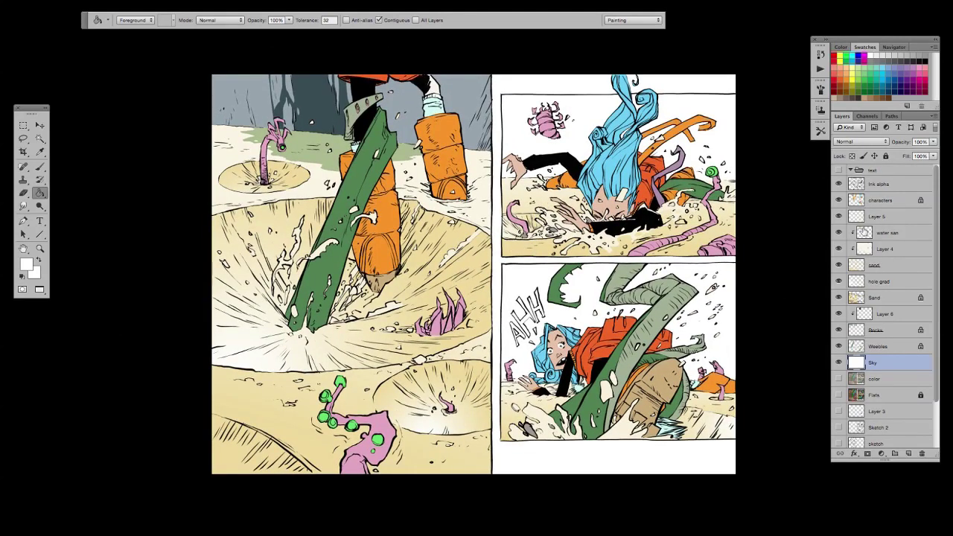
Step: Examine the ink lines and flat colors of the two right-hand comic panels against the white sky
{"action": "left_click", "coordinate": [857, 191]}
{"action": "left_click", "coordinate": [23, 140]}
{"action": "key", "text": "super+plus"}
{"action": "key", "text": "super+plus"}
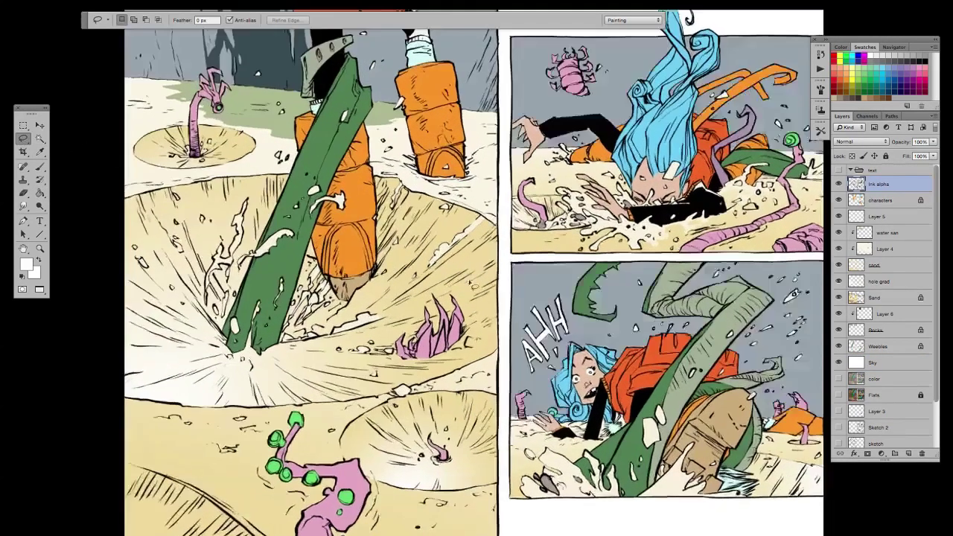
{"action": "left_click_drag", "start_coordinate": [536, 217], "coordinate": [448, 369]}
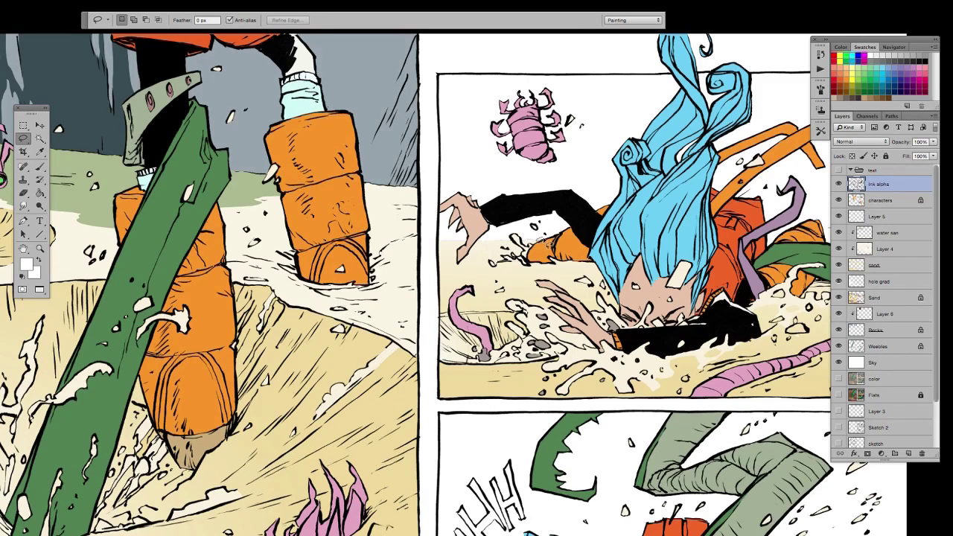
{"action": "scroll", "coordinate": [572, 237], "scroll_direction": "right", "scroll_amount": 10}
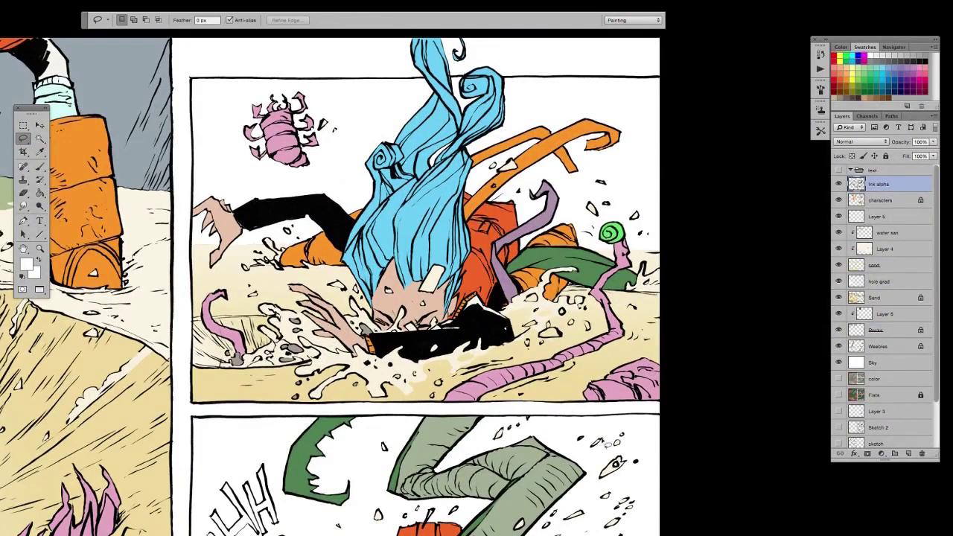
{"action": "scroll", "coordinate": [513, 469], "scroll_direction": "down", "scroll_amount": 10}
{"action": "scroll", "coordinate": [514, 469], "scroll_direction": "left", "scroll_amount": 3}
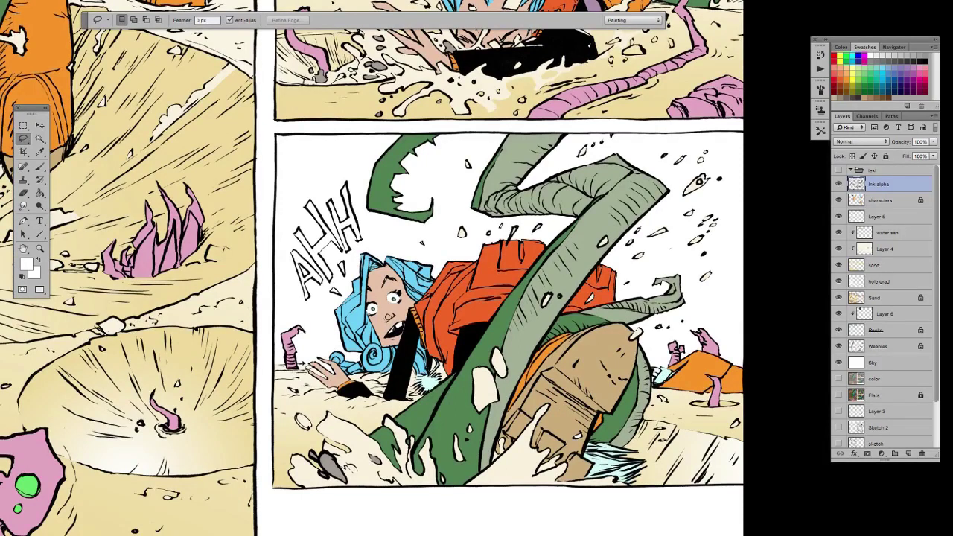
{"action": "key", "text": "super+minus"}
{"action": "key", "text": "super+minus"}
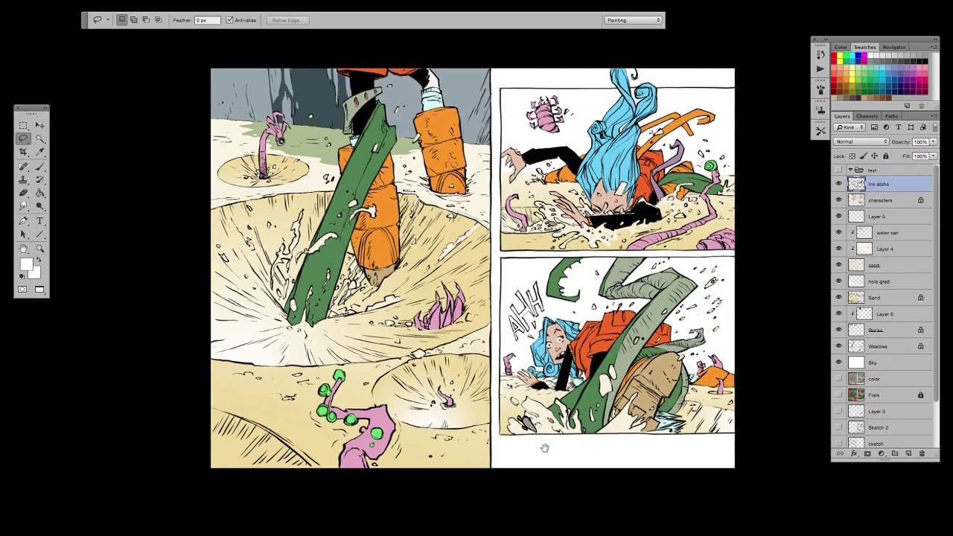
{"action": "left_click_drag", "start_coordinate": [544, 449], "coordinate": [540, 450]}
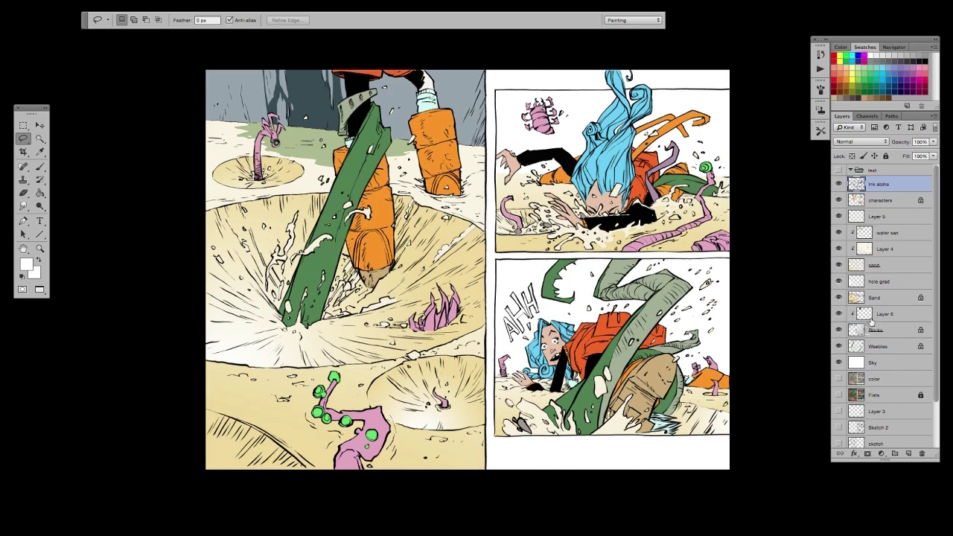
Step: Duplicate the Weebles layer directly above the original
{"action": "scroll", "coordinate": [936, 313], "scroll_direction": "down", "scroll_amount": 1}
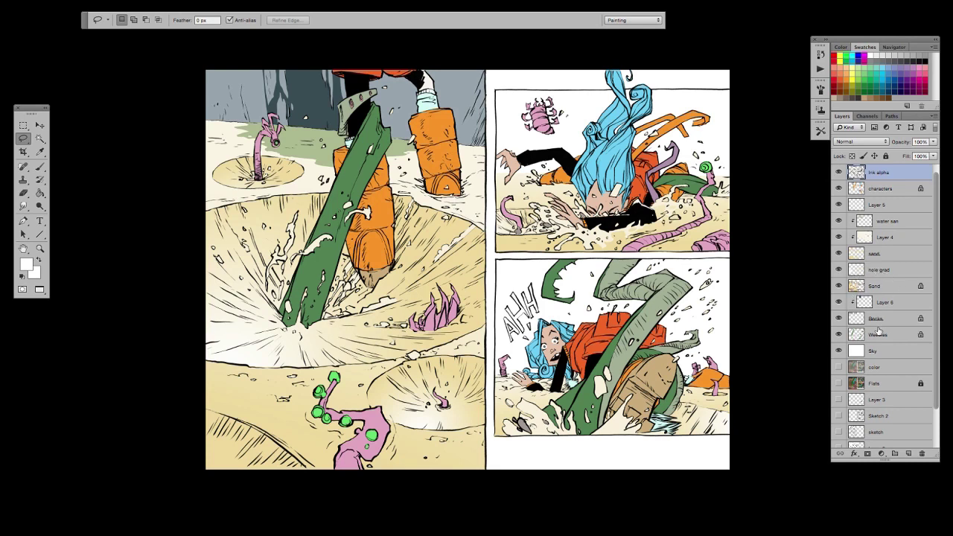
{"action": "left_click", "coordinate": [858, 336]}
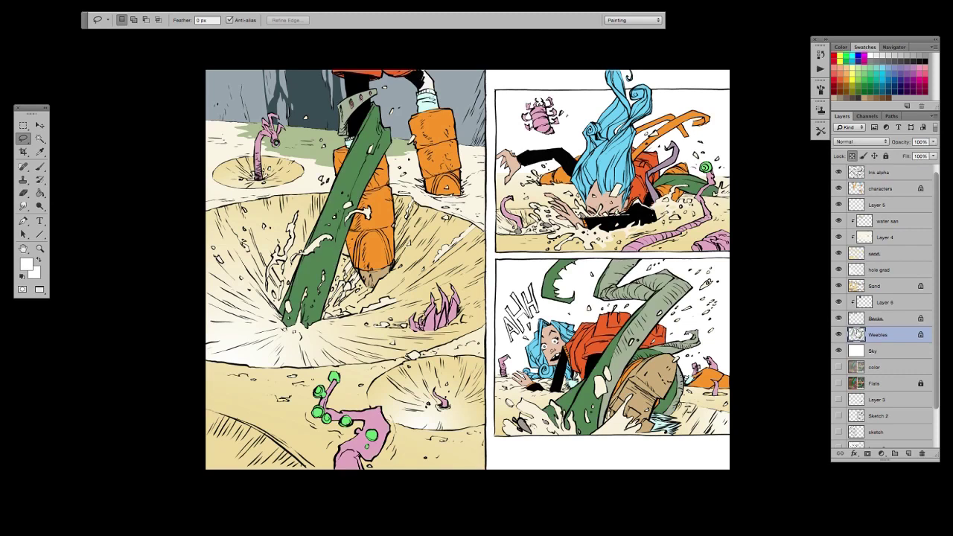
{"action": "left_click_drag", "start_coordinate": [857, 336], "coordinate": [878, 325]}
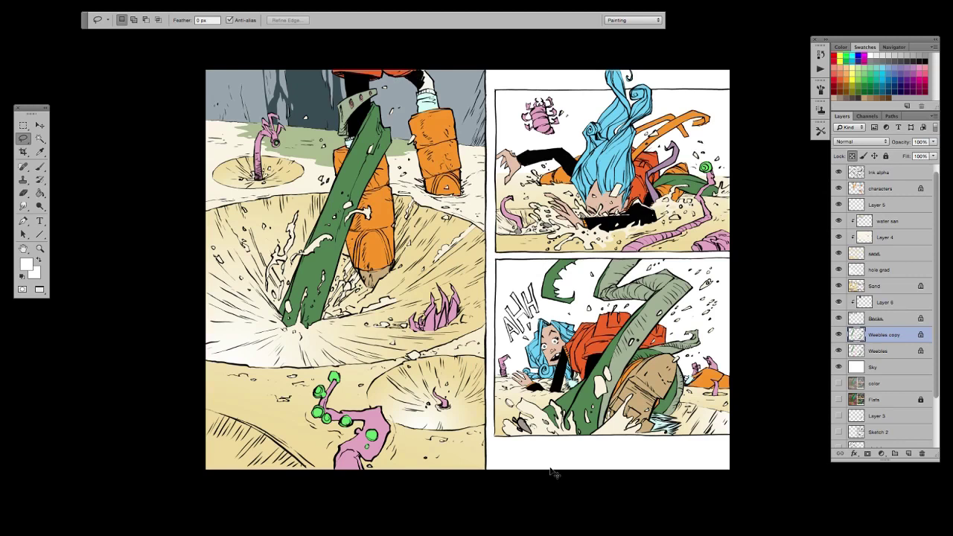
Step: Colorize the duplicate Weebles layer with Hue/Saturation at hue 5, saturation 58 and lightness +39
{"action": "key", "text": "ctrl+u"}
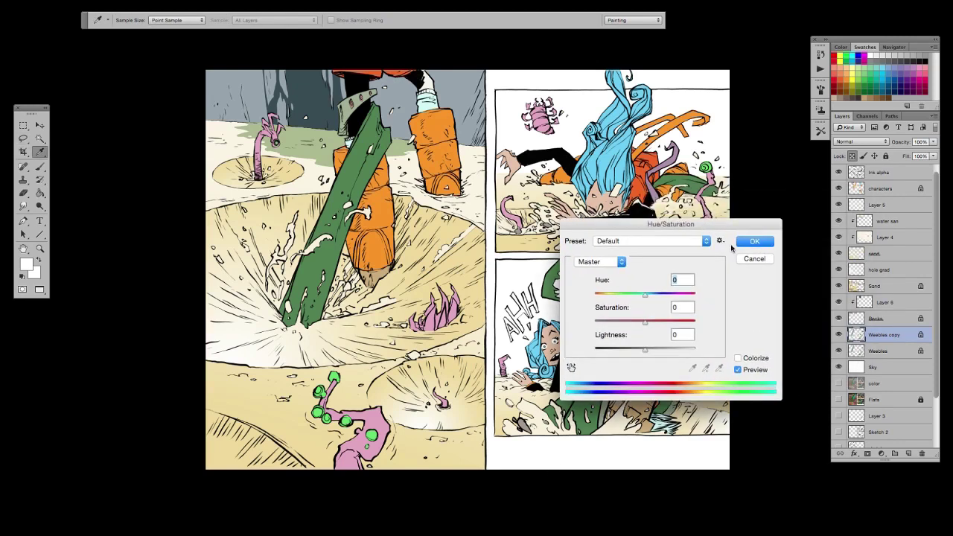
{"action": "left_click", "coordinate": [737, 358]}
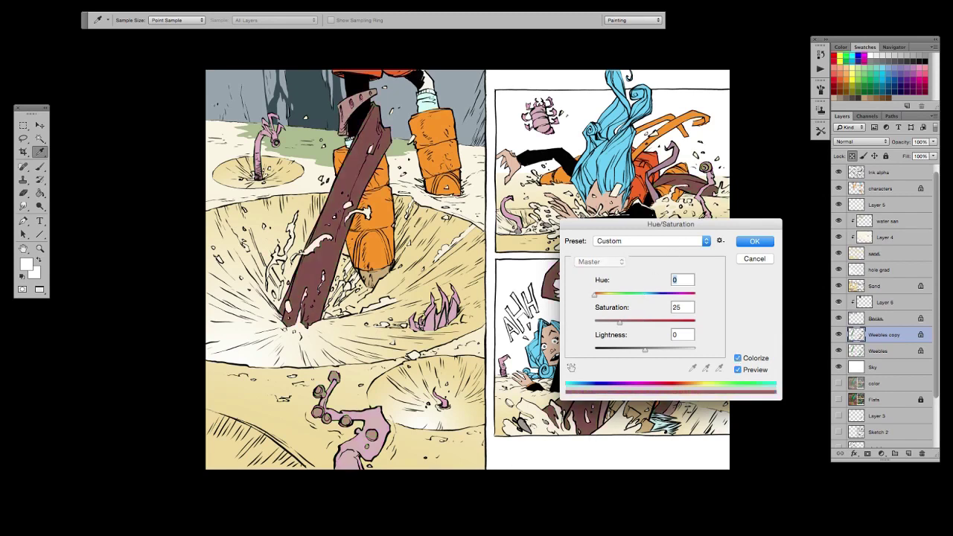
{"action": "left_click_drag", "start_coordinate": [687, 224], "coordinate": [725, 242]}
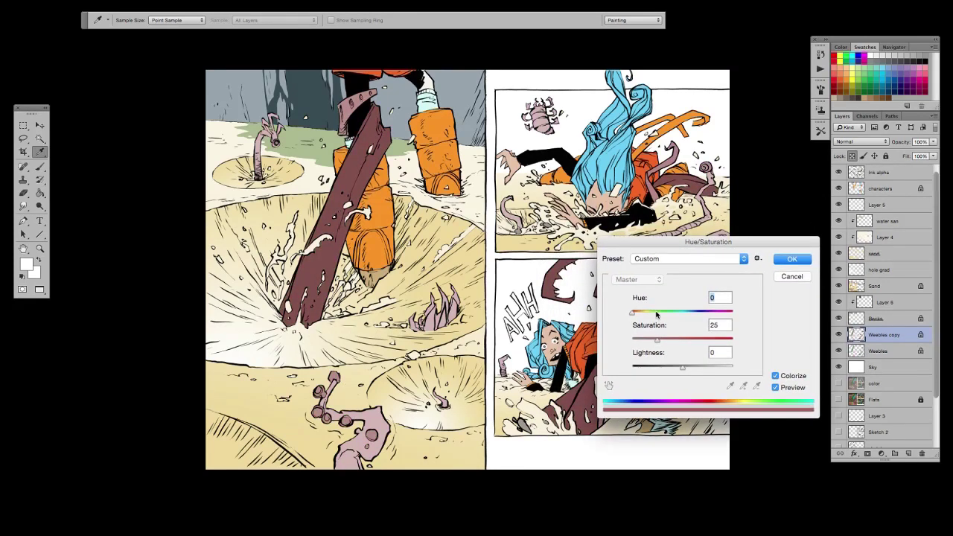
{"action": "left_click_drag", "start_coordinate": [685, 242], "coordinate": [742, 281]}
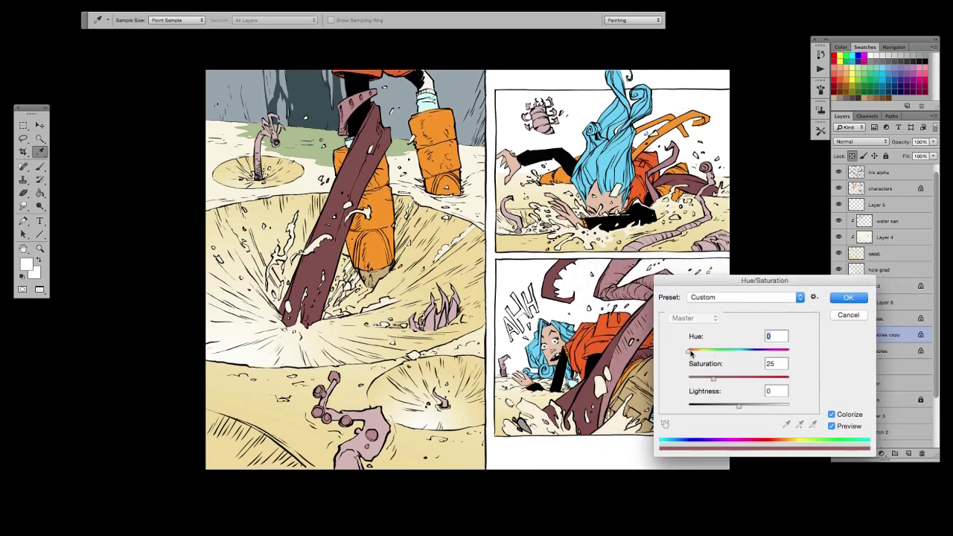
{"action": "left_click_drag", "start_coordinate": [689, 352], "coordinate": [781, 351]}
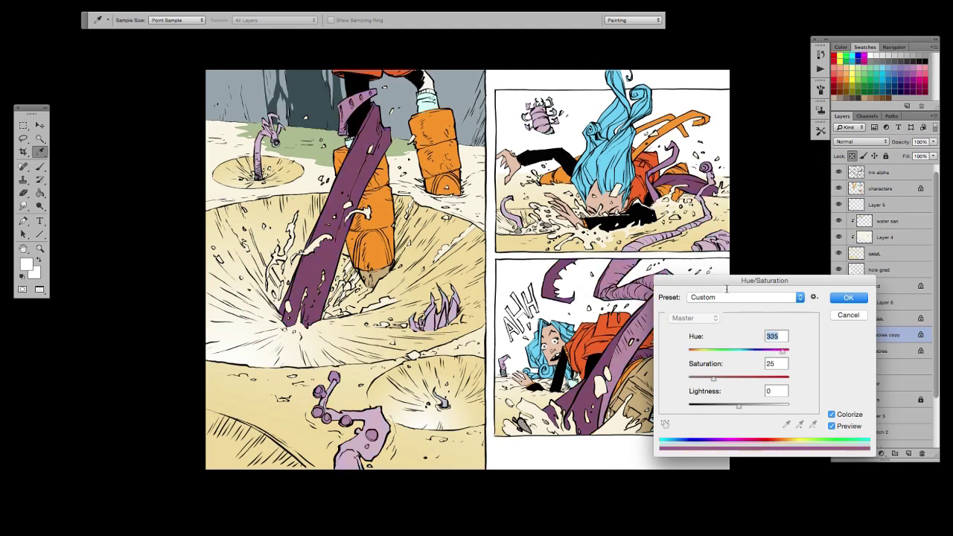
{"action": "left_click_drag", "start_coordinate": [717, 284], "coordinate": [767, 285]}
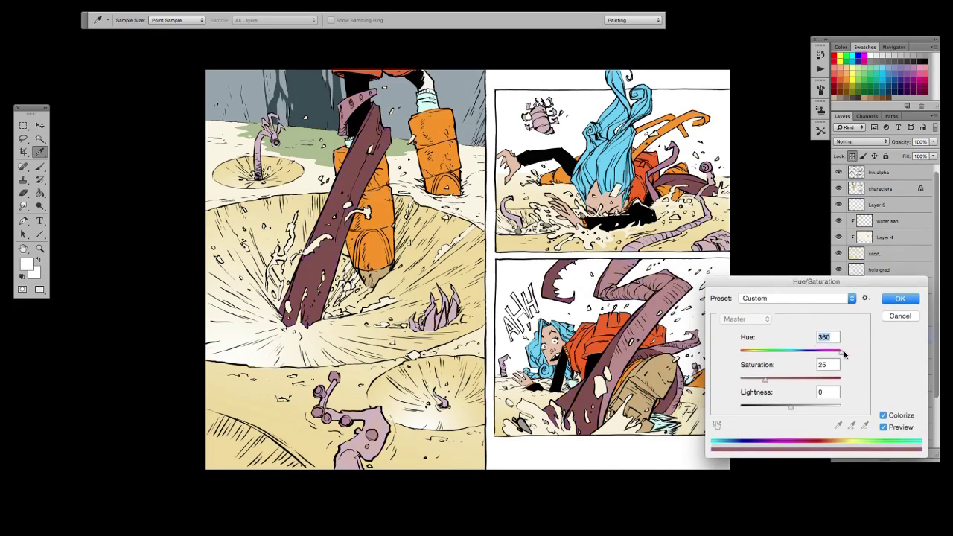
{"action": "left_click_drag", "start_coordinate": [843, 351], "coordinate": [802, 380]}
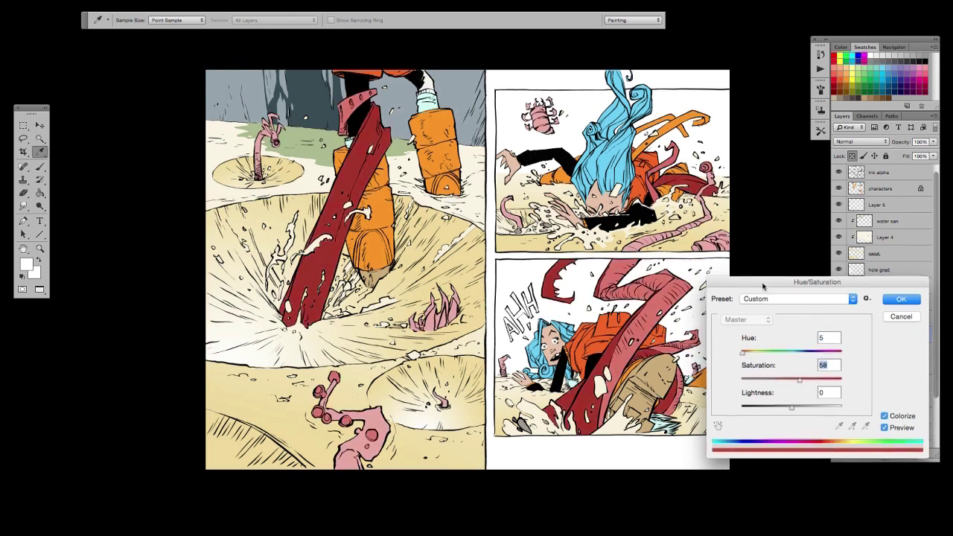
{"action": "left_click_drag", "start_coordinate": [782, 281], "coordinate": [794, 262]}
{"action": "mouse_move", "coordinate": [805, 390]}
{"action": "left_mouse_down"}
{"action": "mouse_move", "coordinate": [816, 389]}
{"action": "mouse_move", "coordinate": [824, 365]}
{"action": "mouse_move", "coordinate": [824, 389]}
{"action": "left_mouse_up"}
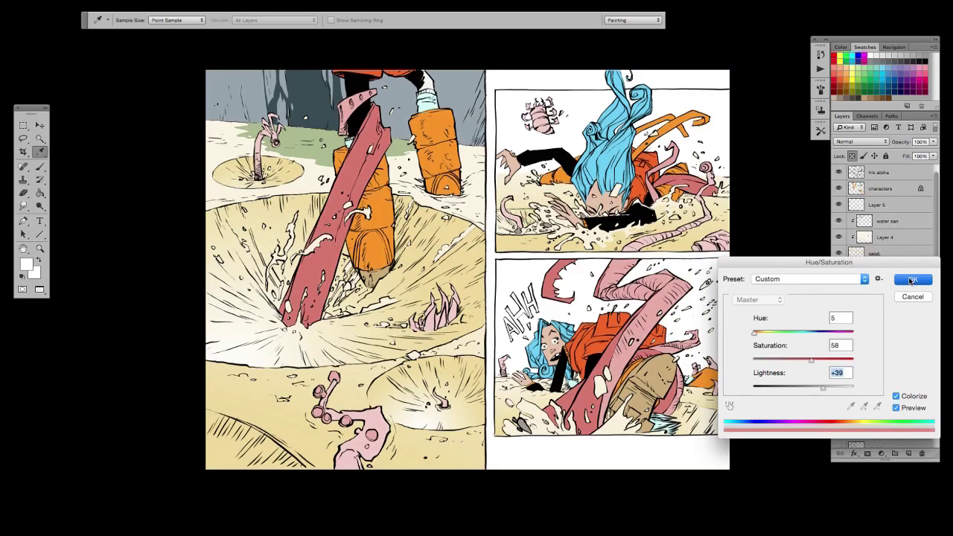
{"action": "key", "text": "Return"}
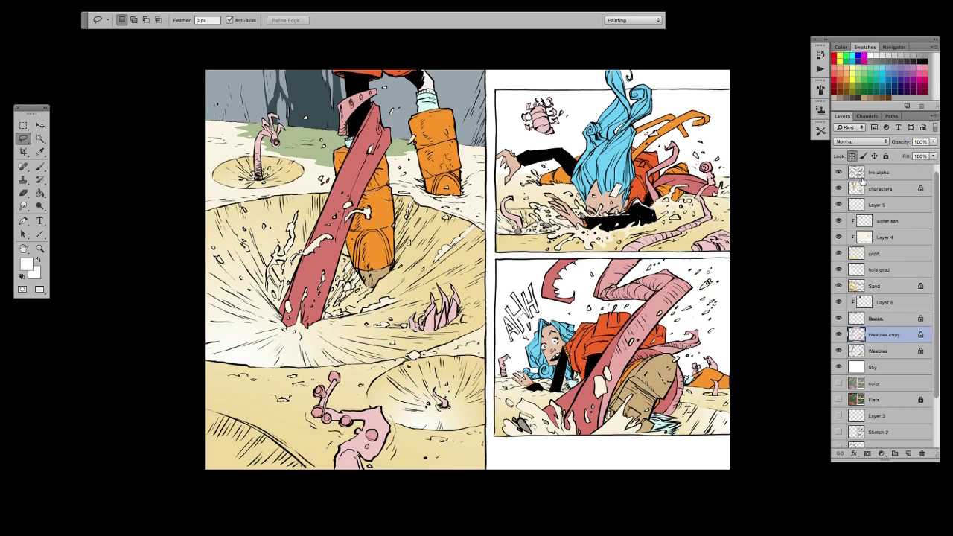
Step: Lower the duplicate Weebles layer's opacity to about 76%, compare it with the original colors, and merge it down into Weebles
{"action": "left_click_drag", "start_coordinate": [933, 141], "coordinate": [925, 154]}
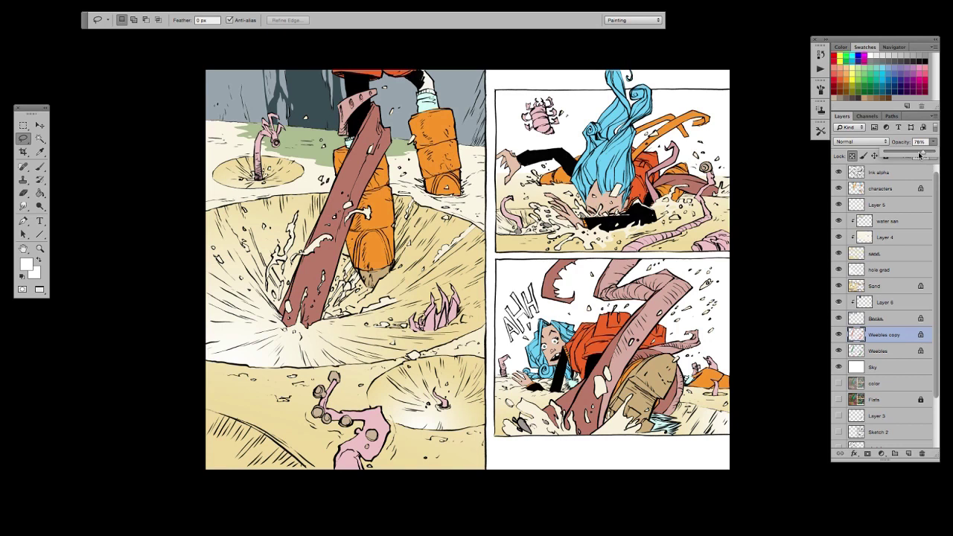
{"action": "left_click", "coordinate": [839, 336]}
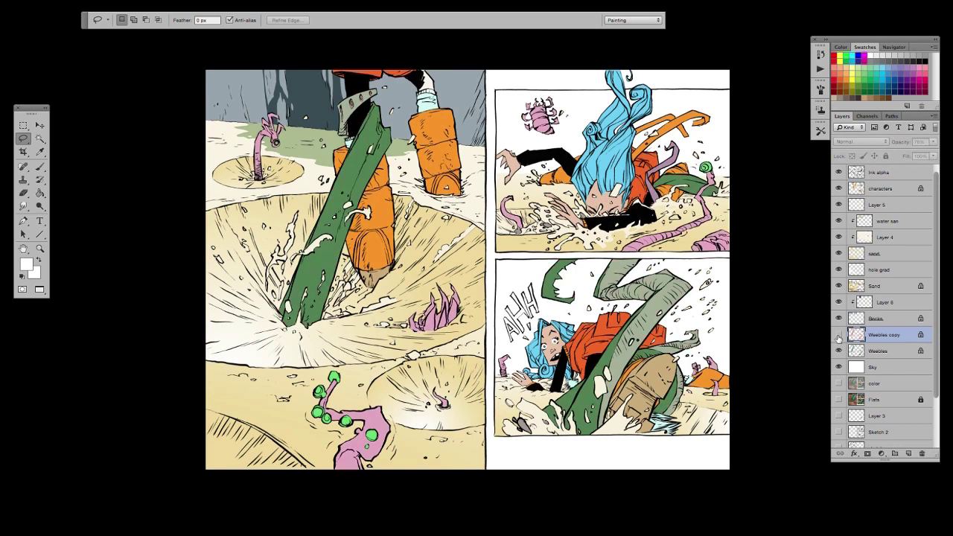
{"action": "left_click", "coordinate": [839, 336]}
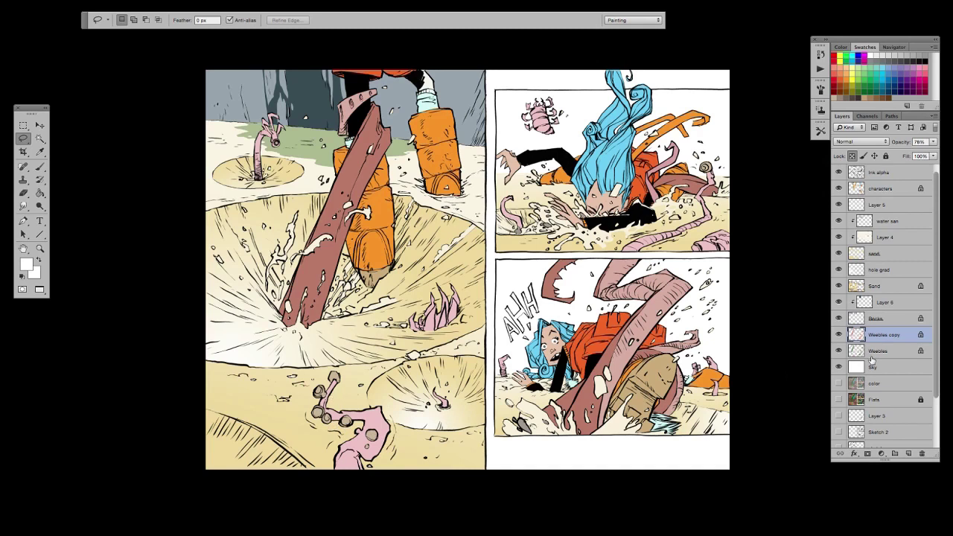
{"action": "key", "text": "ctrl+e"}
Step: Isolate the merged Weebles layer and the Sand layer in turn to check their flat colors
{"action": "left_click", "coordinate": [839, 336], "text": "alt"}
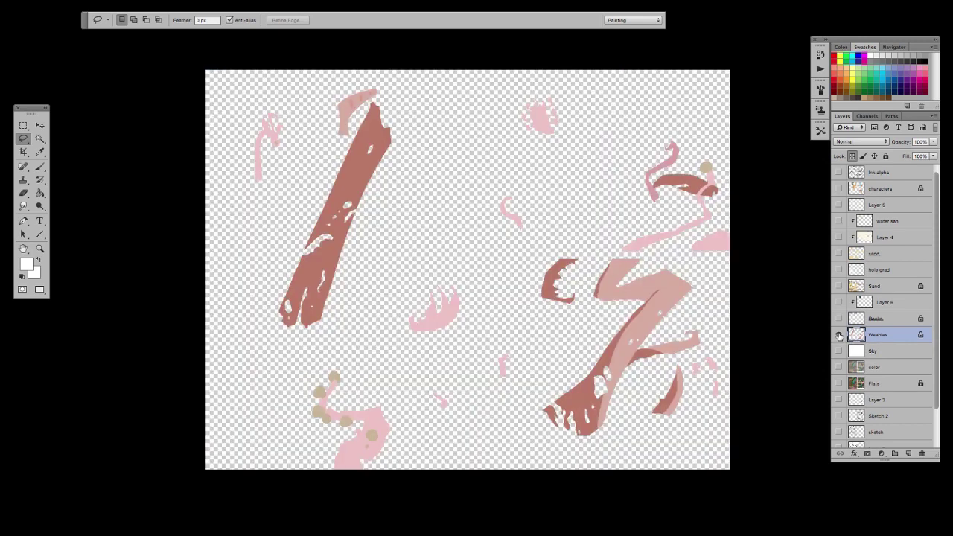
{"action": "left_click", "coordinate": [839, 336], "text": "alt"}
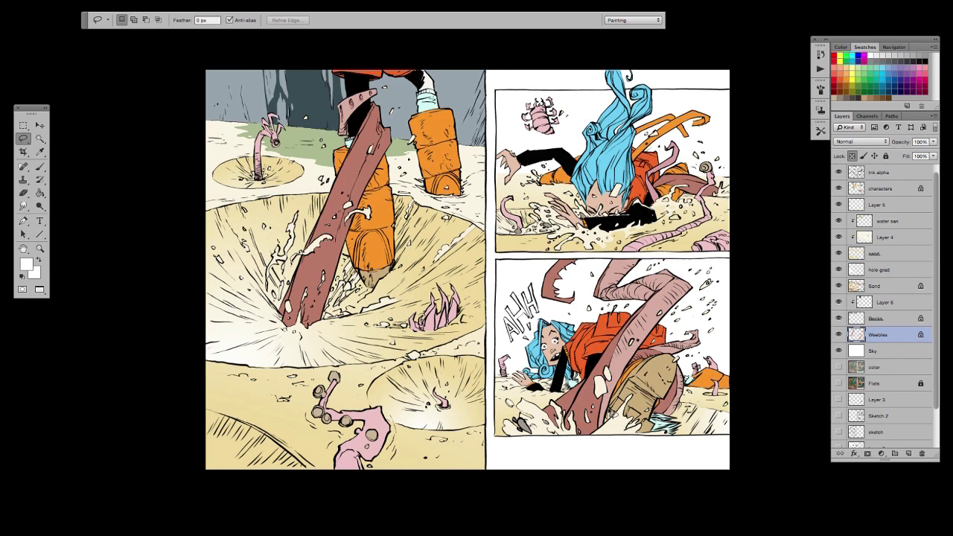
{"action": "left_click", "coordinate": [838, 286], "text": "alt"}
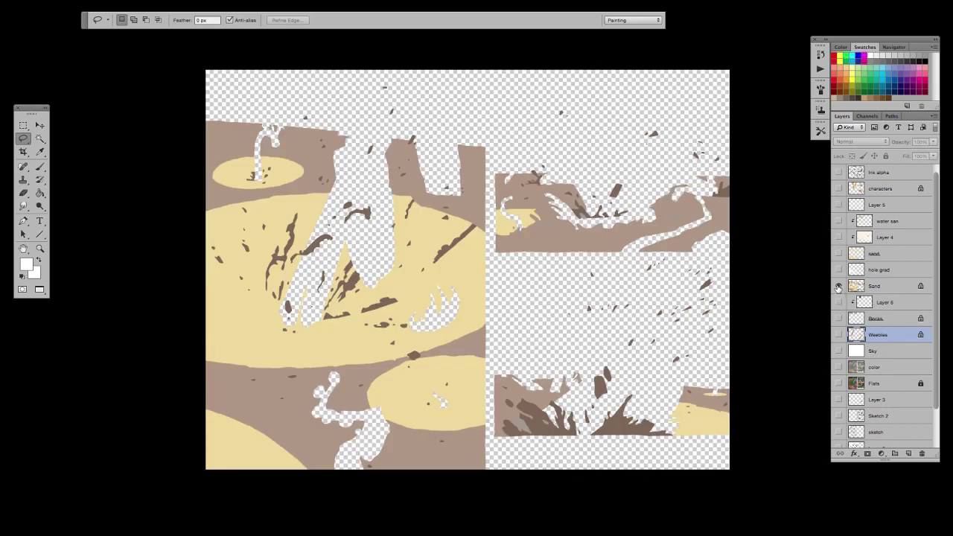
{"action": "left_click", "coordinate": [838, 286], "text": "alt"}
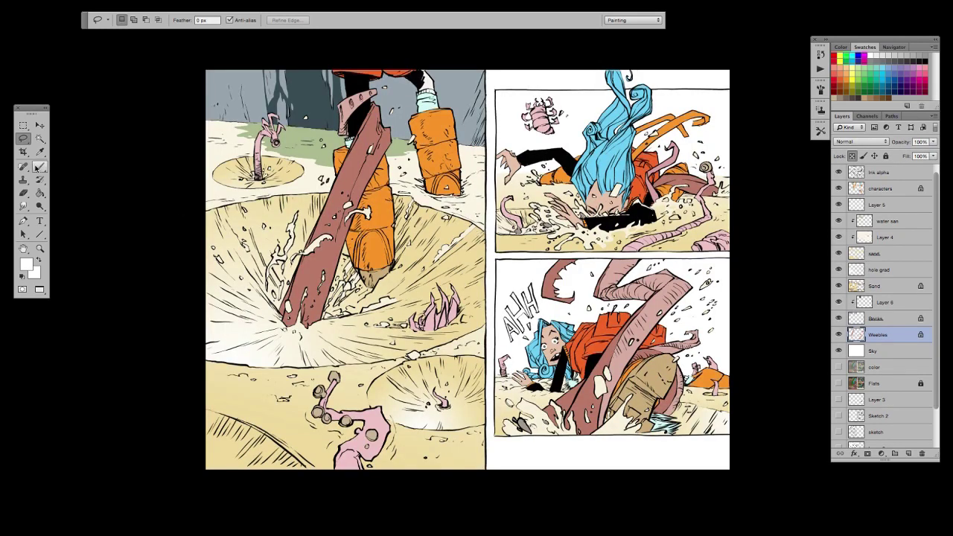
Step: Try recoloring the Sand layer's grey patch in the lower comic panel with Hue/Saturation at hue +114, saturation +57 and lightness about +34
{"action": "left_click", "coordinate": [39, 139]}
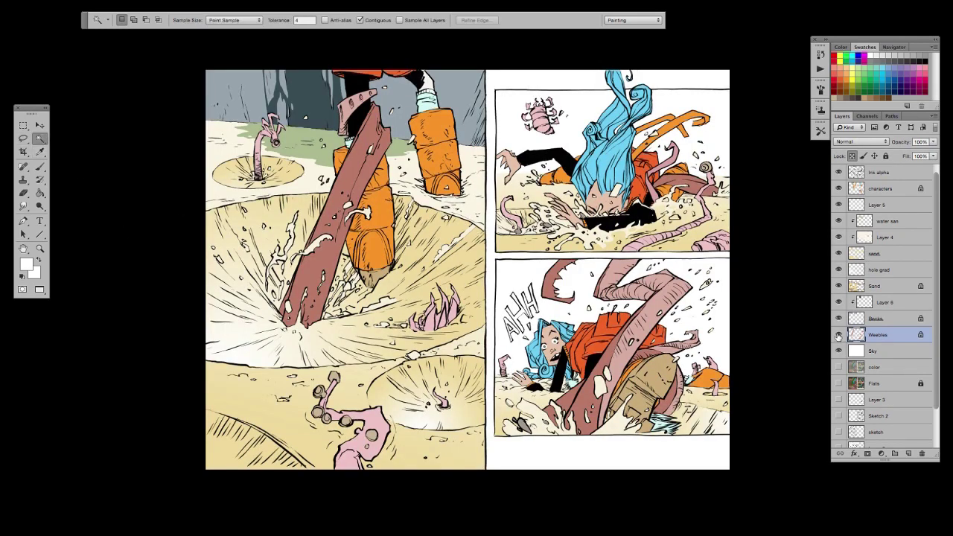
{"action": "left_click", "coordinate": [856, 286]}
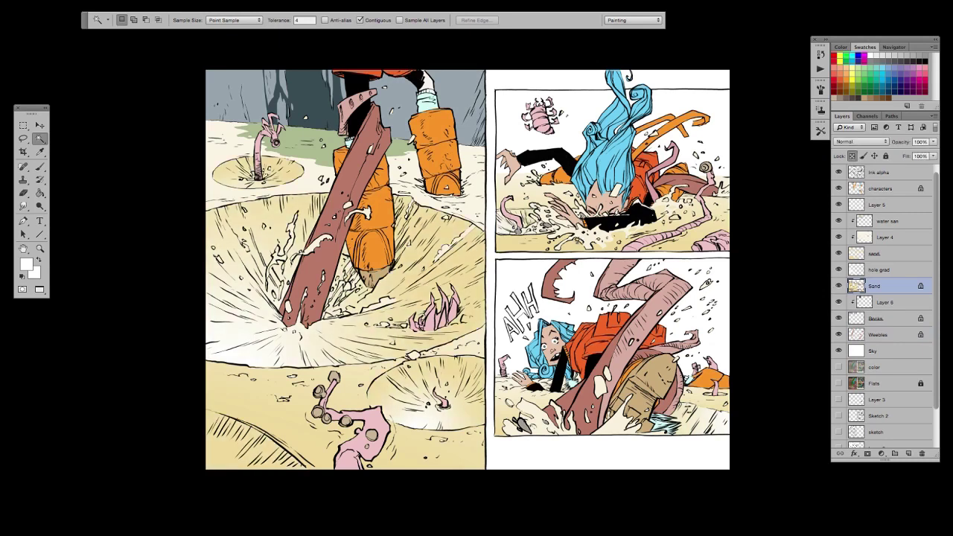
{"action": "left_click", "coordinate": [857, 286], "text": "ctrl"}
{"action": "left_click", "coordinate": [361, 20]}
{"action": "key", "text": "ctrl+u"}
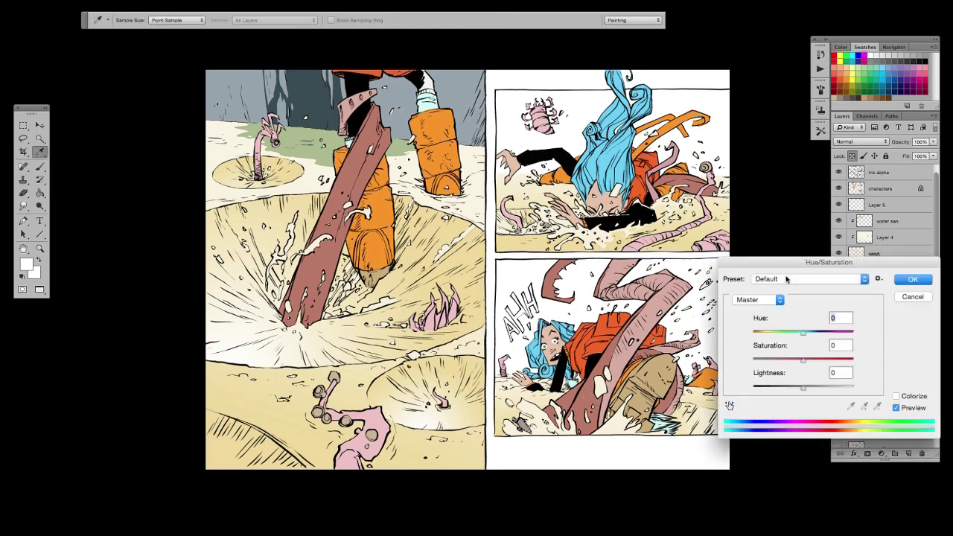
{"action": "left_click_drag", "start_coordinate": [804, 362], "coordinate": [821, 389]}
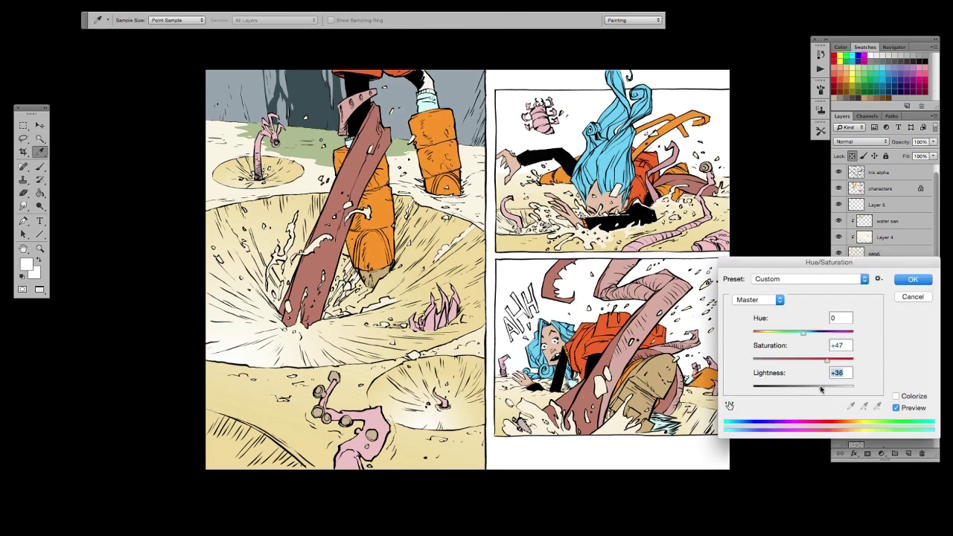
{"action": "left_click_drag", "start_coordinate": [804, 335], "coordinate": [841, 335]}
{"action": "left_click_drag", "start_coordinate": [827, 360], "coordinate": [836, 361]}
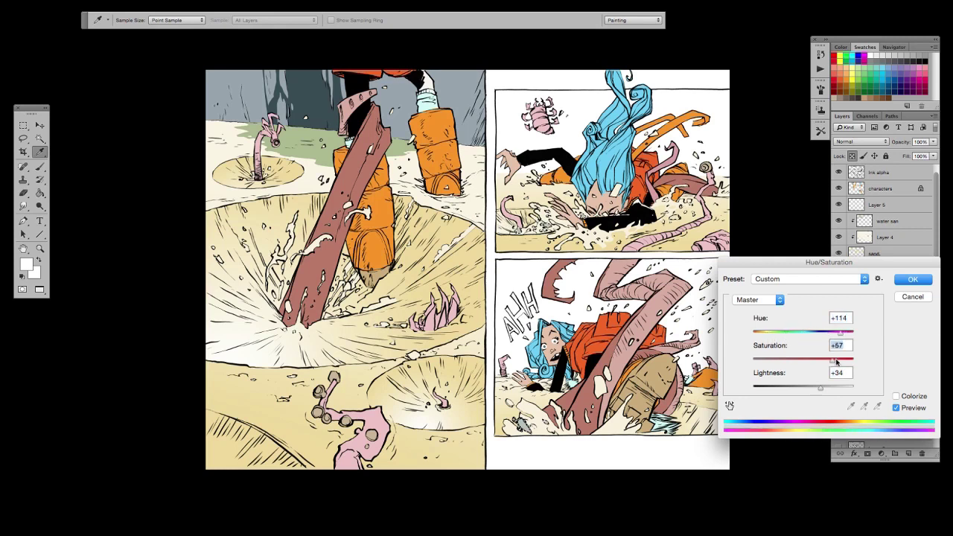
{"action": "left_click", "coordinate": [913, 281]}
Step: Fill the Sand layer's grey patch in the lower comic panel with the sampled light sand color, and raise the lightness slightly
{"action": "left_click", "coordinate": [40, 195]}
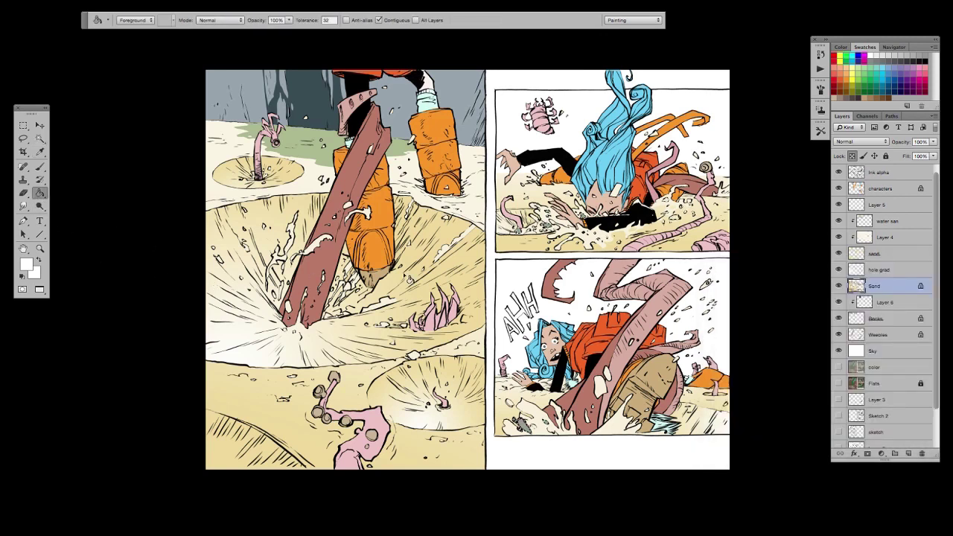
{"action": "left_click", "coordinate": [546, 244], "text": "alt"}
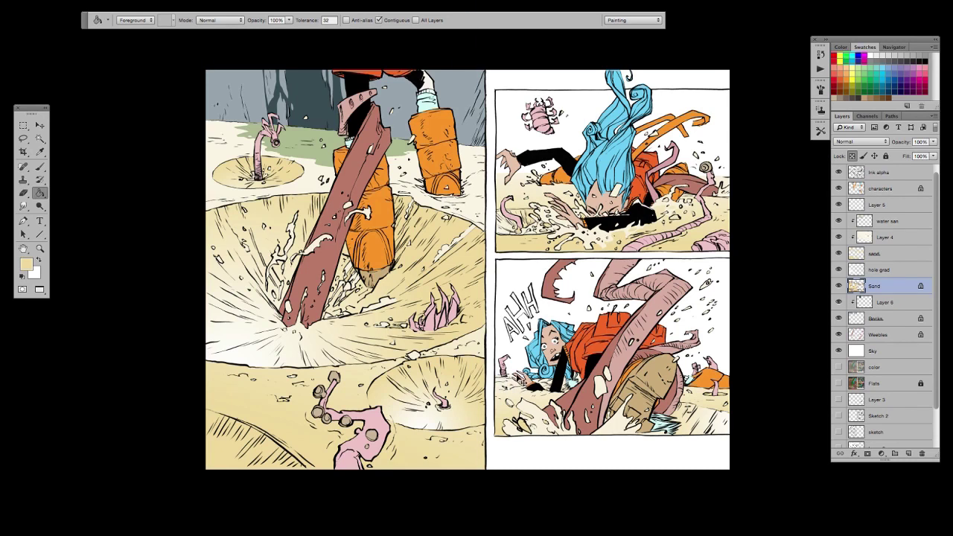
{"action": "key", "text": "ctrl+u"}
{"action": "left_click_drag", "start_coordinate": [798, 265], "coordinate": [716, 254]}
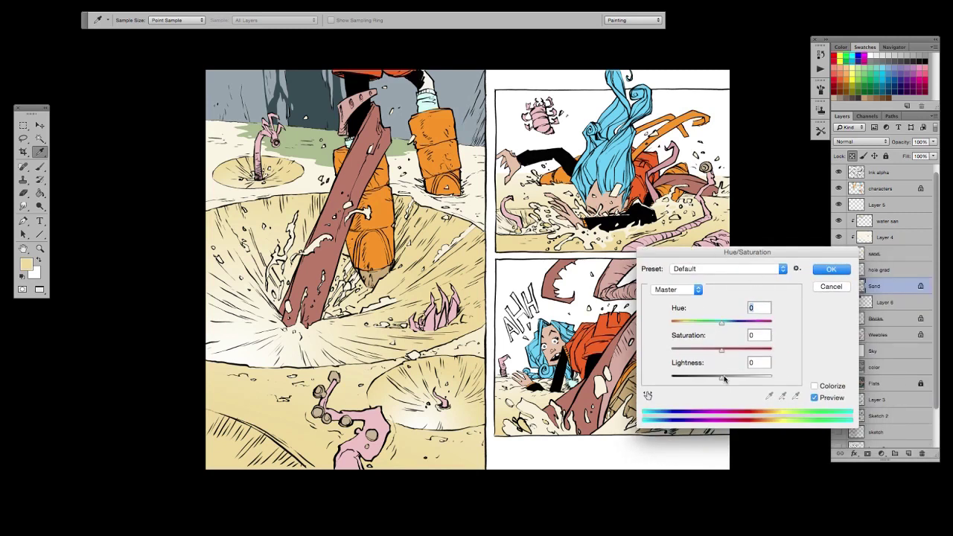
{"action": "mouse_move", "coordinate": [724, 379]}
{"action": "left_mouse_down"}
{"action": "mouse_move", "coordinate": [732, 379]}
{"action": "mouse_move", "coordinate": [716, 376]}
{"action": "mouse_move", "coordinate": [726, 379]}
{"action": "left_mouse_up"}
{"action": "left_click", "coordinate": [828, 269]}
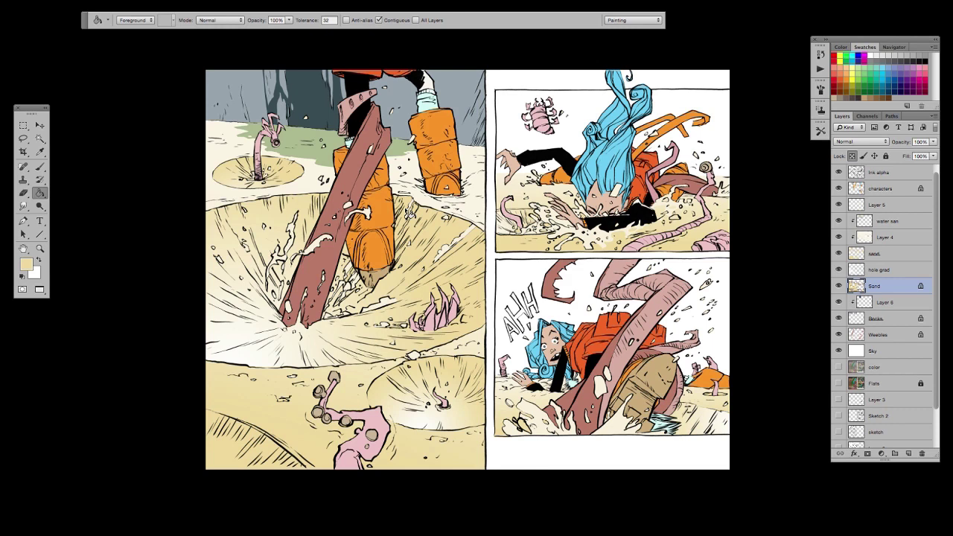
{"action": "scroll", "coordinate": [920, 271], "scroll_direction": "up", "scroll_amount": 1}
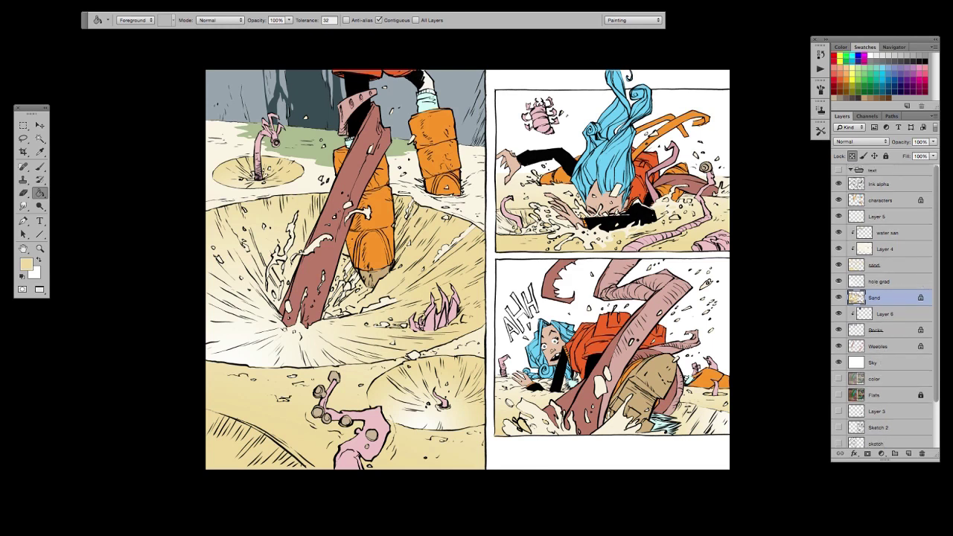